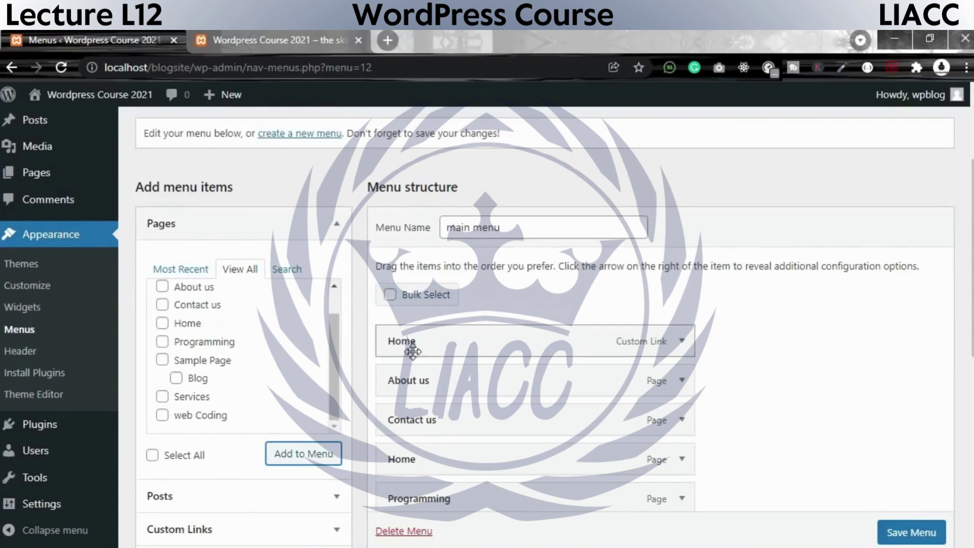
- Examine the URL and navigation label of the Home custom link in the menu structure, and close its settings without changes
click(419, 343)
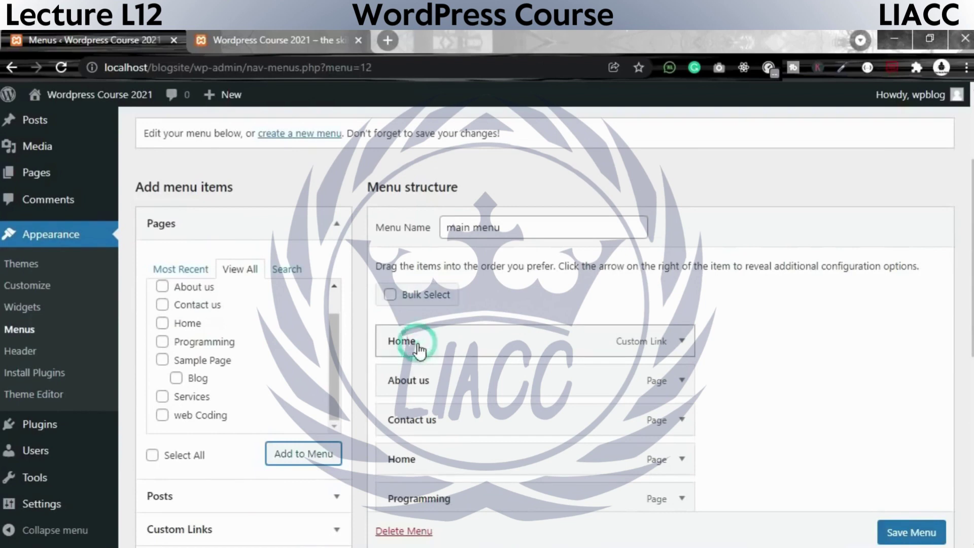
click(588, 345)
scroll(589, 345, down, 3)
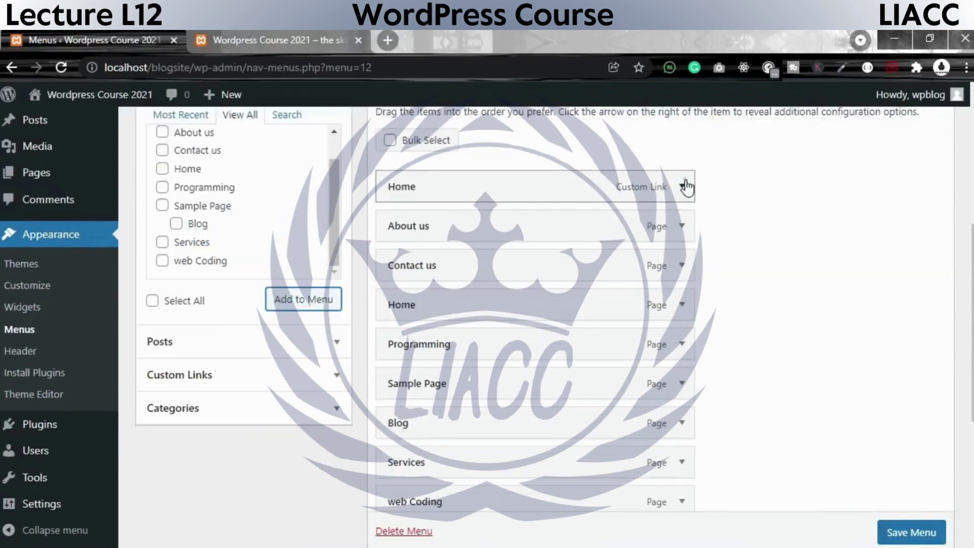
click(682, 186)
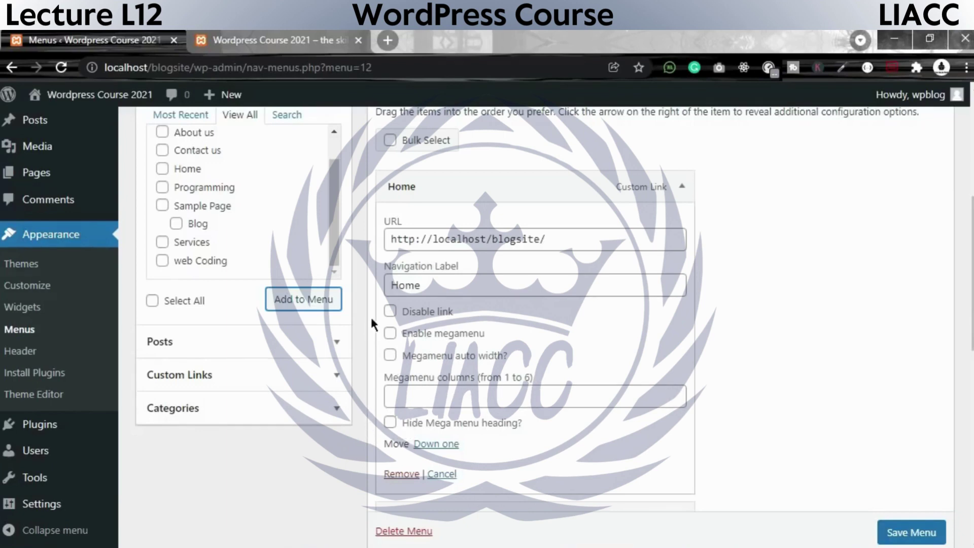
drag(472, 285, 379, 288)
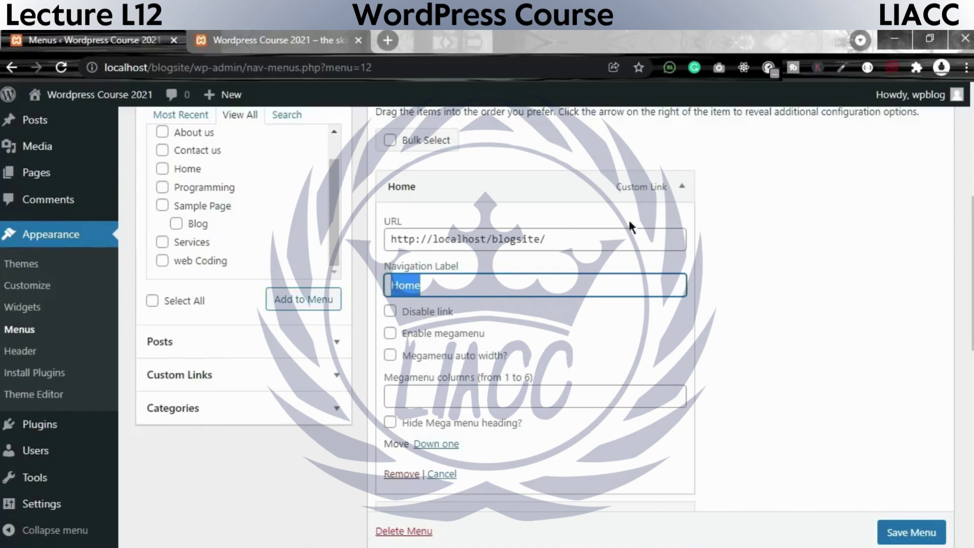
drag(599, 238, 341, 244)
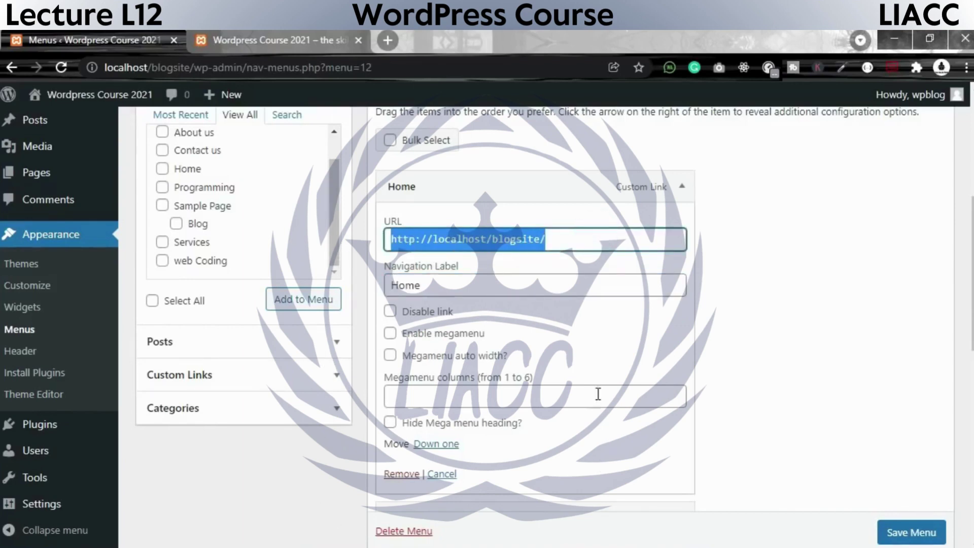
scroll(519, 328, up, 2)
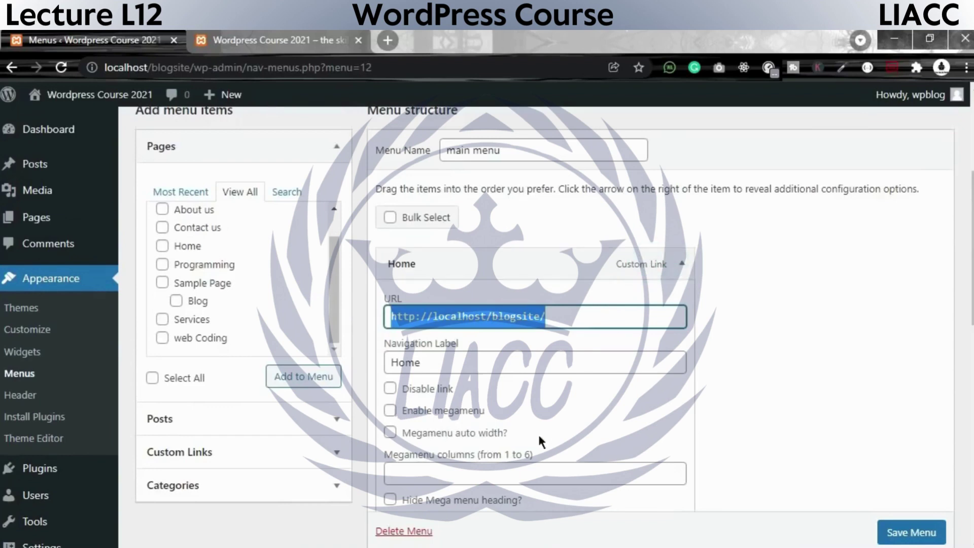
scroll(538, 436, down, 3)
click(447, 397)
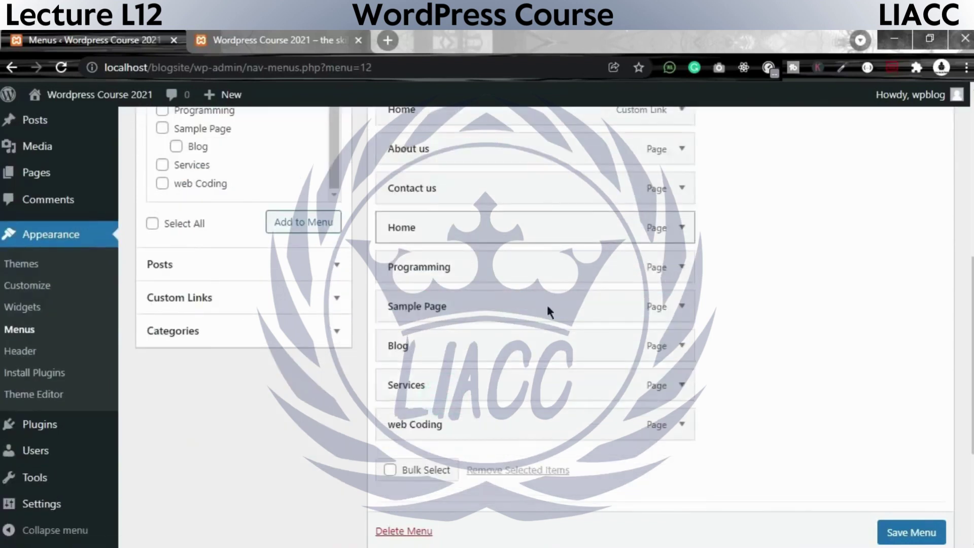
- Remove the Home custom link from the main menu structure
scroll(547, 309, up, 3)
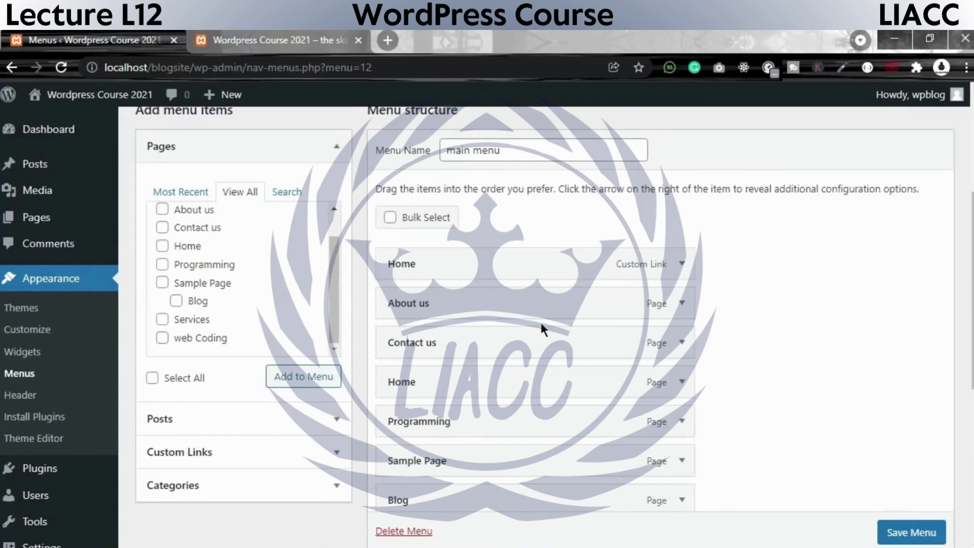
scroll(541, 324, down, 1)
scroll(538, 314, up, 1)
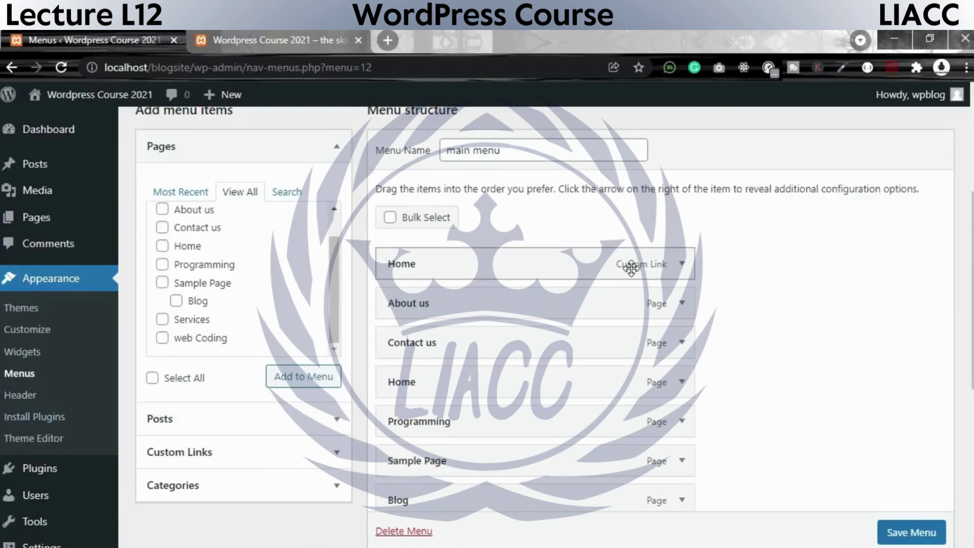
click(683, 264)
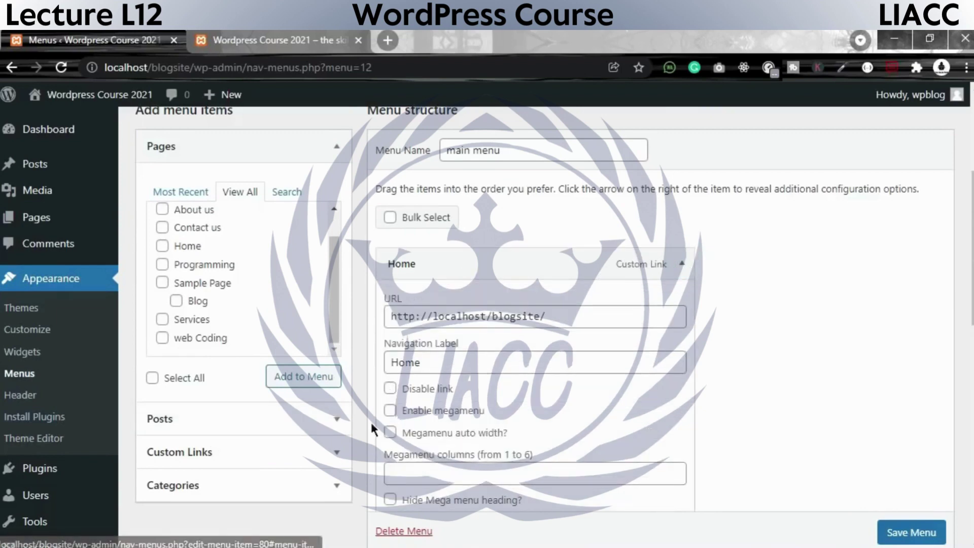
scroll(401, 472, down, 3)
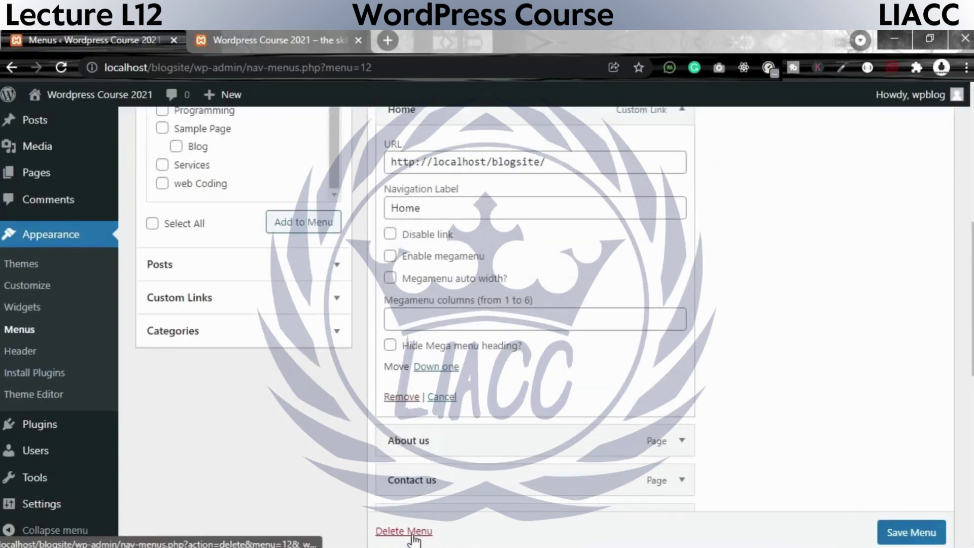
click(394, 396)
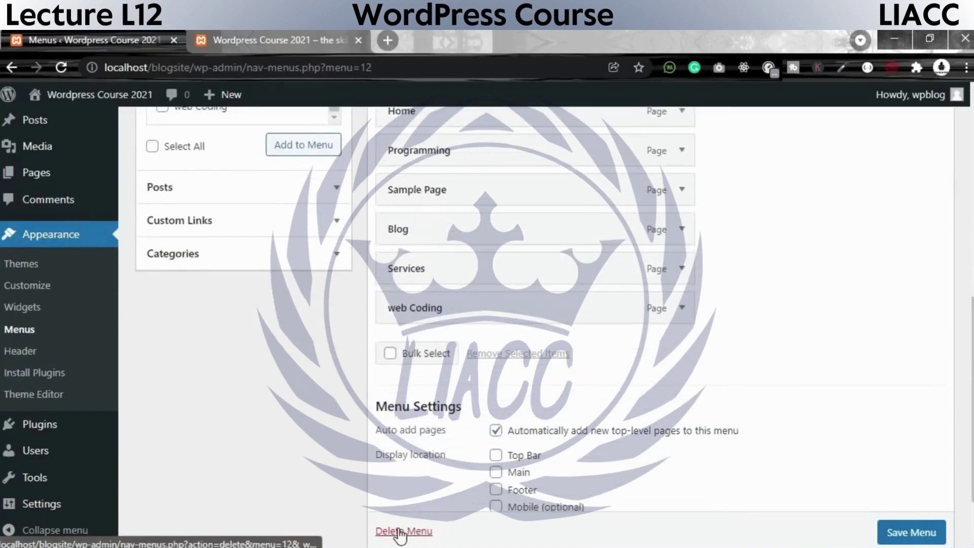
- Change the navigation label of the Sample Page menu item to Home and save the menu
scroll(598, 382, up, 5)
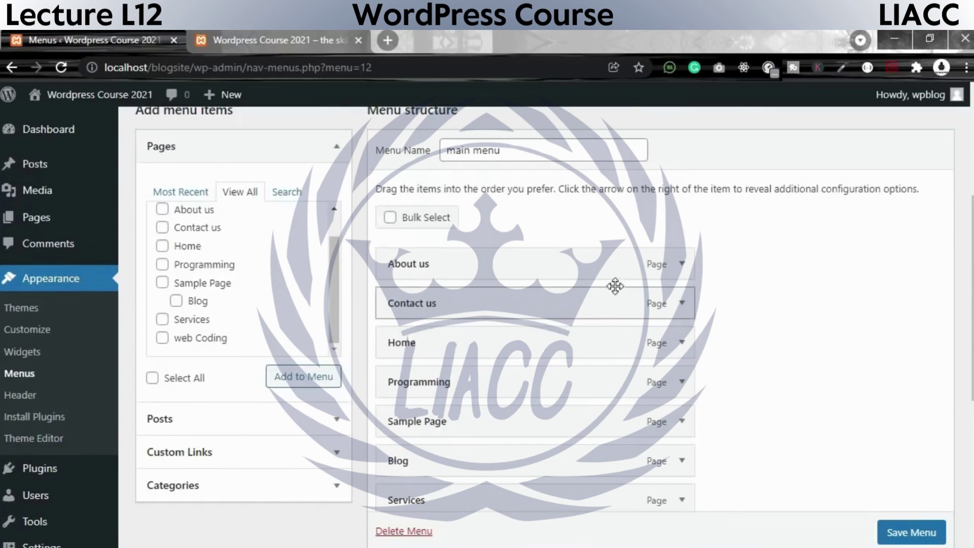
scroll(546, 329, up, 4)
scroll(570, 267, down, 4)
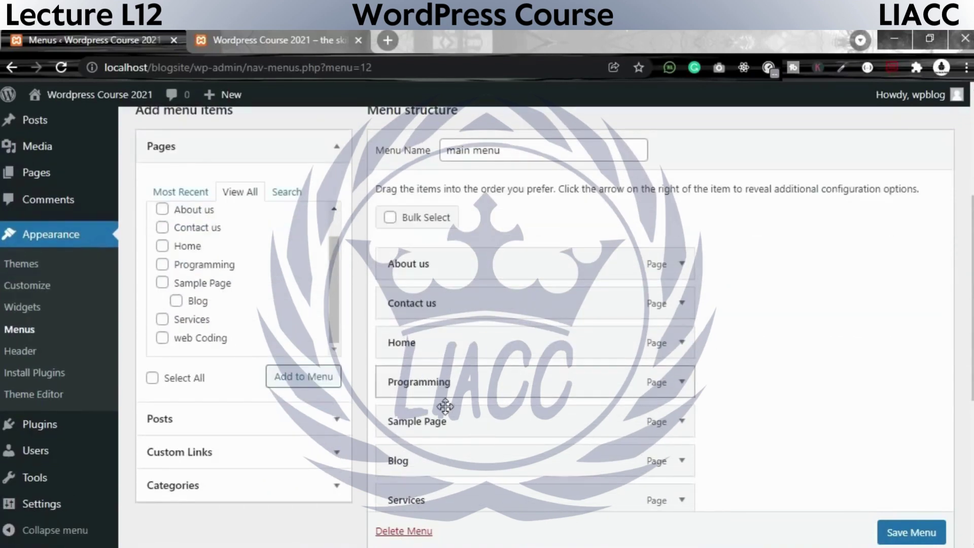
click(680, 422)
click(468, 478)
key(ctrl+a)
key(BackSpace)
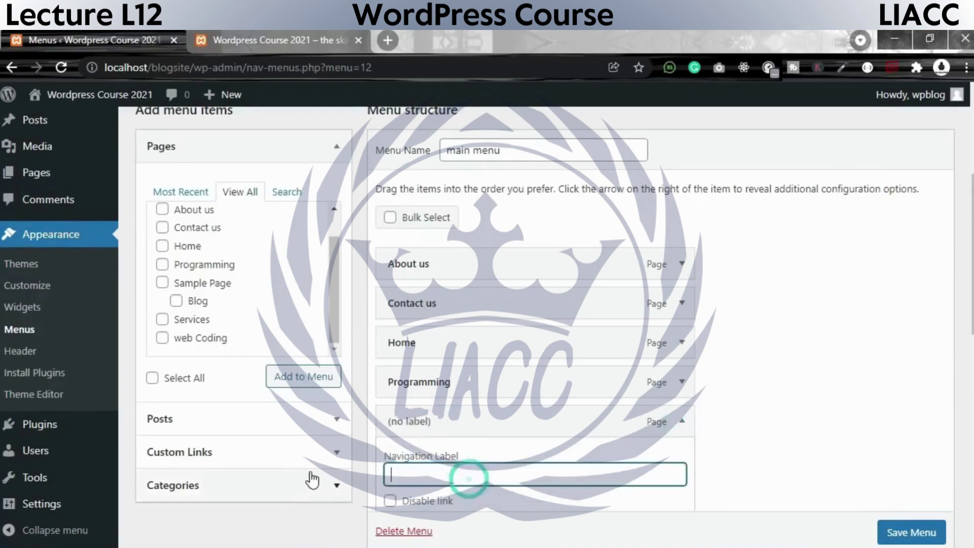
text(gh)
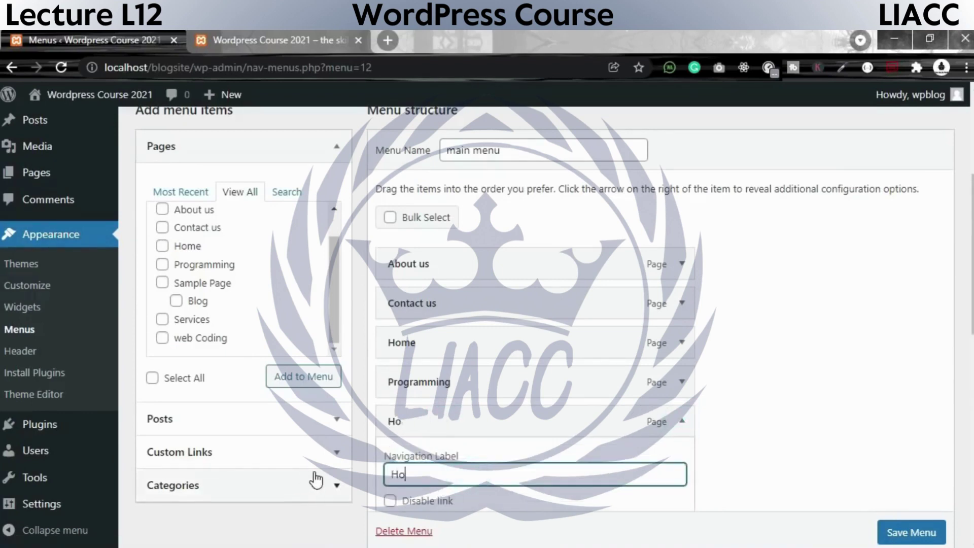
scroll(510, 397, down, 5)
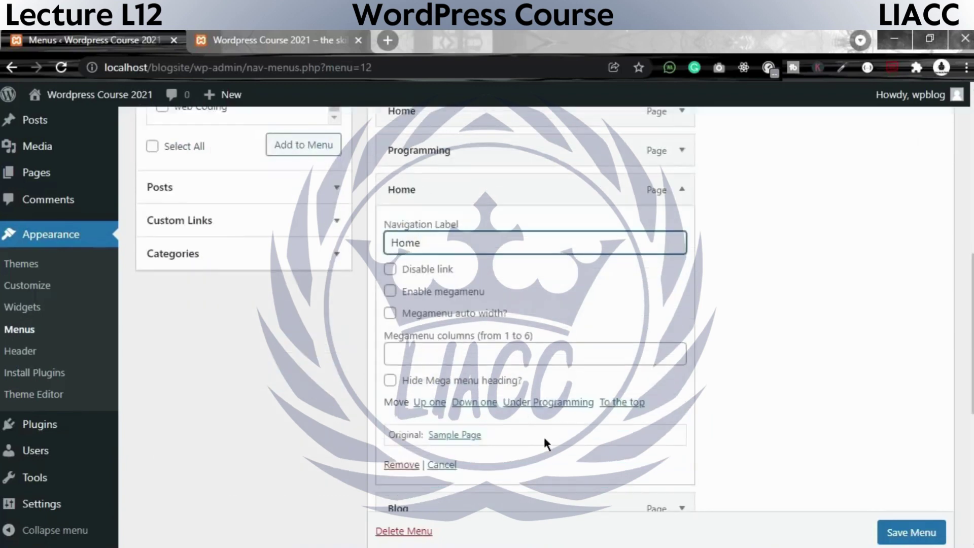
scroll(545, 440, down, 4)
scroll(548, 422, up, 7)
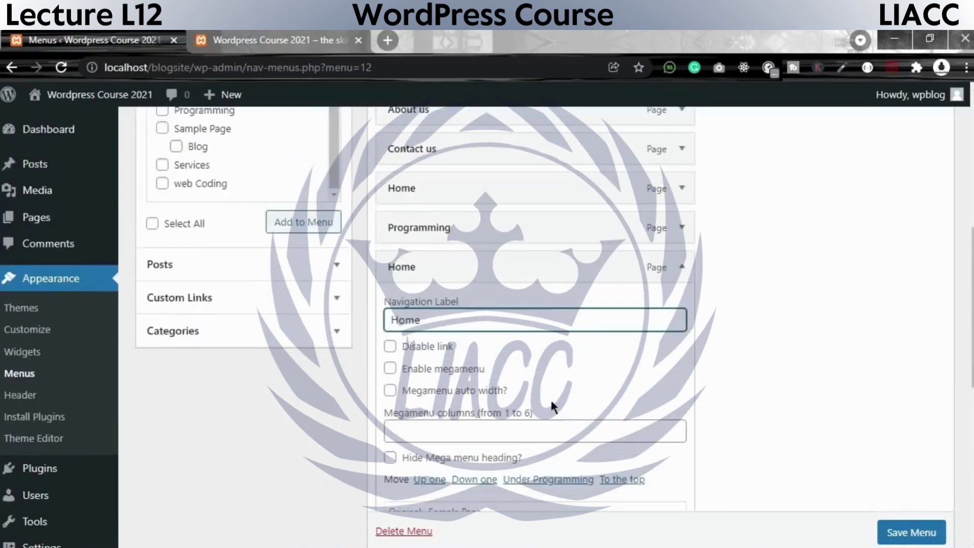
key(Return)
- Move the Home item located between Programming and Blog to the top of the menu, above About us
scroll(470, 422, up, 3)
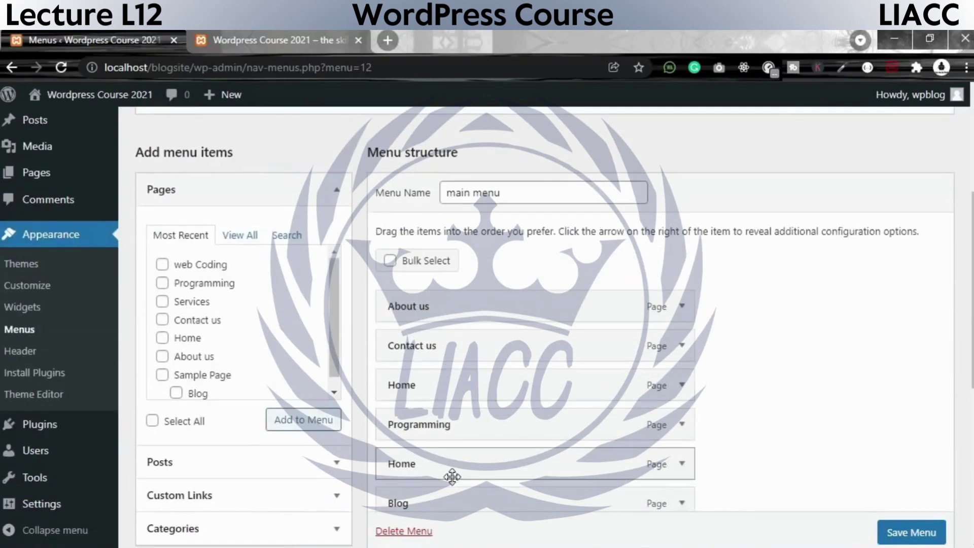
drag(452, 477, 449, 305)
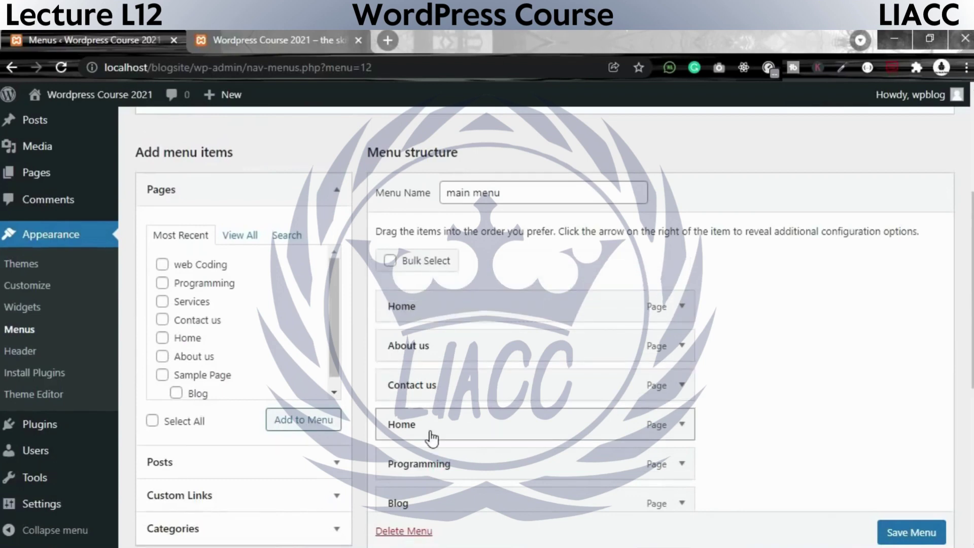
- Send the Home page item located below Contact us to the top of the menu and collapse its settings
scroll(436, 441, down, 2)
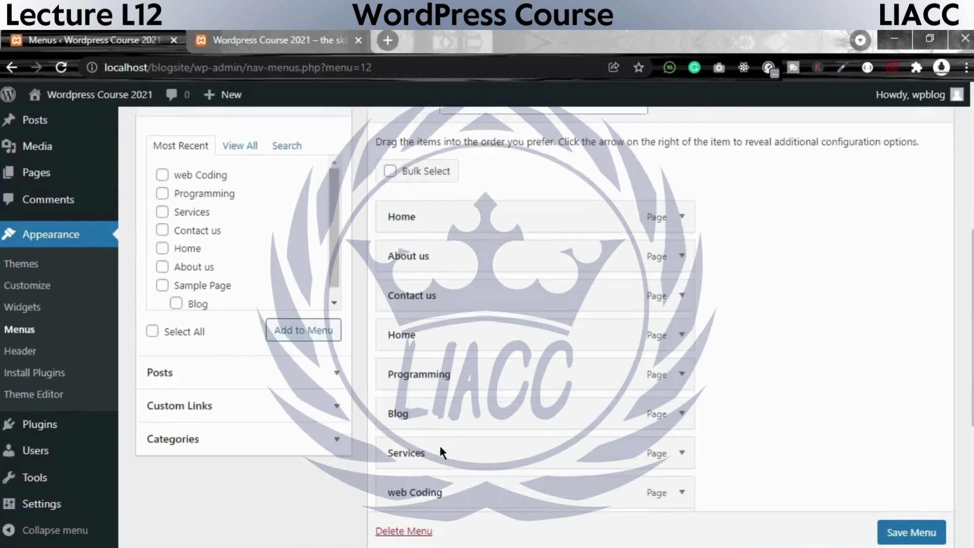
scroll(439, 446, down, 3)
scroll(441, 454, up, 2)
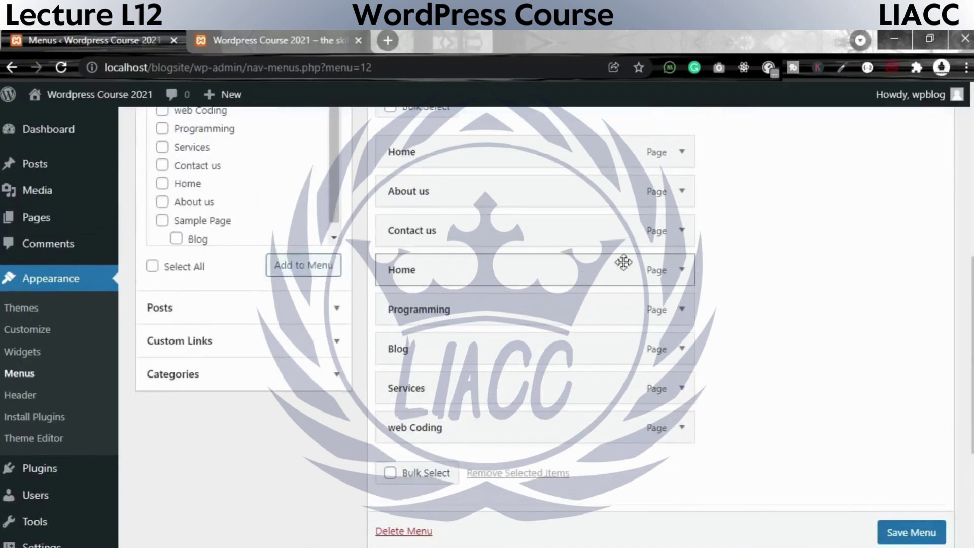
click(682, 270)
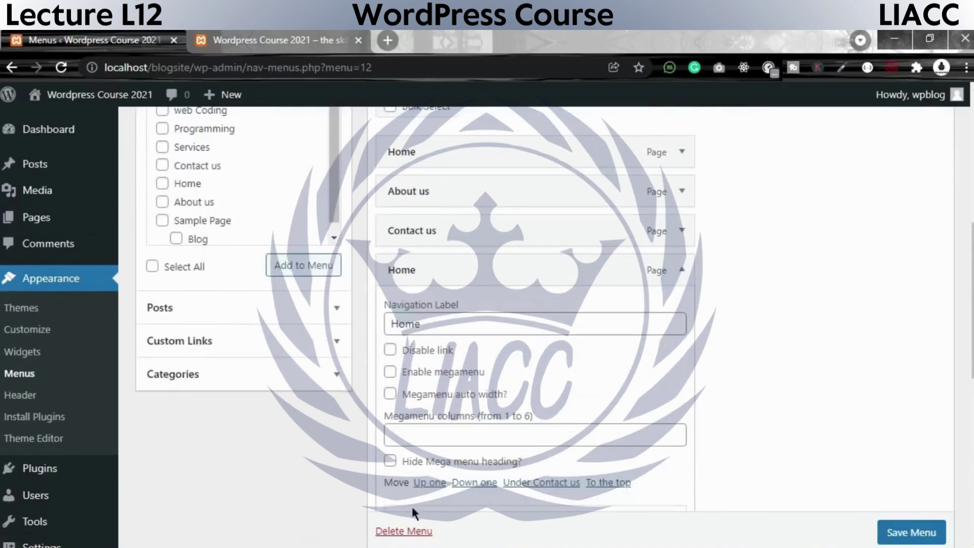
scroll(595, 457, down, 2)
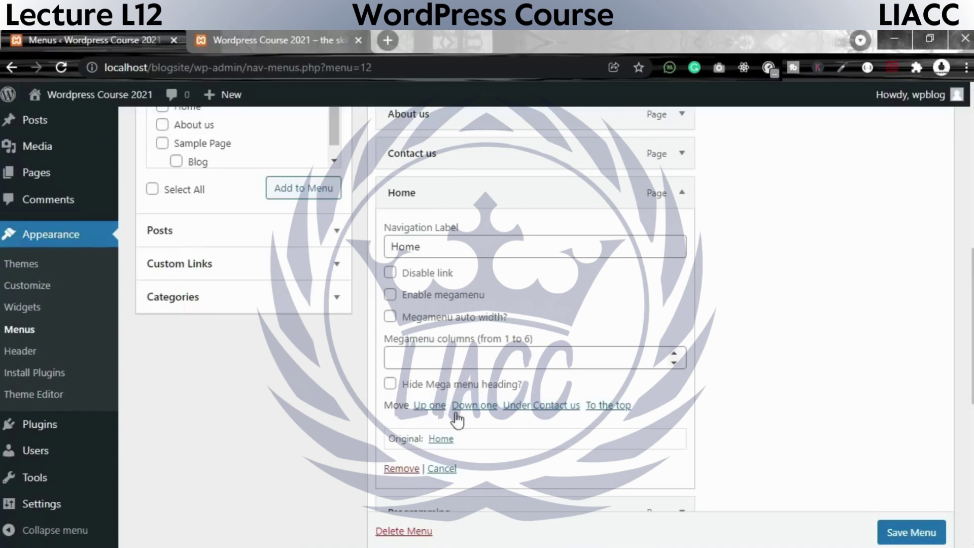
click(603, 406)
scroll(594, 401, up, 2)
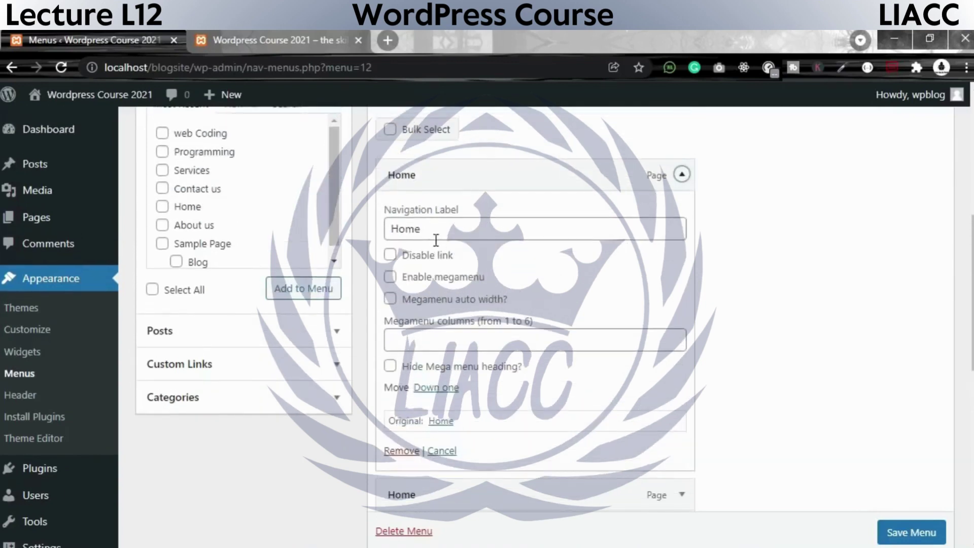
scroll(626, 389, down, 10)
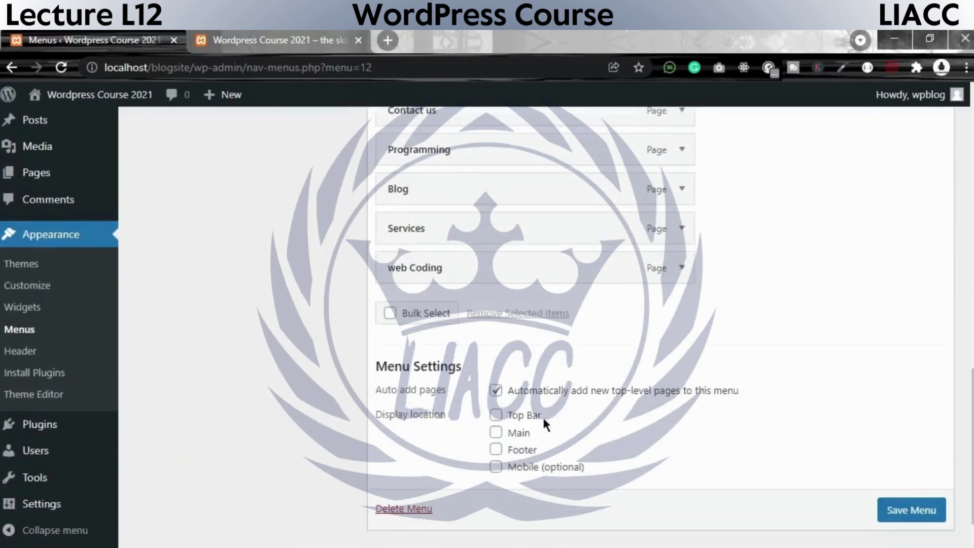
scroll(541, 384, up, 10)
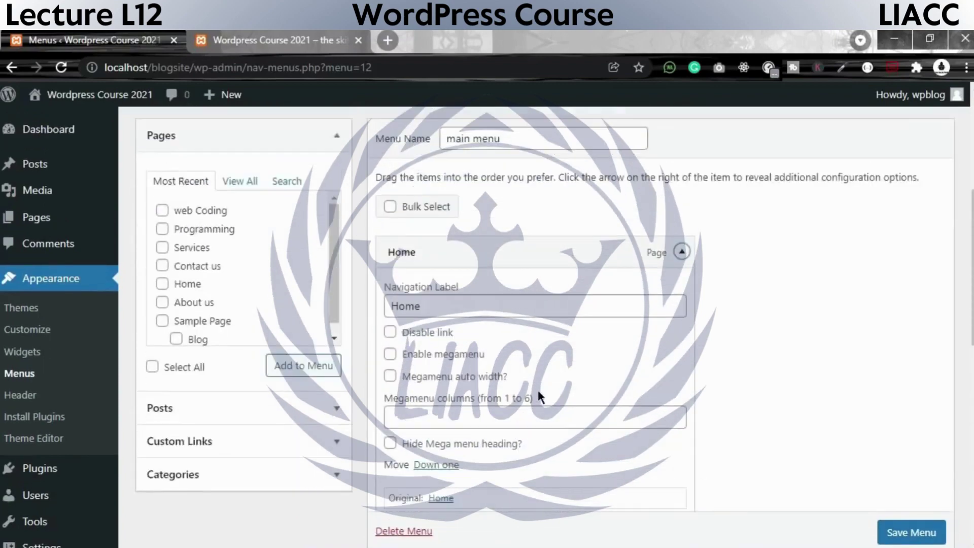
scroll(507, 426, down, 3)
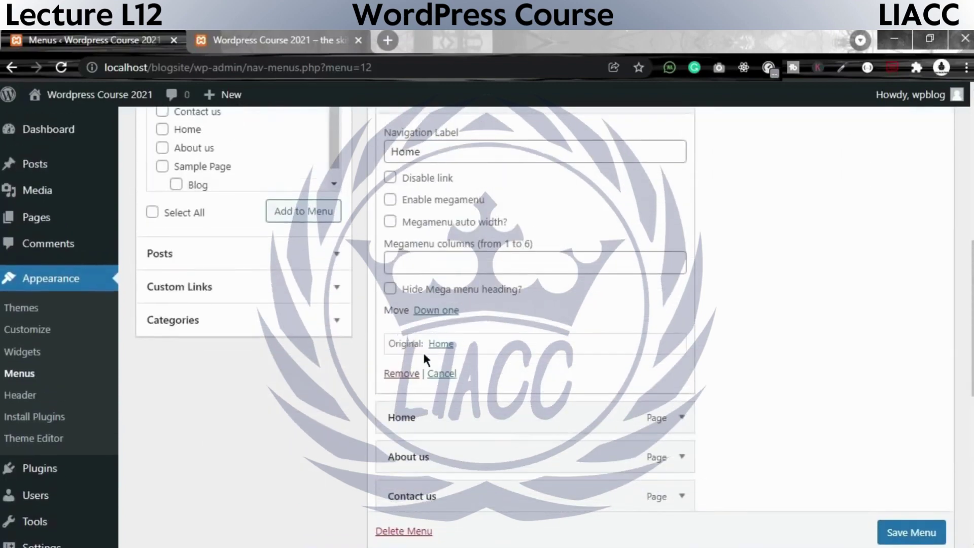
click(440, 378)
scroll(531, 418, up, 5)
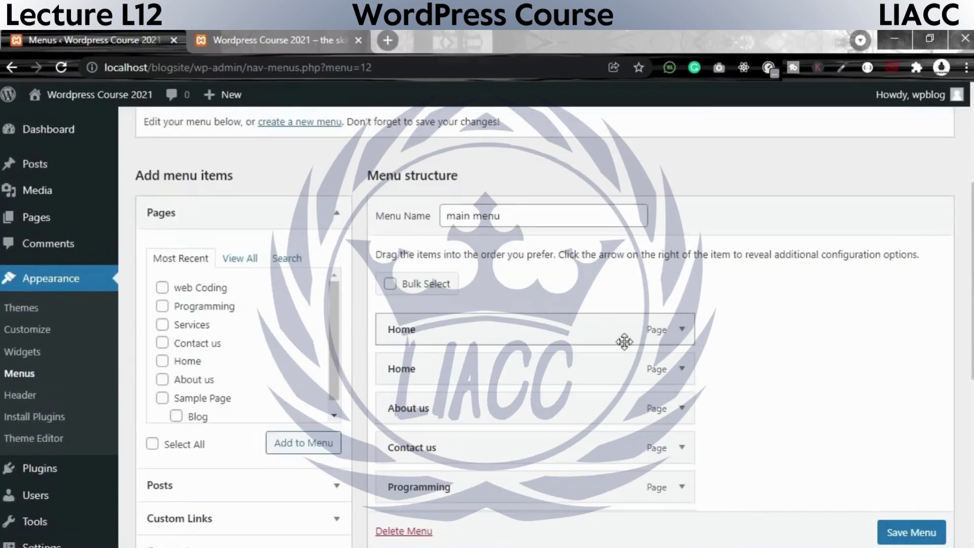
- Remove the second Home item, whose original is Sample Page, from the main menu structure
scroll(599, 443, down, 2)
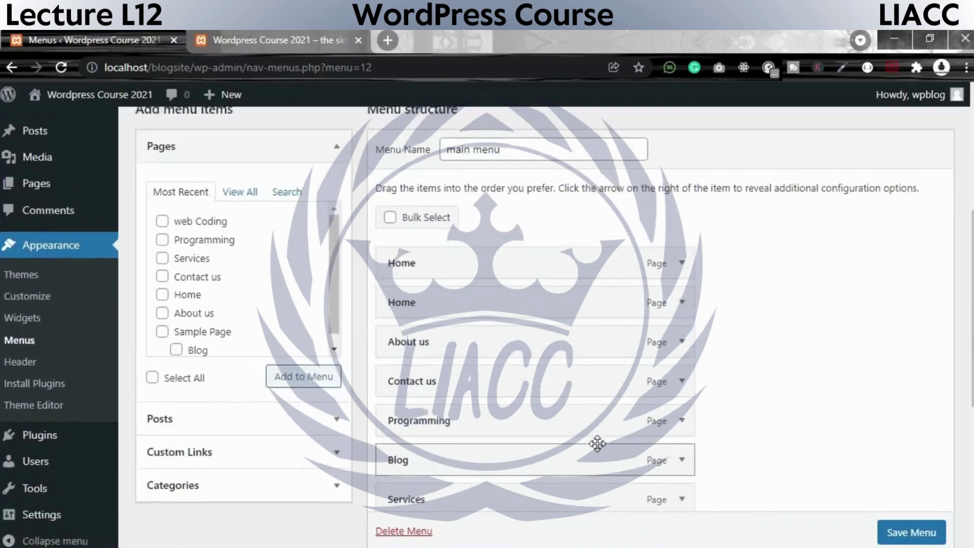
scroll(573, 376, up, 4)
scroll(675, 411, down, 3)
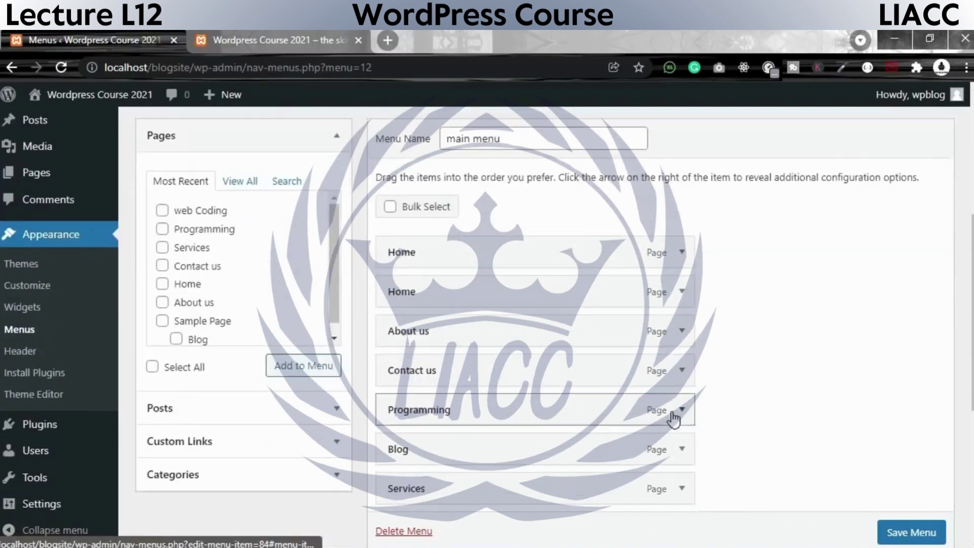
scroll(622, 369, up, 2)
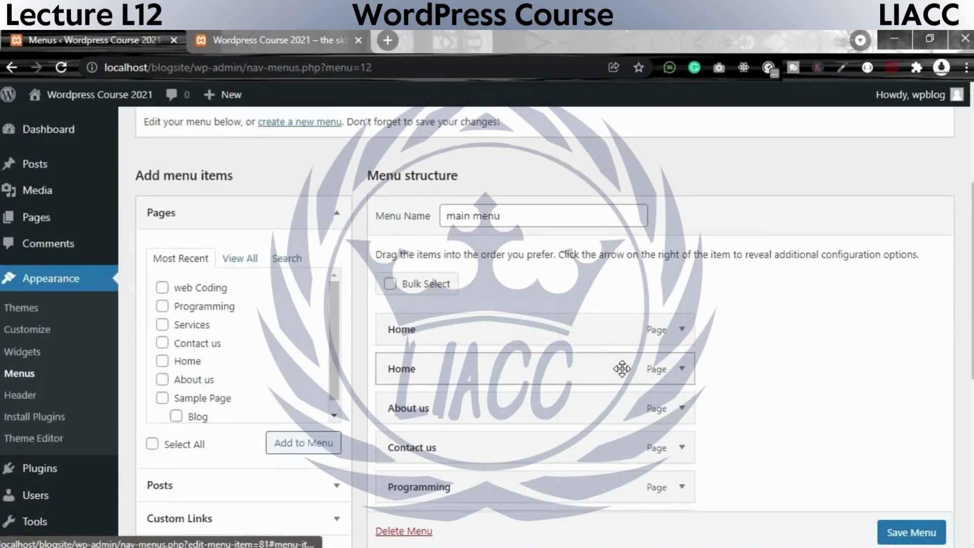
click(678, 368)
scroll(674, 382, down, 3)
scroll(546, 374, down, 3)
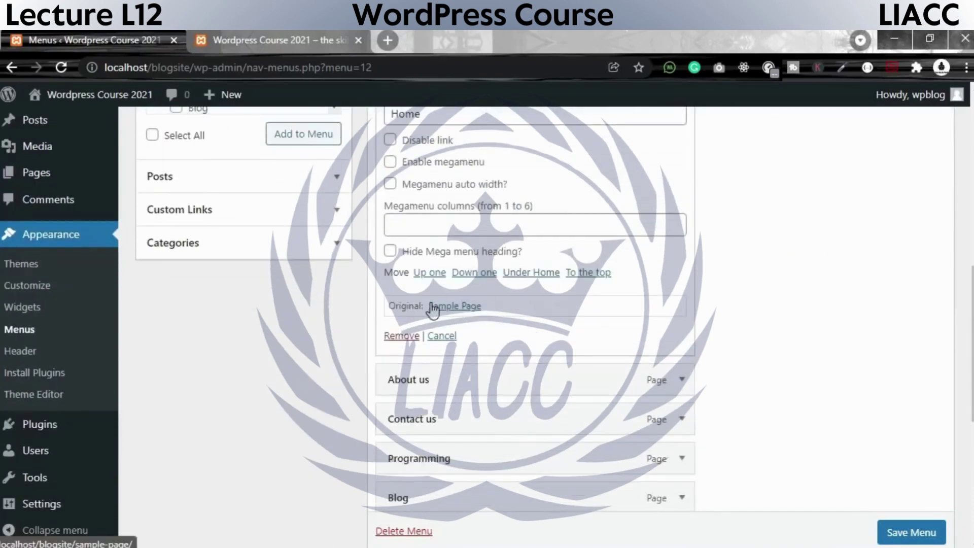
drag(388, 306, 427, 306)
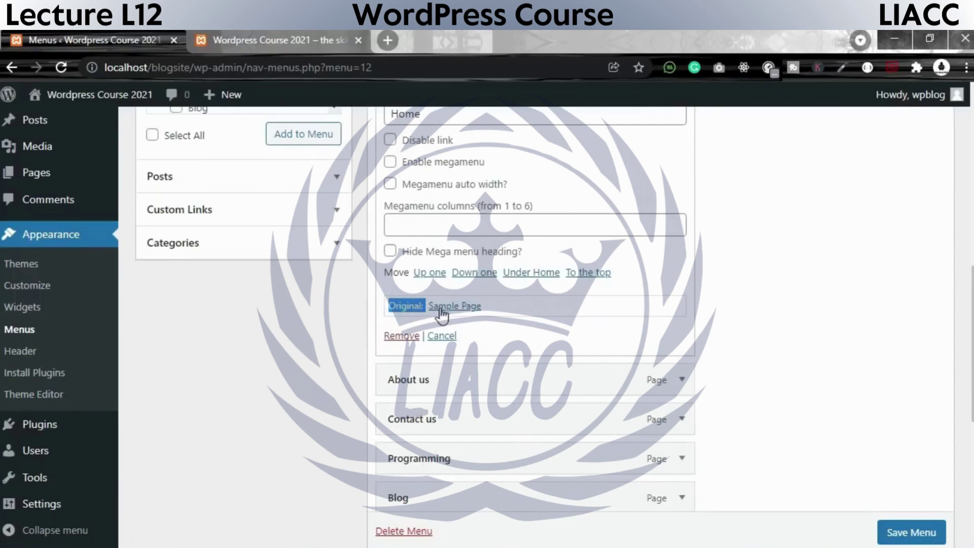
scroll(469, 355, up, 2)
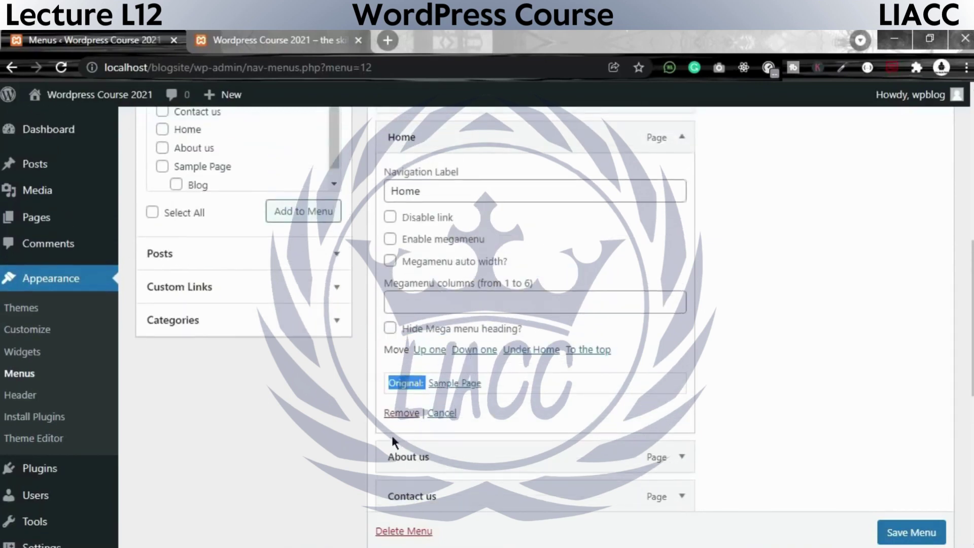
click(402, 414)
scroll(485, 507, up, 5)
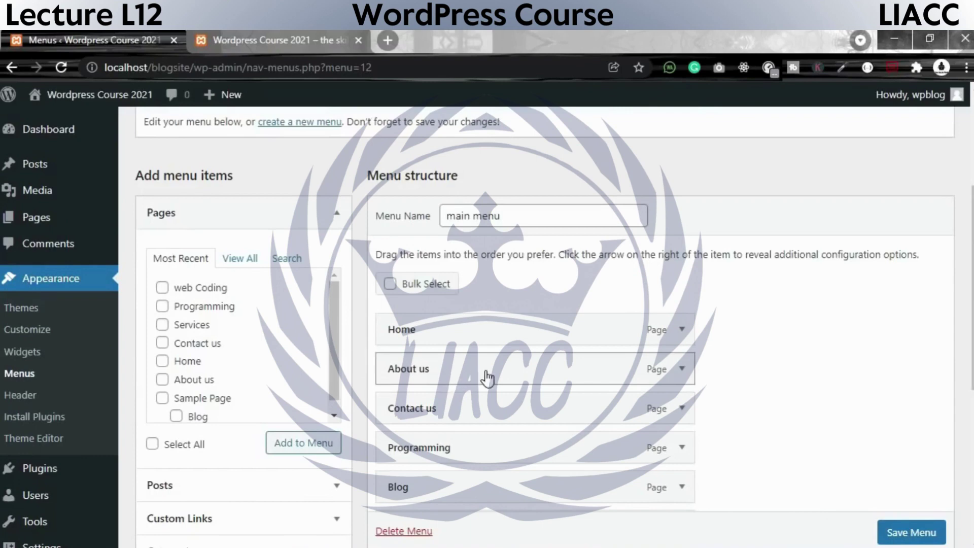
- Move Programming directly below Home and Blog directly below Programming, both above About us
drag(428, 457, 429, 368)
drag(424, 490, 424, 409)
scroll(487, 345, down, 6)
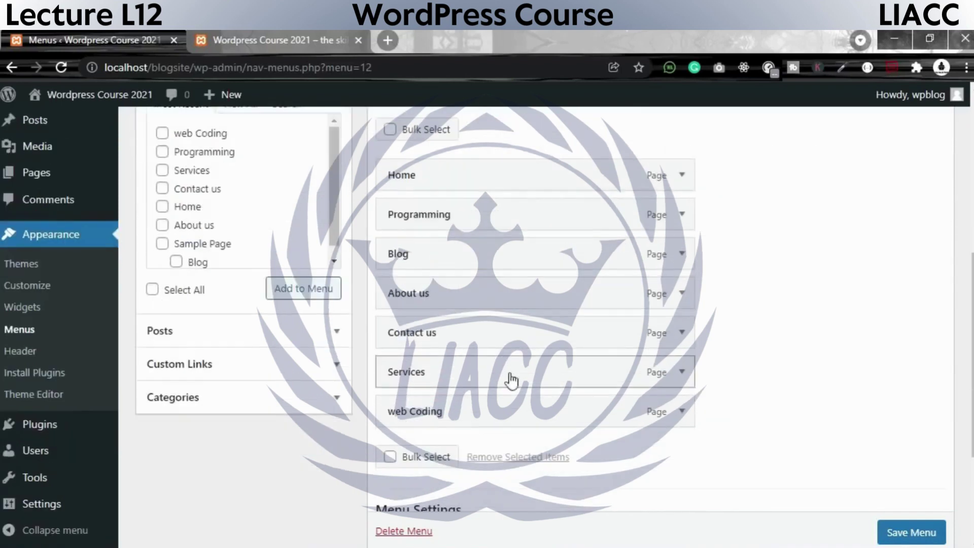
- Move web Coding directly below Blog, and place Services between Programming and Blog
scroll(437, 321, up, 1)
drag(439, 305, 413, 192)
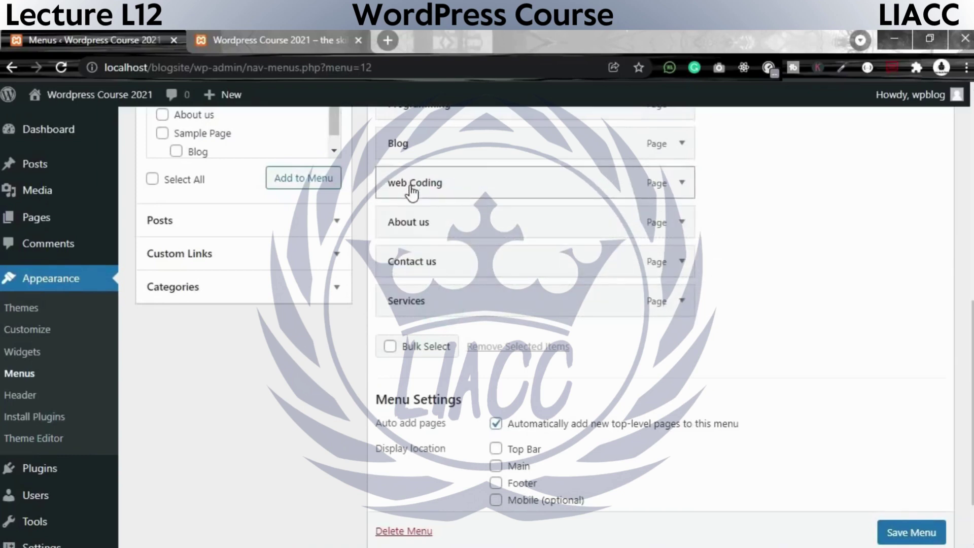
drag(414, 310, 391, 147)
scroll(487, 346, down, 2)
scroll(613, 226, up, 4)
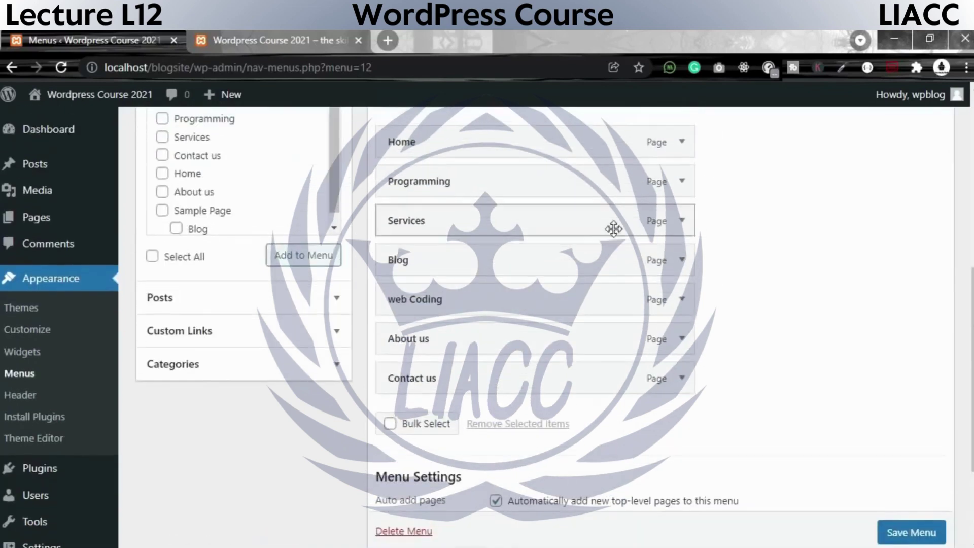
scroll(595, 357, down, 4)
scroll(495, 288, up, 5)
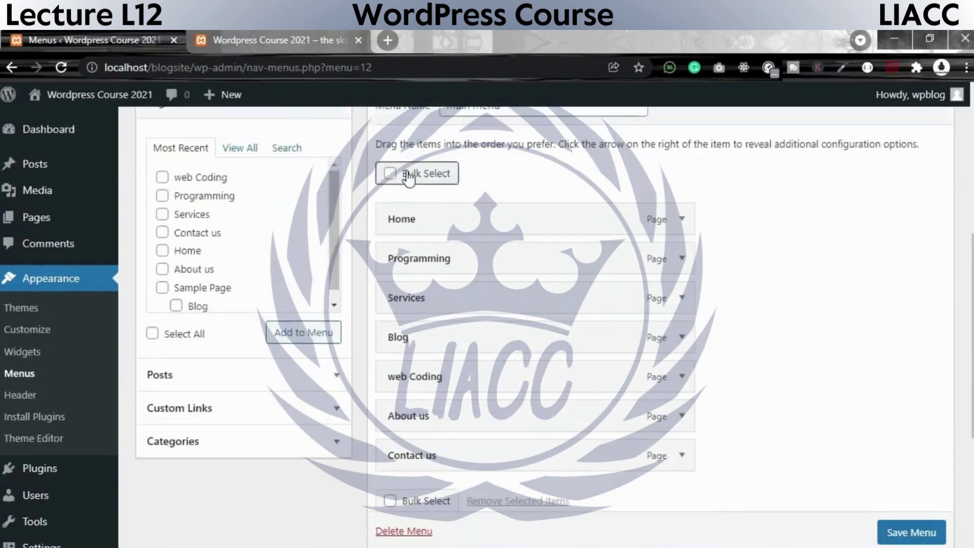
- Try marking Contact us and About us for removal with bulk selection, and clear the selection without removing them
click(390, 173)
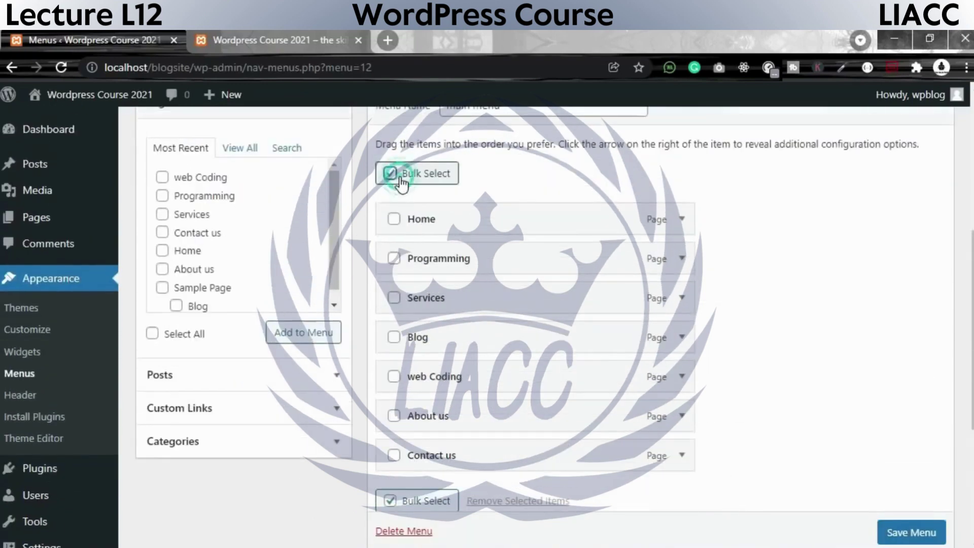
scroll(515, 479, down, 1)
scroll(515, 479, down, 3)
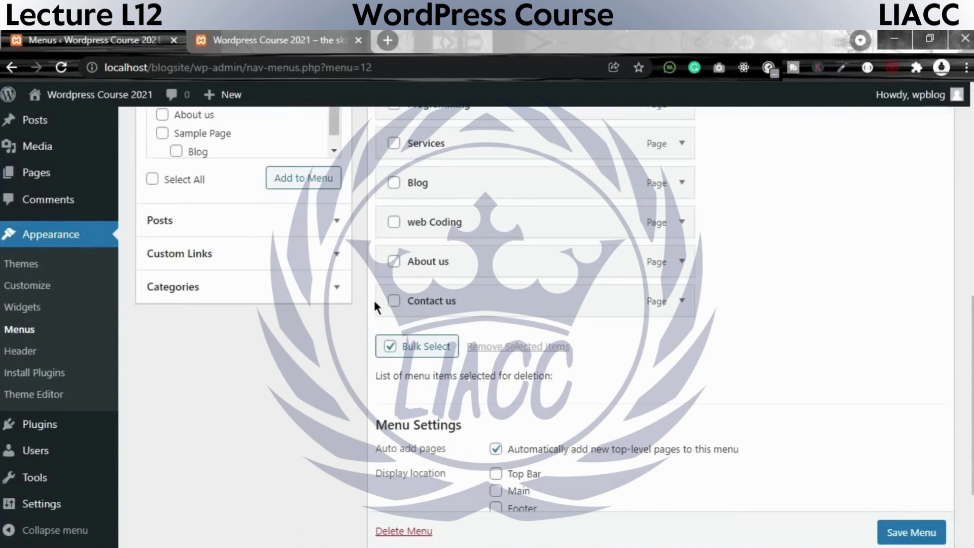
click(394, 301)
click(394, 261)
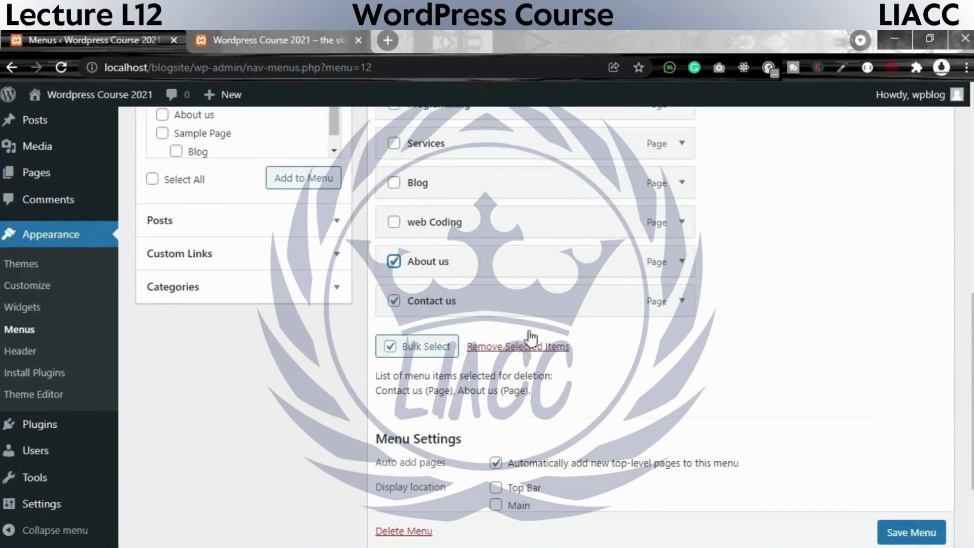
click(394, 301)
click(394, 261)
scroll(396, 274, up, 2)
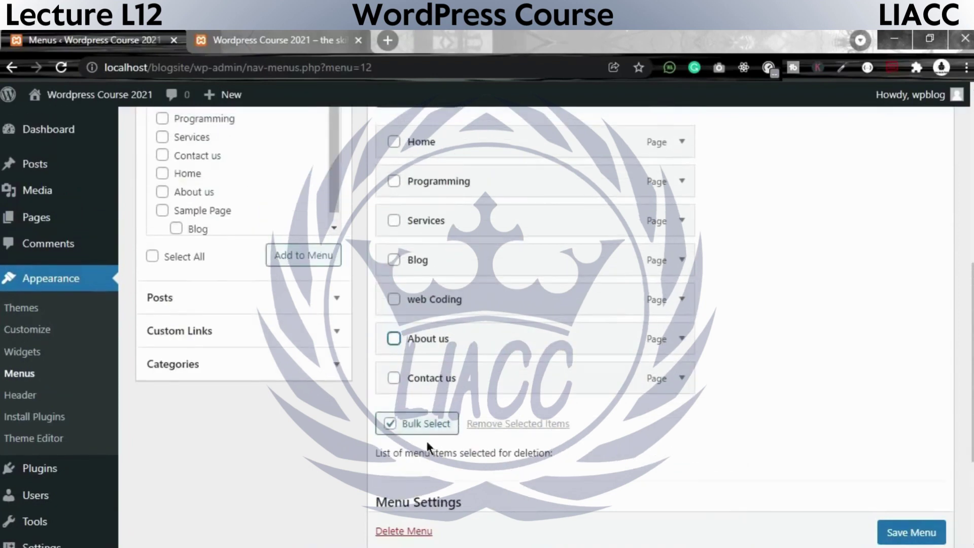
click(431, 423)
- Save the main menu with its new item order
scroll(467, 282, down, 3)
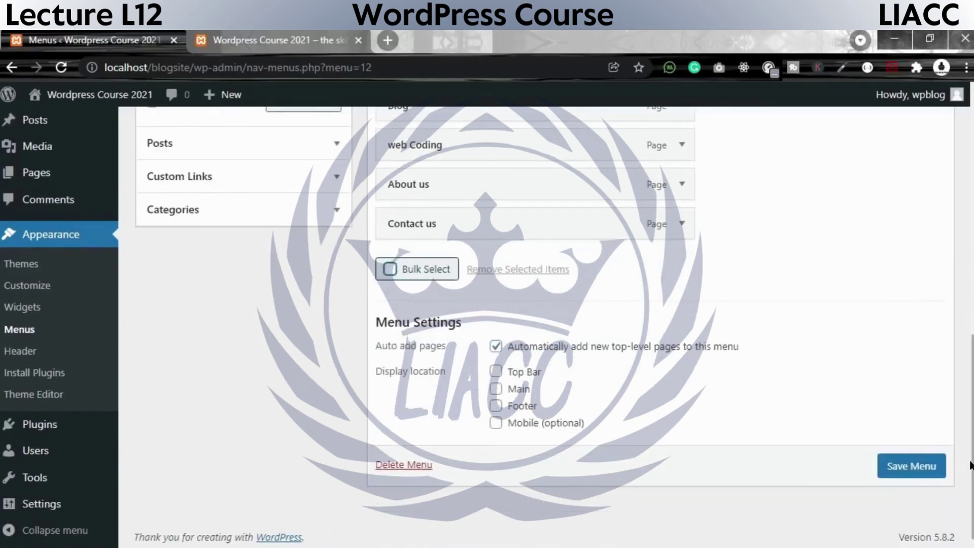
click(910, 466)
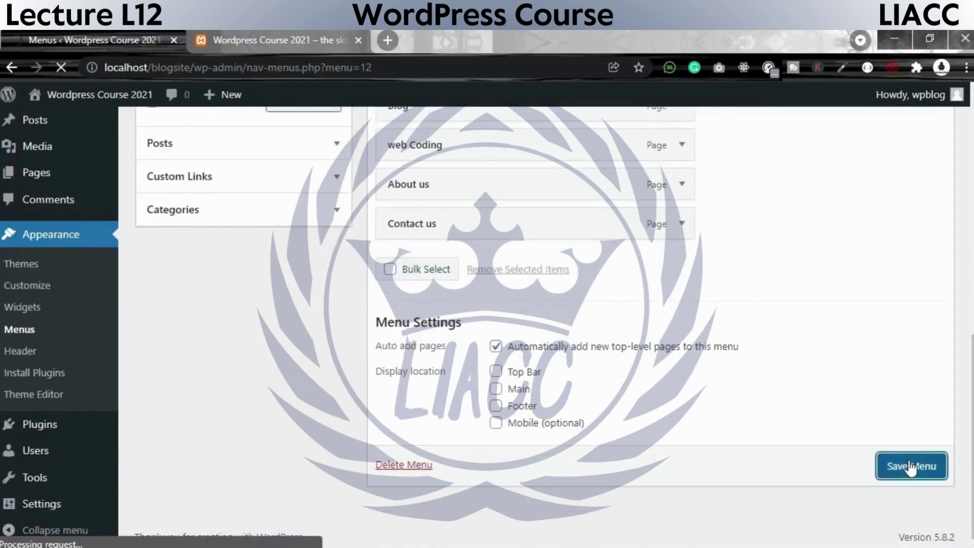
scroll(770, 218, down, 6)
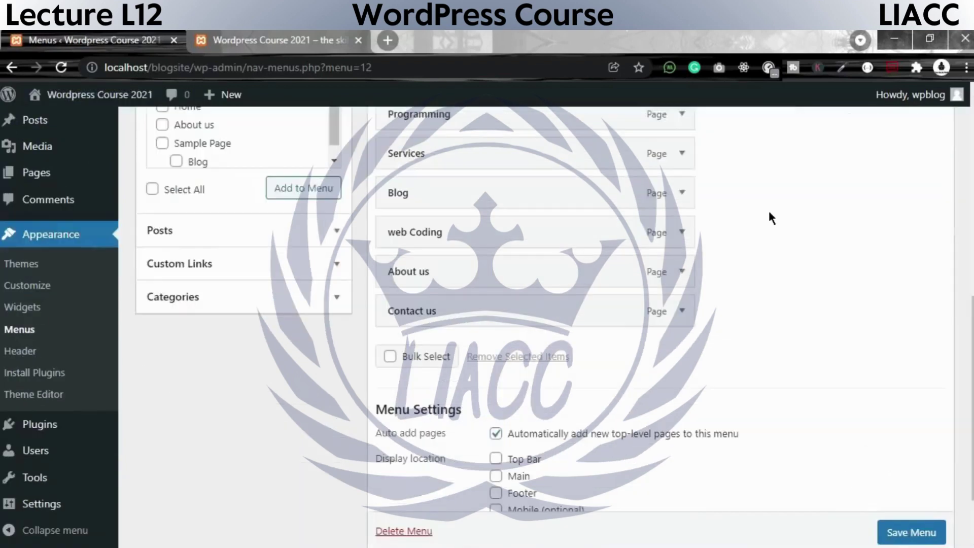
scroll(832, 370, down, 2)
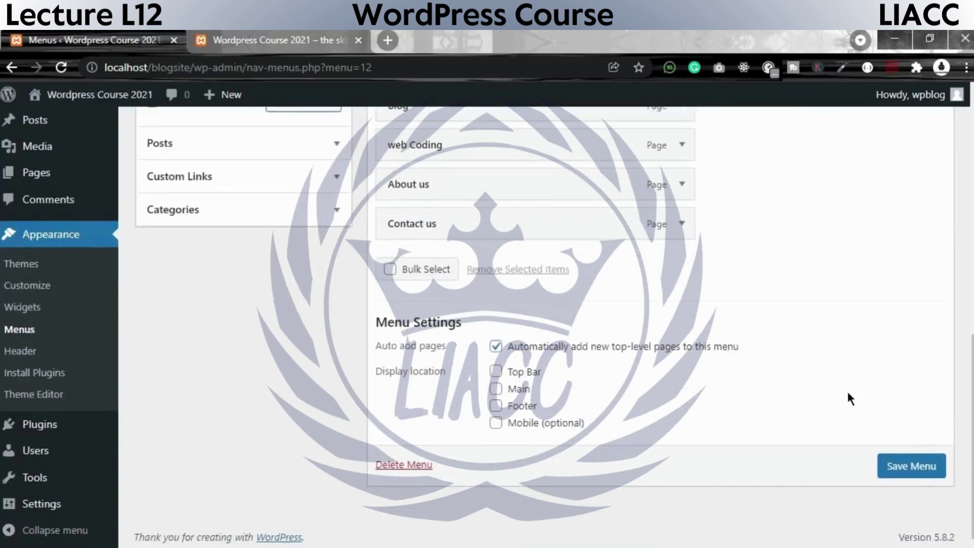
click(903, 468)
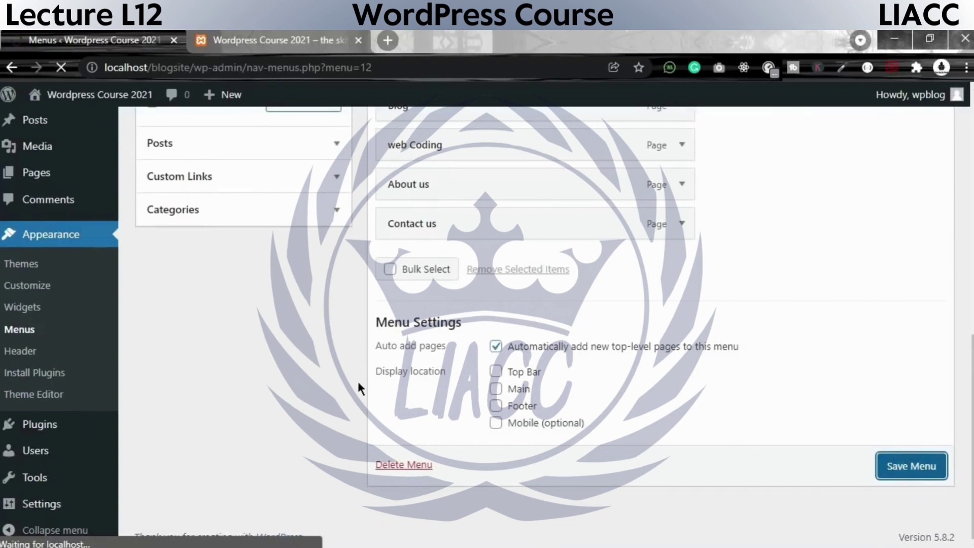
- Open the live site in a new browser tab and check whether its header shows the menu
mouse_move(101, 107)
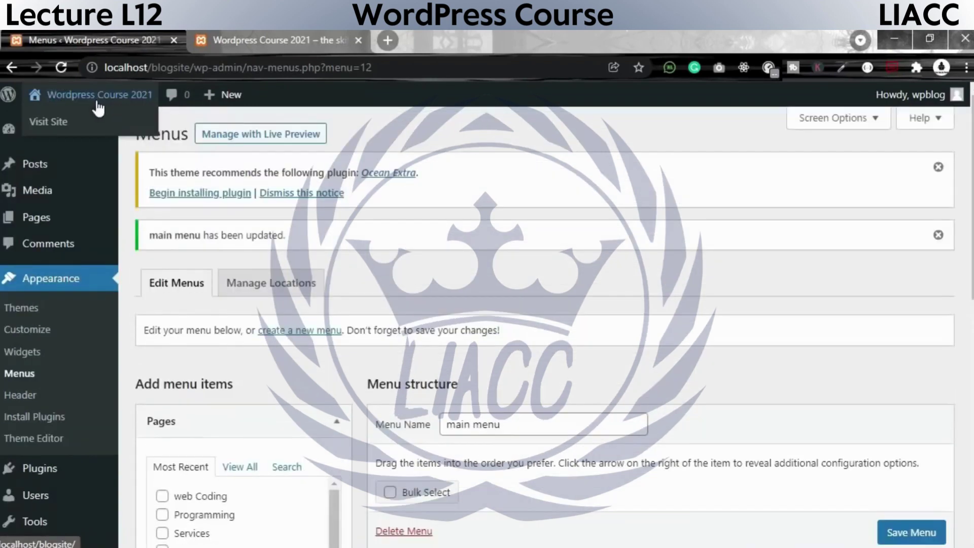
right_click(73, 133)
click(101, 136)
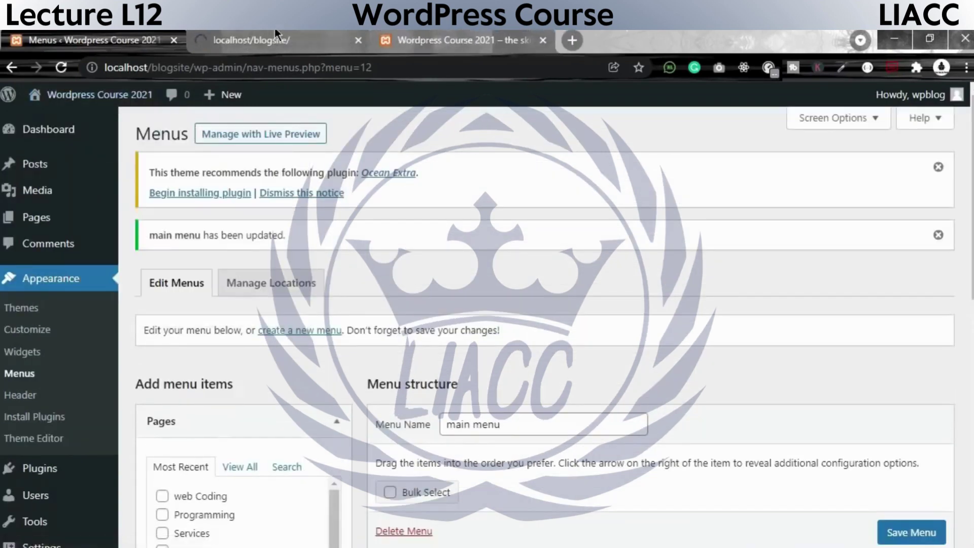
click(256, 30)
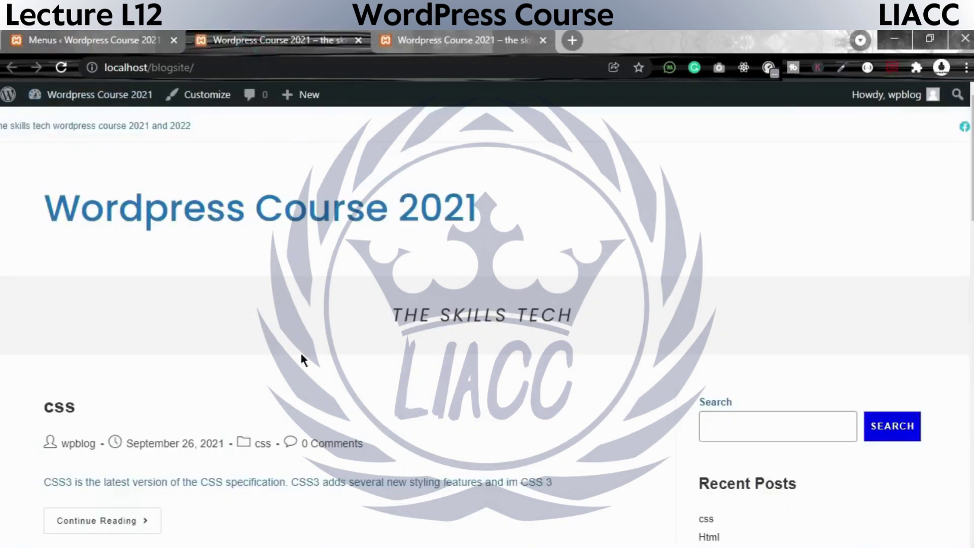
- Return to the menu editor and review the display location options in the menu settings
click(125, 30)
scroll(477, 482, down, 5)
scroll(810, 412, down, 3)
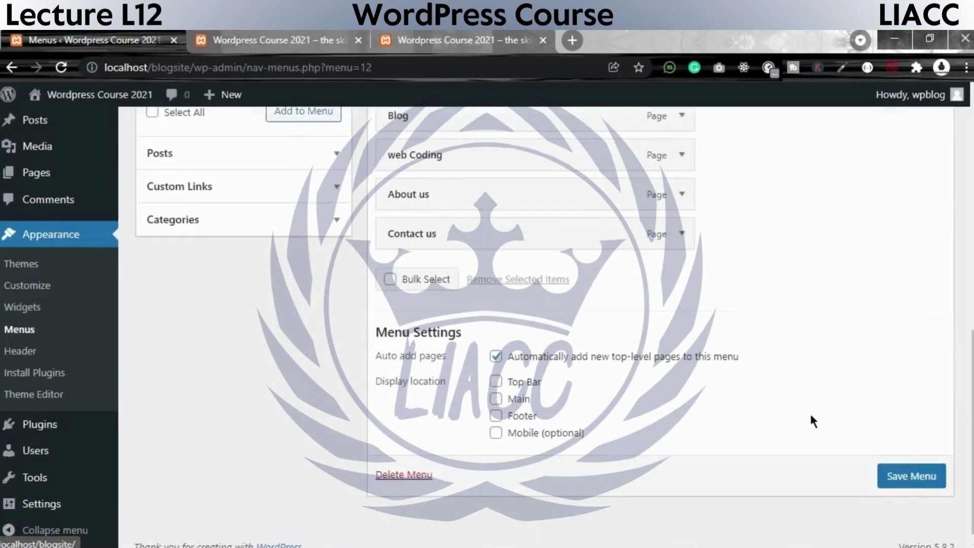
scroll(811, 415, down, 1)
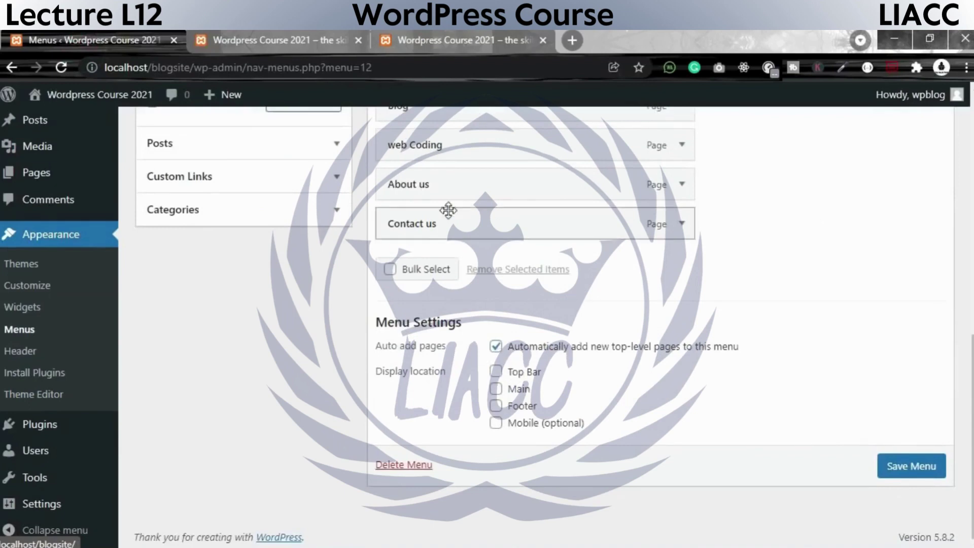
drag(373, 373, 450, 375)
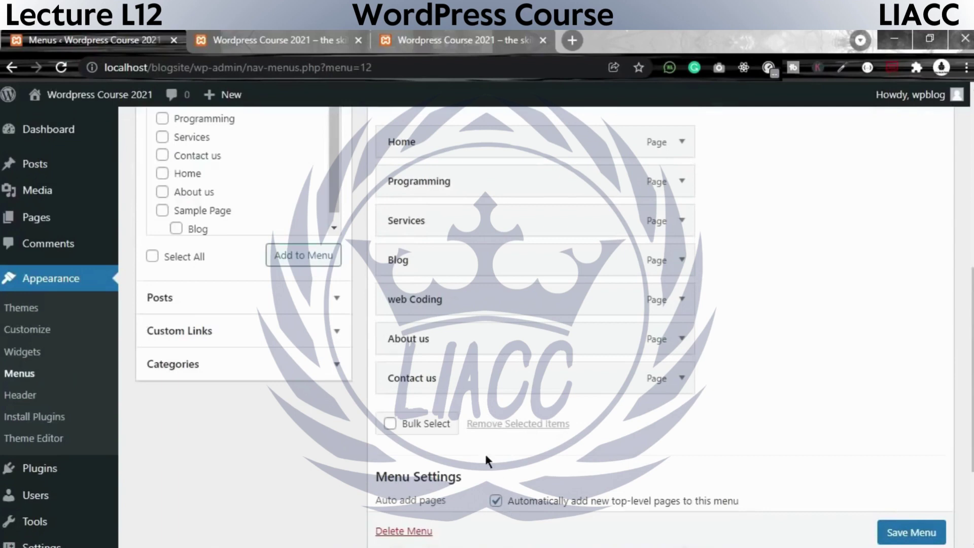
scroll(621, 456, up, 8)
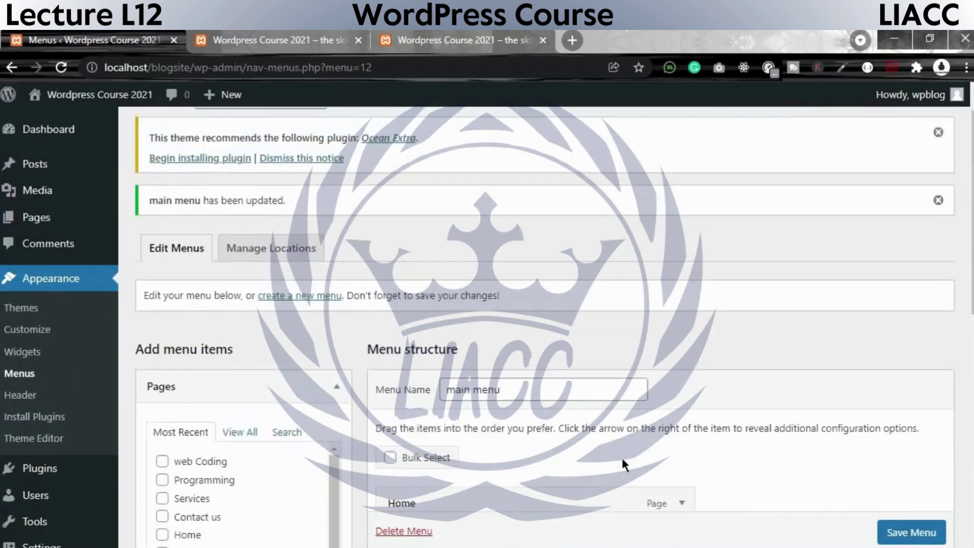
- Open the menu location management and assign main menu to the Main theme location
click(295, 284)
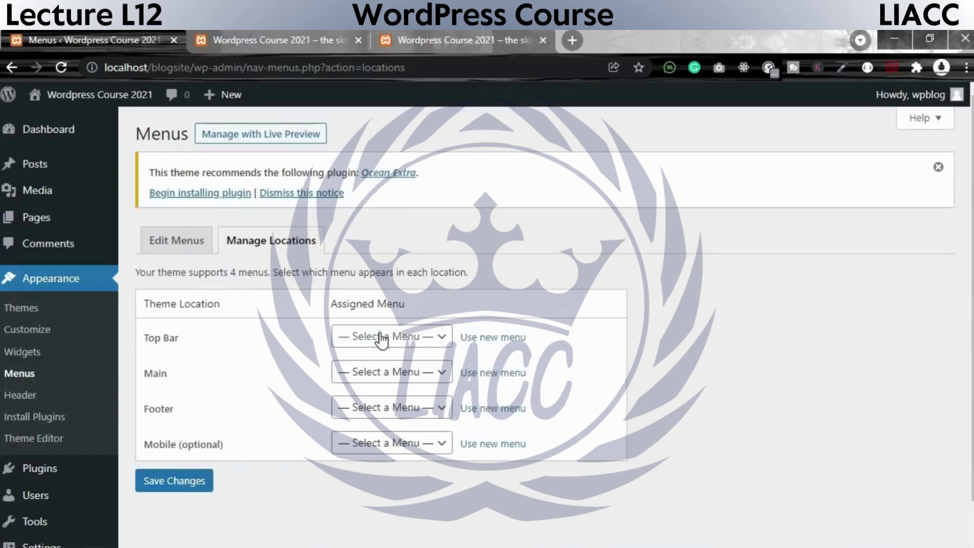
click(381, 337)
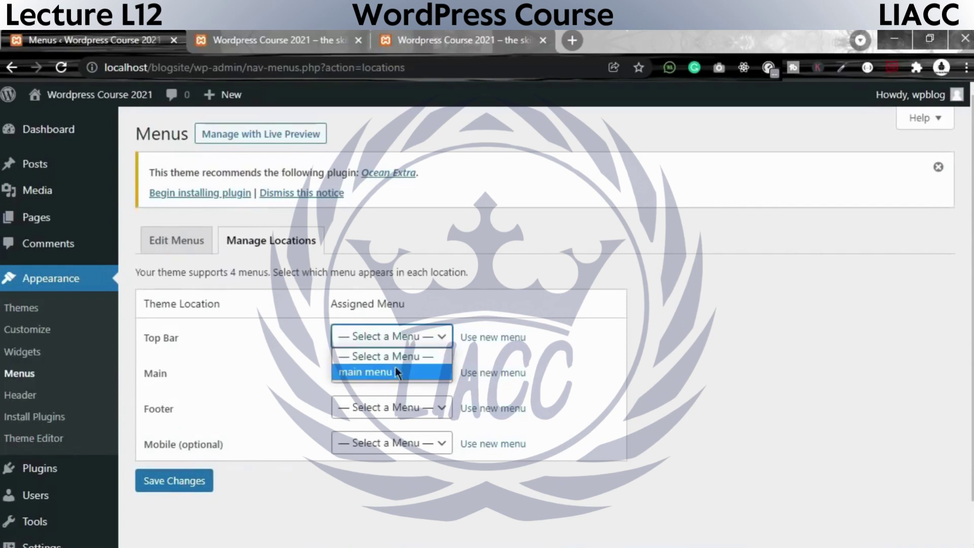
click(581, 359)
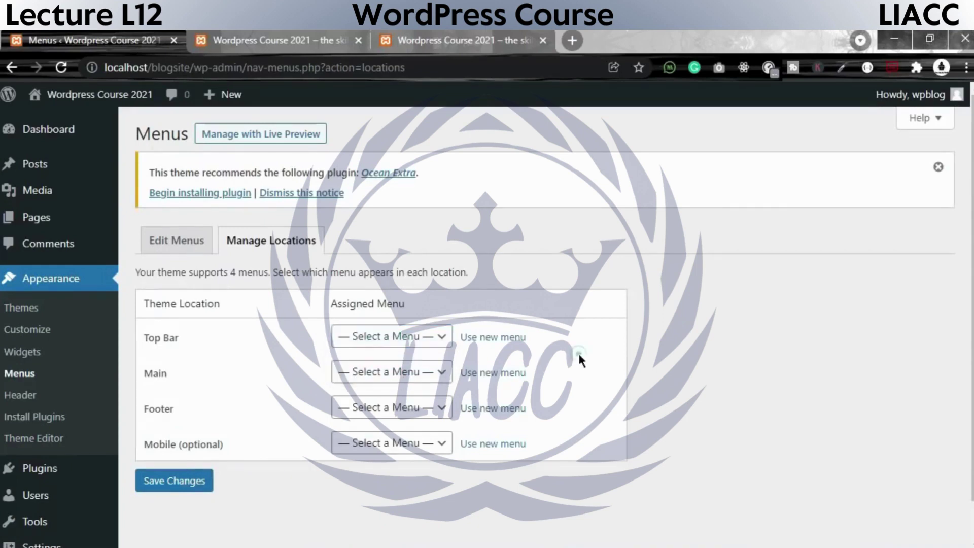
click(360, 379)
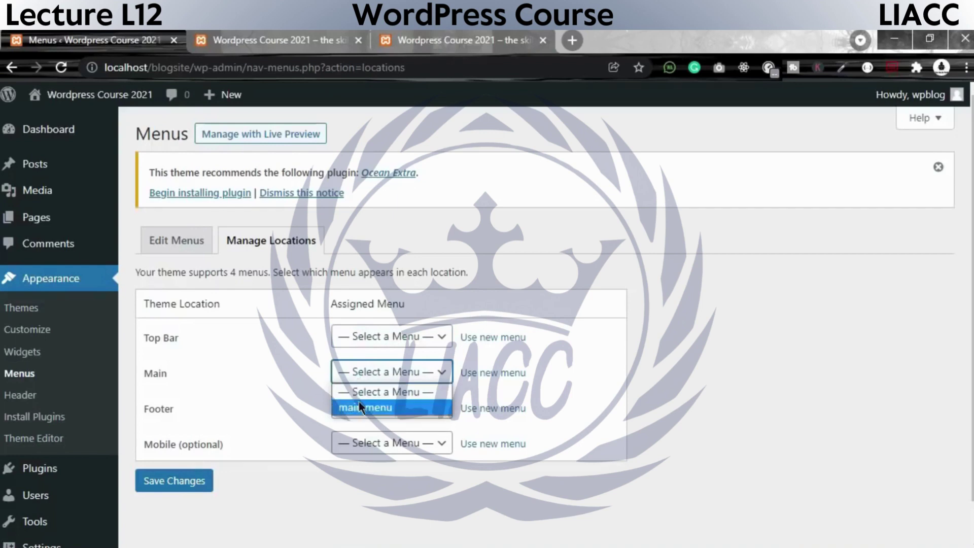
click(358, 402)
- Check which menus can be assigned to the Footer and Mobile (optional) locations without choosing one
click(340, 419)
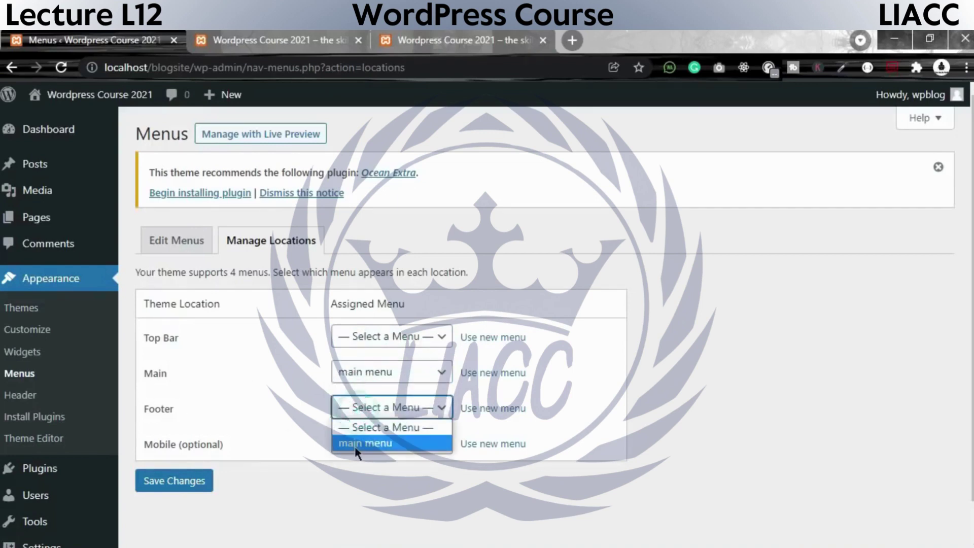
click(247, 408)
click(376, 447)
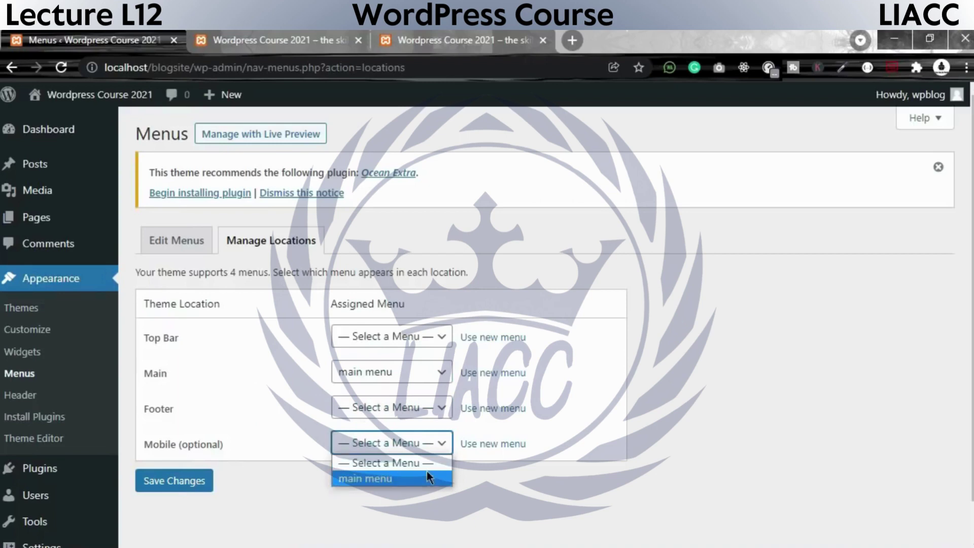
click(742, 280)
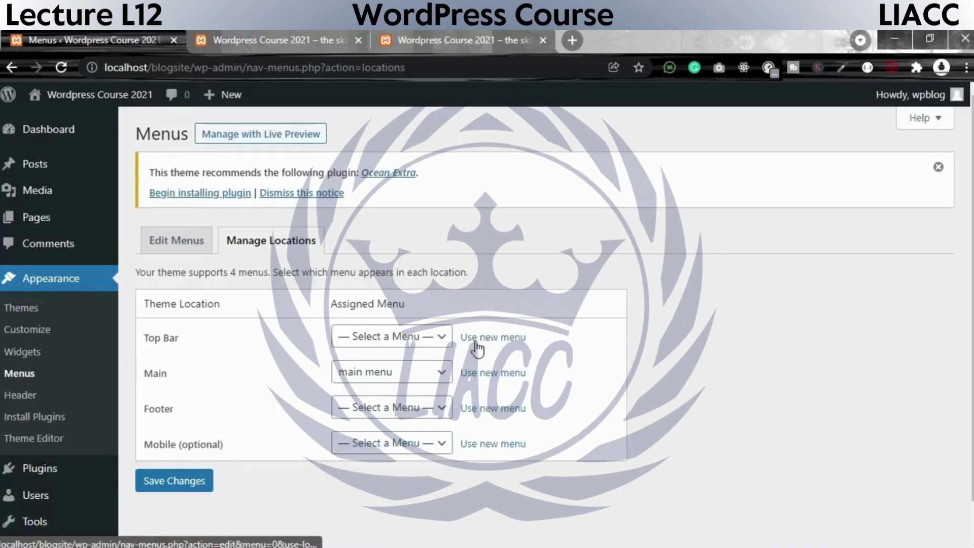
- Open the form for creating a new Top Bar menu in a separate browser tab and switch to it
right_click(506, 344)
click(561, 349)
click(505, 31)
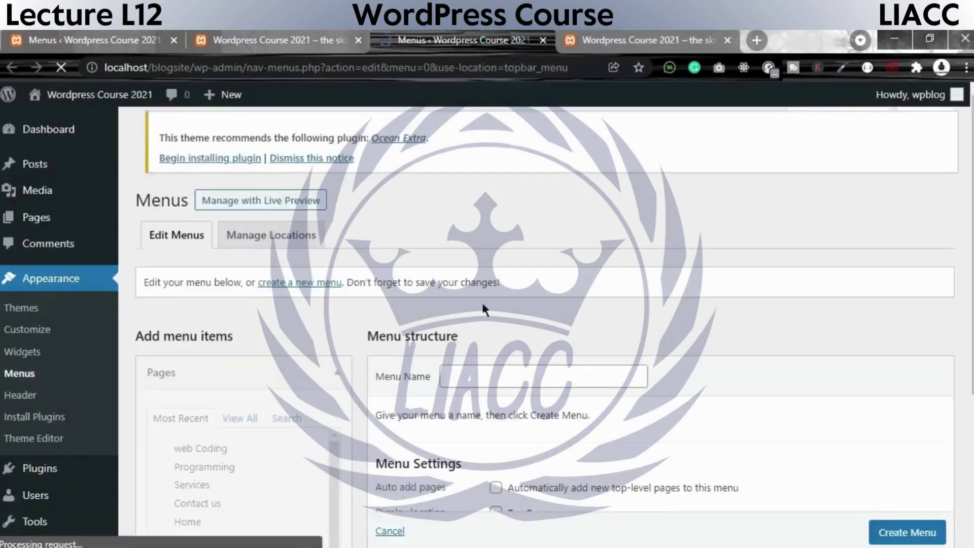
- Look over the new menu form, close its browser tab without creating a menu, and return to menu location management
scroll(503, 291, down, 5)
scroll(505, 378, up, 5)
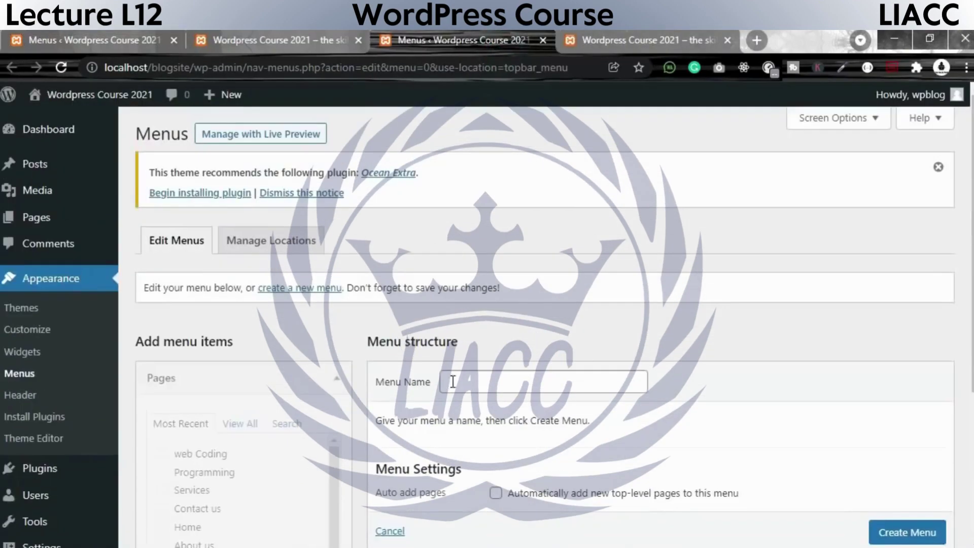
click(543, 39)
click(121, 43)
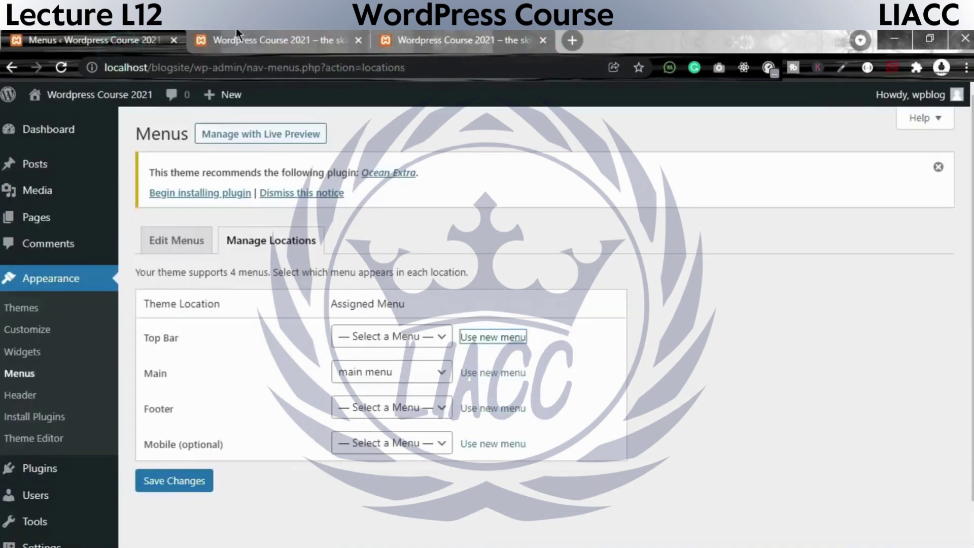
- Save the menu location assignments with main menu set for the Main theme location
click(233, 46)
click(137, 49)
scroll(289, 293, down, 1)
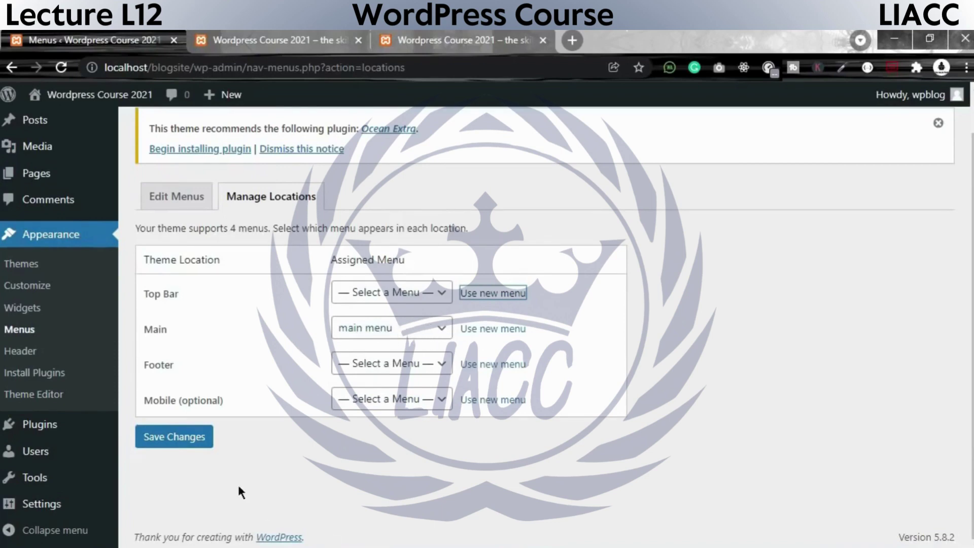
click(199, 438)
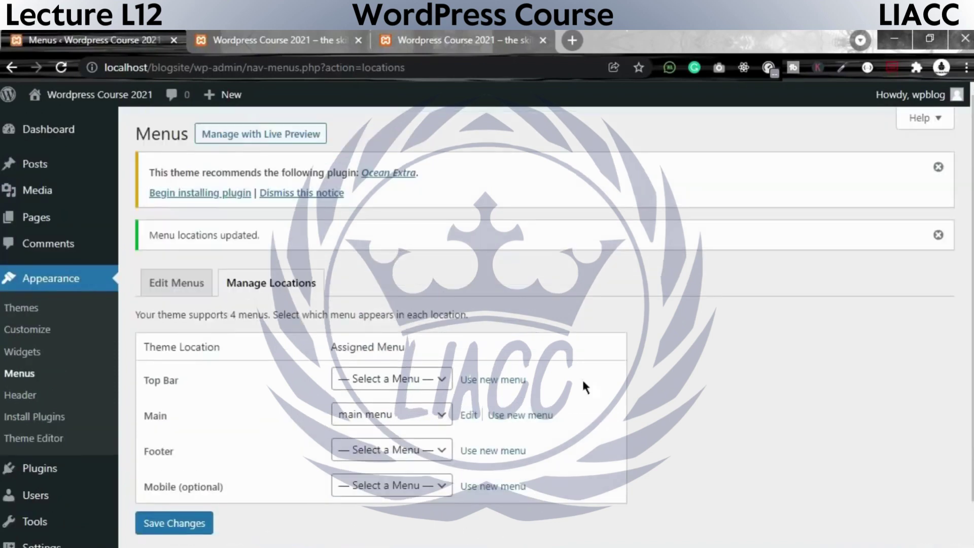
- Reload the site's front page and examine its top bar, title and navigation menu in the header
click(229, 42)
click(61, 67)
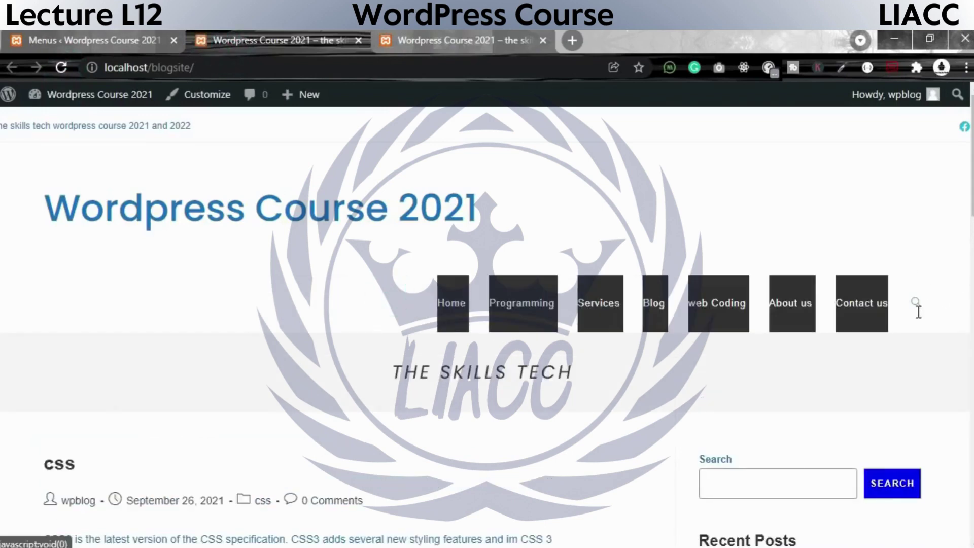
click(398, 259)
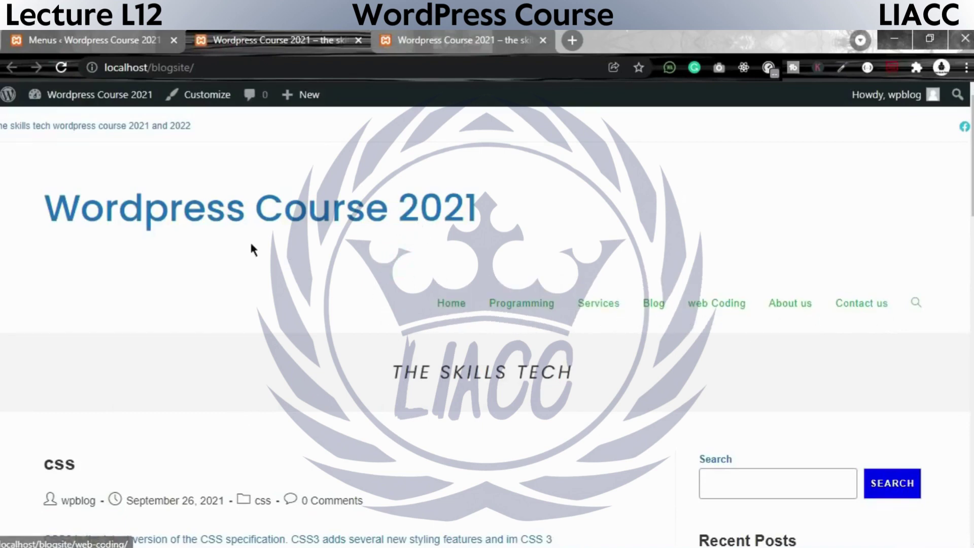
click(69, 32)
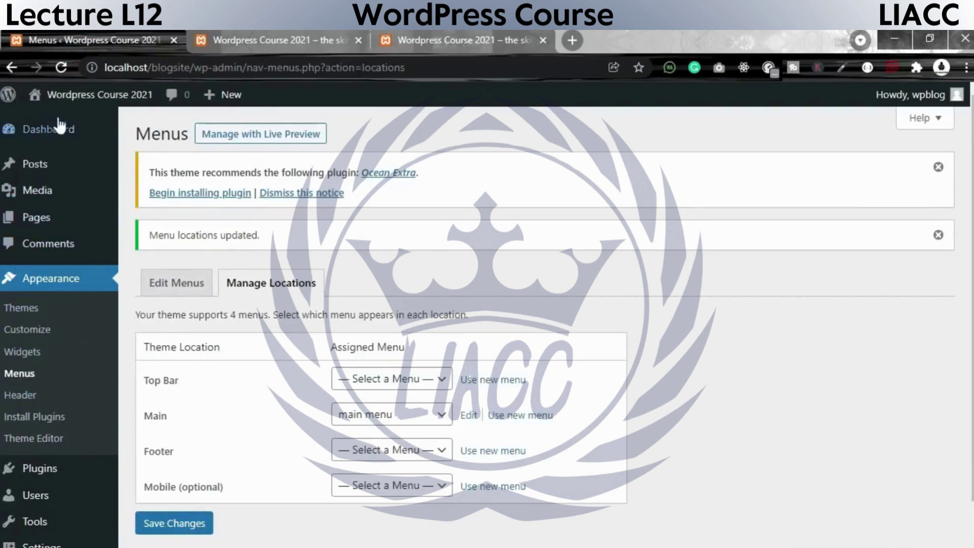
click(325, 39)
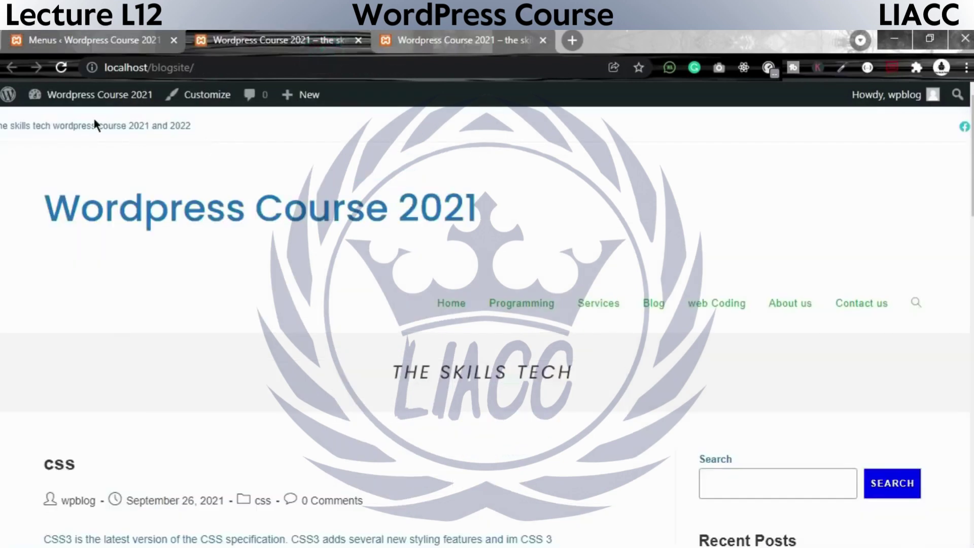
drag(7, 126, 959, 313)
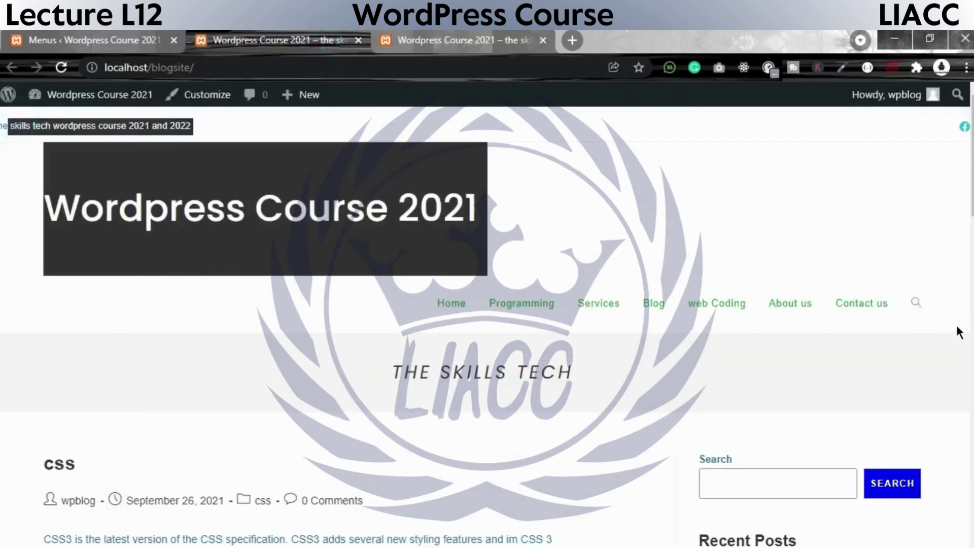
click(186, 345)
- Open the theme Customizer in a separate browser tab from the Menus admin page and place that tab beside it
click(92, 37)
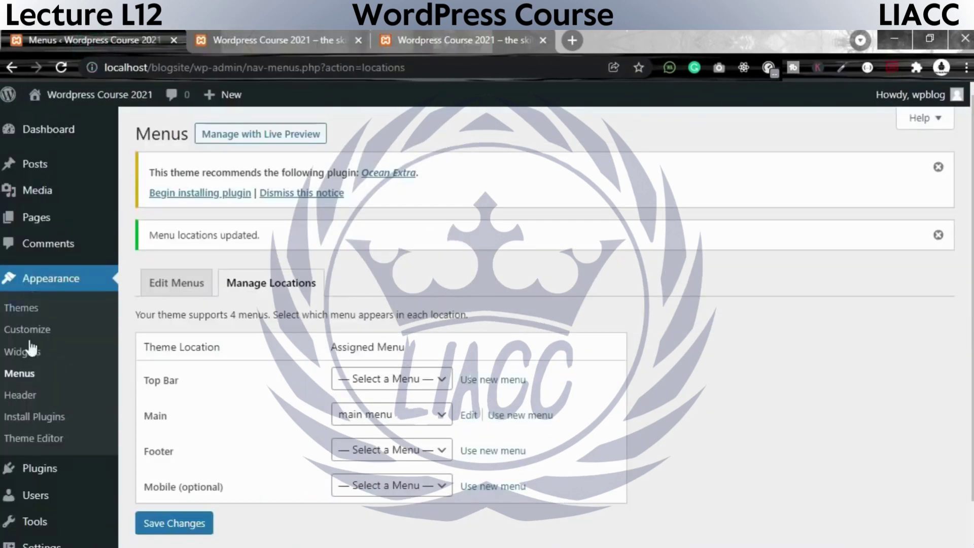
right_click(31, 337)
click(63, 340)
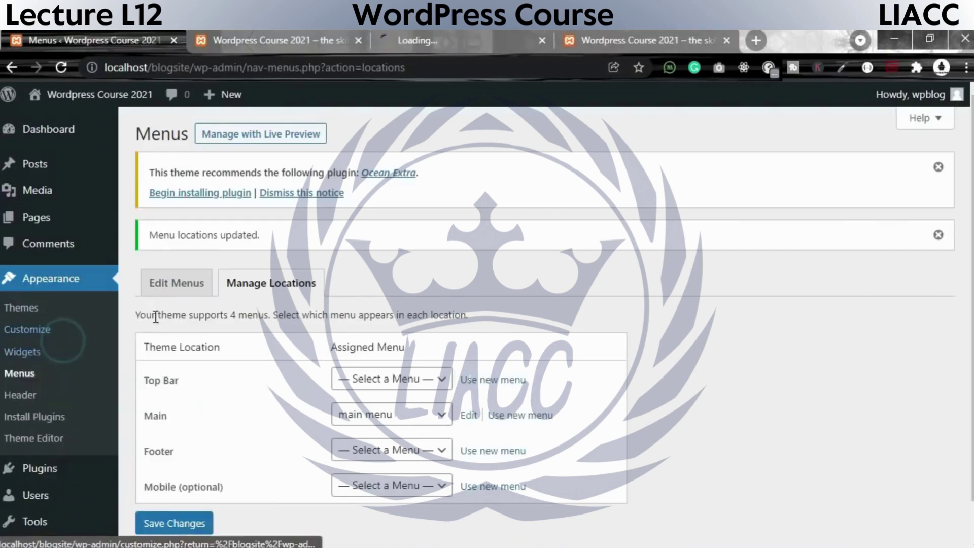
click(527, 31)
drag(526, 28, 294, 54)
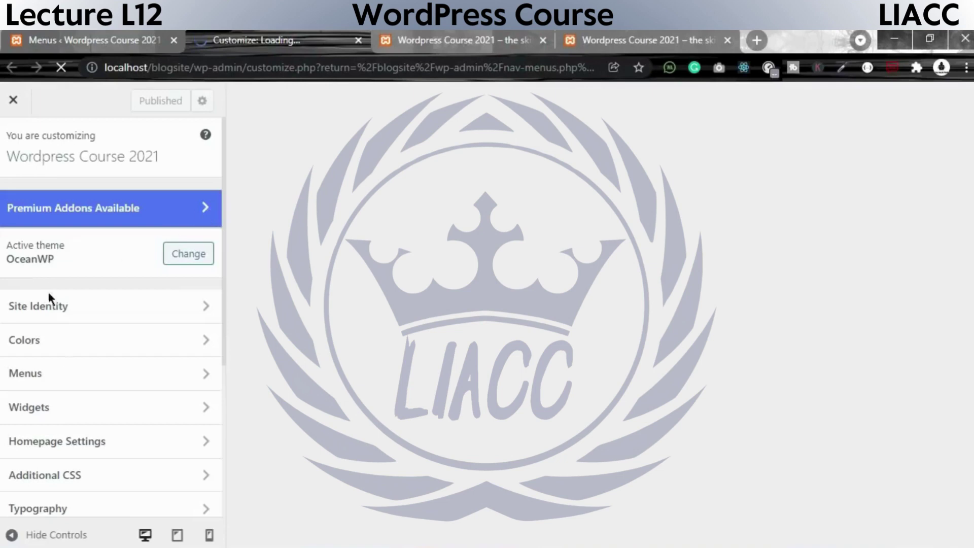
- Open the Menu settings of the Header section in the Customizer
scroll(69, 412, down, 2)
click(81, 304)
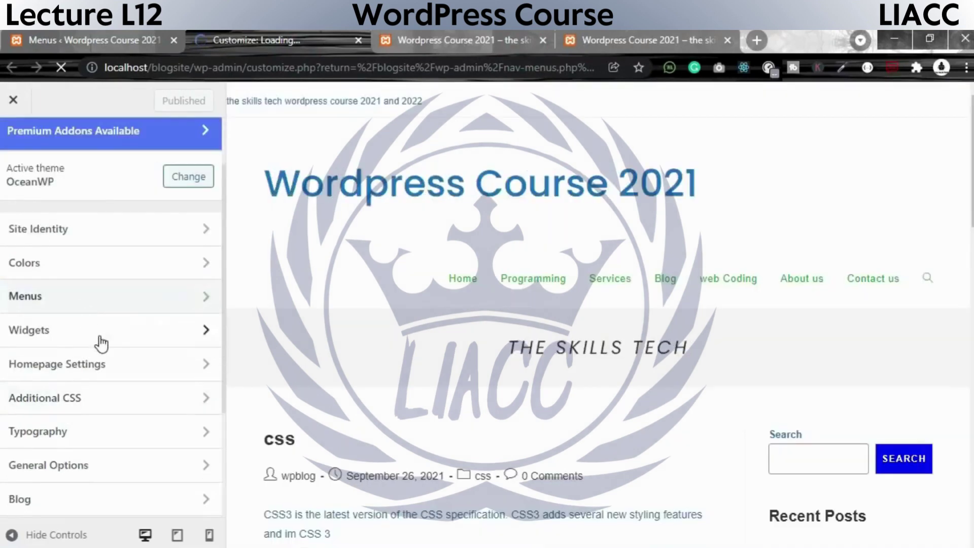
scroll(101, 344, down, 3)
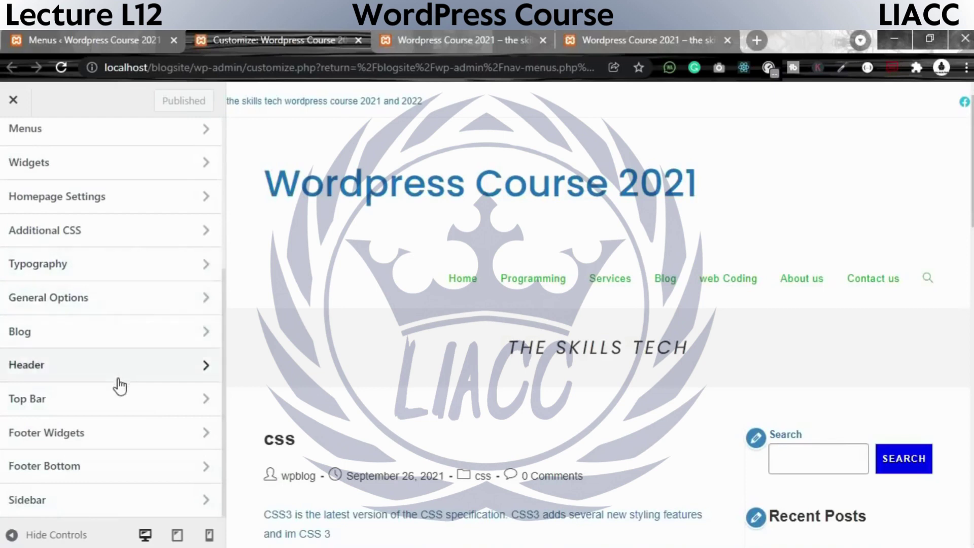
scroll(92, 428, up, 2)
scroll(83, 434, down, 2)
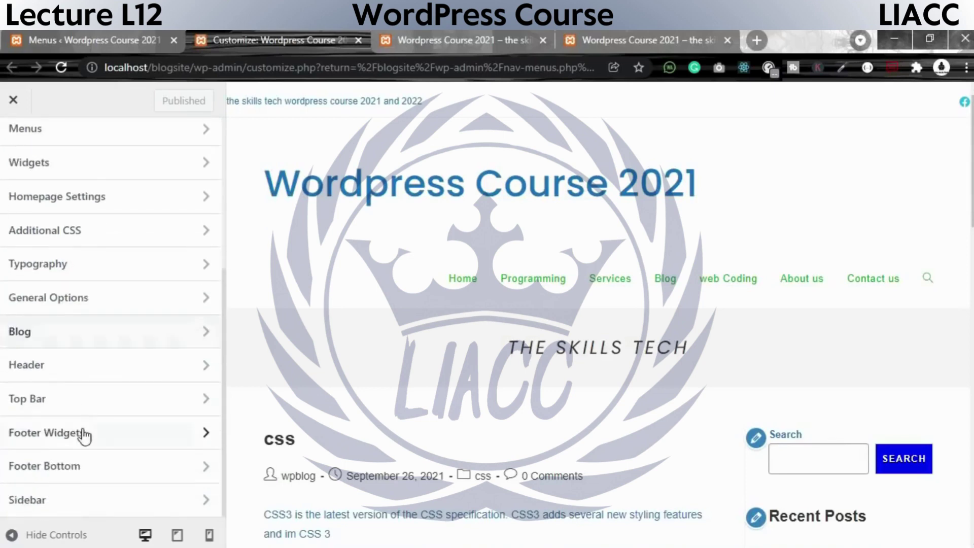
click(65, 366)
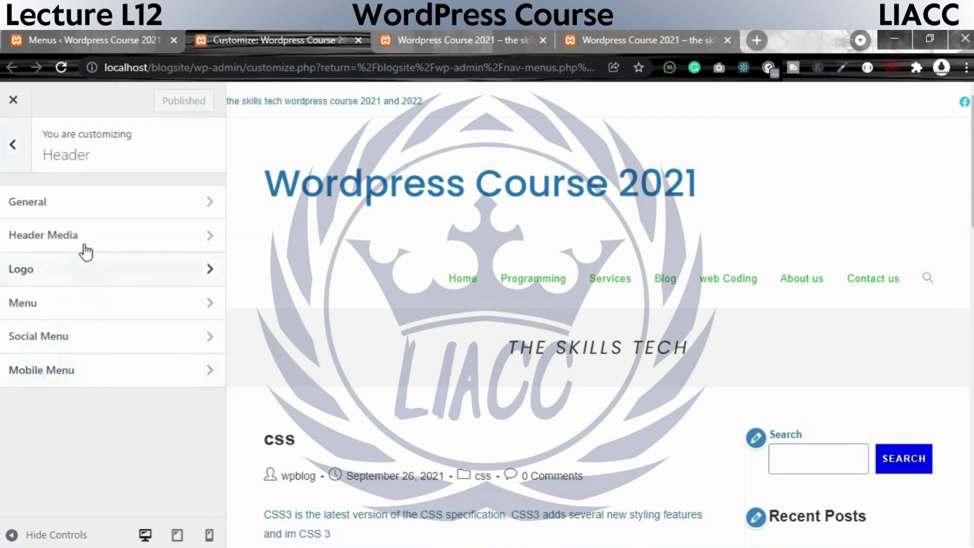
click(44, 304)
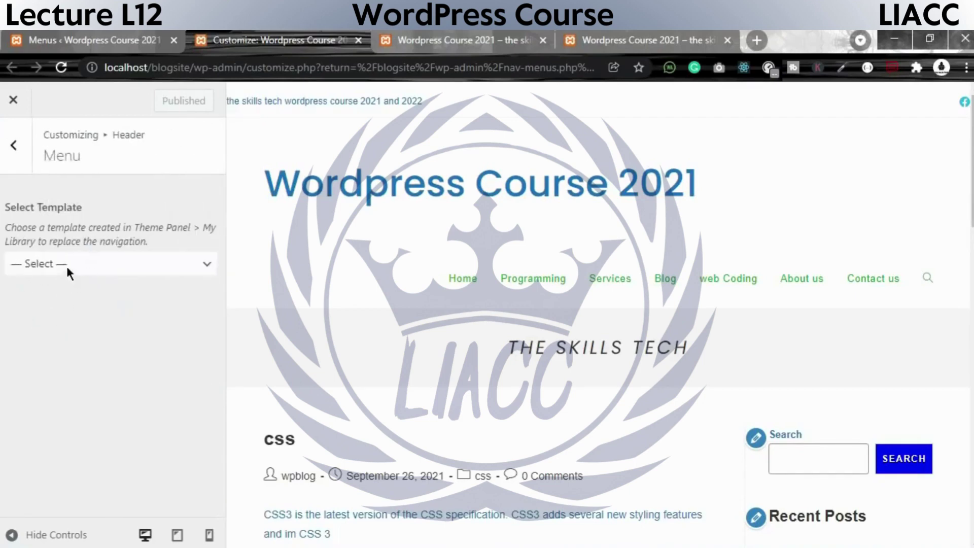
- Check the header menu's template choices and try the Center and Left positions before restoring Right
click(66, 264)
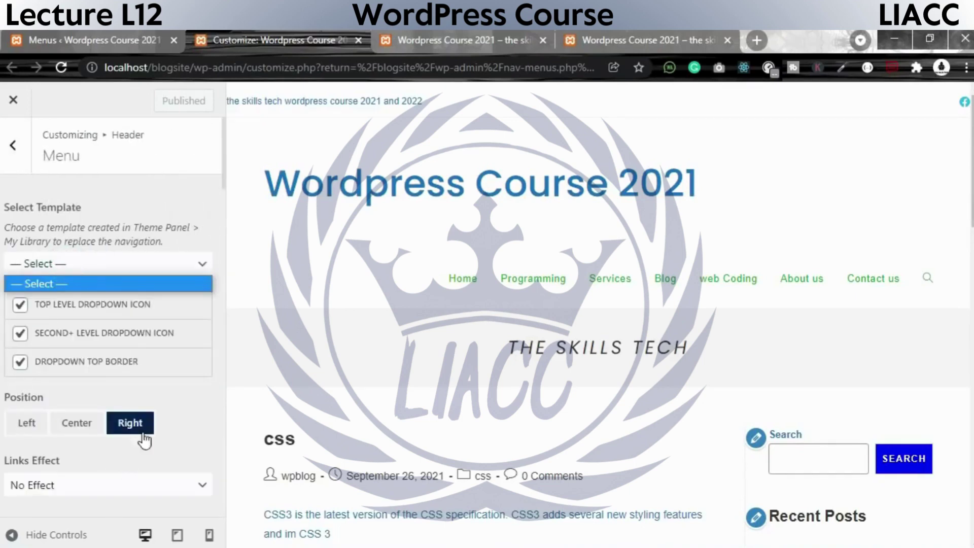
click(76, 423)
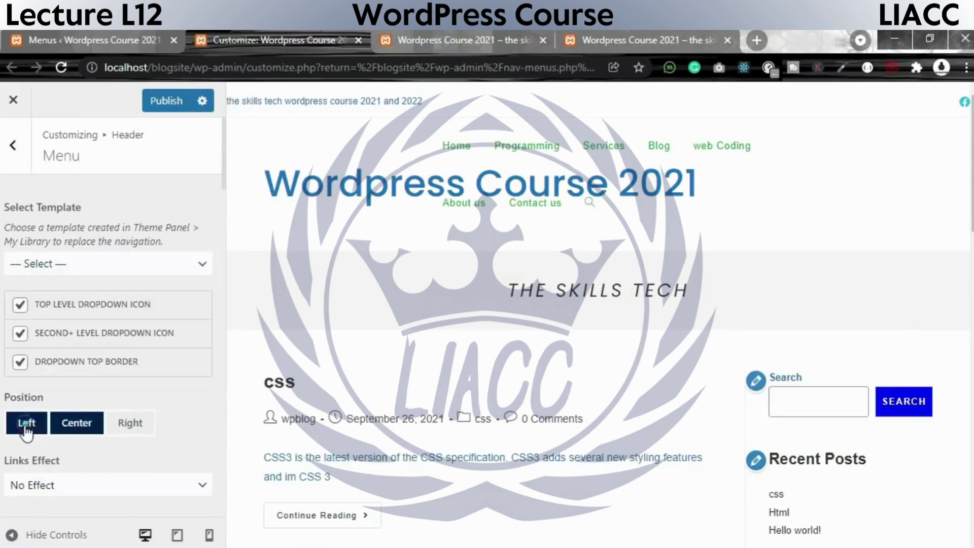
click(132, 425)
- Set the main menu's link color to dark blue (#2100b7)
scroll(137, 424, down, 5)
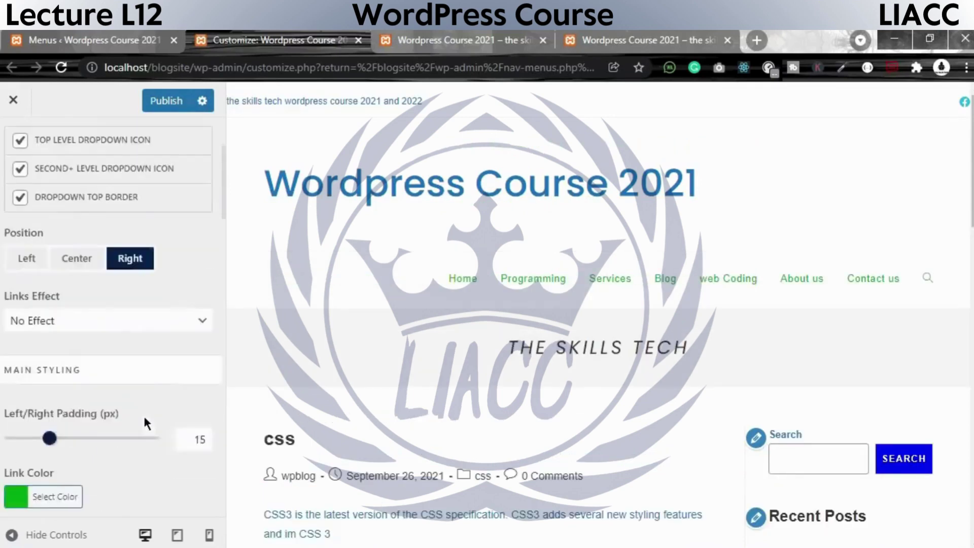
scroll(90, 371, down, 2)
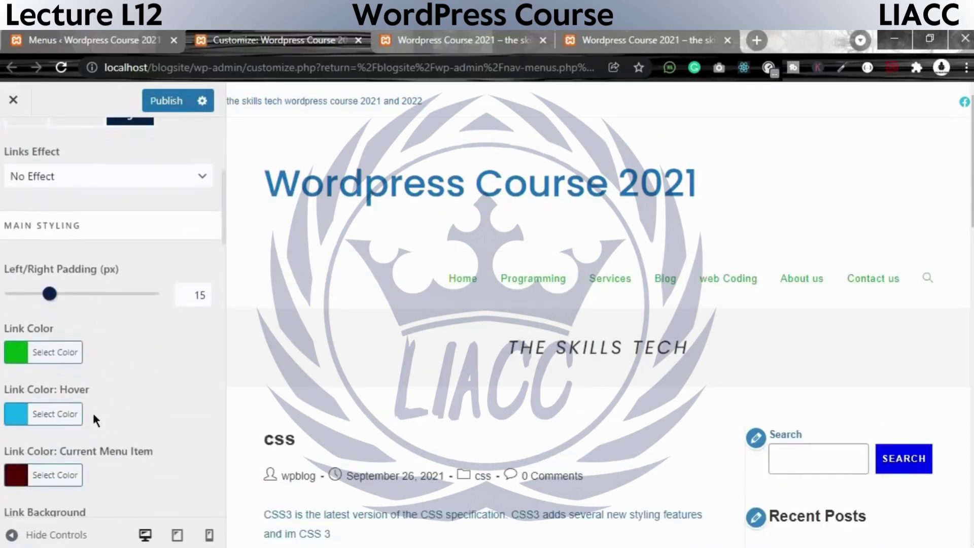
click(16, 358)
drag(63, 433, 130, 432)
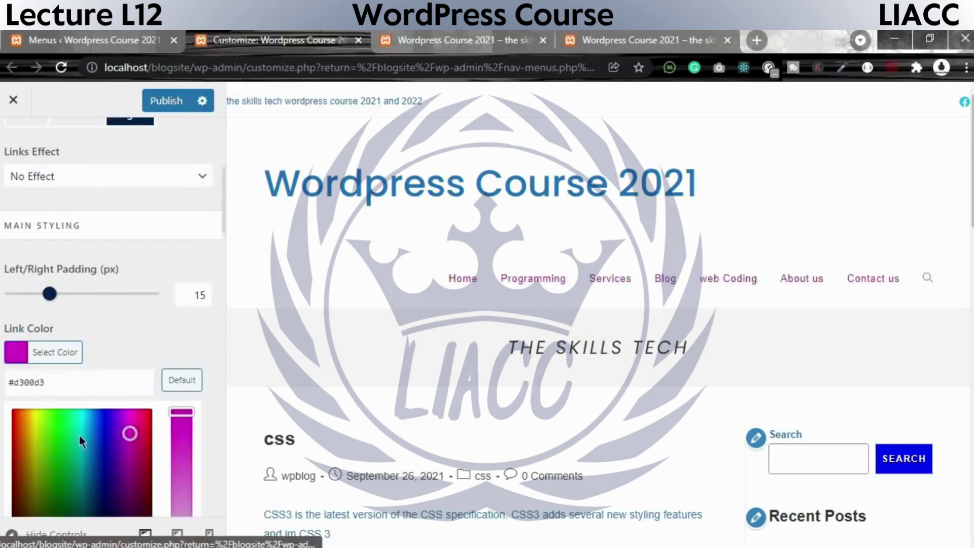
click(96, 462)
mouse_move(90, 489)
mouse_down()
mouse_move(108, 467)
mouse_move(108, 448)
mouse_up()
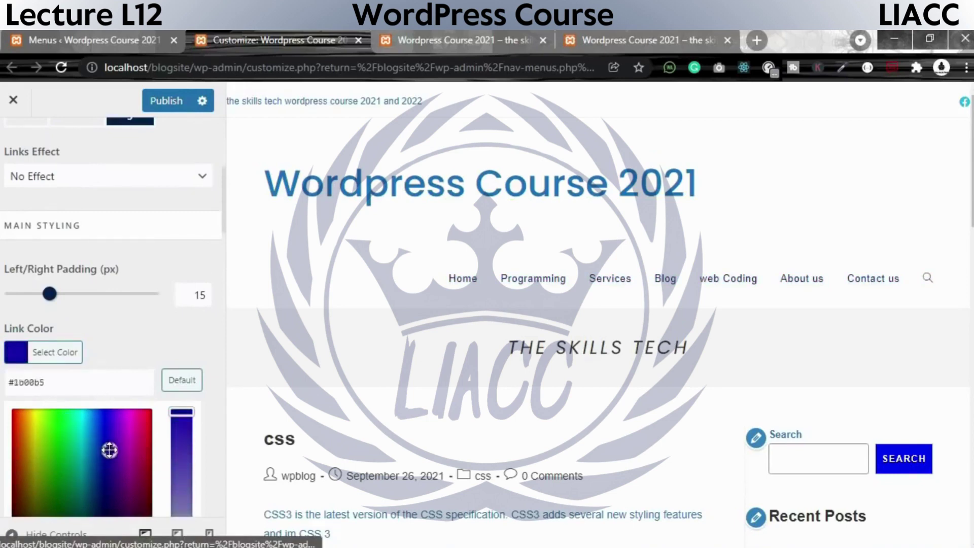
- Look through the header menu's dropdown, search icon and category post styling options
scroll(157, 332, down, 3)
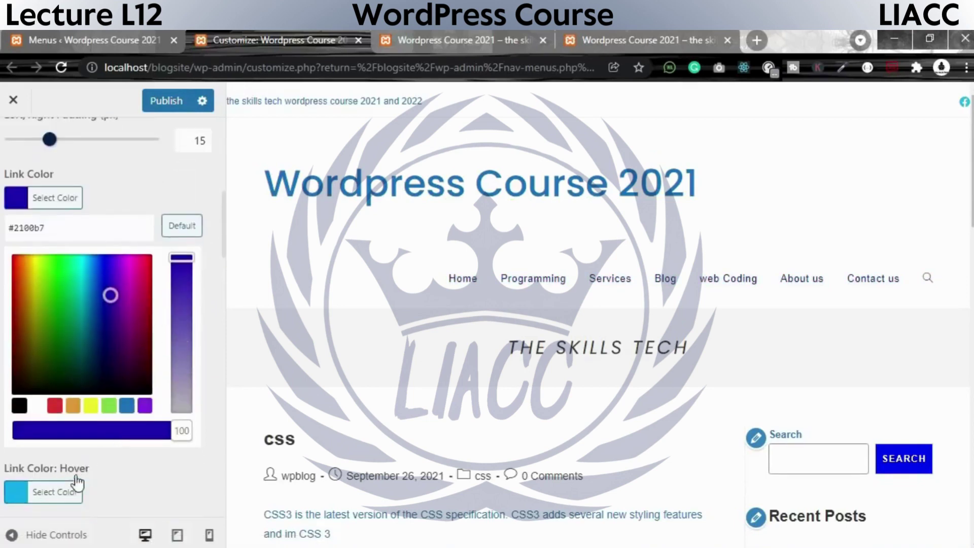
scroll(116, 395, down, 5)
scroll(132, 370, down, 15)
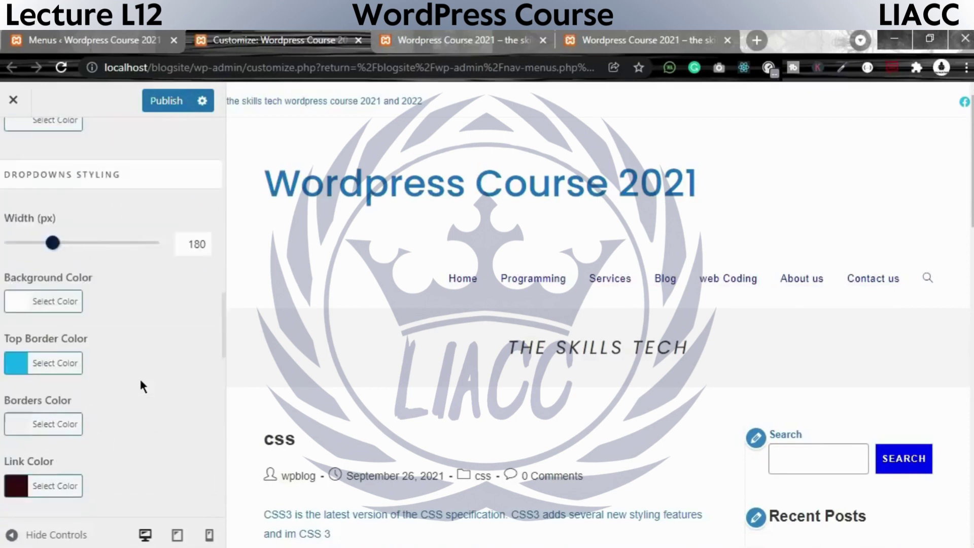
scroll(147, 406, down, 10)
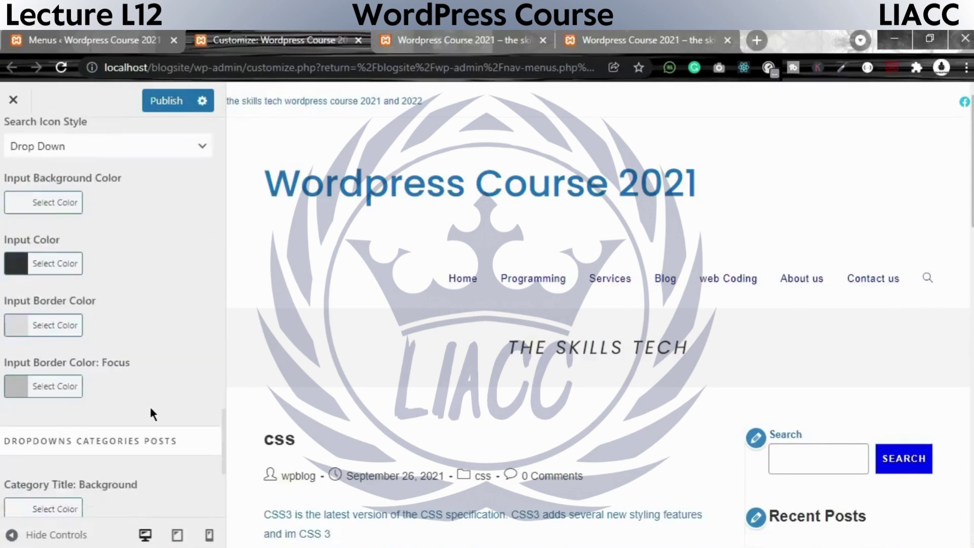
scroll(153, 423, up, 20)
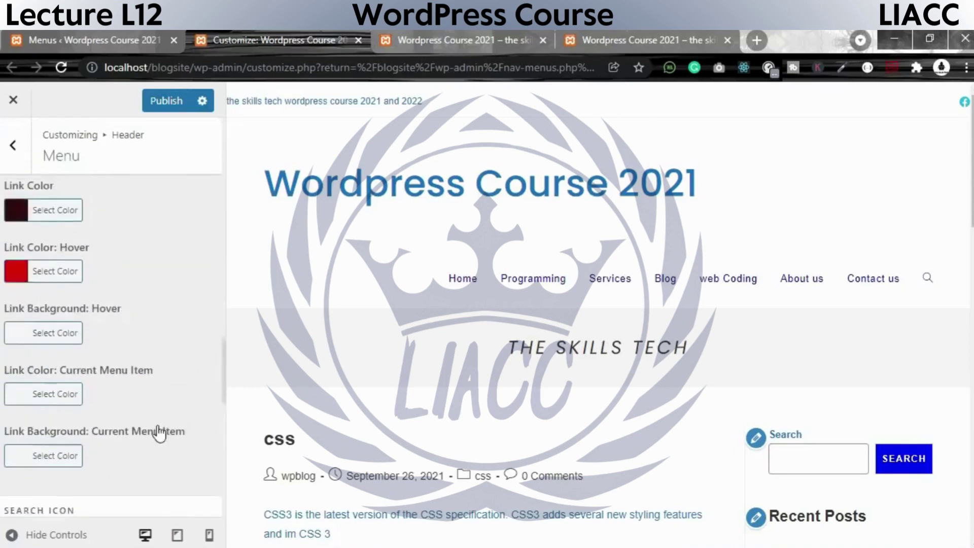
scroll(163, 431, down, 4)
scroll(147, 386, up, 4)
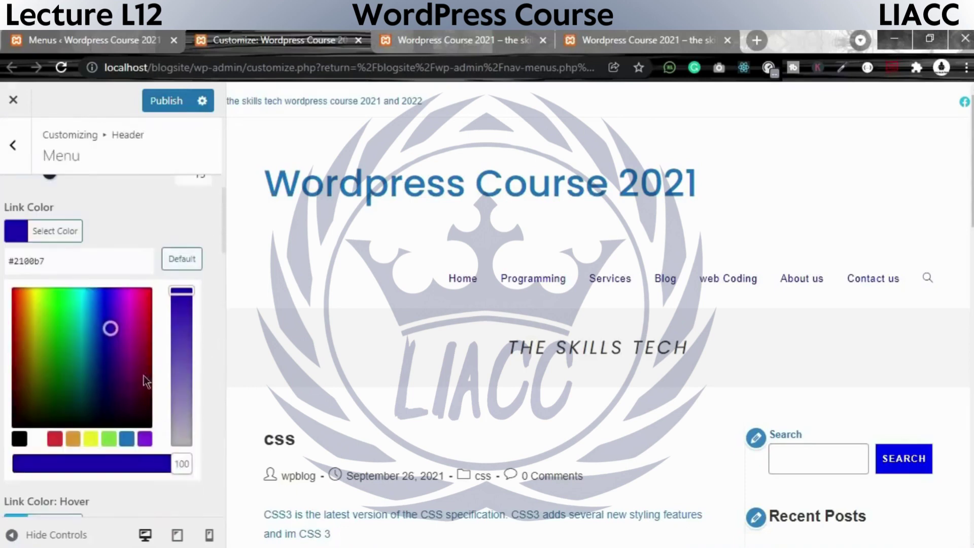
- Set the main menu's left/right padding to 17 px and its links effect to Underline Down
mouse_move(49, 252)
mouse_down()
mouse_move(78, 251)
mouse_move(56, 250)
mouse_up()
scroll(140, 346, up, 3)
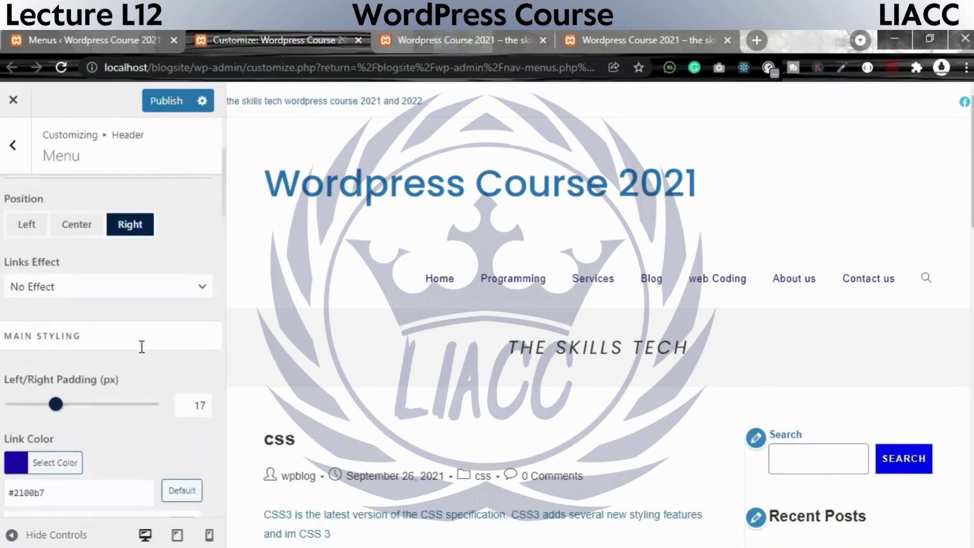
click(137, 290)
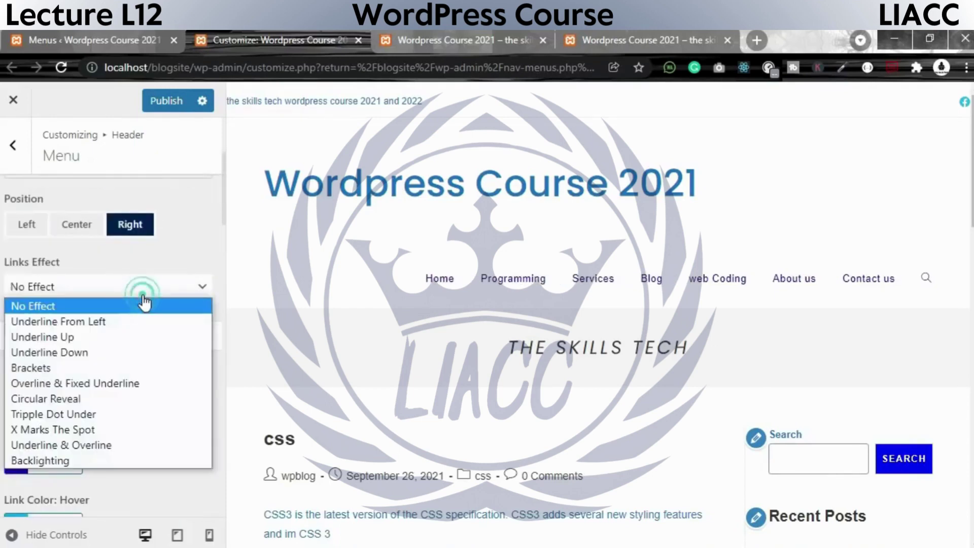
click(127, 350)
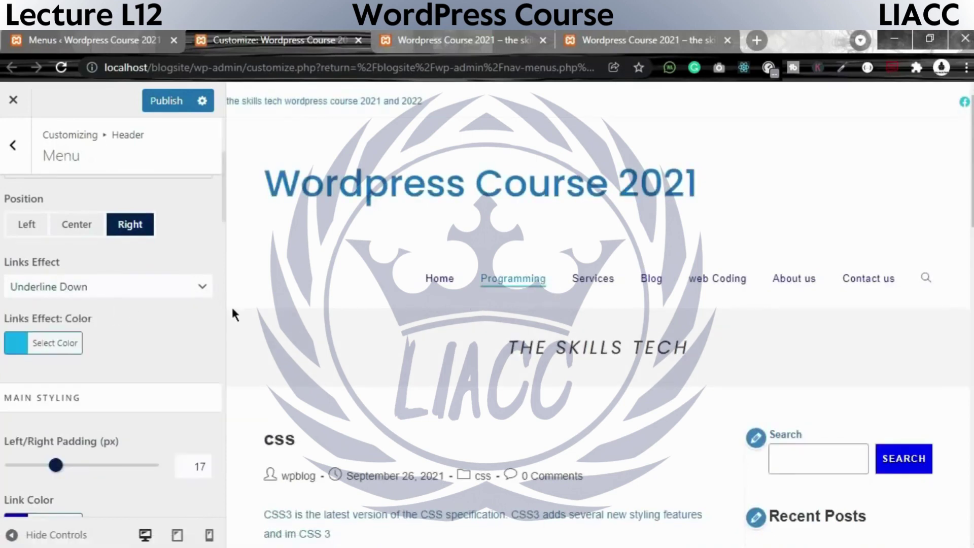
- Set the header menu's dropdown width to 202 px and review the styling options below it
scroll(174, 392, down, 8)
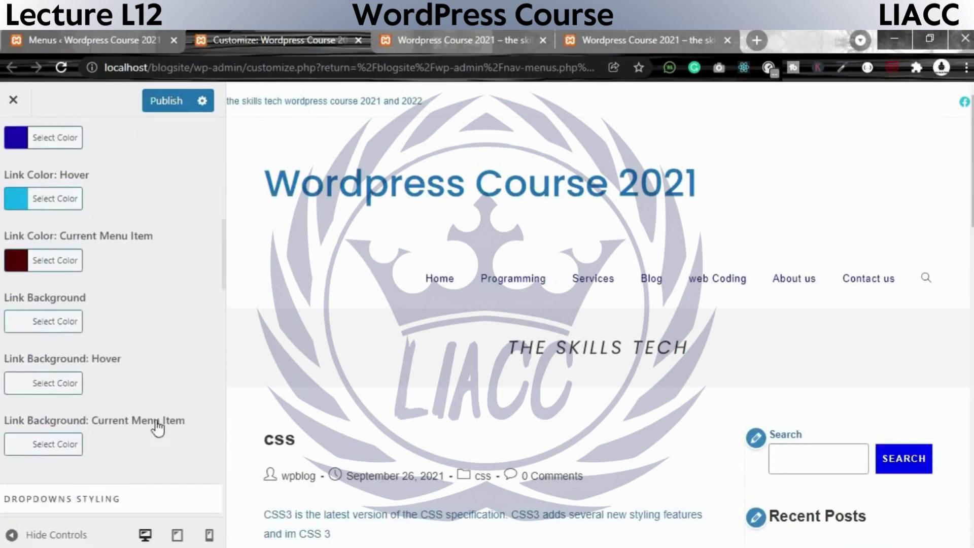
scroll(156, 401, down, 5)
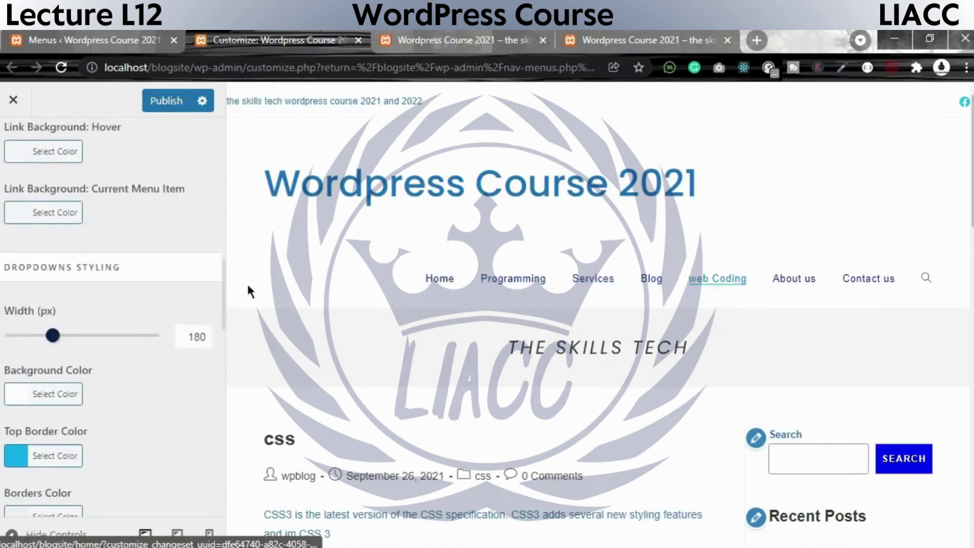
scroll(122, 421, down, 3)
mouse_move(54, 182)
mouse_down()
mouse_move(93, 186)
mouse_move(60, 181)
mouse_up()
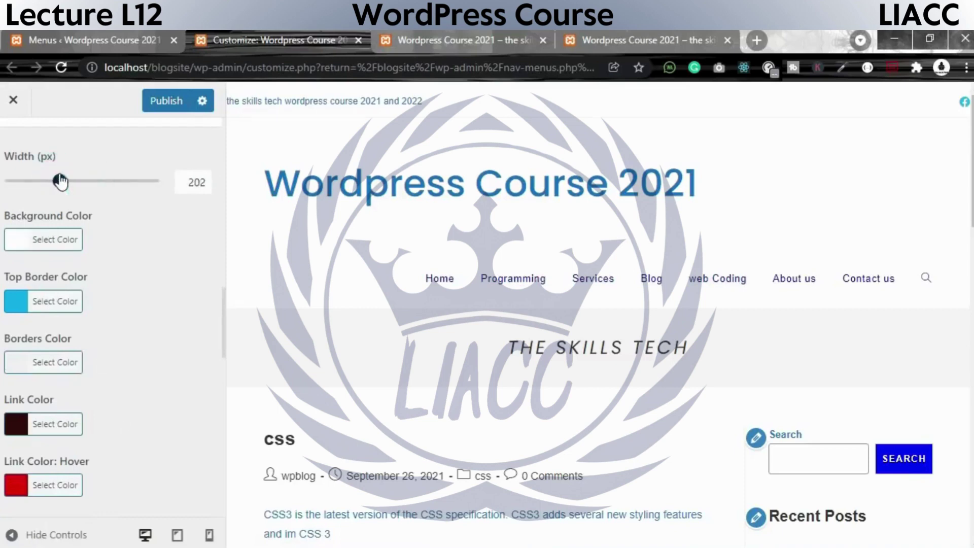
scroll(127, 411, down, 10)
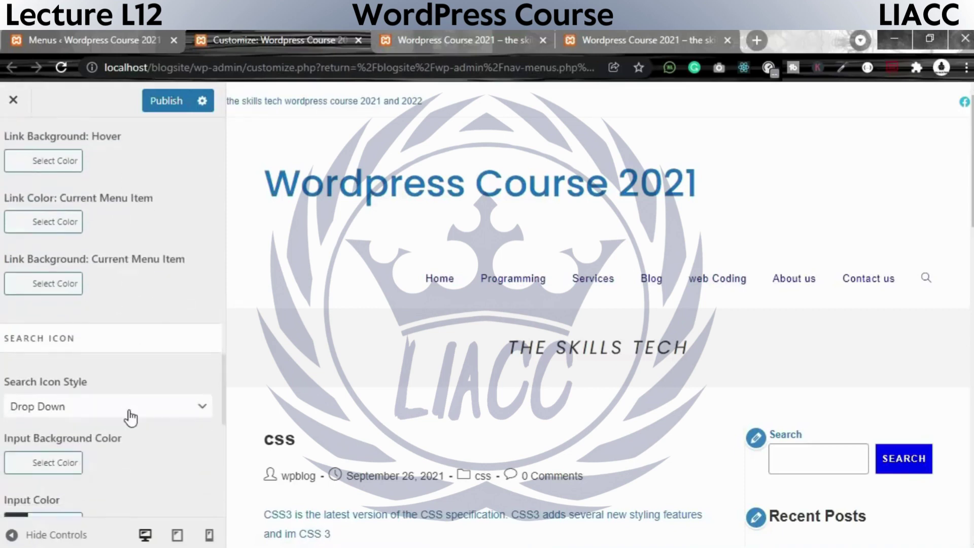
- Review the search icon style choices, keep Drop Down, and open the header's search box in the site preview
click(87, 254)
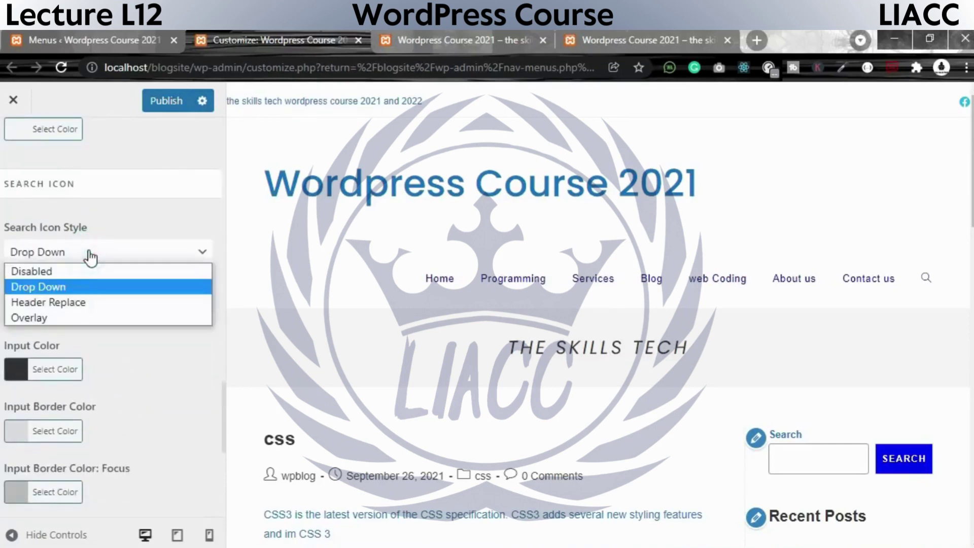
click(89, 254)
scroll(138, 479, down, 7)
scroll(150, 476, up, 7)
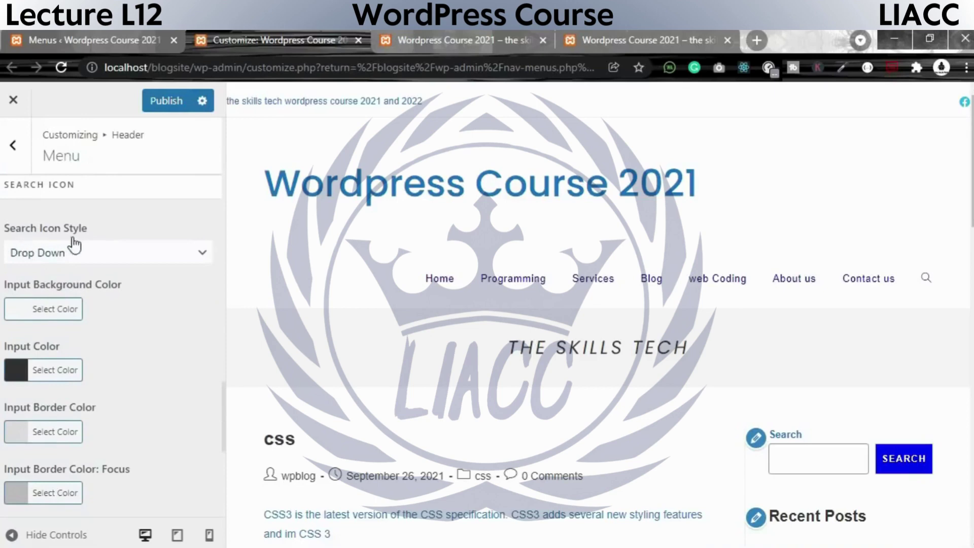
click(75, 253)
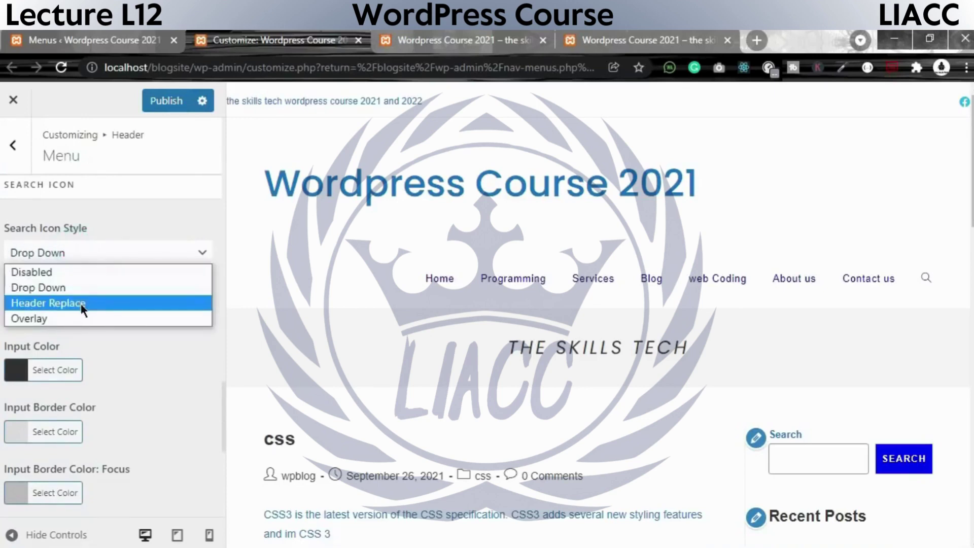
click(71, 287)
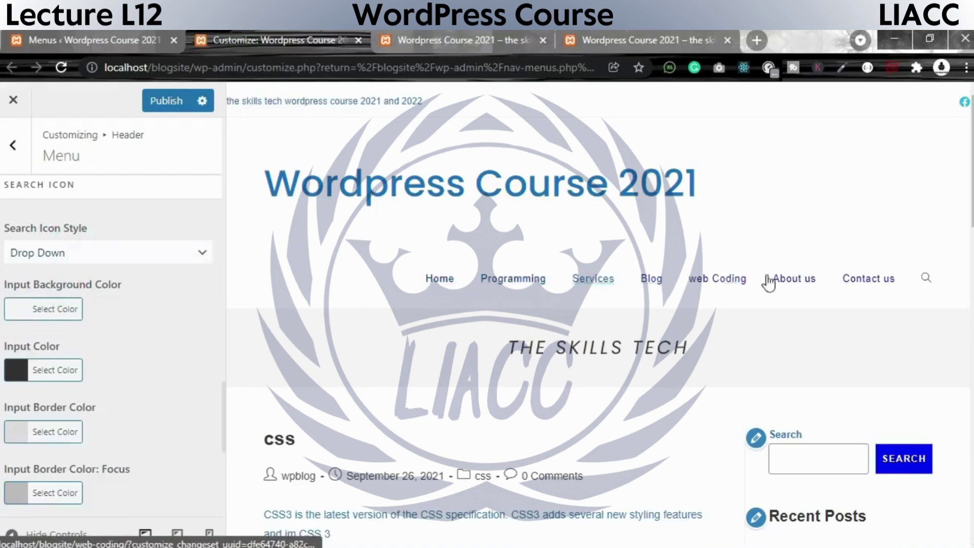
click(929, 282)
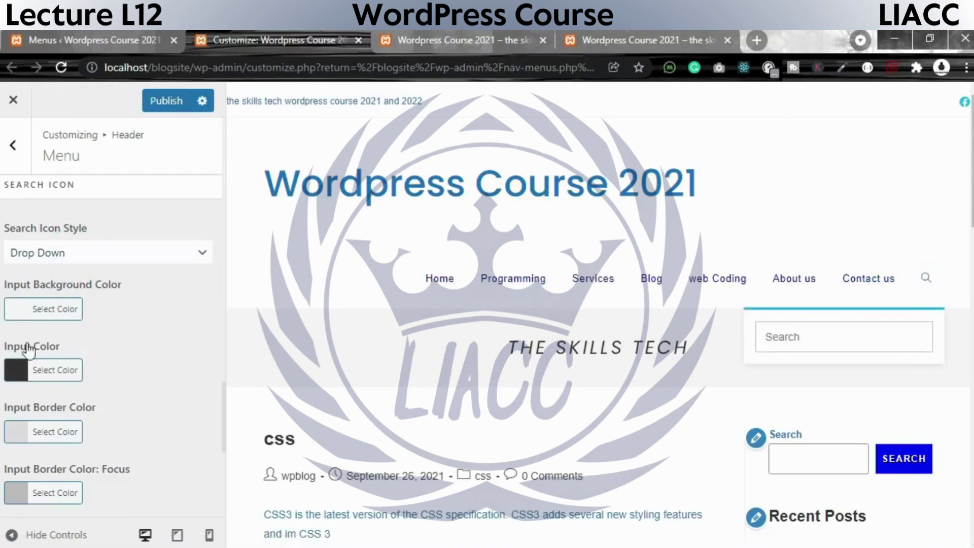
- Set the category title background for dropdown category posts to dark purple (#261121)
scroll(102, 494, down, 3)
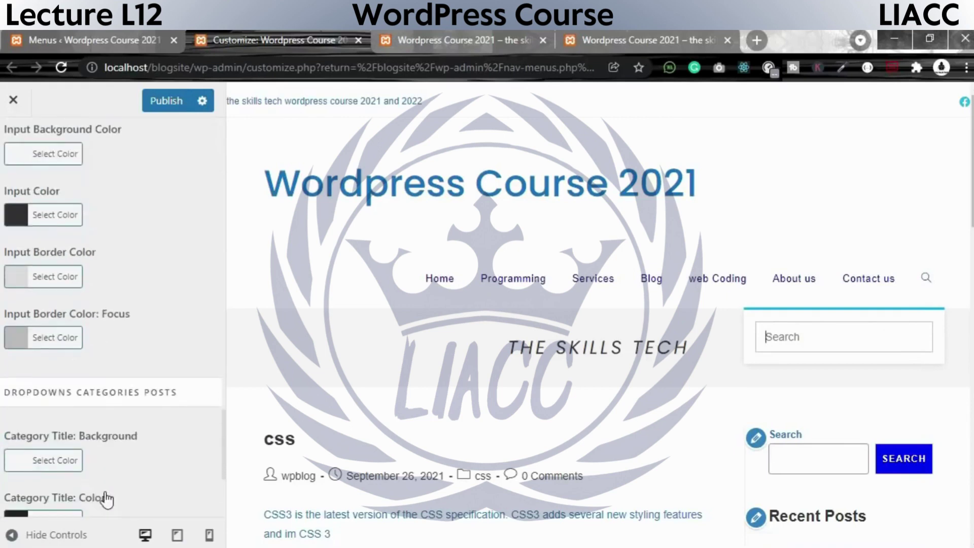
scroll(104, 475, down, 3)
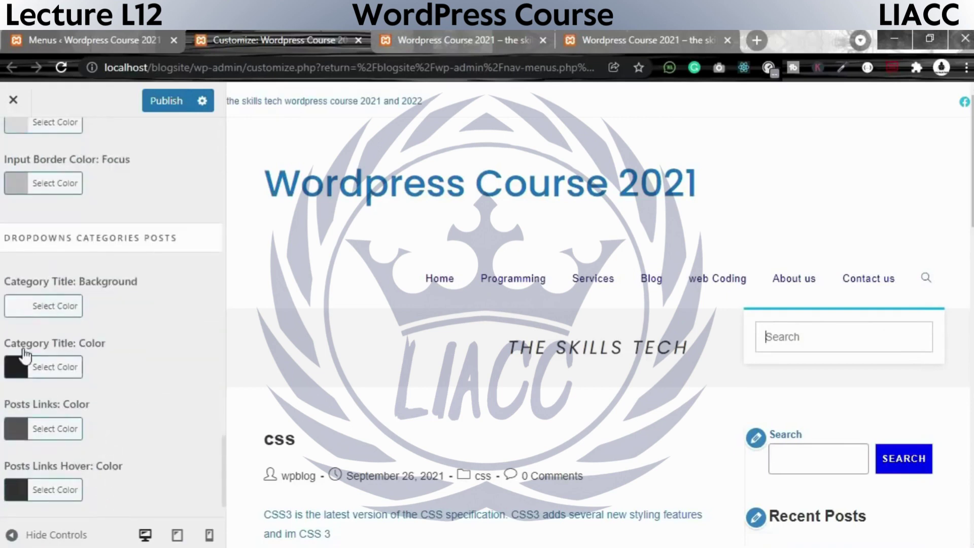
click(16, 309)
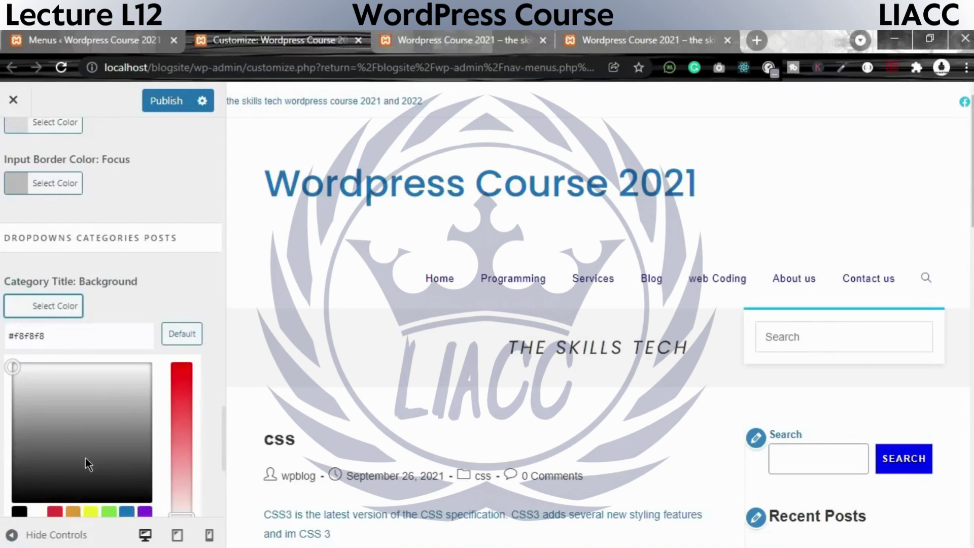
drag(85, 458, 135, 482)
click(174, 443)
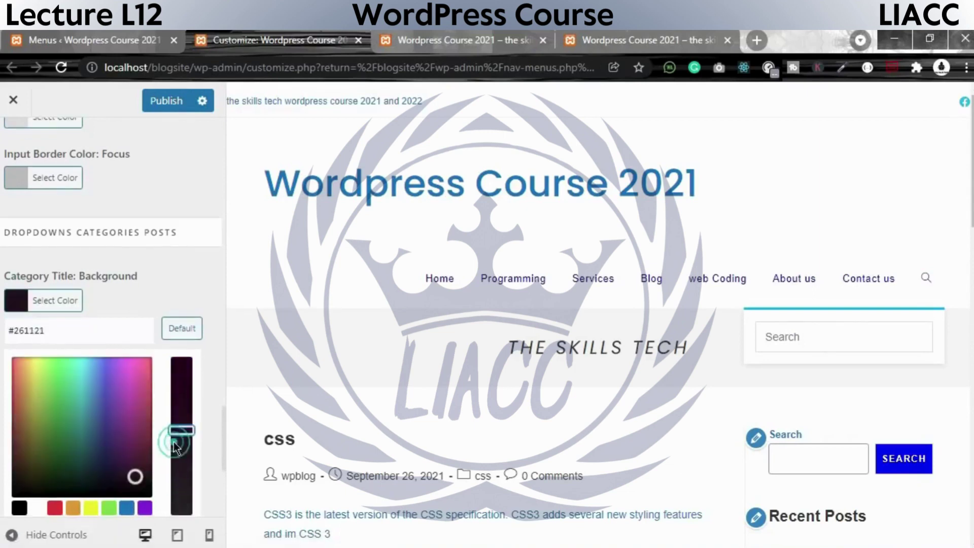
click(173, 281)
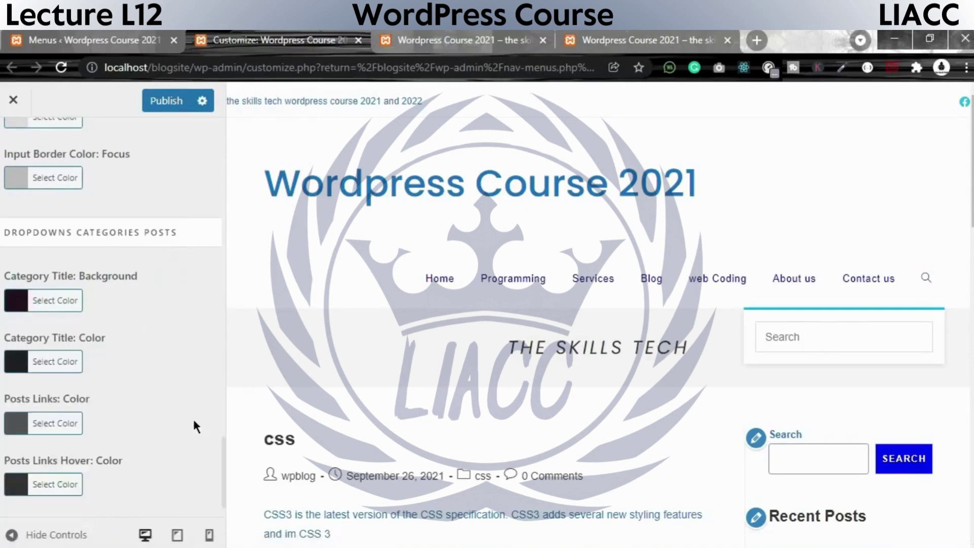
- Return to the start of the header menu settings and publish the menu styling changes
scroll(195, 426, up, 15)
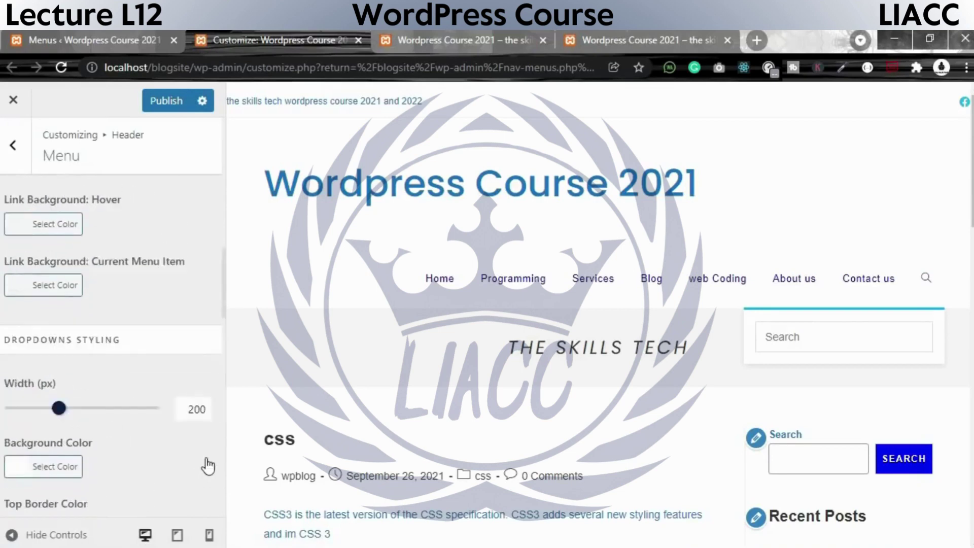
scroll(208, 466, up, 8)
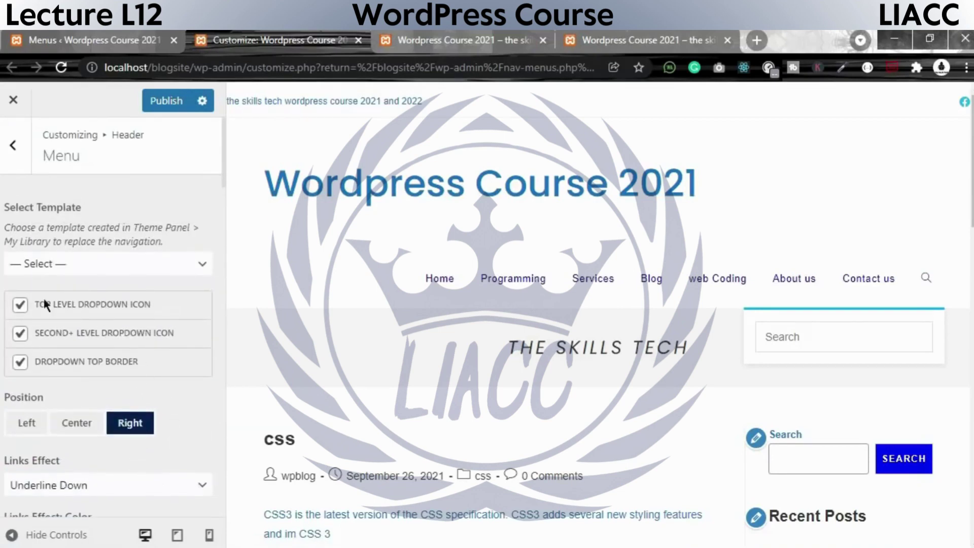
click(46, 305)
scroll(71, 403, down, 3)
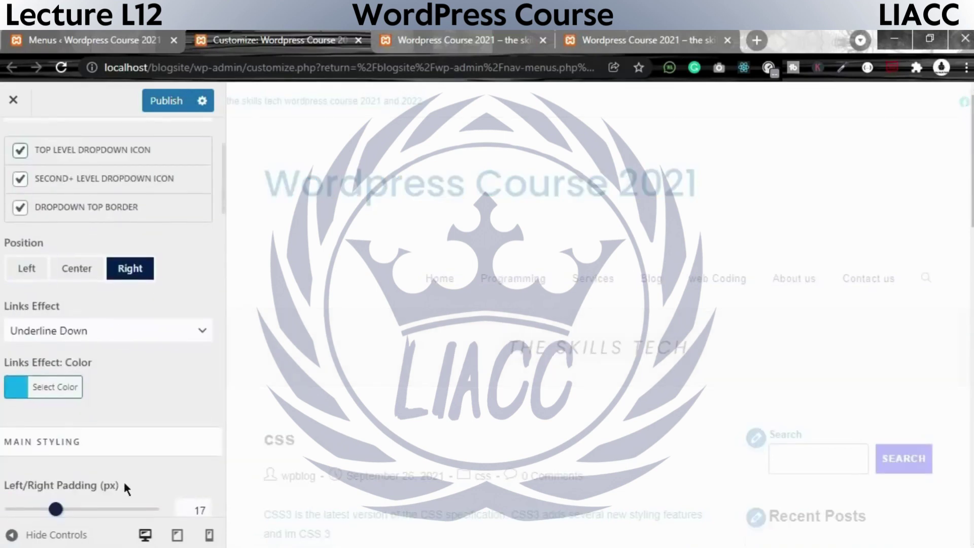
scroll(36, 293, up, 3)
click(171, 112)
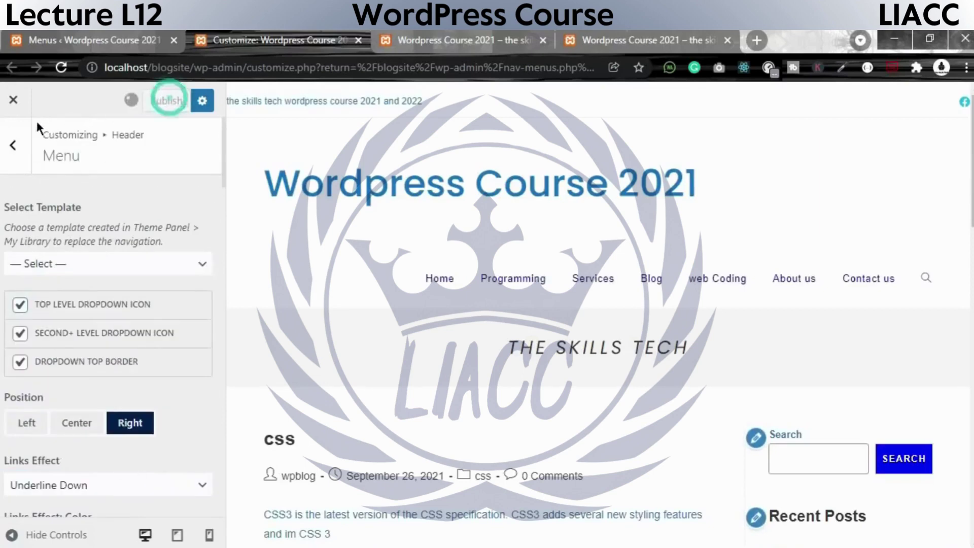
- Look through the Header Media options for the header video, image, overlay color, position, attachment, repeat and size
click(14, 146)
click(82, 251)
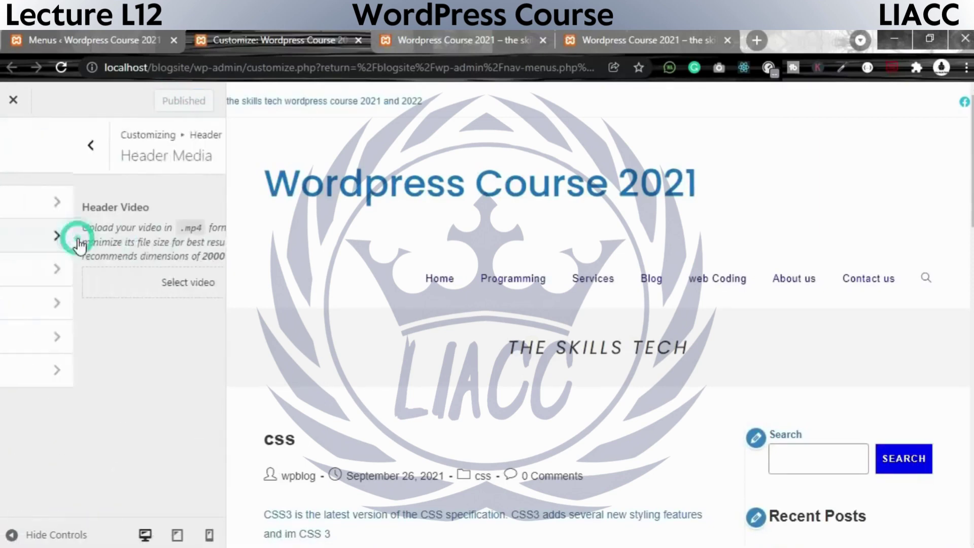
scroll(130, 408, down, 3)
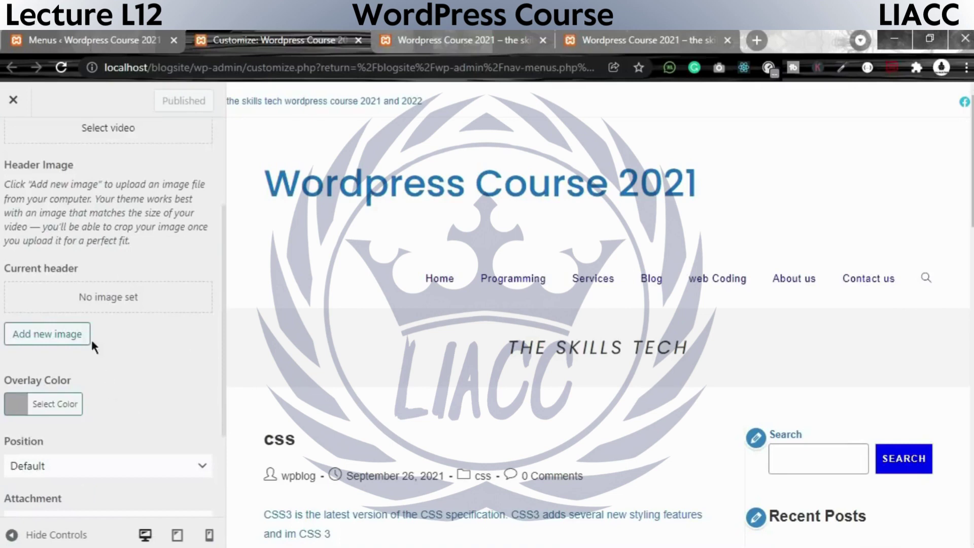
scroll(105, 406, down, 3)
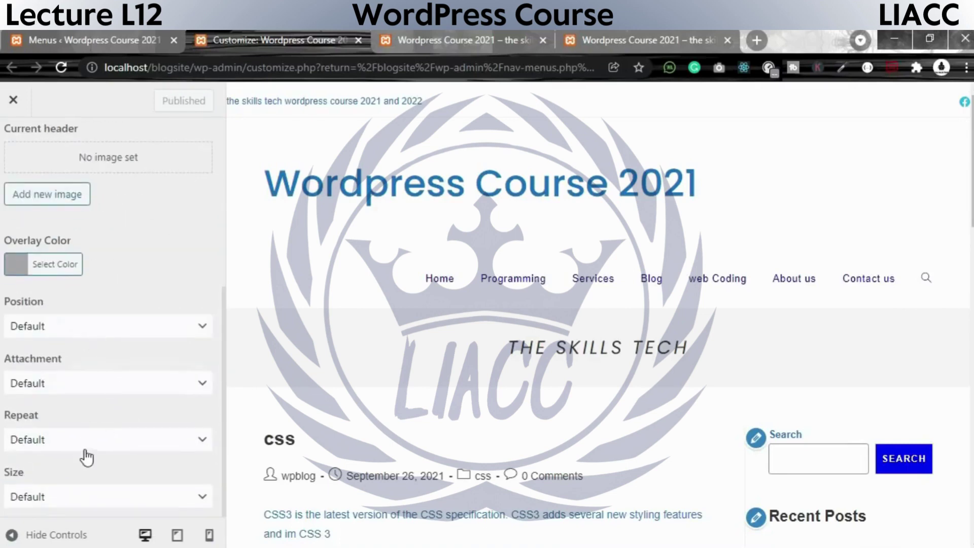
scroll(133, 327, up, 6)
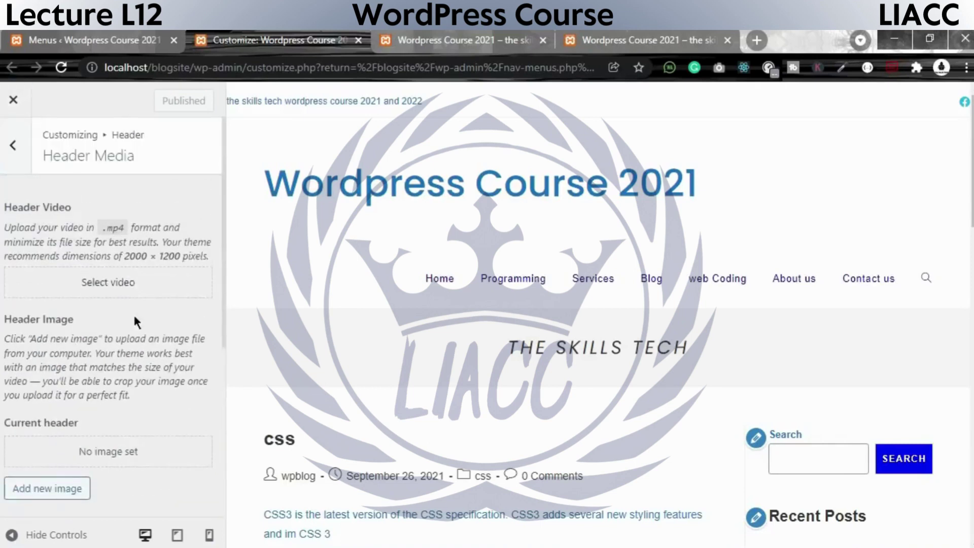
click(14, 152)
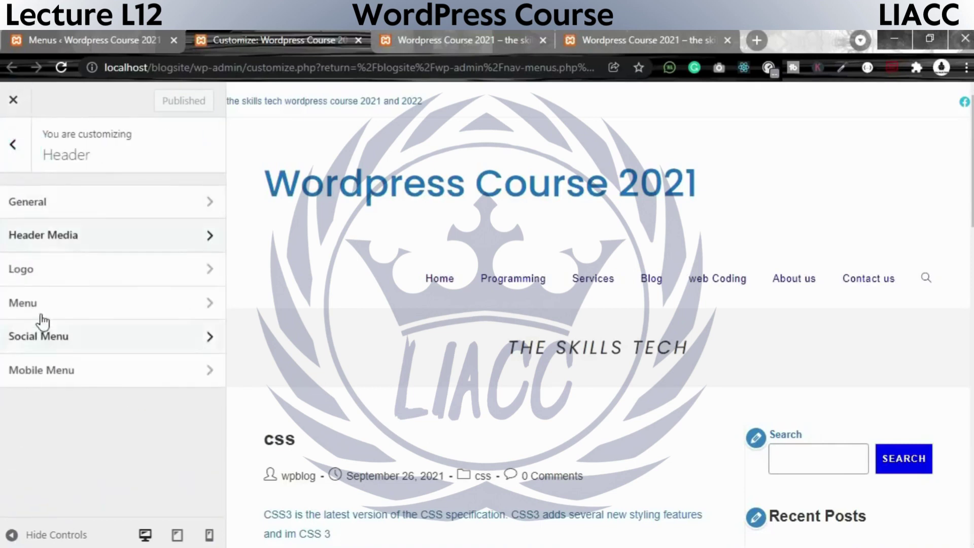
- Enable Header Full Width in the header's general settings, keeping the Minimal style
click(63, 202)
click(63, 238)
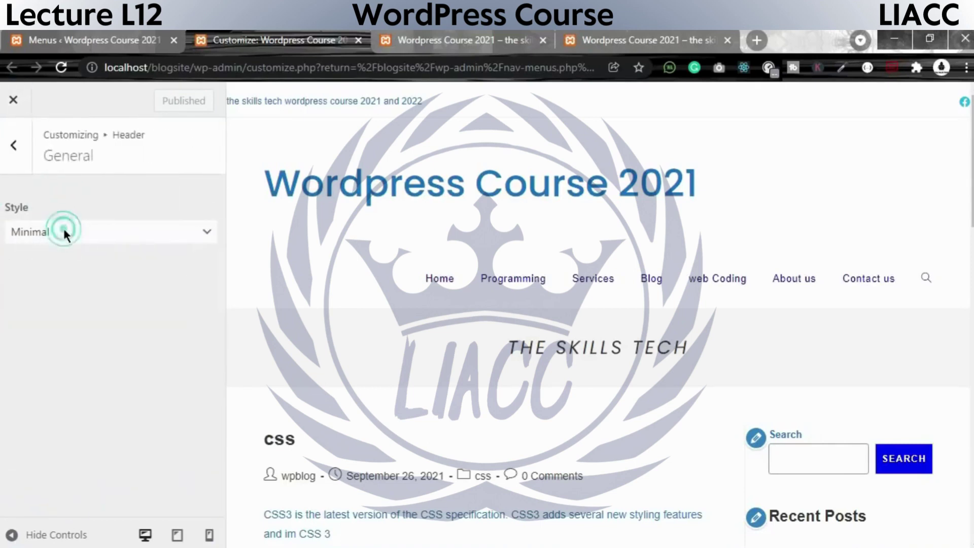
click(80, 213)
scroll(118, 346, down, 2)
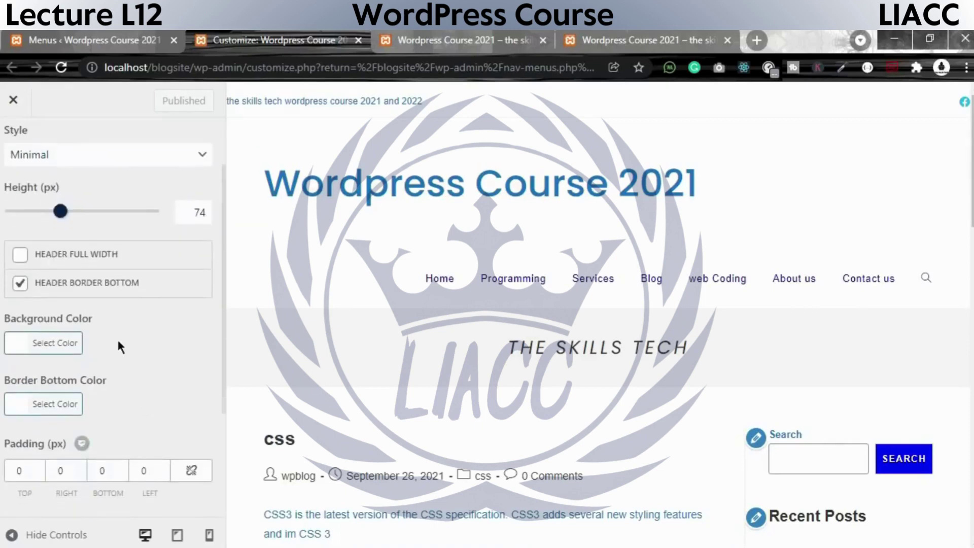
click(29, 255)
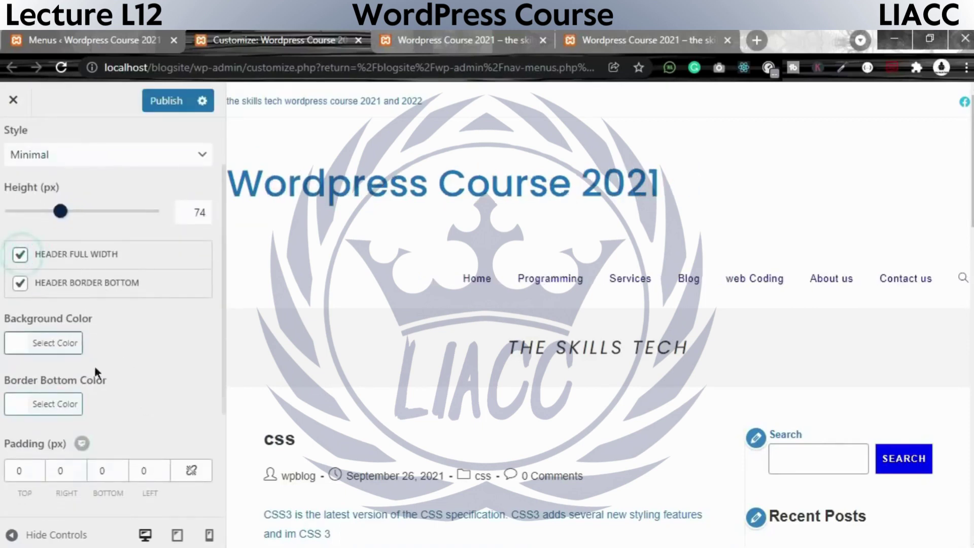
- Set the header's top padding to 10 px and publish the general header changes
scroll(96, 390, down, 4)
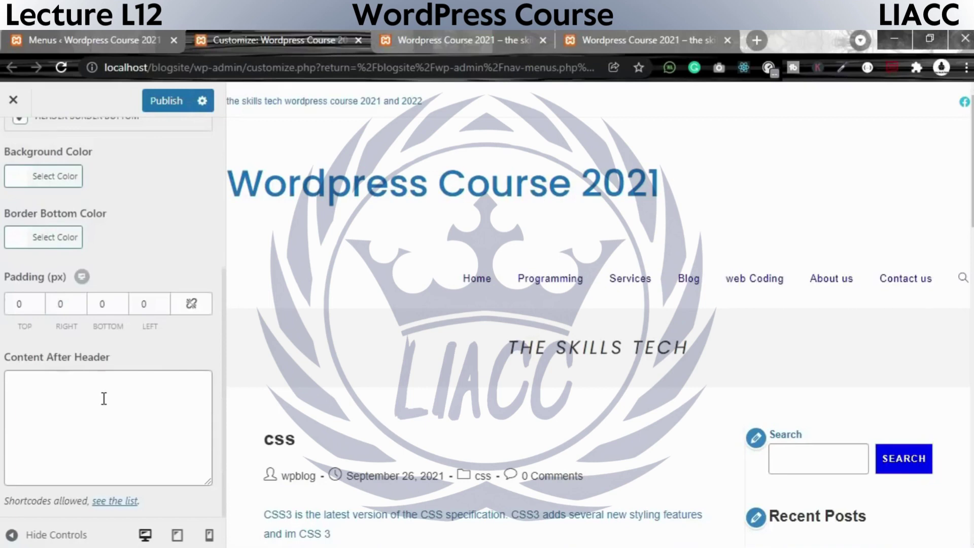
click(17, 301)
text(2)
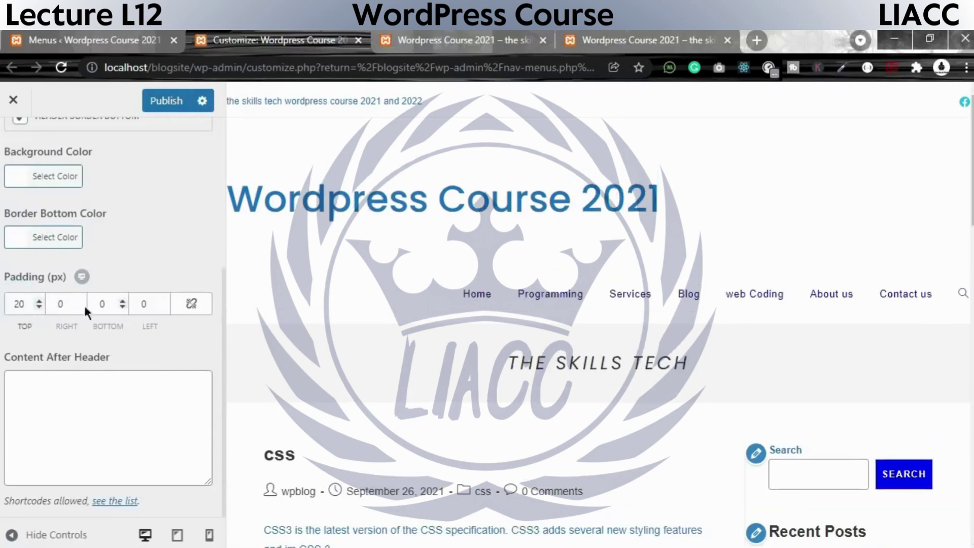
key(BackSpace)
text(1)
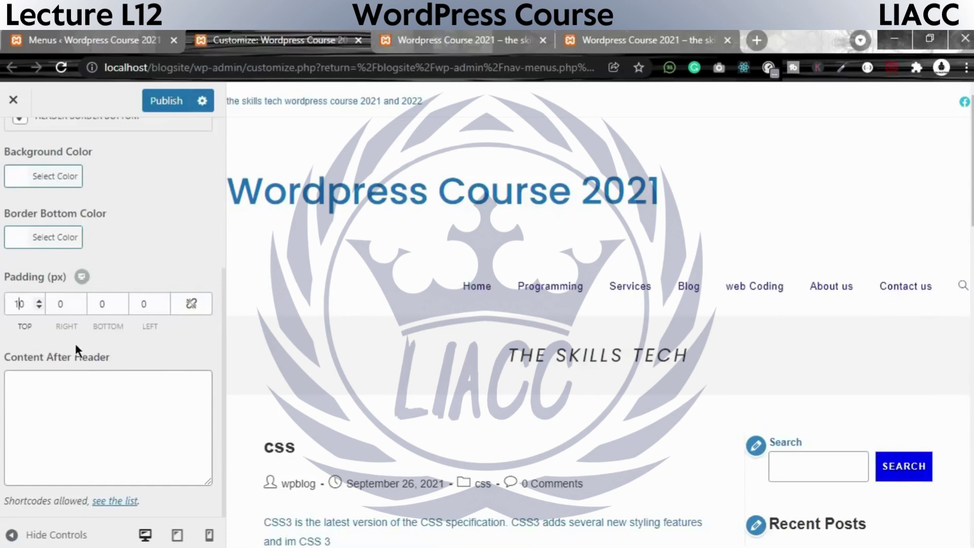
scroll(77, 350, up, 5)
click(166, 100)
- In the header's logo settings, set the web design desk photo from the Media Library as the retina logo
click(15, 142)
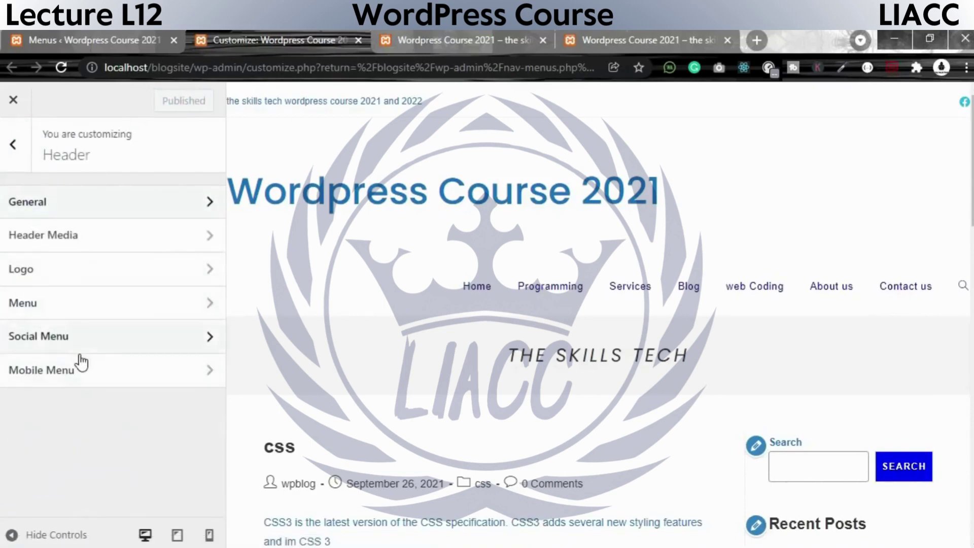
click(65, 269)
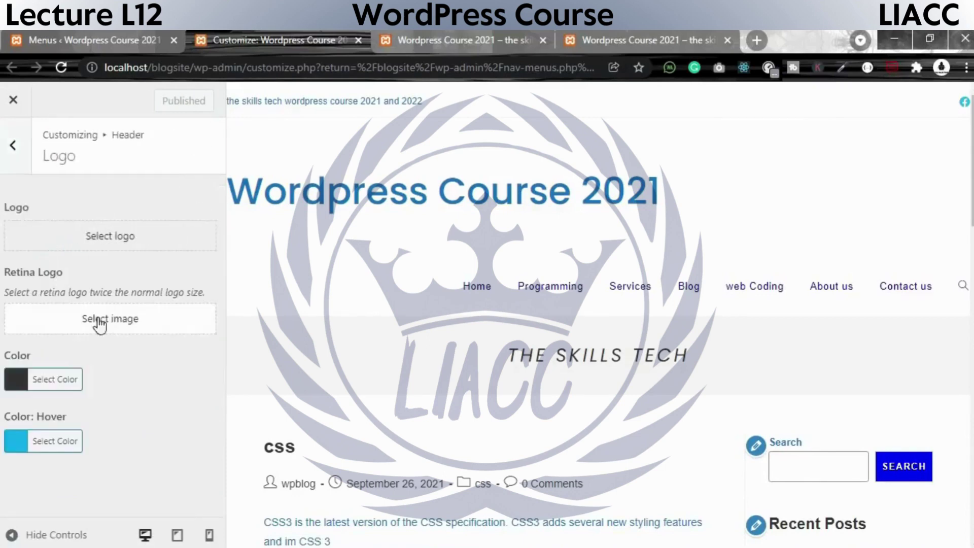
click(111, 243)
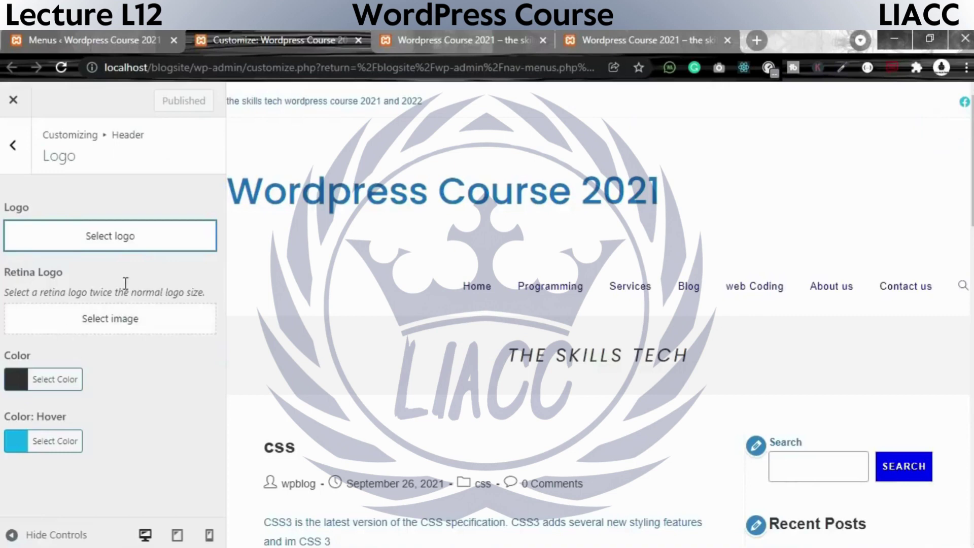
click(115, 324)
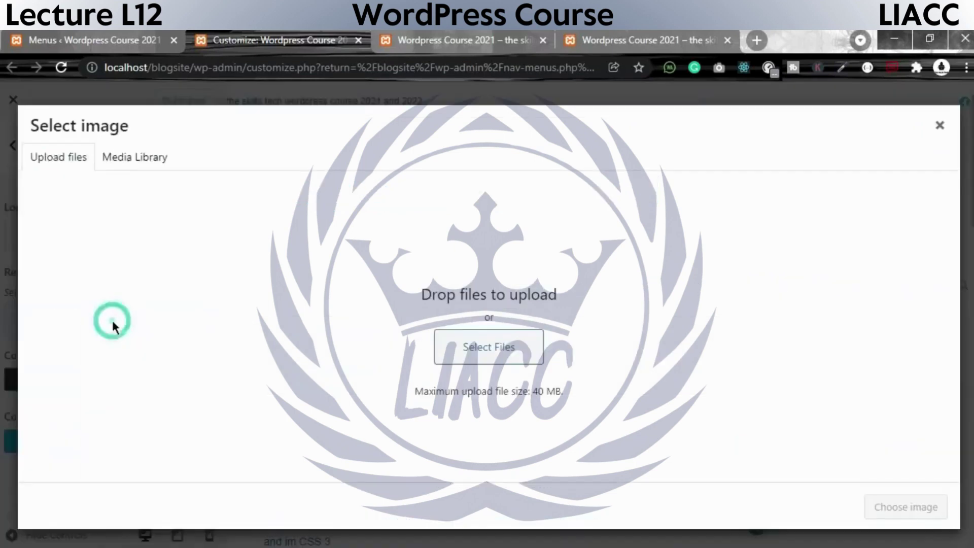
click(61, 163)
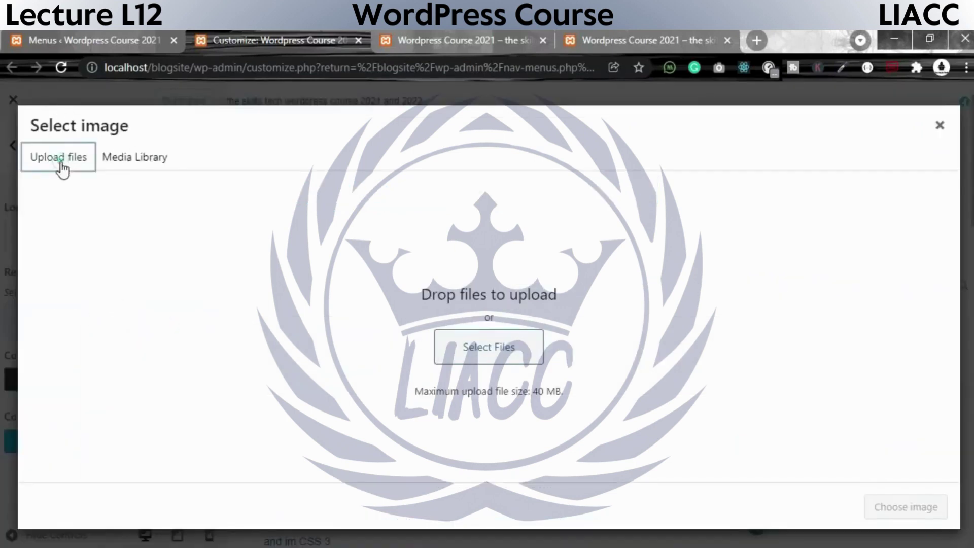
click(121, 162)
click(315, 279)
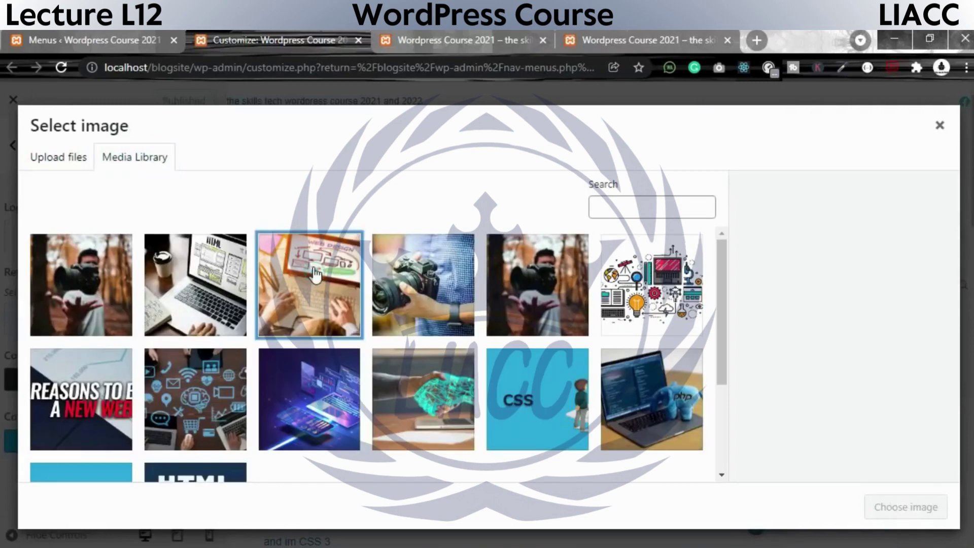
click(933, 496)
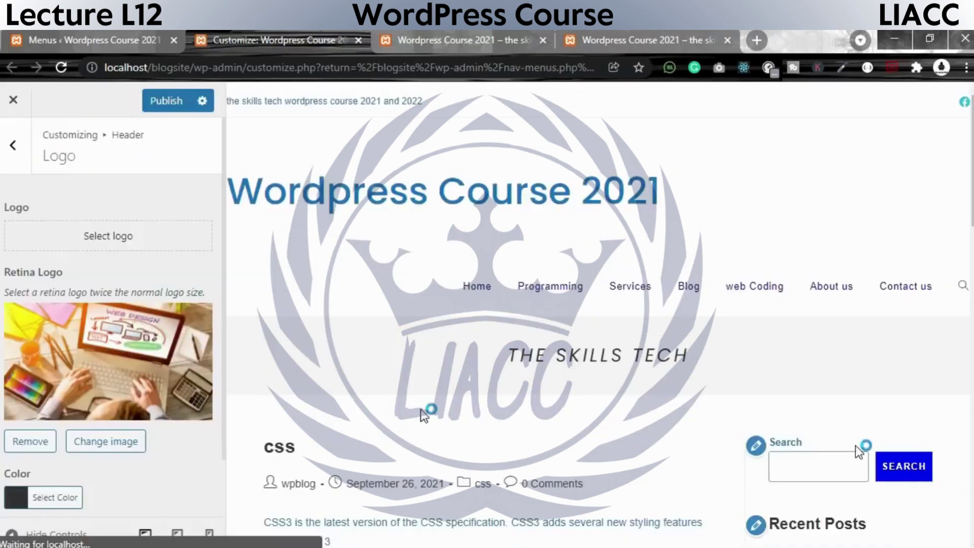
- Publish the retina logo, check the page in the preview, and restore the browser window to a smaller size
click(163, 103)
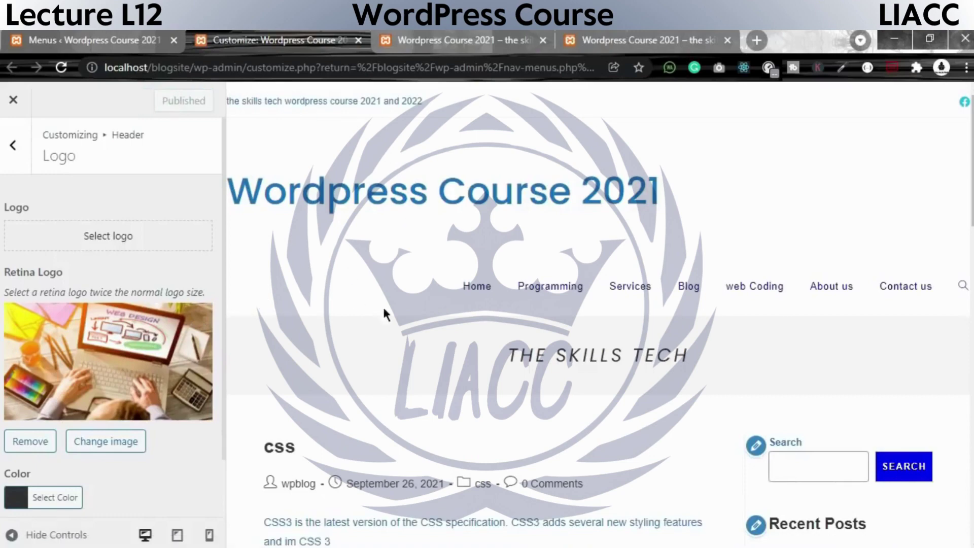
scroll(404, 335, down, 5)
scroll(404, 330, up, 5)
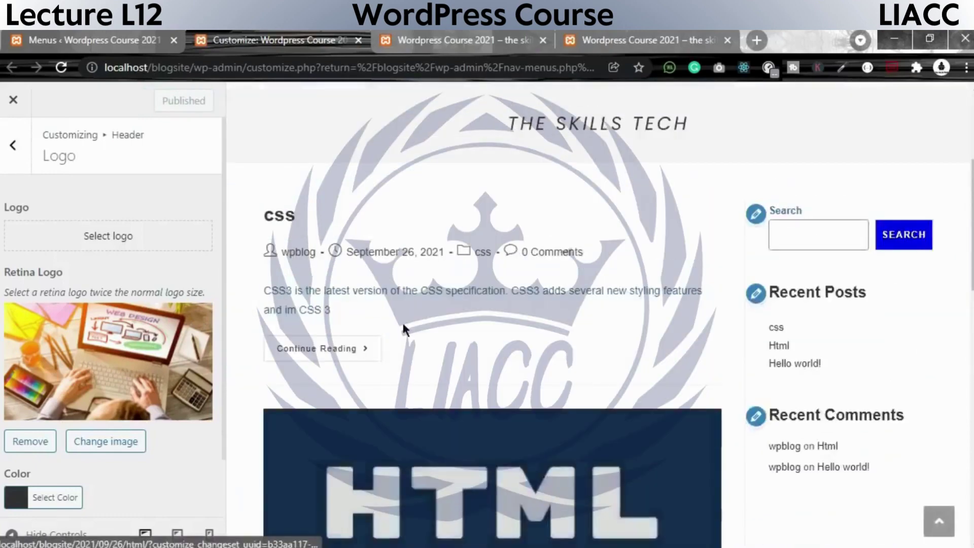
click(938, 35)
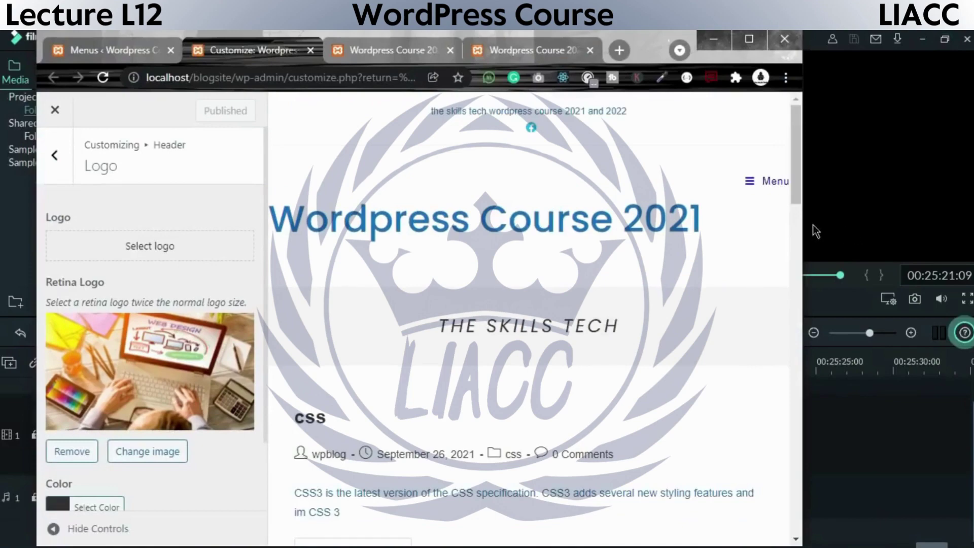
- Narrow the browser window to check how the Customizer adapts to a small width, and maximize the window again
drag(781, 229, 424, 229)
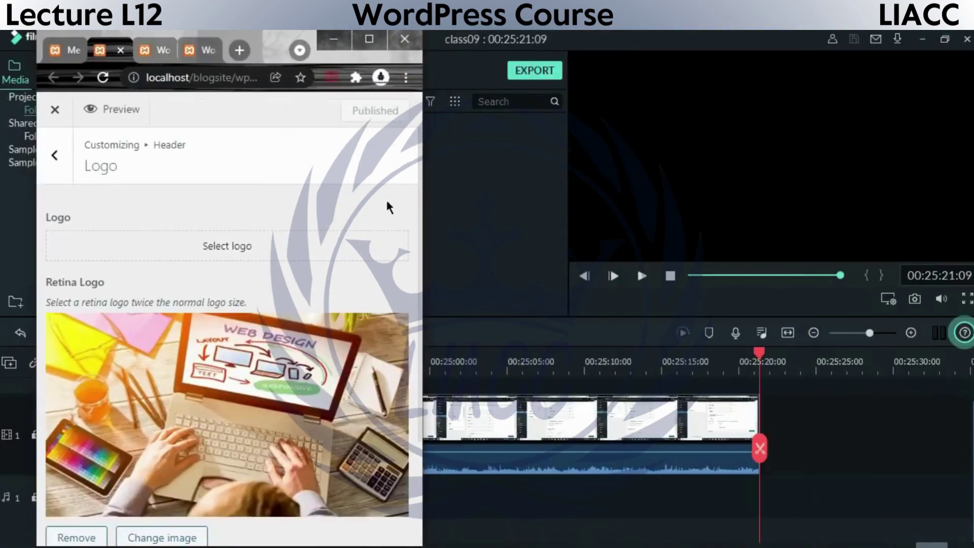
scroll(273, 375, down, 3)
scroll(267, 380, up, 3)
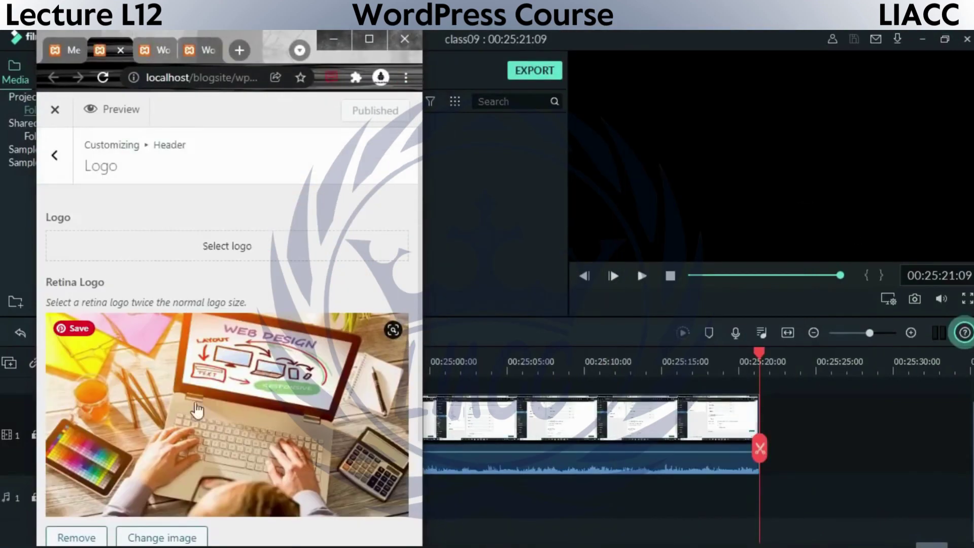
click(369, 41)
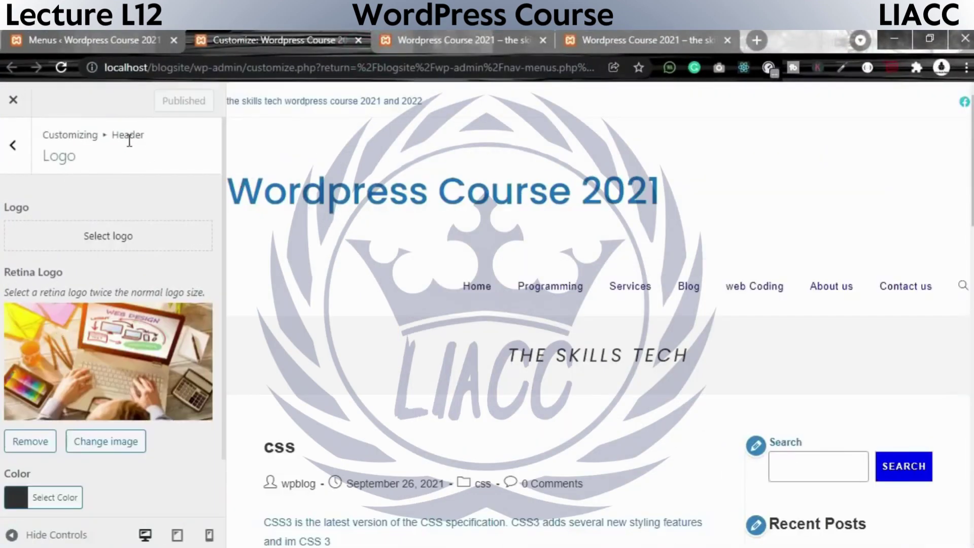
- Remove the retina logo image from the header's logo settings
click(106, 442)
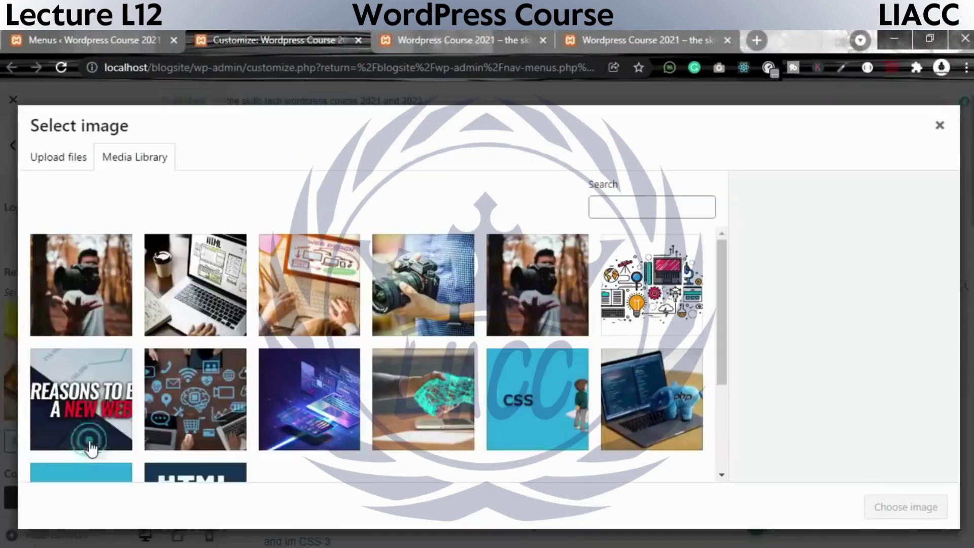
click(934, 126)
click(29, 442)
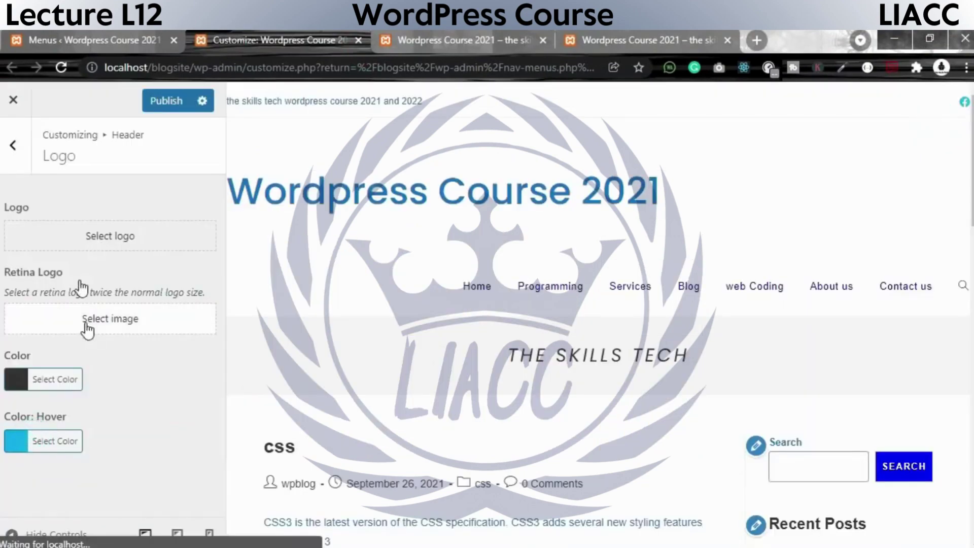
- Set the "4 Reasons to Build a New Website" image from the Media Library as the uncropped header logo and publish it
click(91, 235)
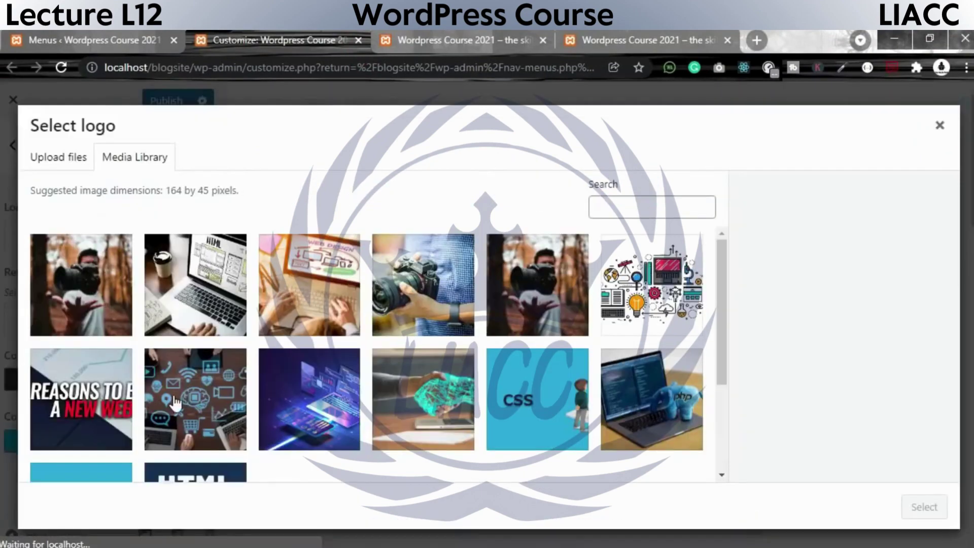
click(84, 399)
click(924, 507)
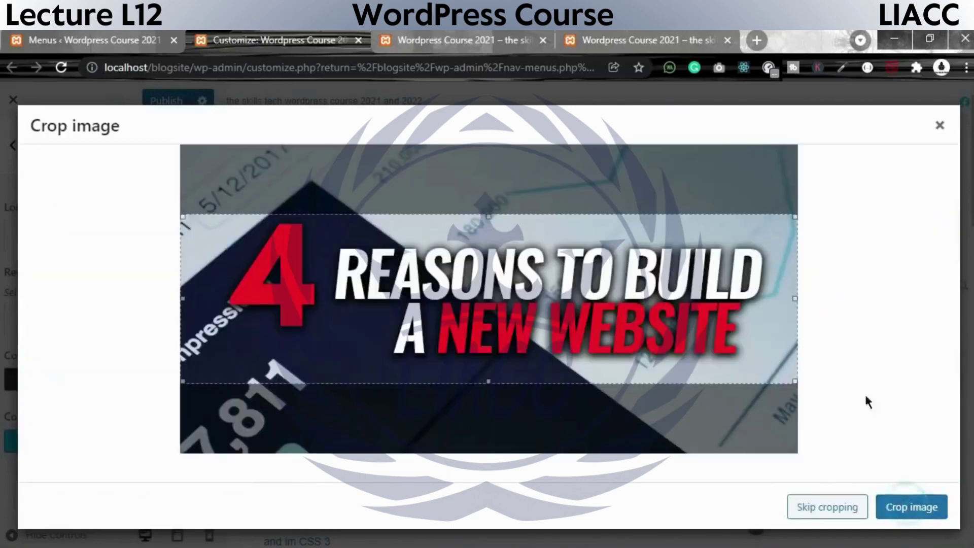
click(906, 512)
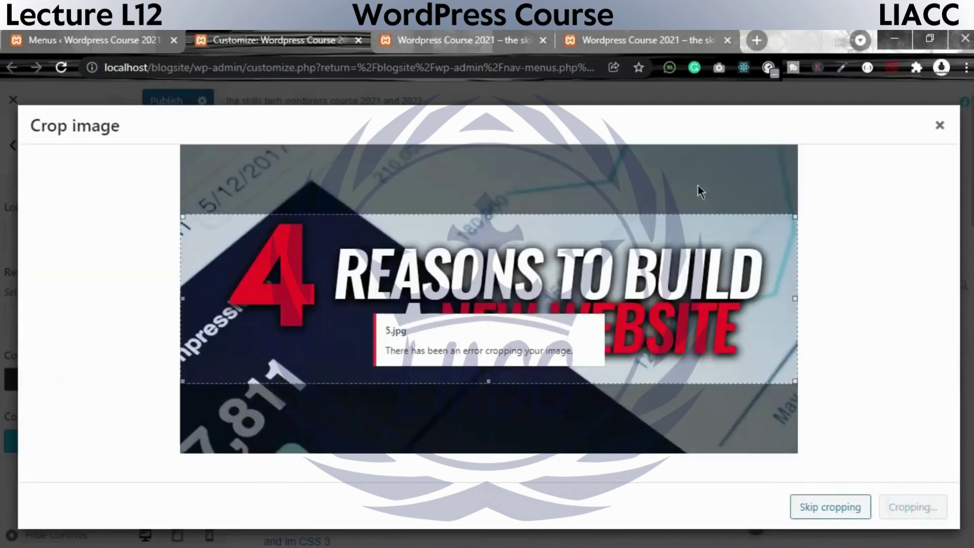
click(829, 509)
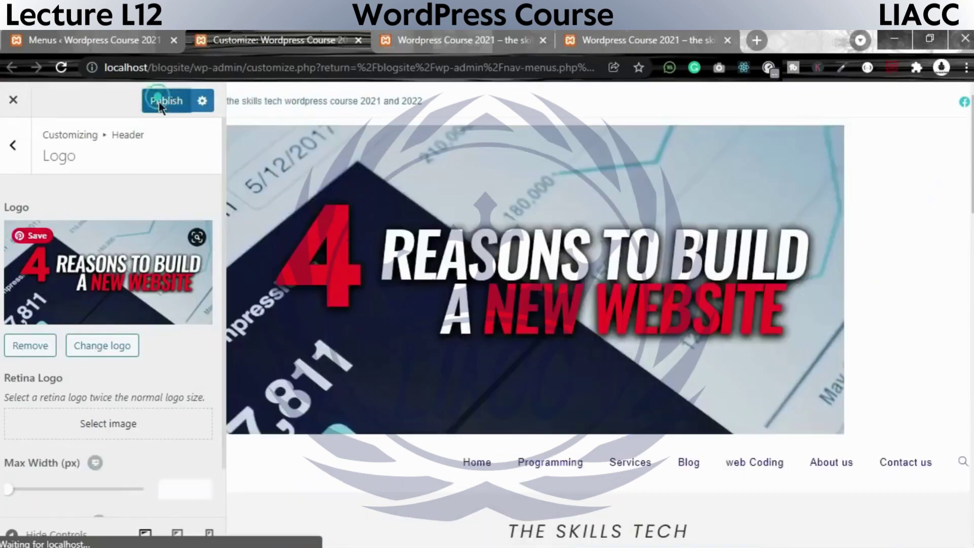
click(162, 101)
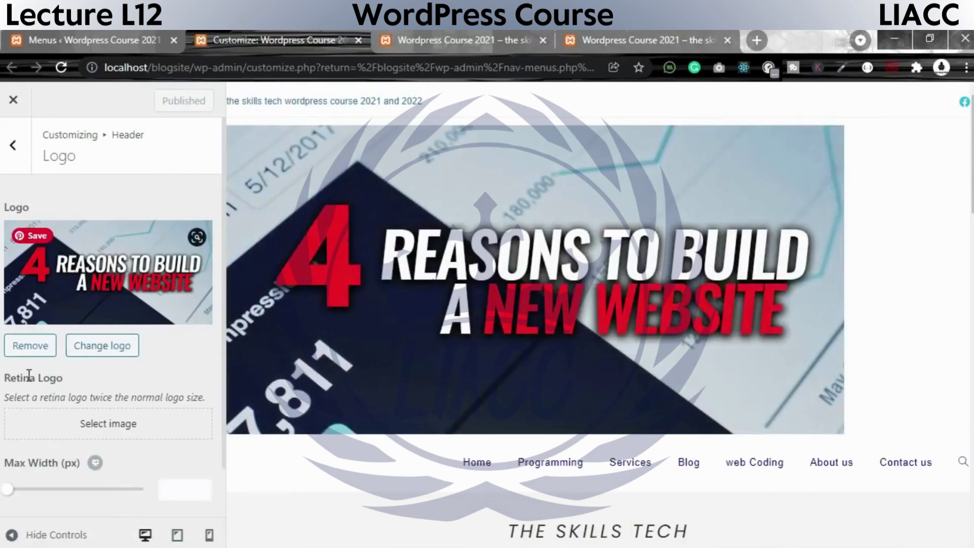
- Remove the header's logo image and return to the Customizer's main list of sections
click(30, 346)
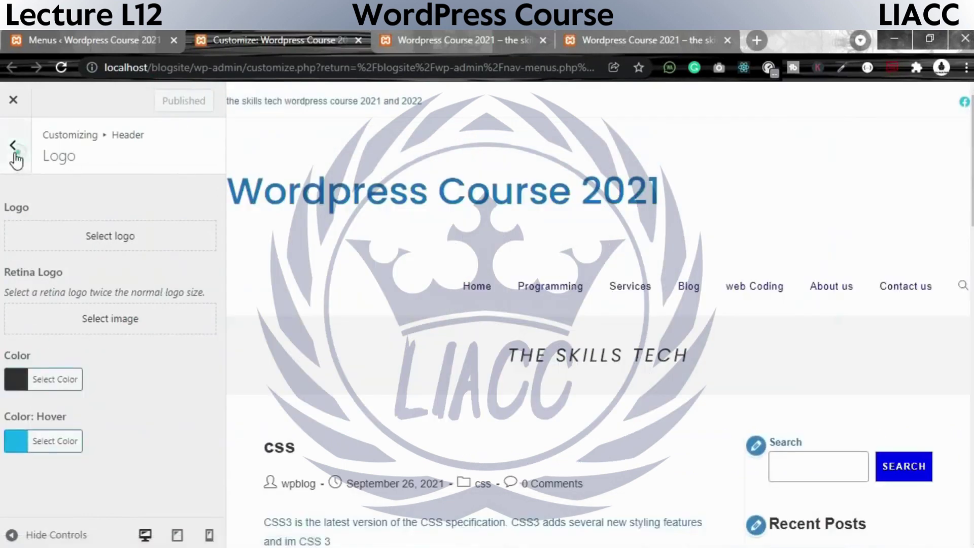
click(13, 146)
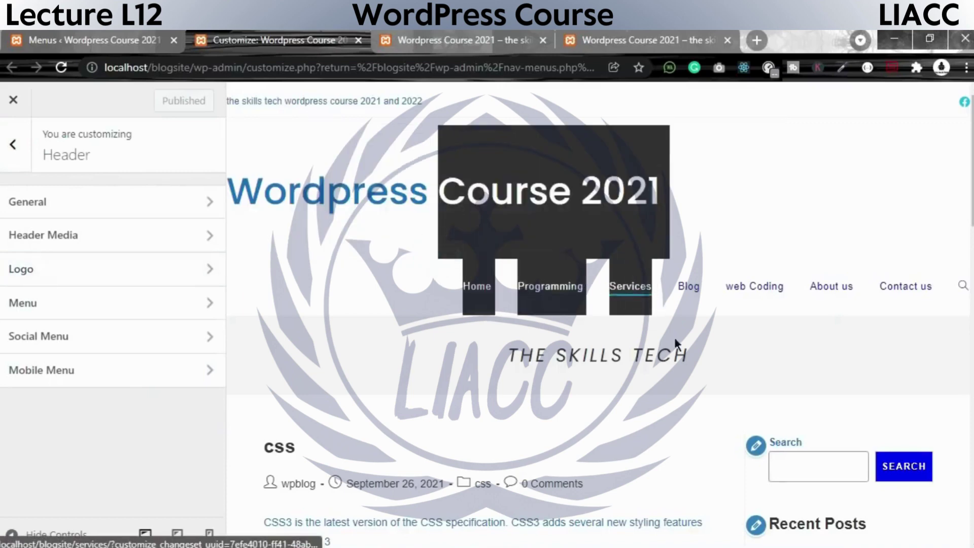
key(Escape)
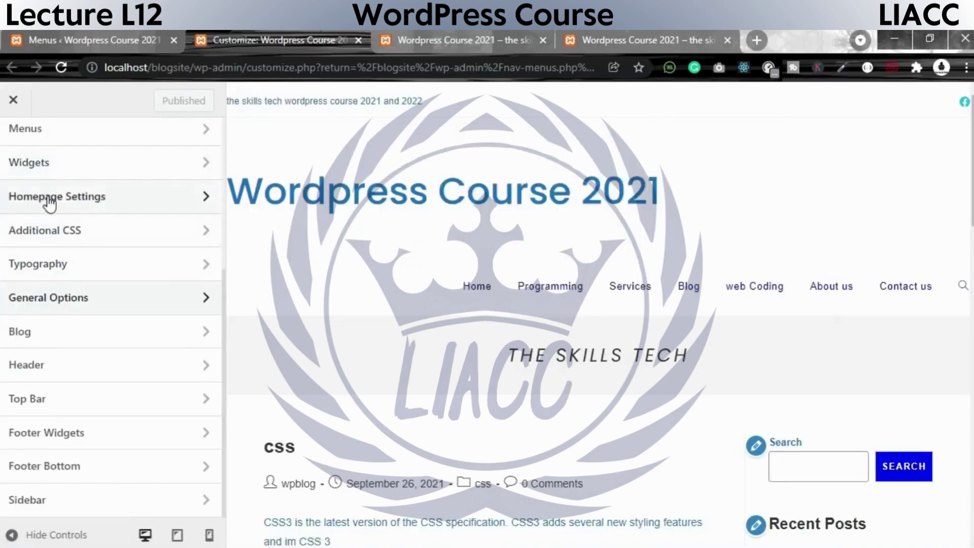
click(21, 199)
click(17, 147)
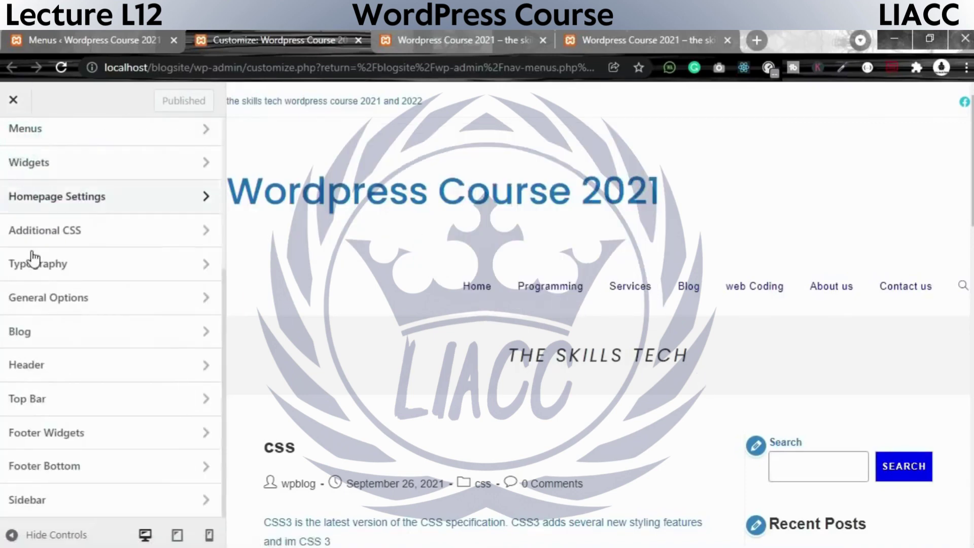
- Review the Homepage Settings options and close the Customizer to return to the menu locations page
click(43, 208)
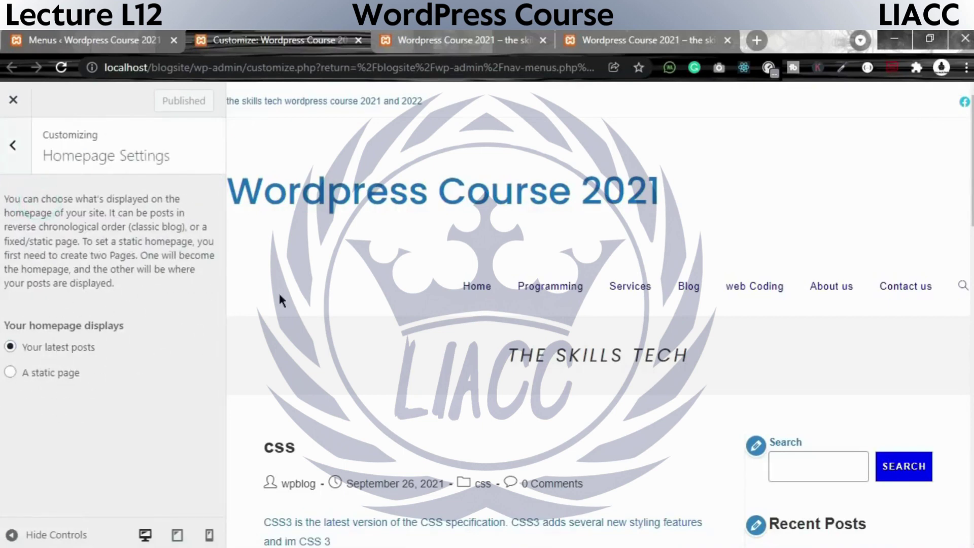
click(13, 151)
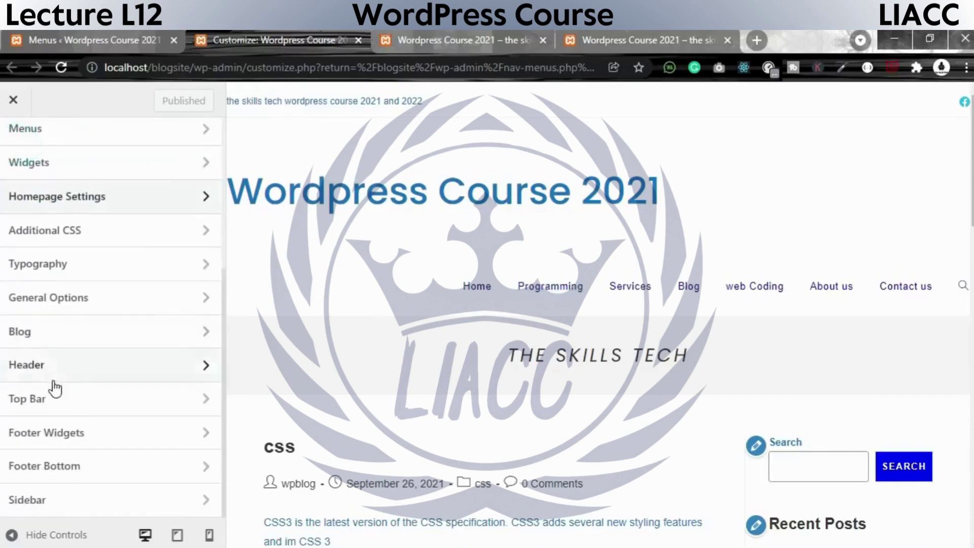
scroll(76, 221, up, 5)
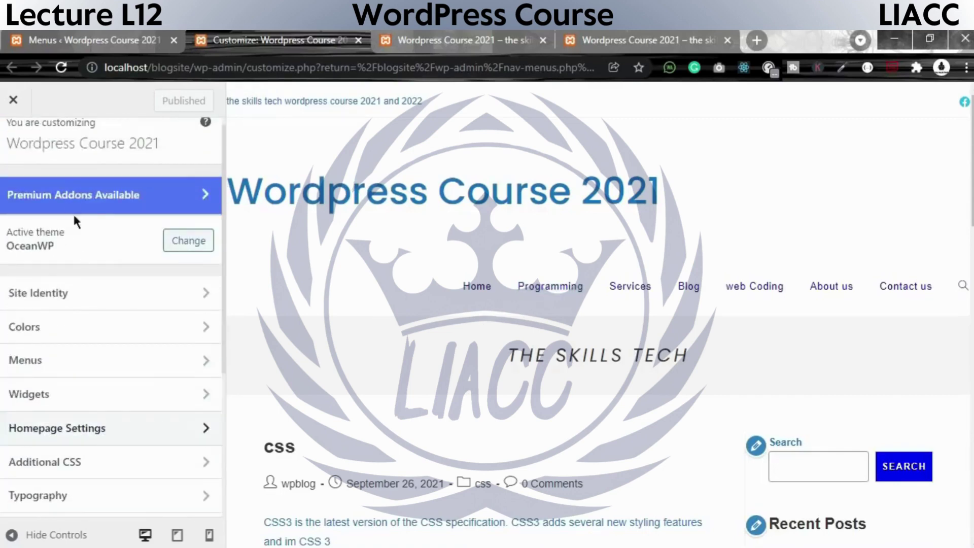
scroll(81, 333, up, 1)
click(13, 99)
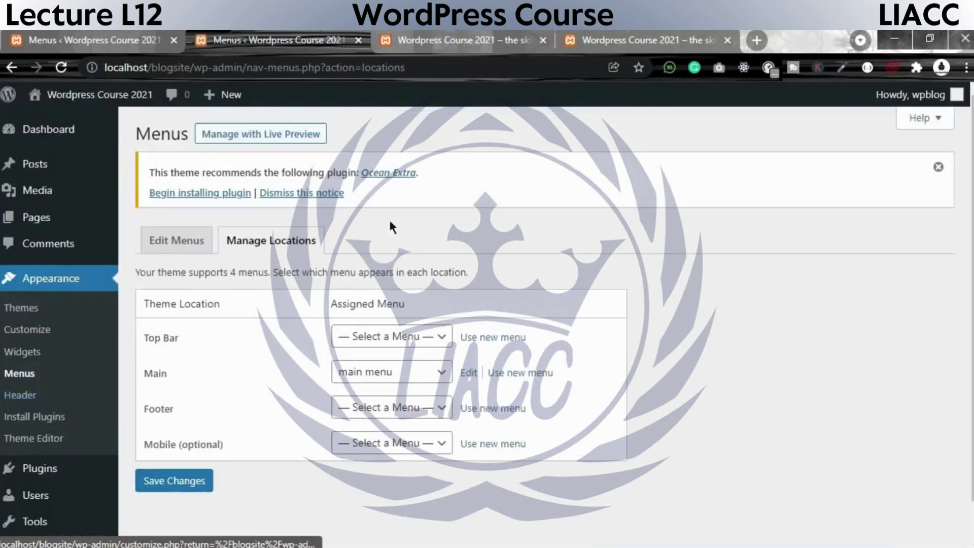
scroll(311, 424, down, 1)
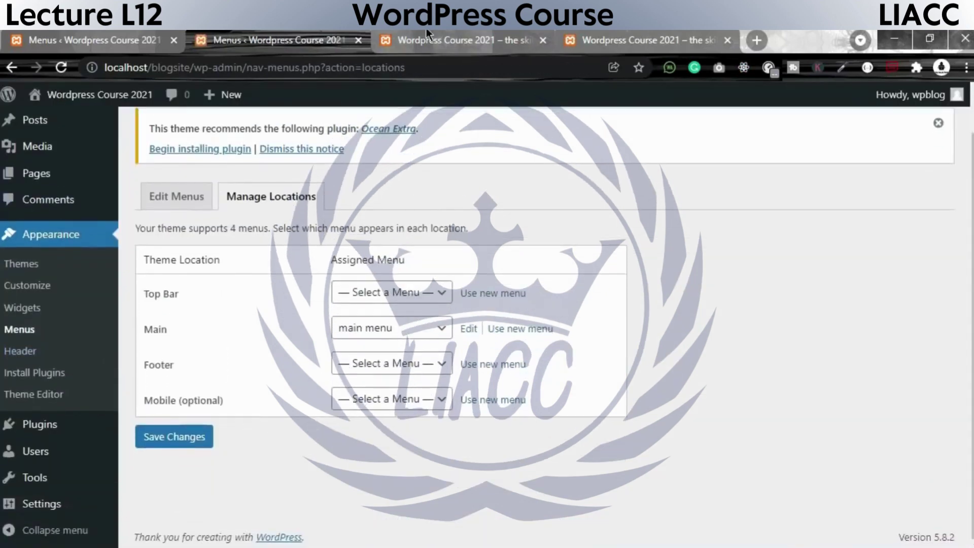
- Reload the site's front page to check the published header, and open Home from its main menu
click(431, 41)
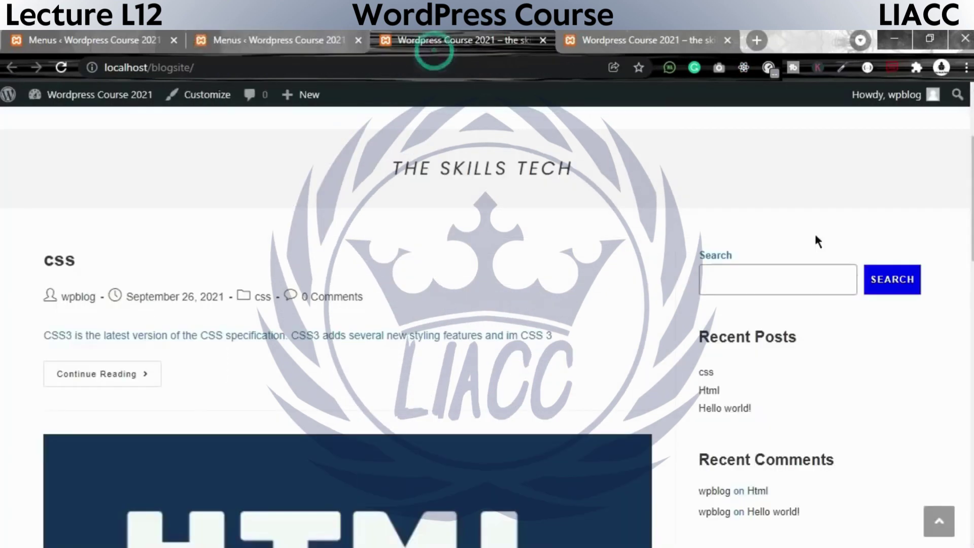
click(66, 75)
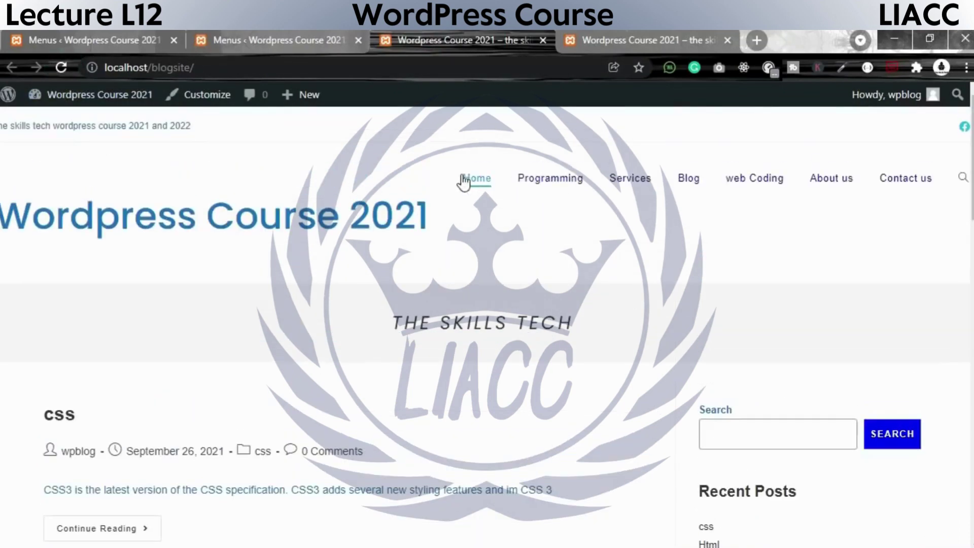
click(463, 179)
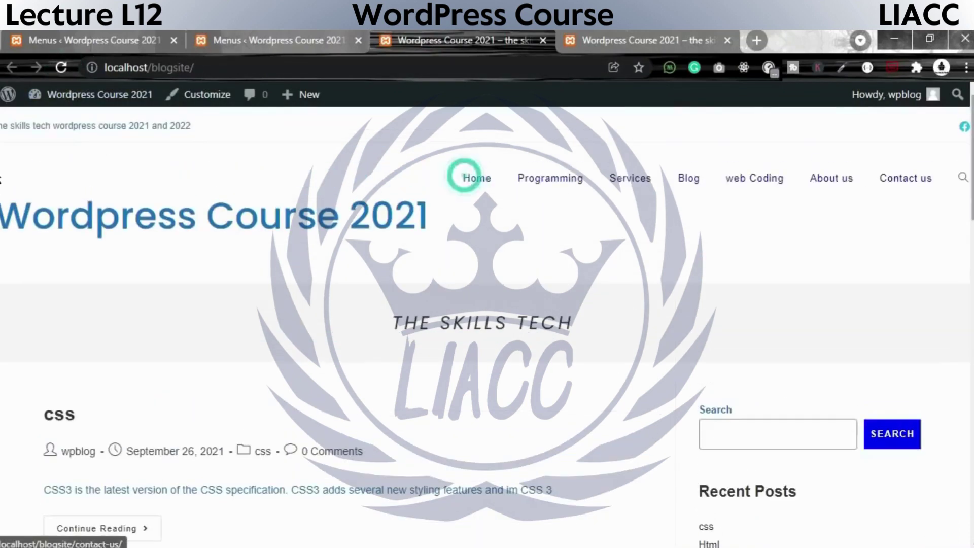
- Try the header's search box by entering "ss", and close the search box
click(964, 178)
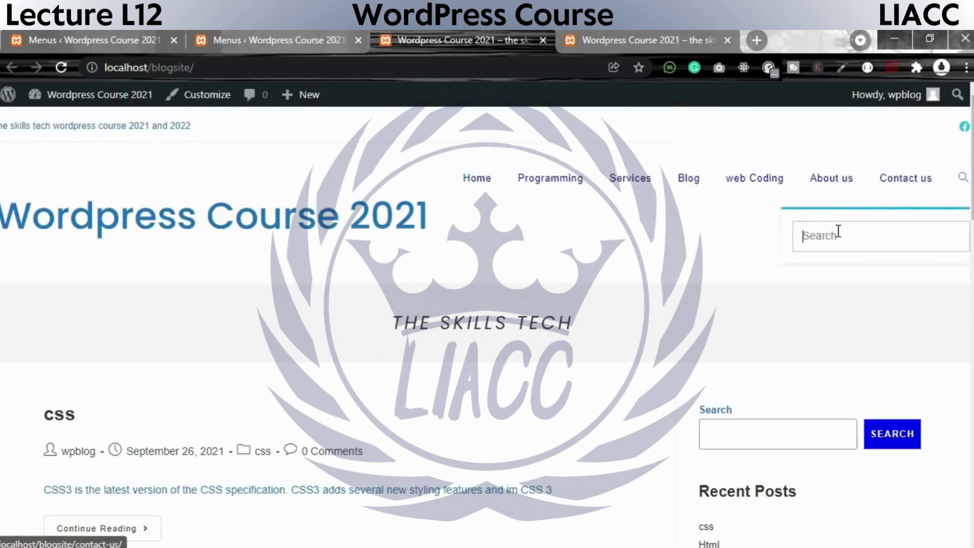
click(835, 231)
text(ss)
double_click(835, 232)
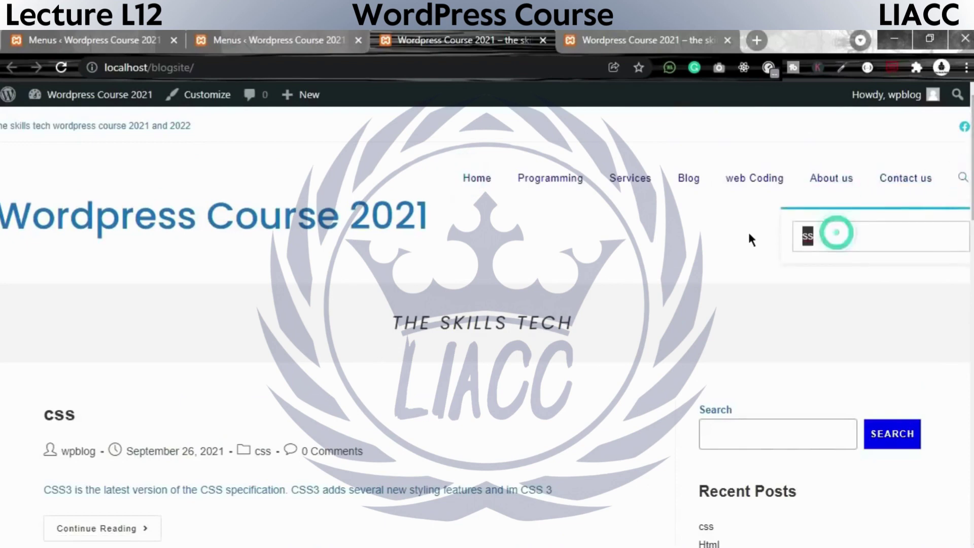
click(756, 235)
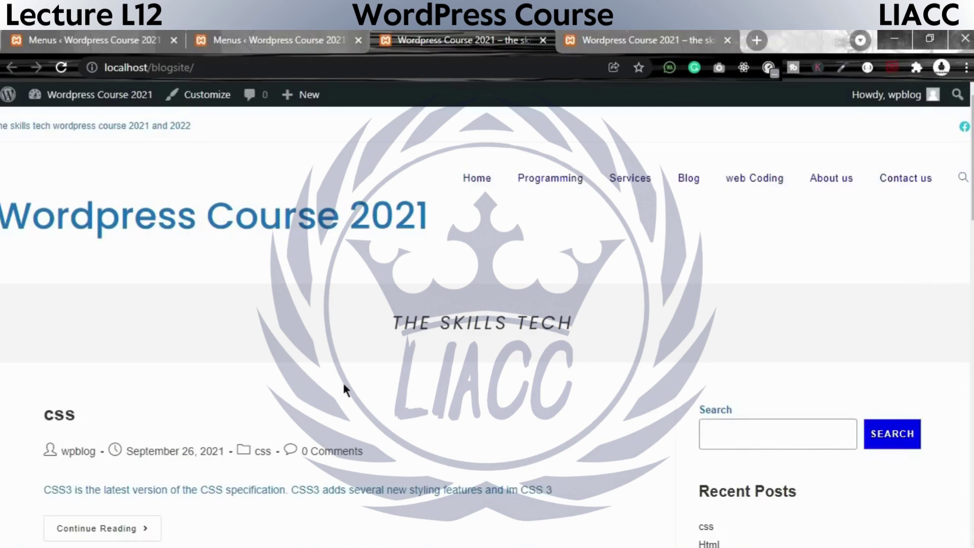
- Assign main menu to the Top Bar theme location and save the menu locations
click(290, 35)
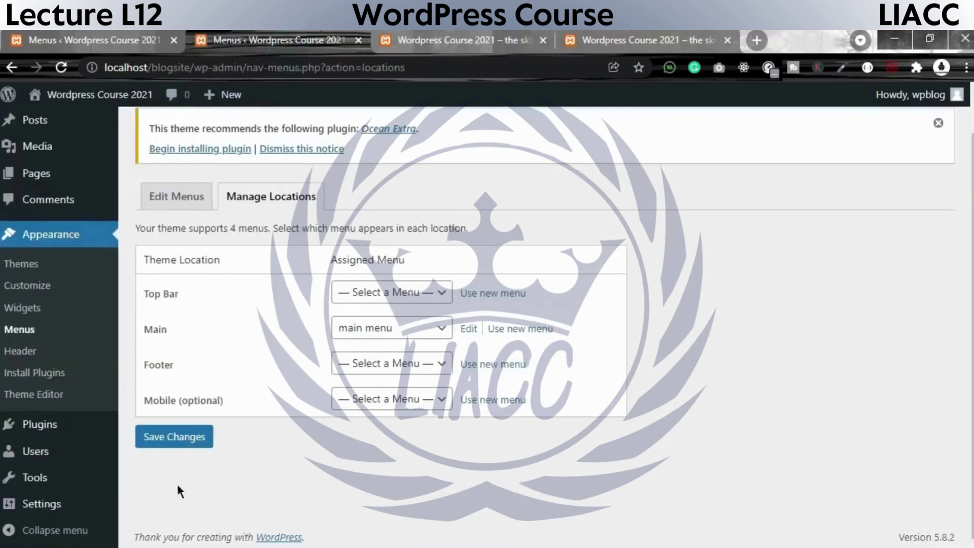
click(367, 298)
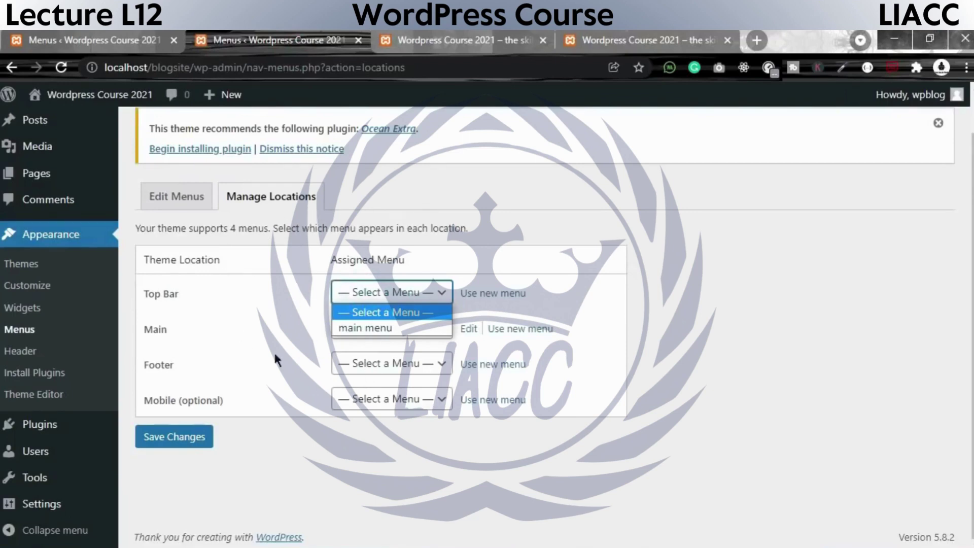
click(355, 330)
click(172, 444)
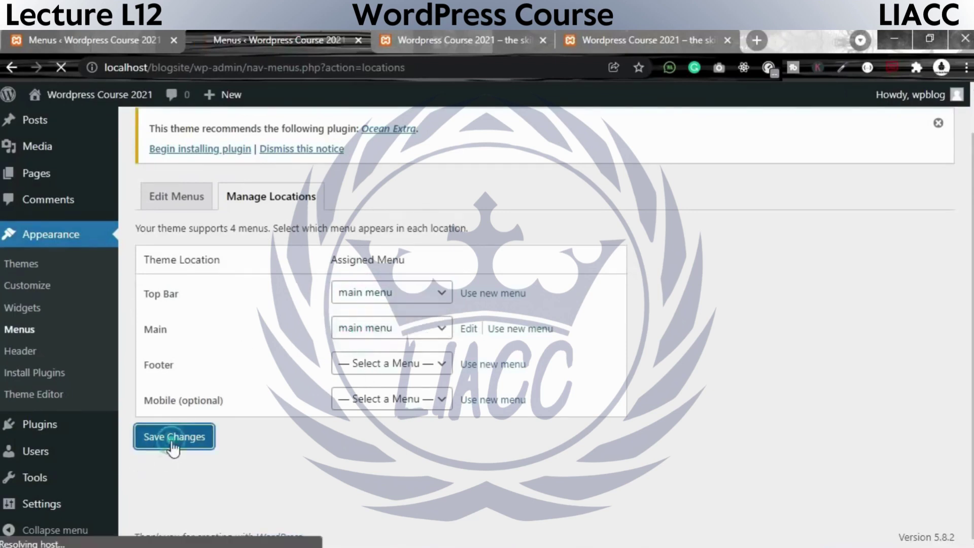
- Reload the site's front page and check the menu items in the top bar
click(507, 41)
click(61, 68)
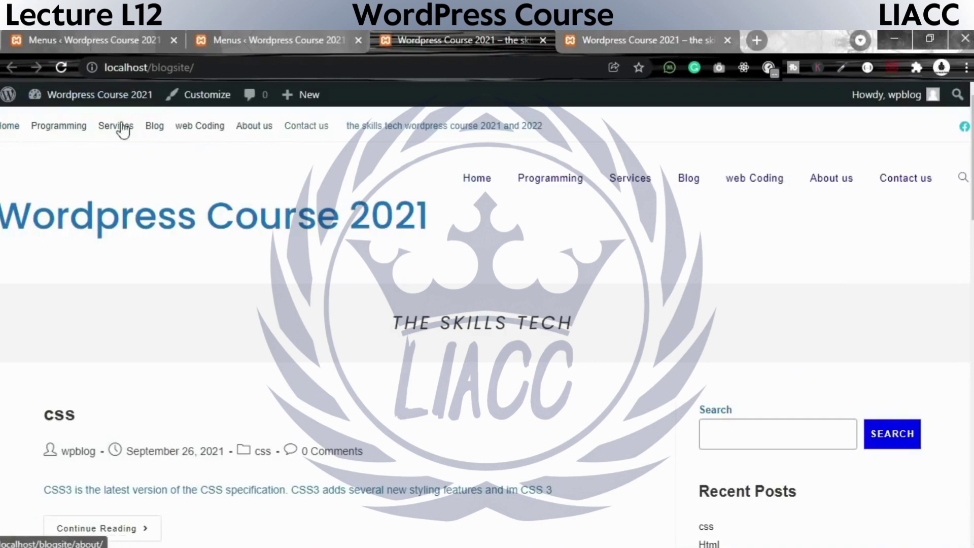
click(626, 36)
click(444, 33)
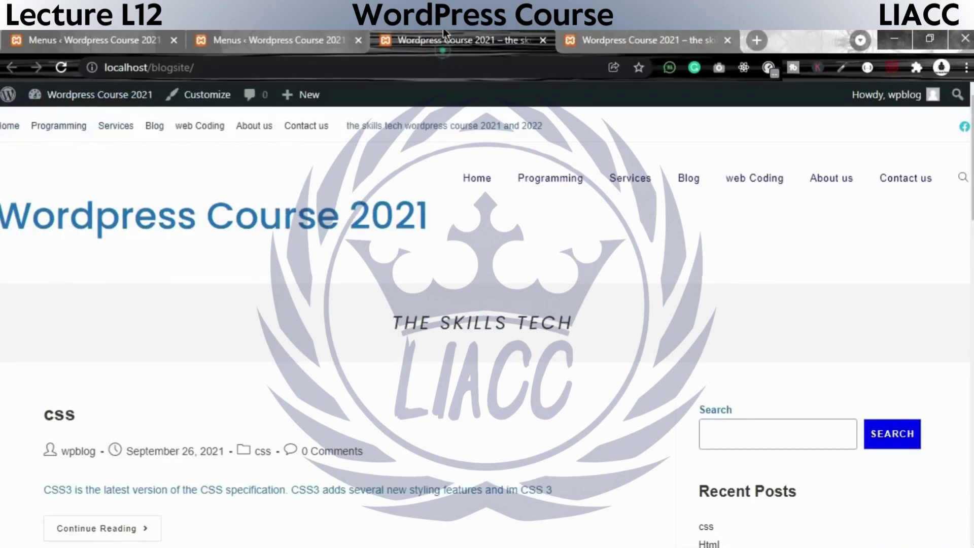
- Unassign the menu from the Top Bar theme location and save the menu locations
click(310, 41)
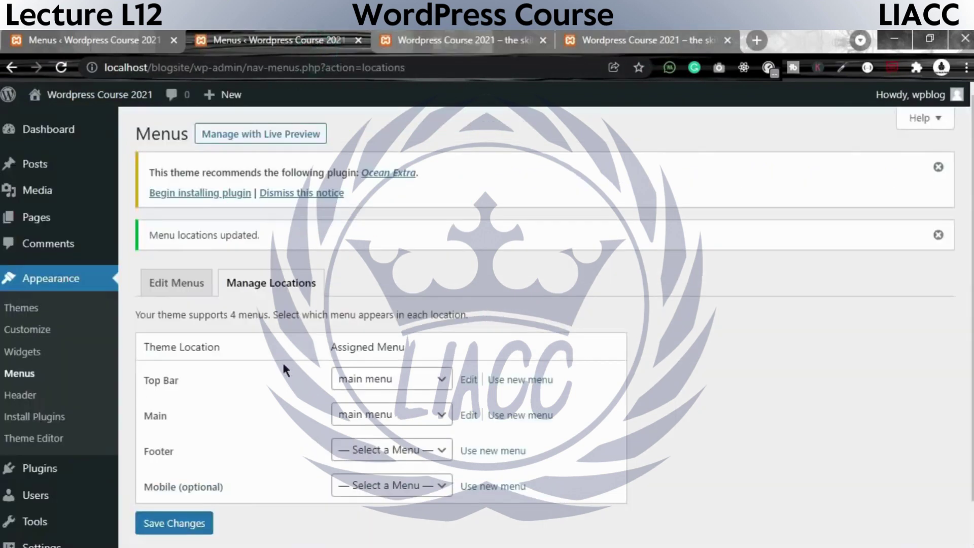
click(386, 379)
click(387, 399)
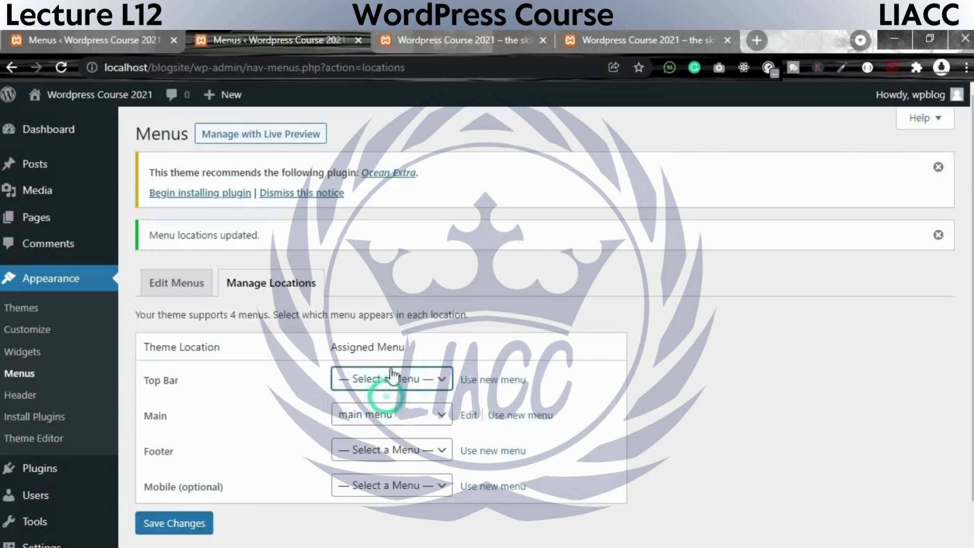
click(173, 524)
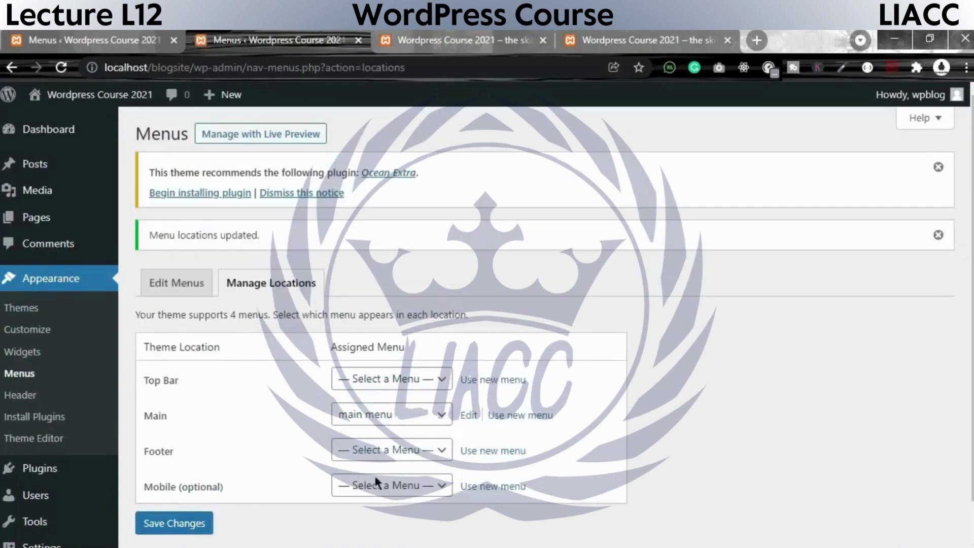
- Open the main menu for editing and review its auto-add pages and display location settings
scroll(434, 337, down, 1)
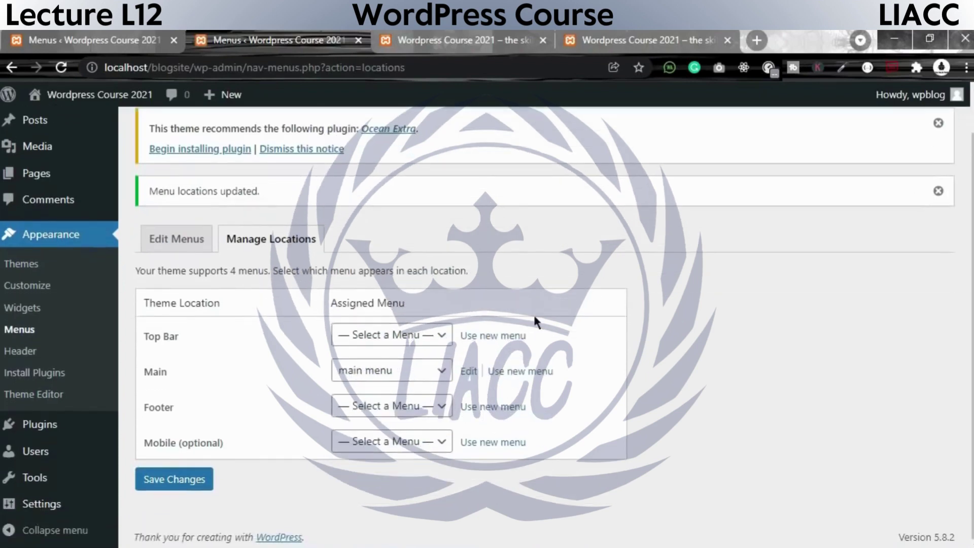
click(209, 246)
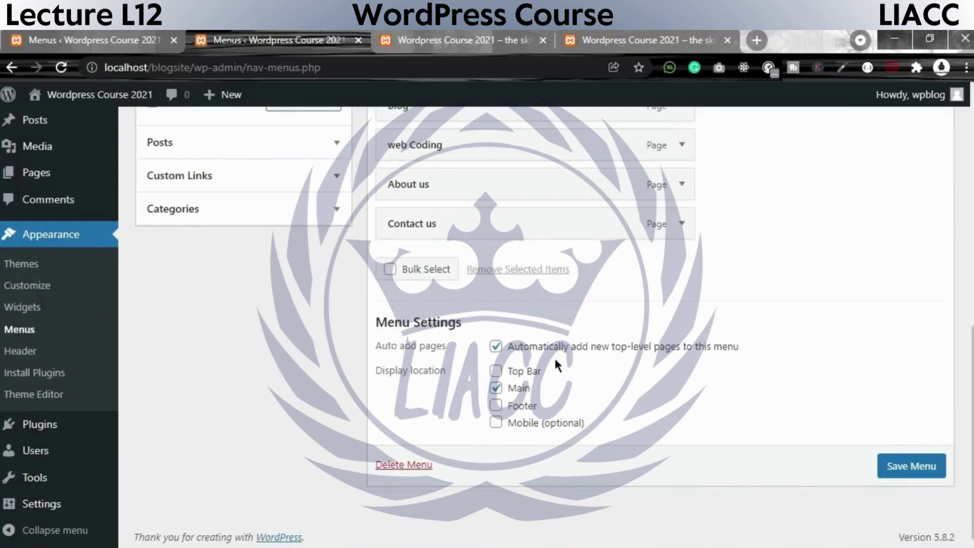
- Compare the main menu's item structure in the menu editor with the navigation on the site's front page
scroll(680, 172, up, 8)
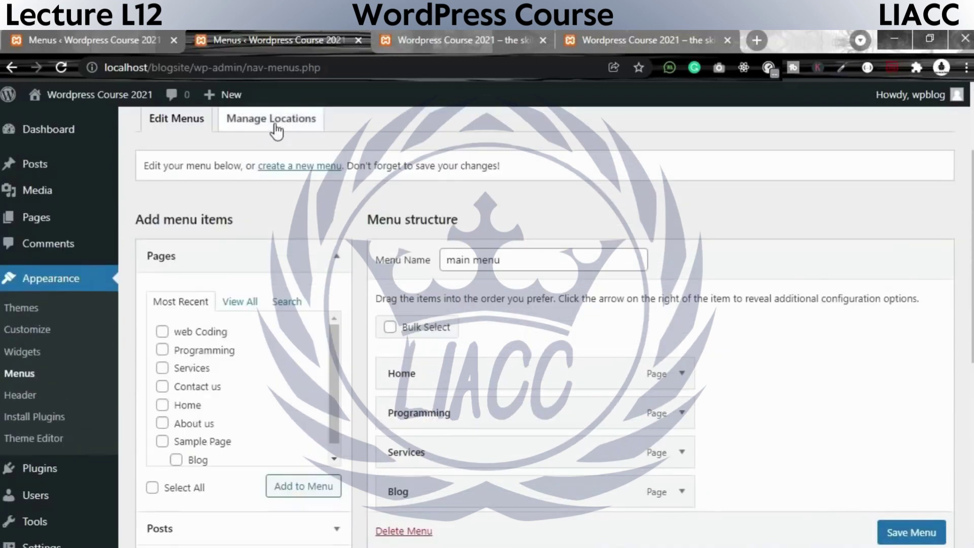
scroll(550, 421, down, 8)
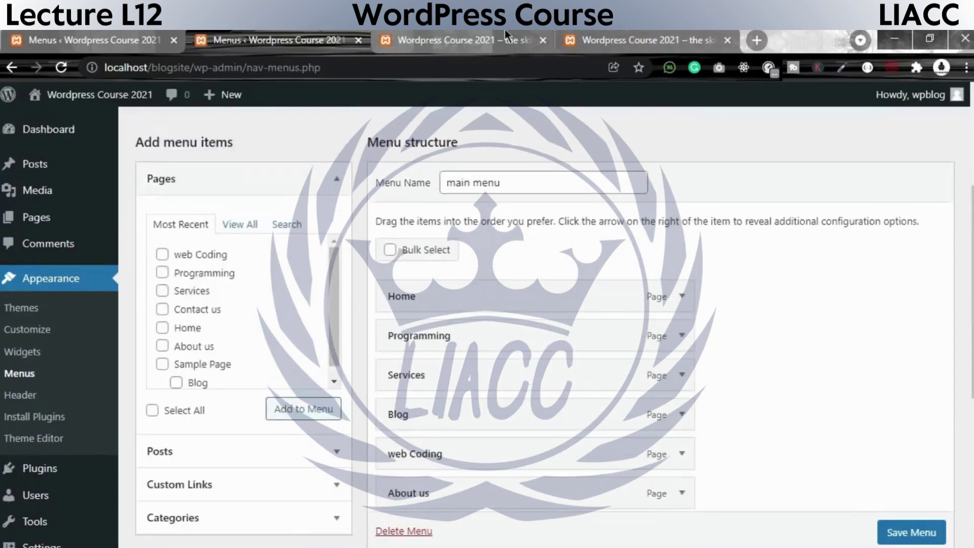
click(504, 38)
click(221, 31)
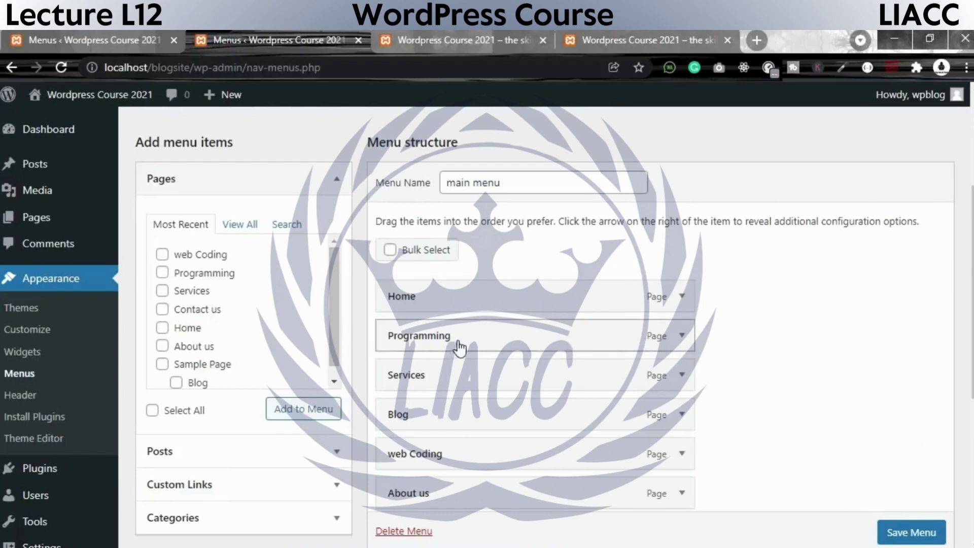
click(485, 32)
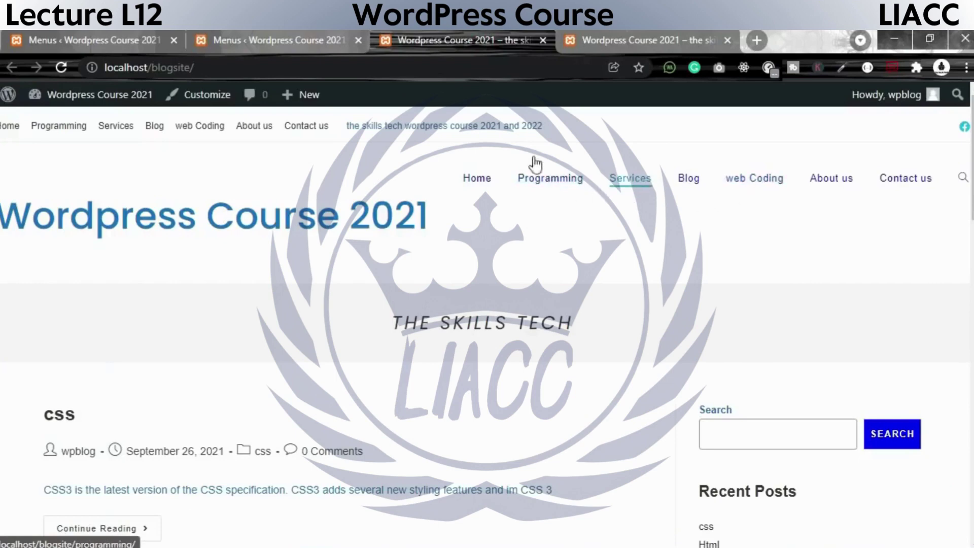
click(320, 39)
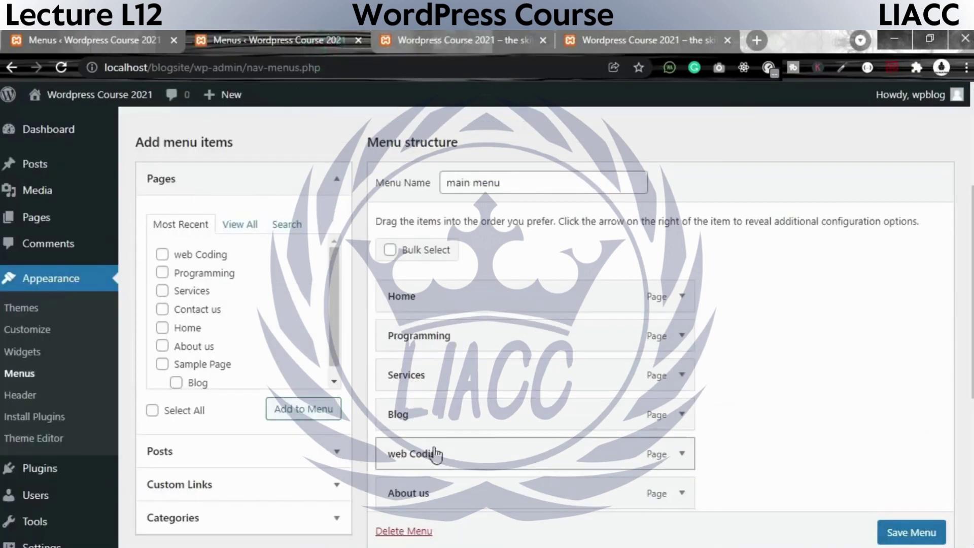
- Move web Coding below Programming at top level, nest Services under it, and save the main menu
drag(436, 465, 469, 386)
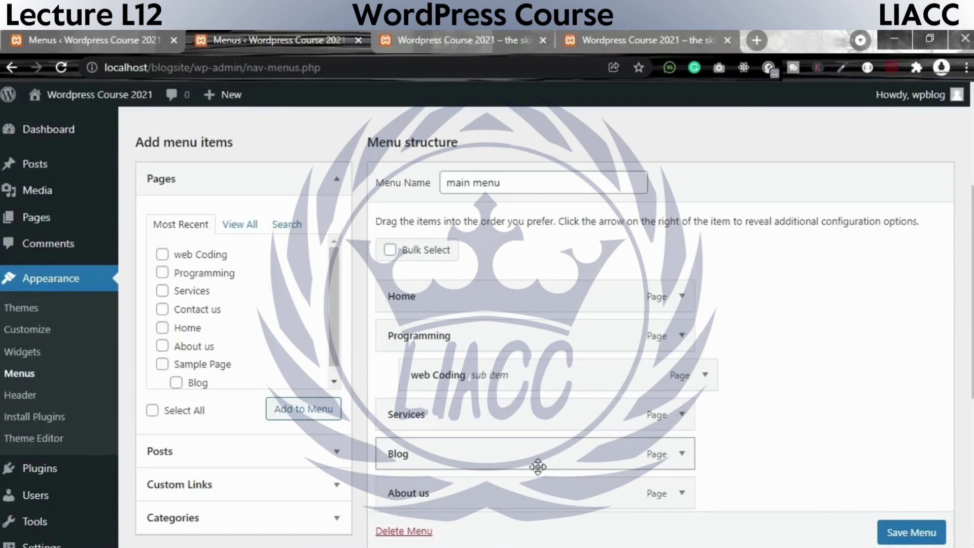
drag(472, 461, 476, 430)
drag(445, 466, 472, 388)
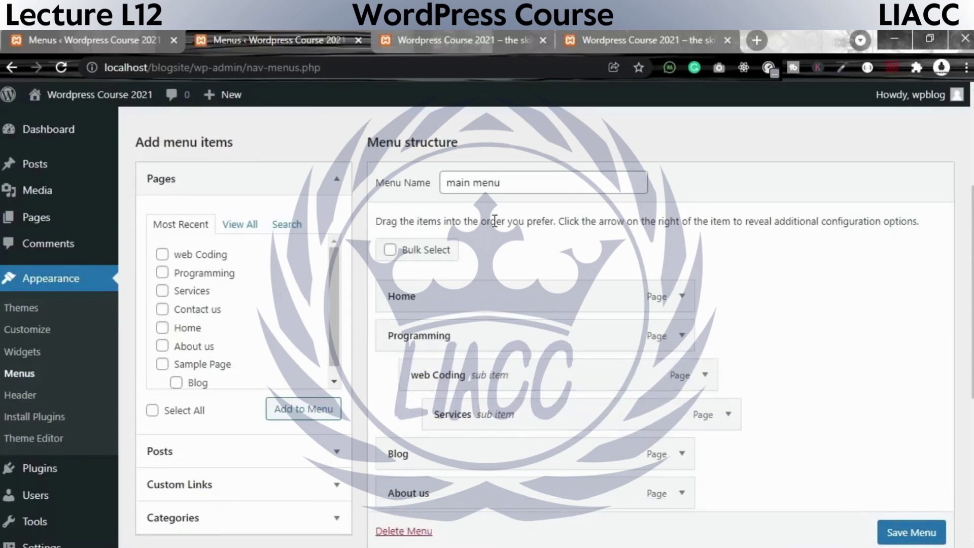
mouse_move(452, 378)
mouse_down()
mouse_move(475, 378)
mouse_move(439, 380)
mouse_move(472, 380)
mouse_move(453, 381)
mouse_move(461, 384)
mouse_up()
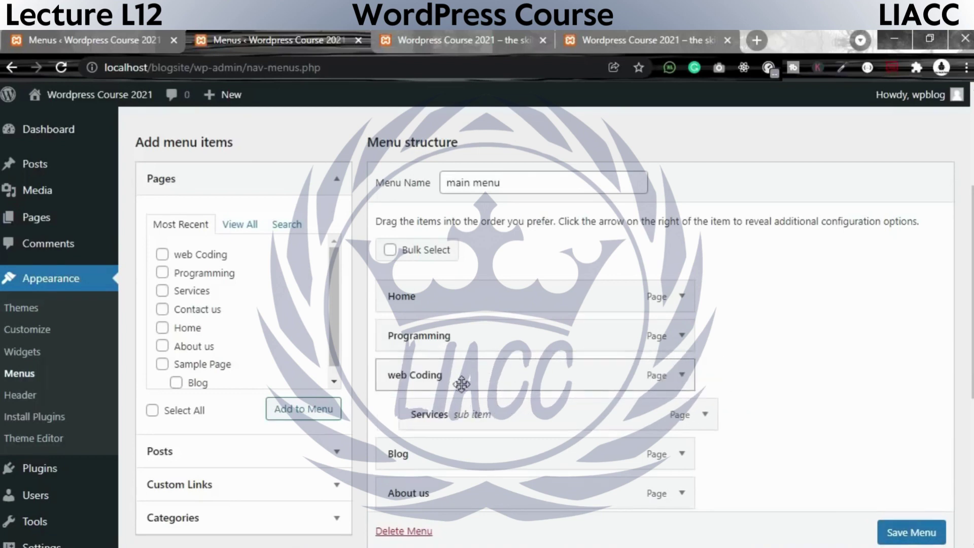
scroll(904, 530, down, 1)
click(904, 530)
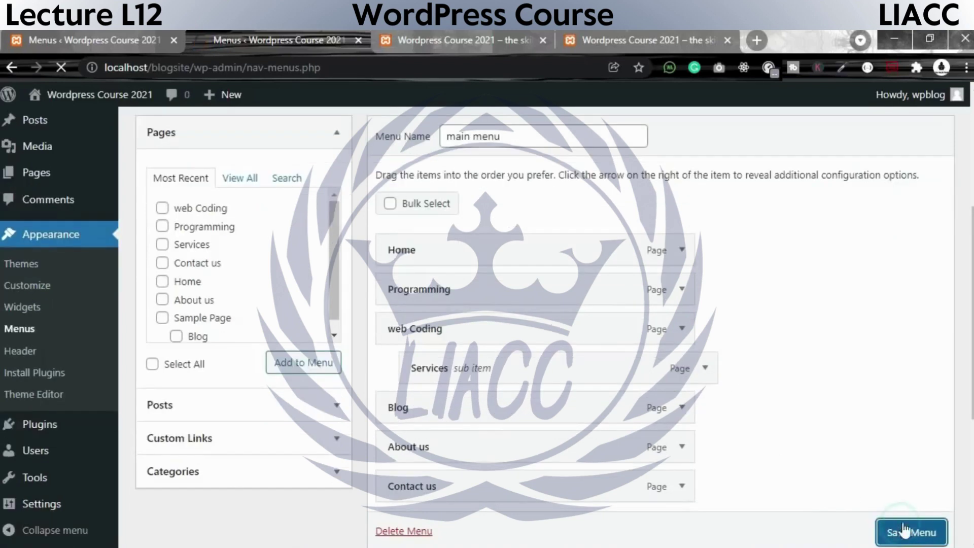
- Check the web Coding submenu on the refreshed front page and return to the menu editor
click(478, 38)
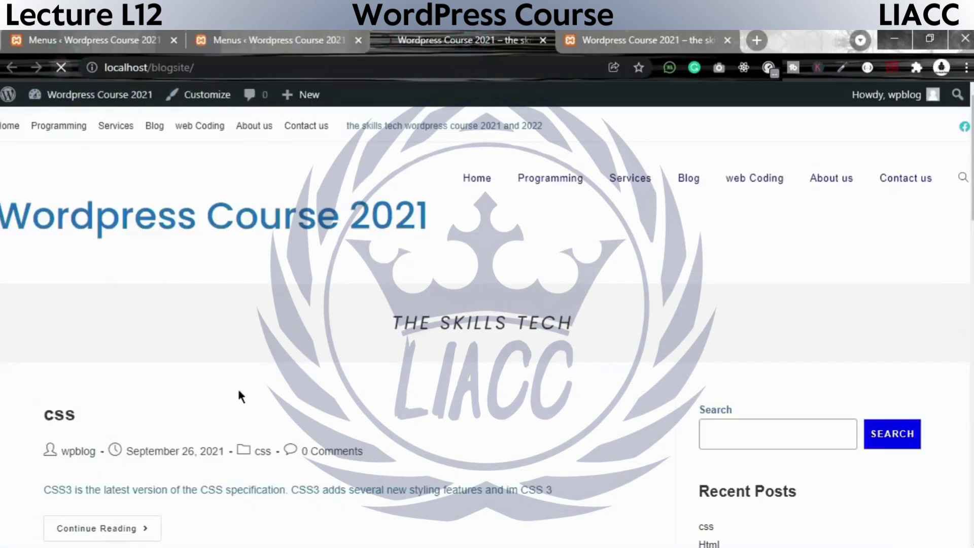
mouse_move(706, 192)
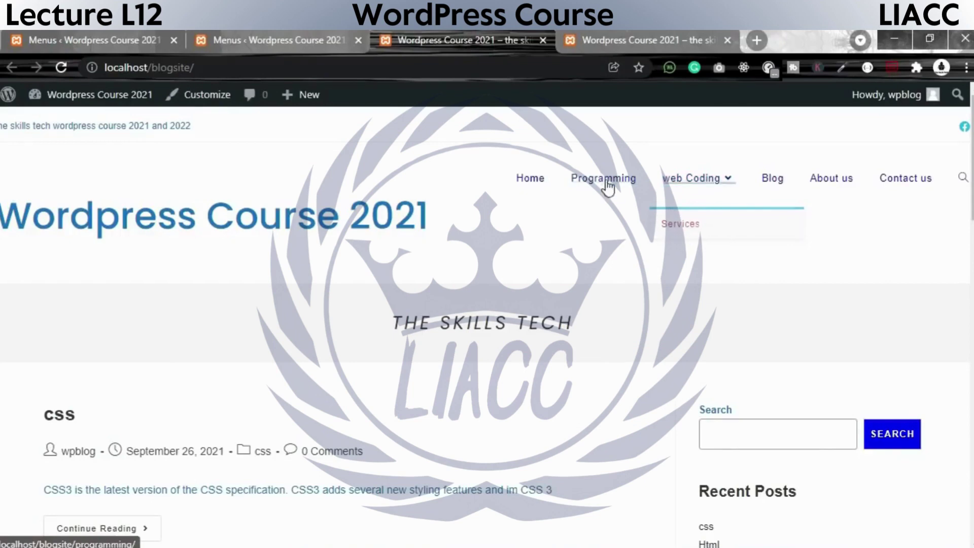
click(261, 41)
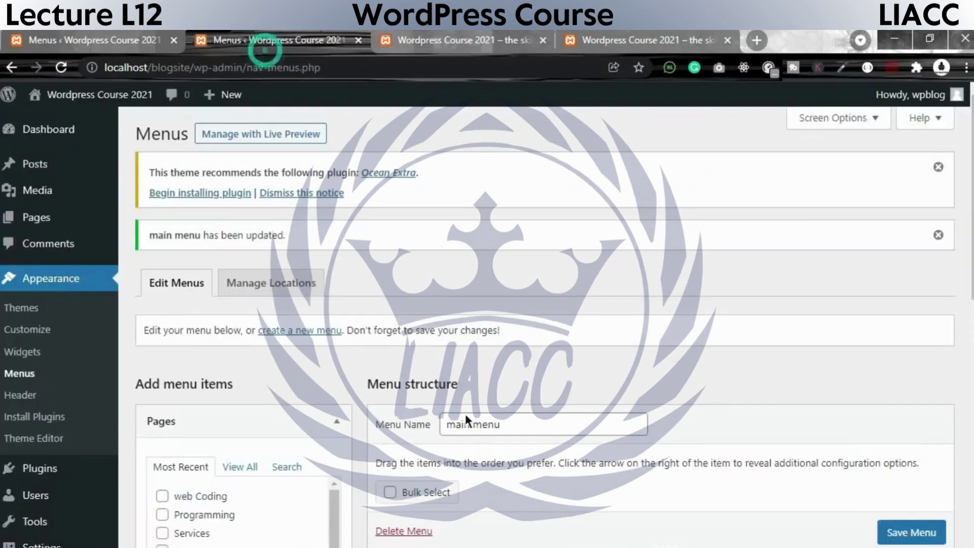
- Make both web Coding and Services sub items of Programming and save the main menu
scroll(573, 461, down, 5)
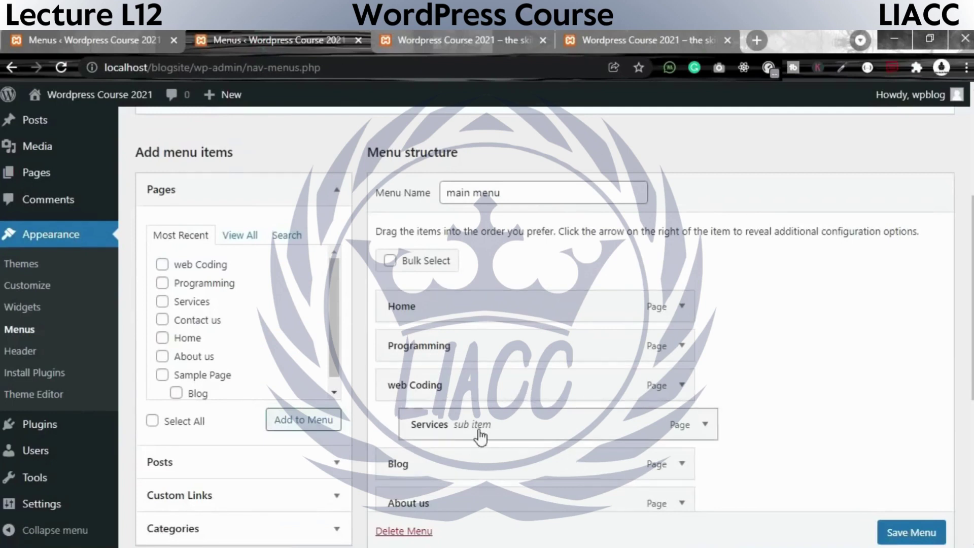
mouse_move(415, 394)
mouse_down()
mouse_move(461, 390)
mouse_move(406, 389)
mouse_up()
drag(465, 431, 487, 432)
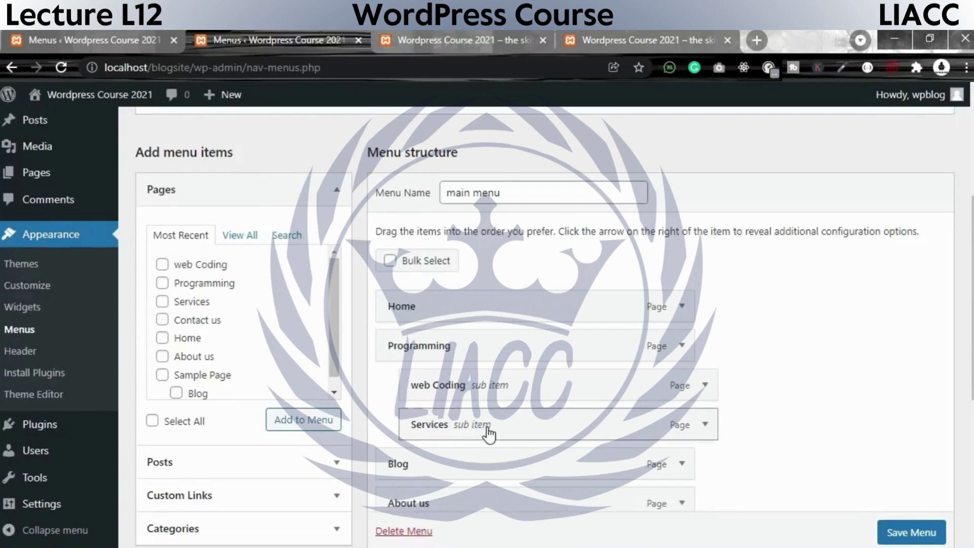
scroll(895, 541, down, 1)
click(899, 534)
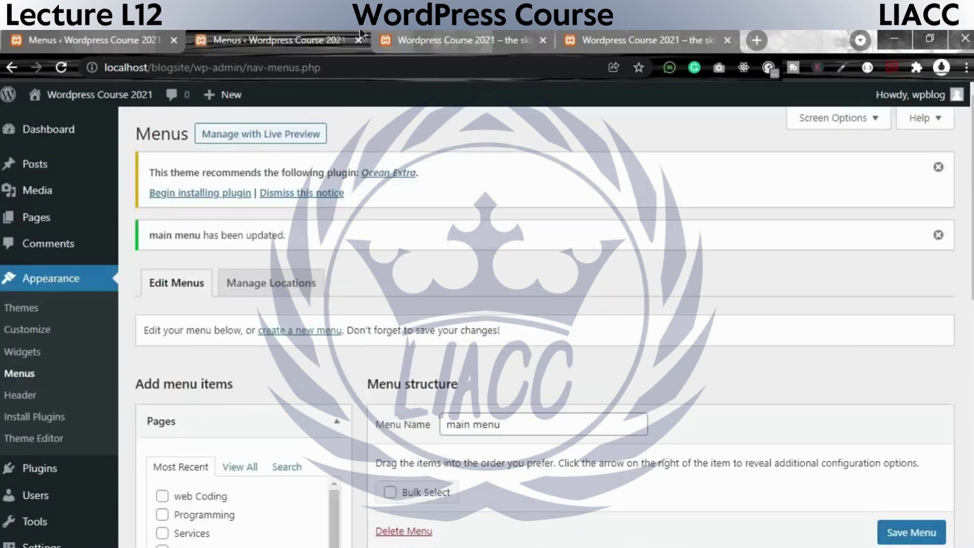
- Reload the site's front page and check the Programming dropdown and the page below it
click(456, 40)
click(60, 68)
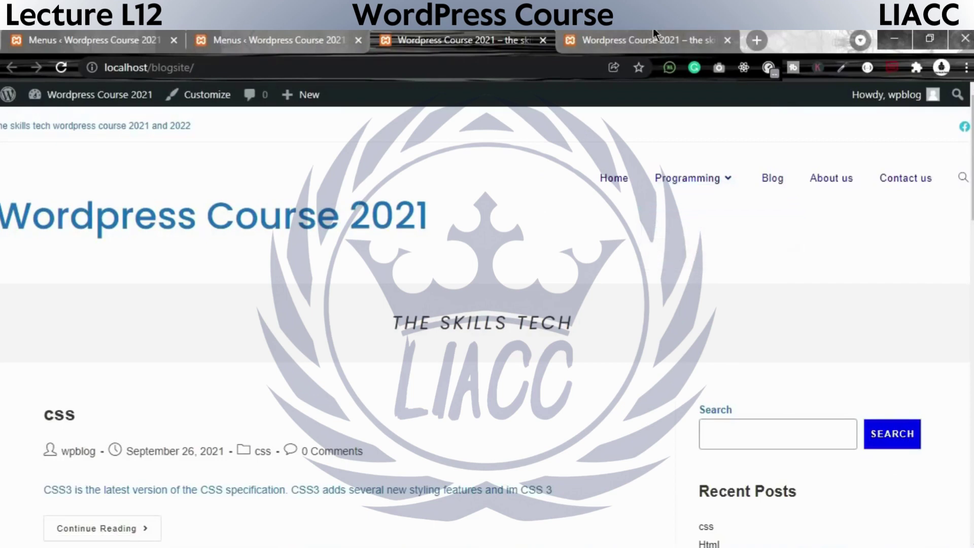
mouse_move(681, 183)
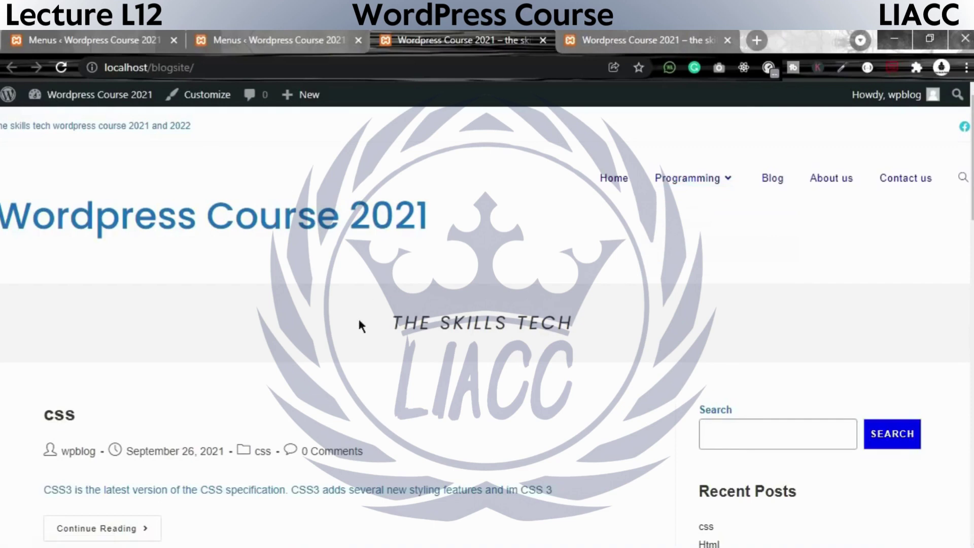
scroll(573, 338, down, 5)
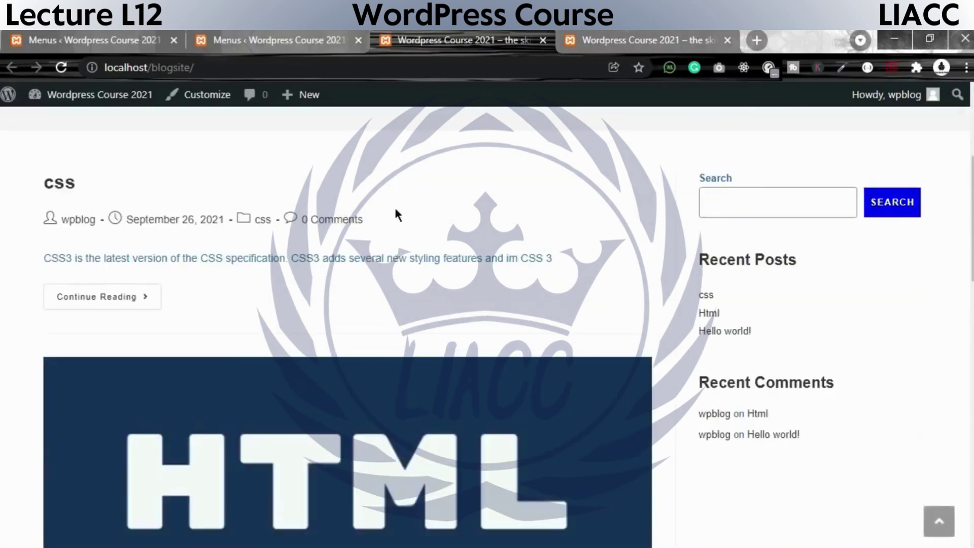
- Try to add the css and Html posts to the main menu, save it, and check the front page
click(257, 37)
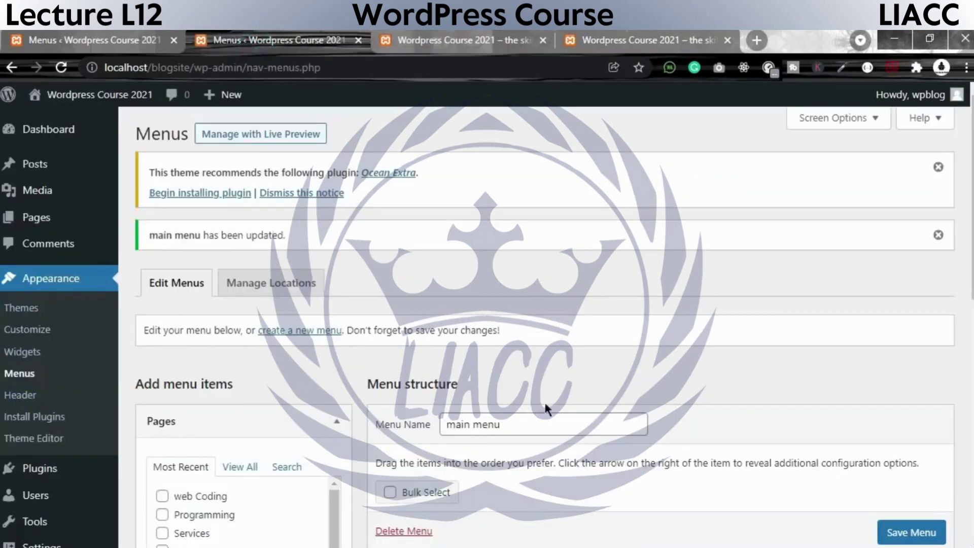
scroll(601, 333, down, 8)
scroll(757, 396, down, 5)
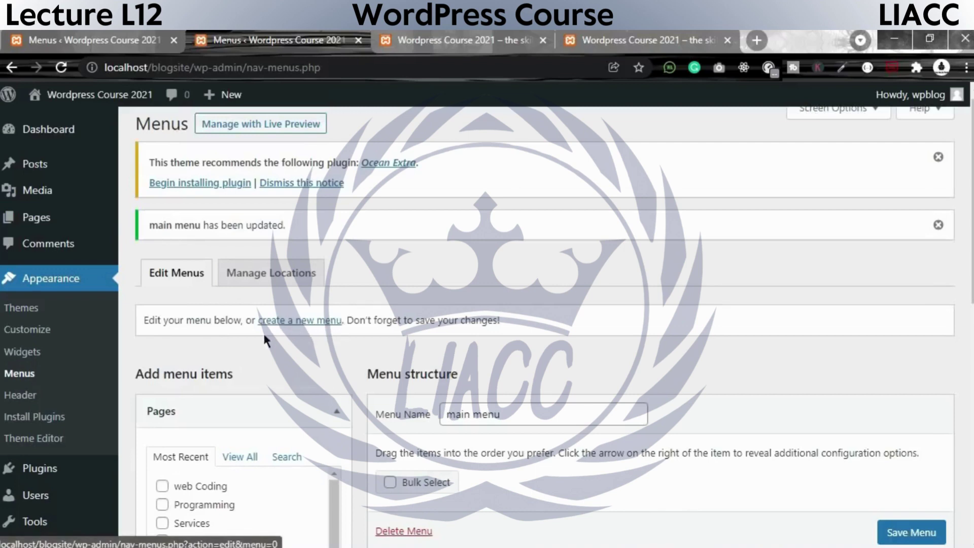
scroll(330, 319, down, 6)
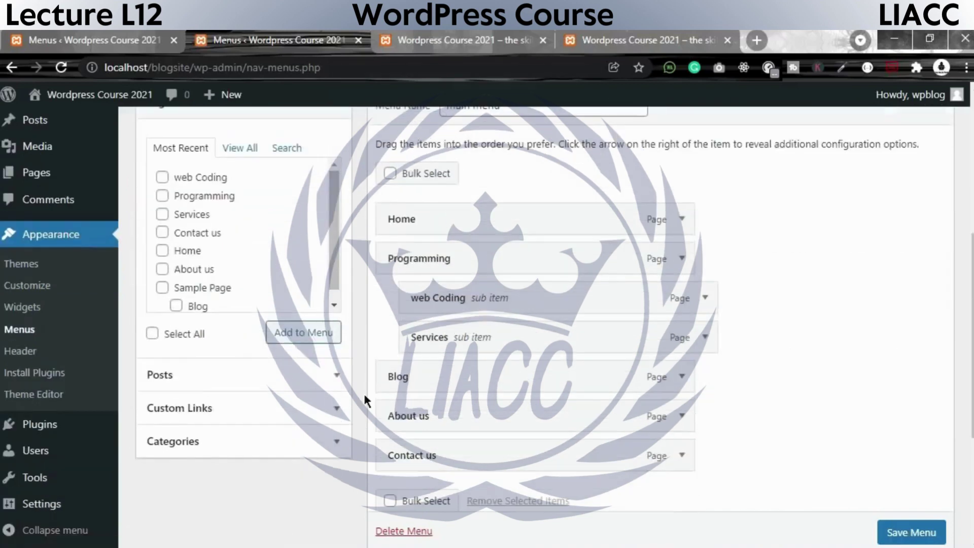
click(199, 384)
scroll(210, 285, up, 2)
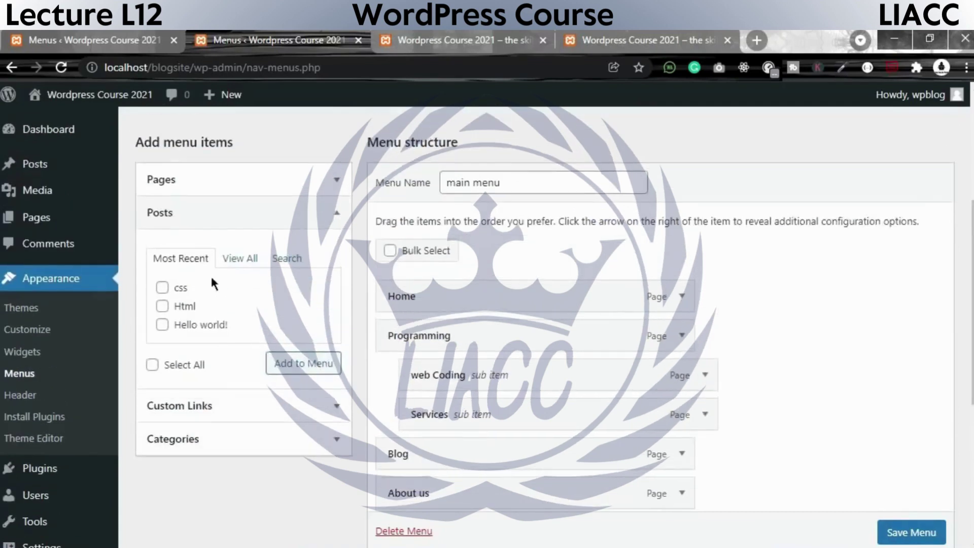
click(251, 259)
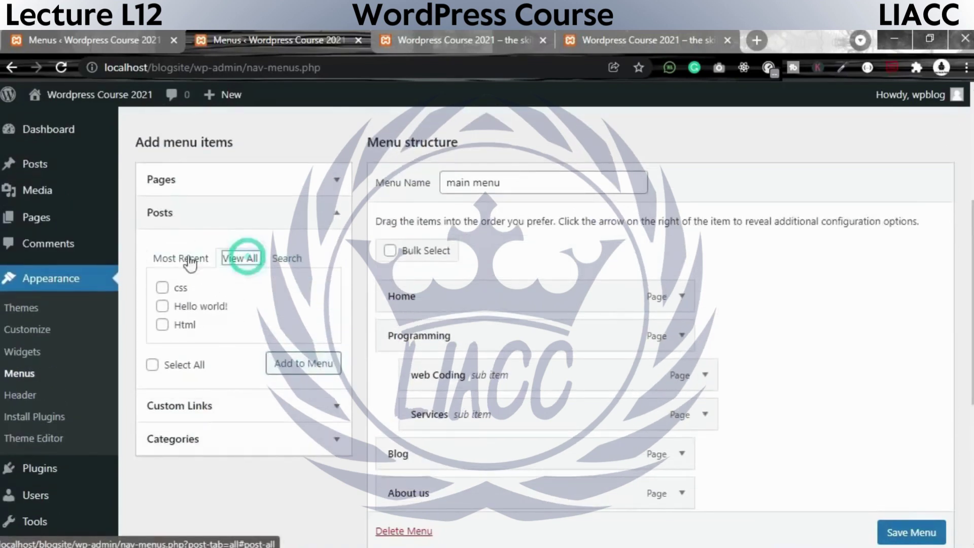
click(161, 287)
click(161, 324)
click(267, 369)
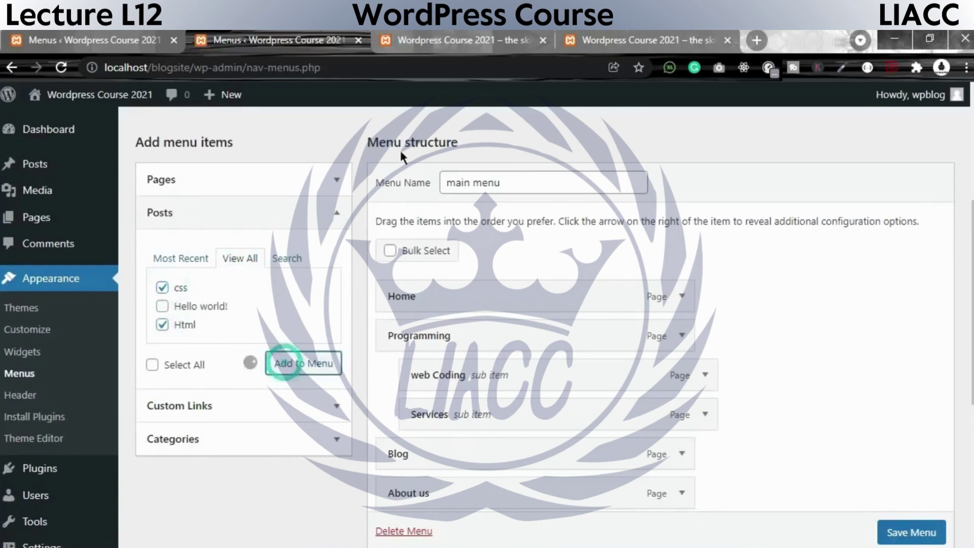
click(901, 536)
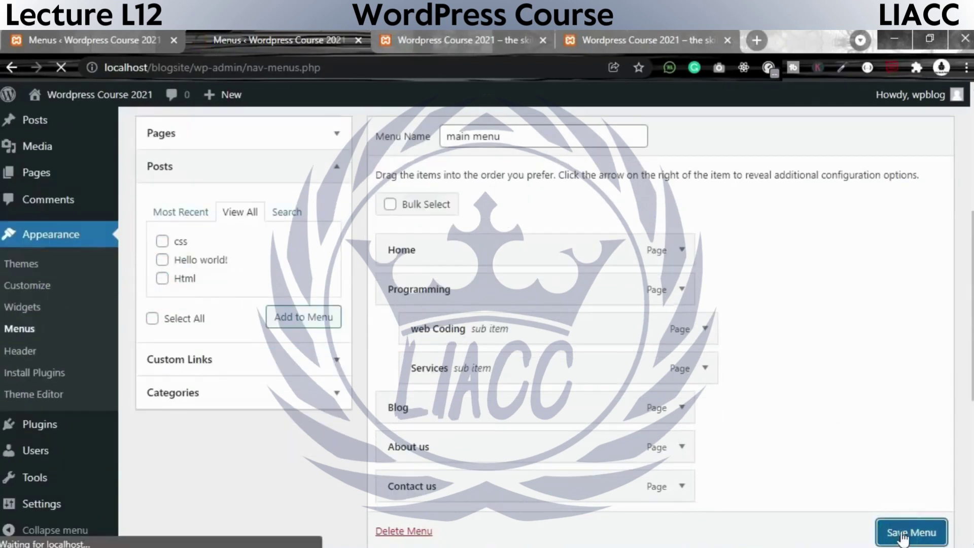
click(530, 40)
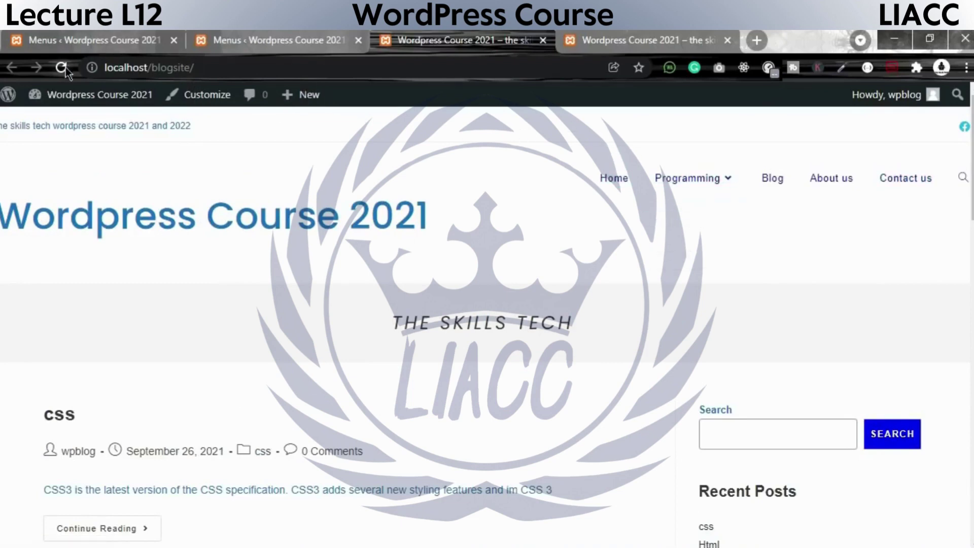
- Add the css and Html posts to the main menu in the menu editor and save the menu
click(102, 41)
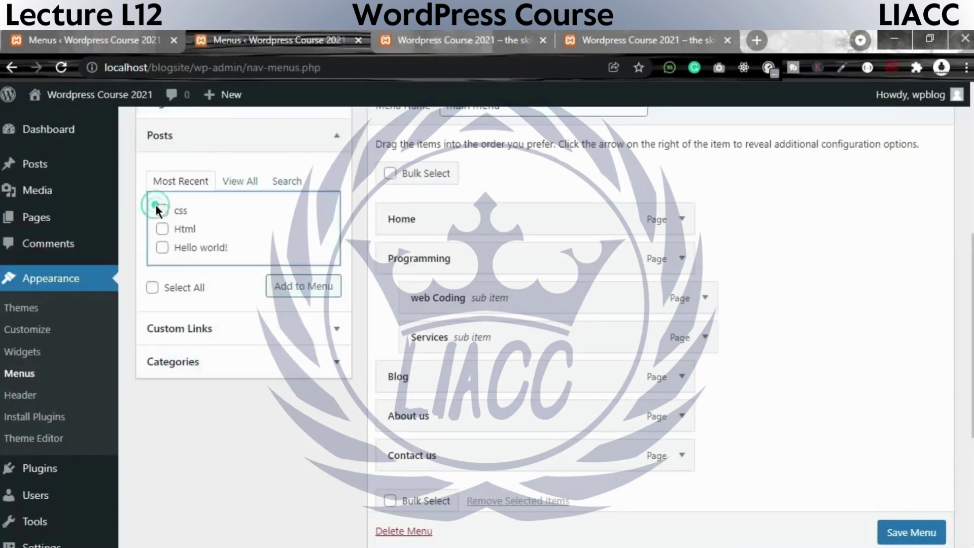
click(162, 211)
click(162, 229)
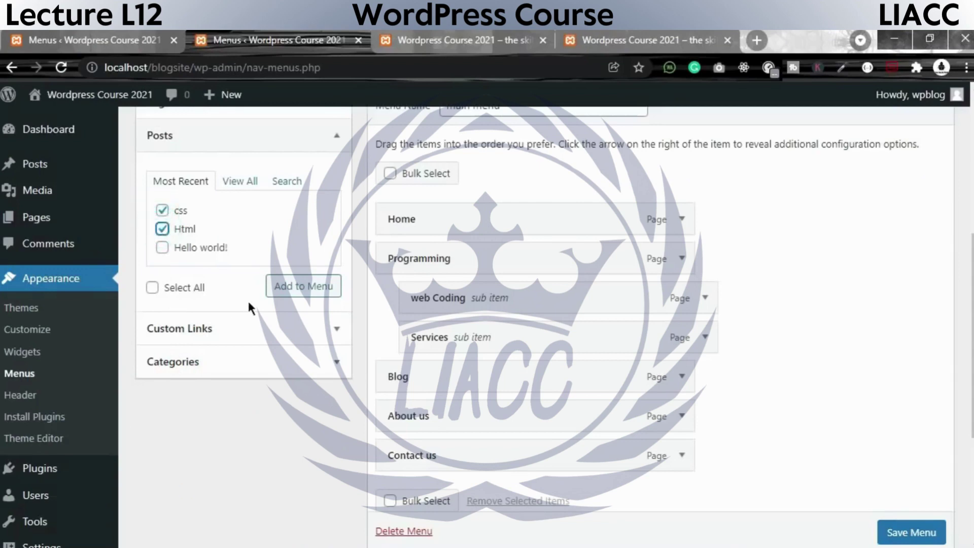
click(291, 297)
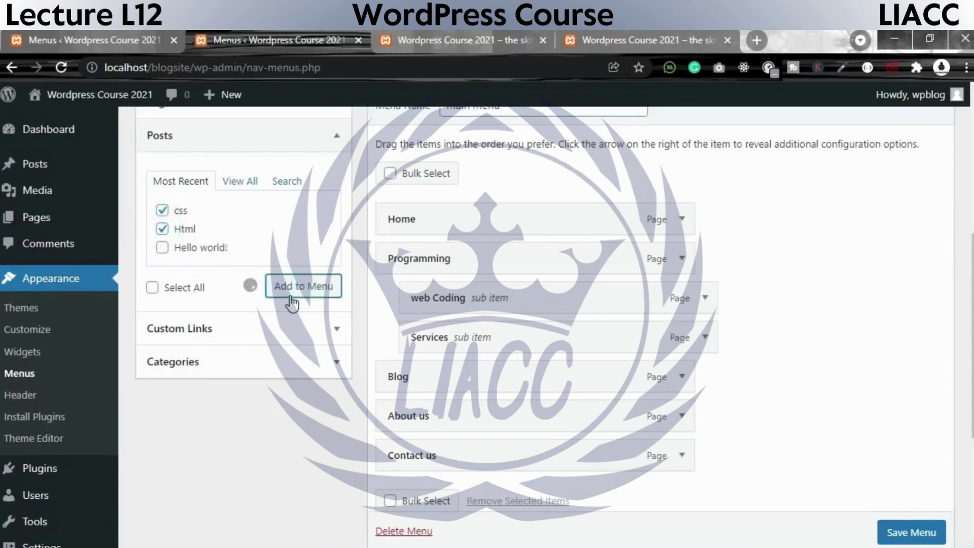
scroll(557, 325, down, 3)
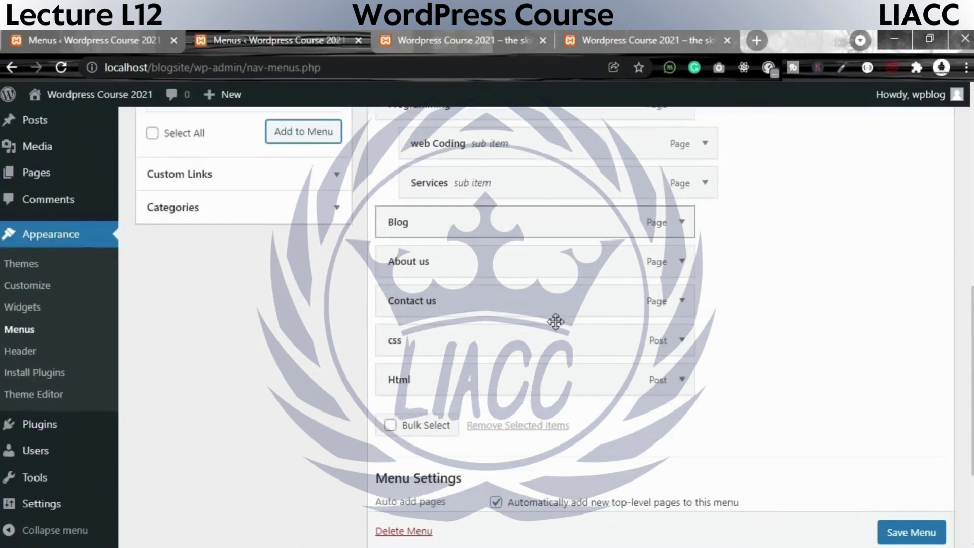
scroll(556, 321, down, 3)
click(896, 474)
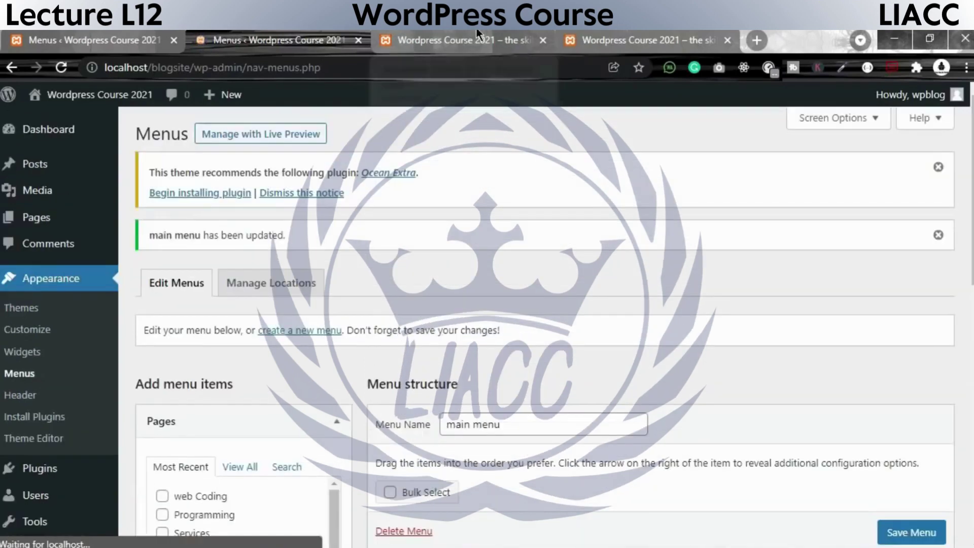
- Reload the front page, check the css and Html items in its navigation, and return to the main menu's structure
click(477, 37)
click(61, 68)
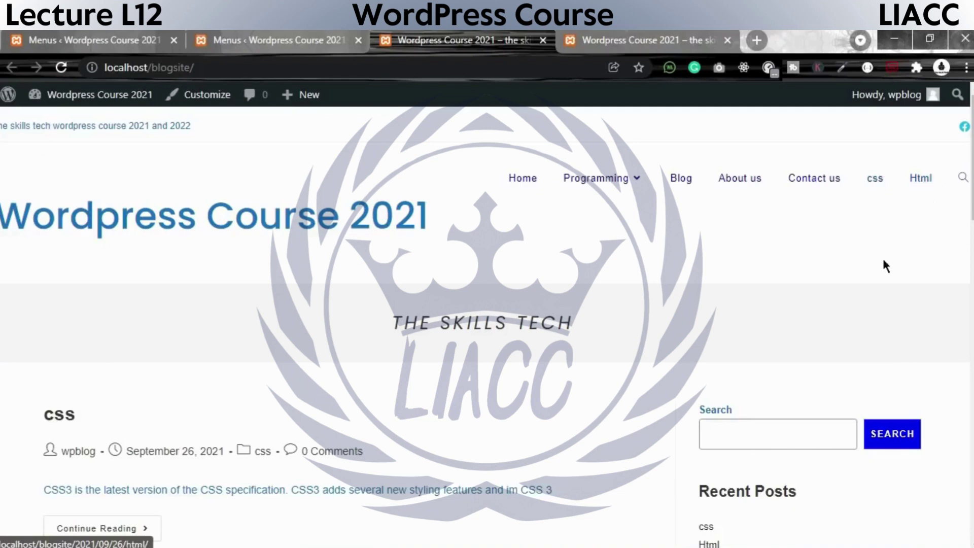
click(282, 41)
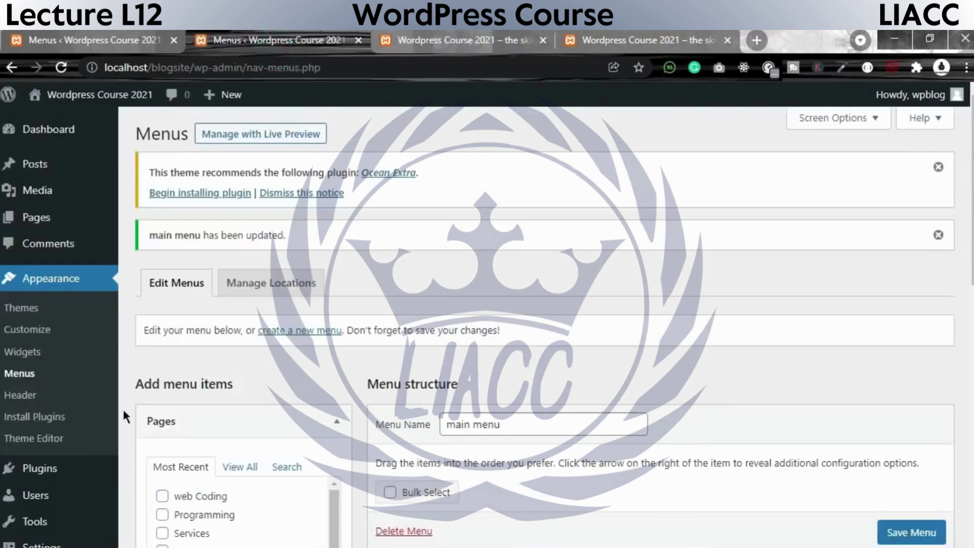
click(510, 48)
scroll(211, 355, down, 4)
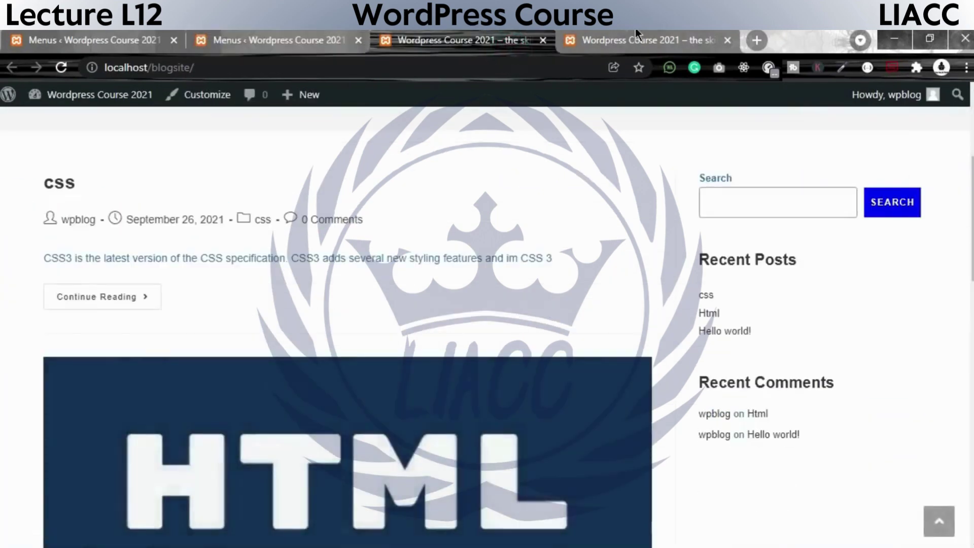
click(634, 43)
click(249, 43)
scroll(212, 424, down, 10)
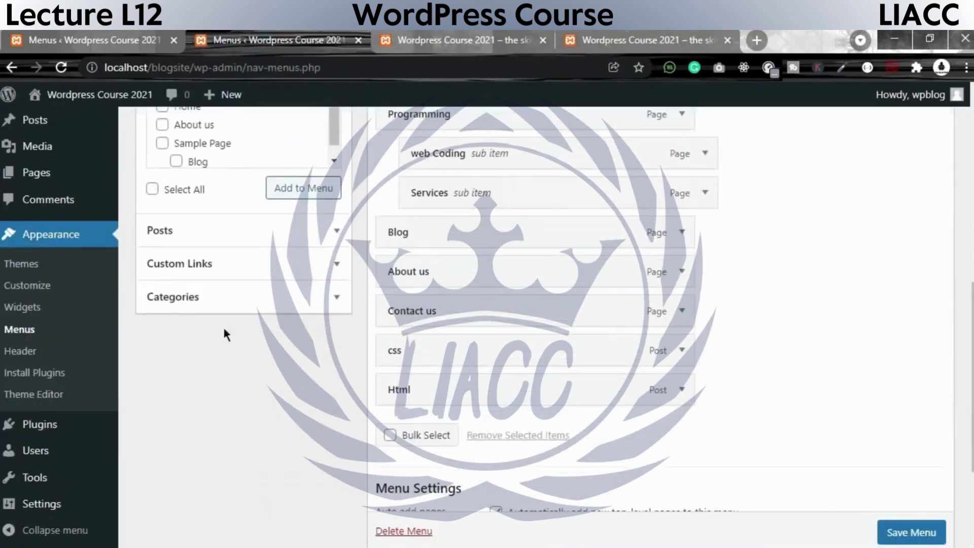
- Open the custom link form and copy the facebook.com/theskillstech page address from a separate browser tab, closing that tab
click(211, 260)
scroll(218, 275, up, 2)
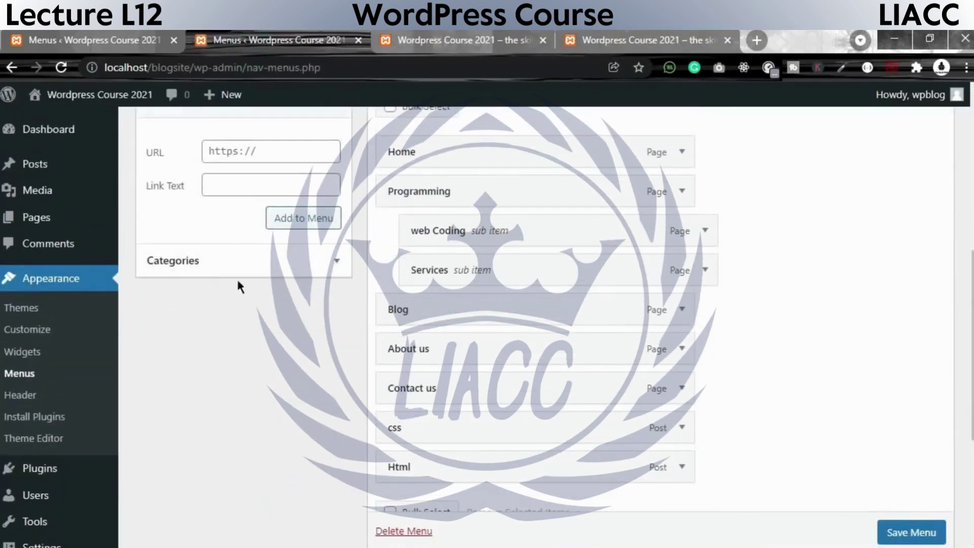
click(273, 152)
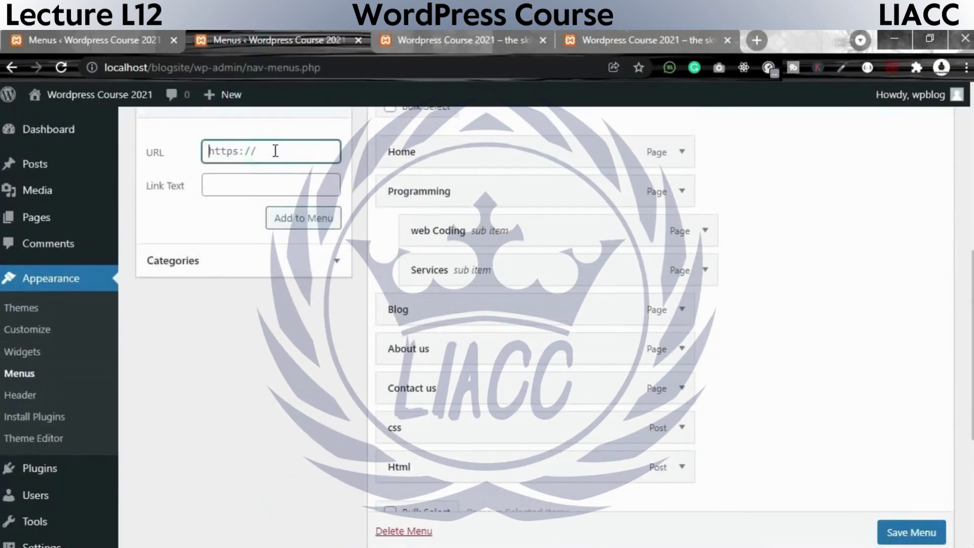
click(757, 40)
click(360, 66)
text(fac)
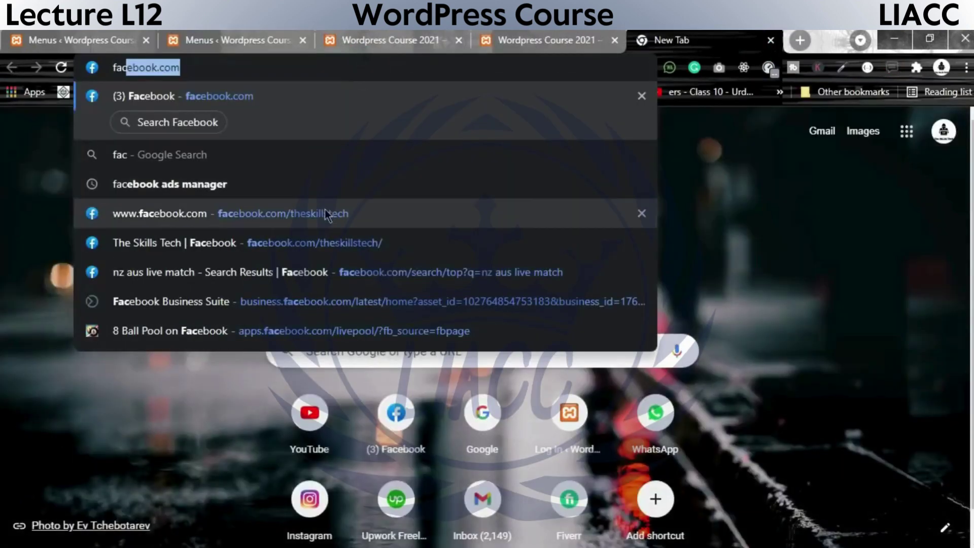
click(325, 210)
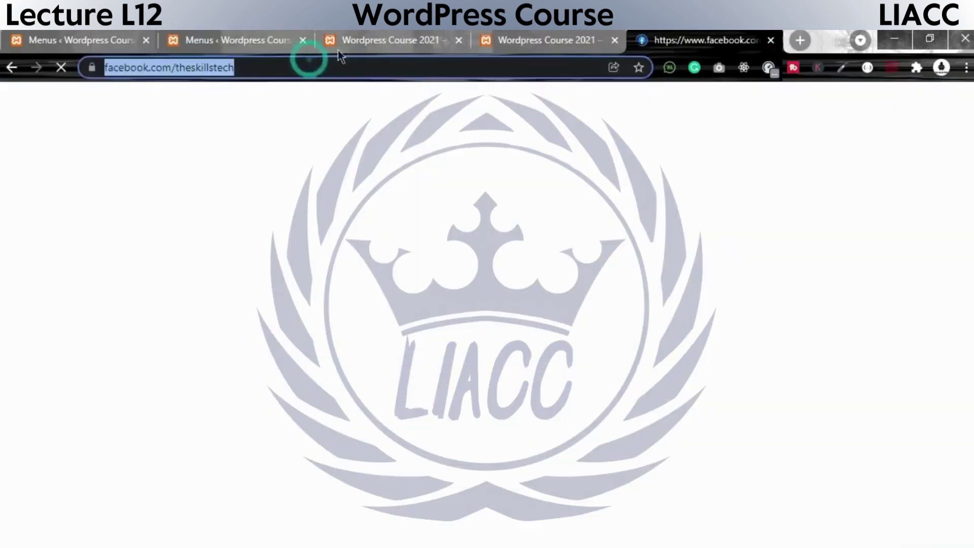
click(771, 40)
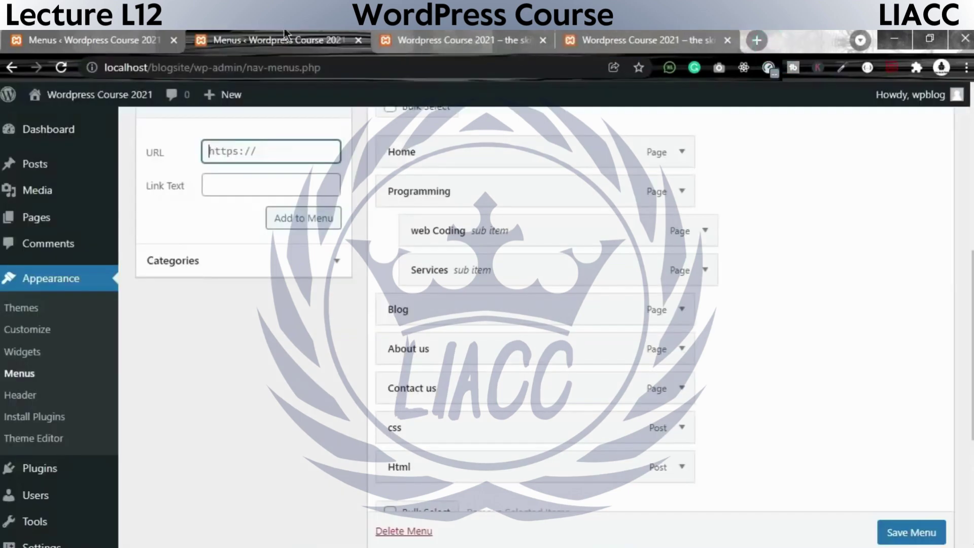
text(https://www.facebook.com/theskillstech)
click(254, 188)
text(t)
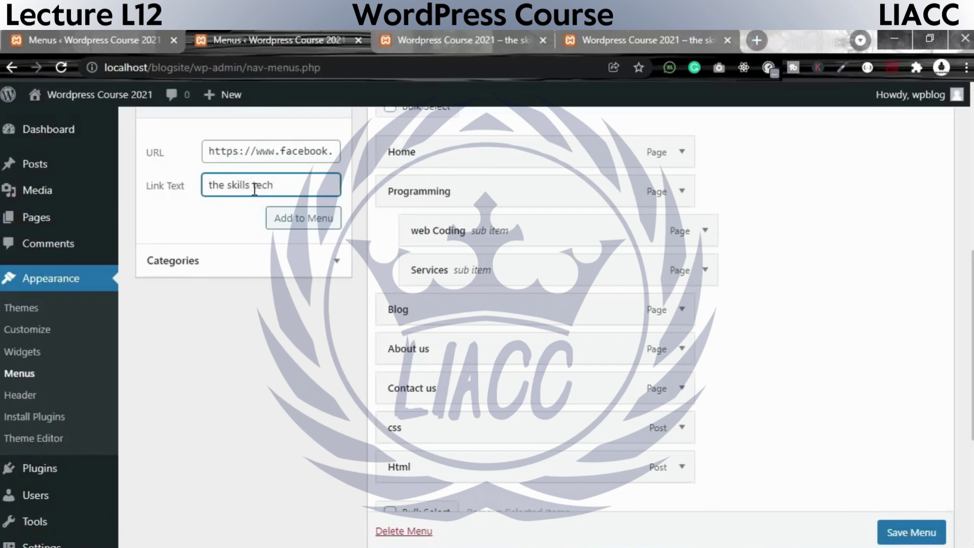
click(277, 217)
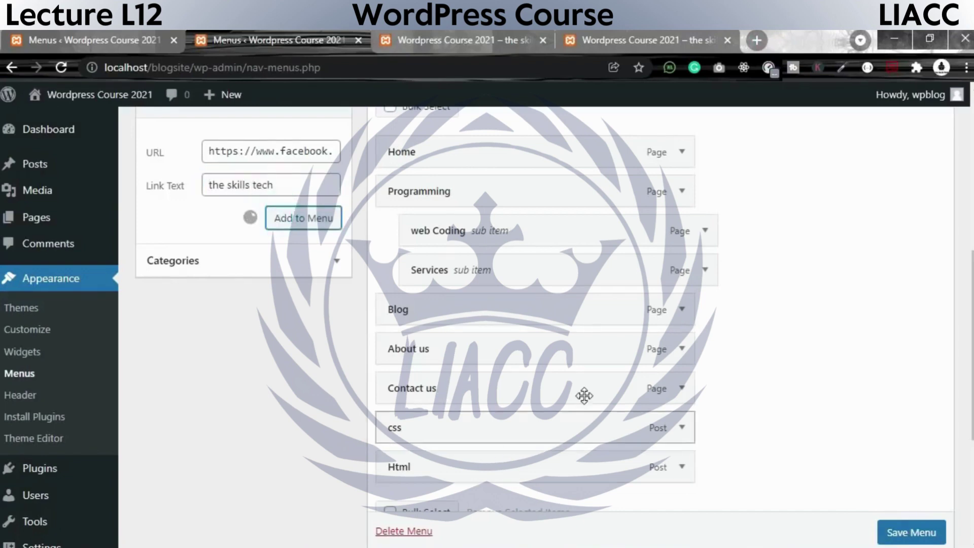
scroll(578, 380, down, 3)
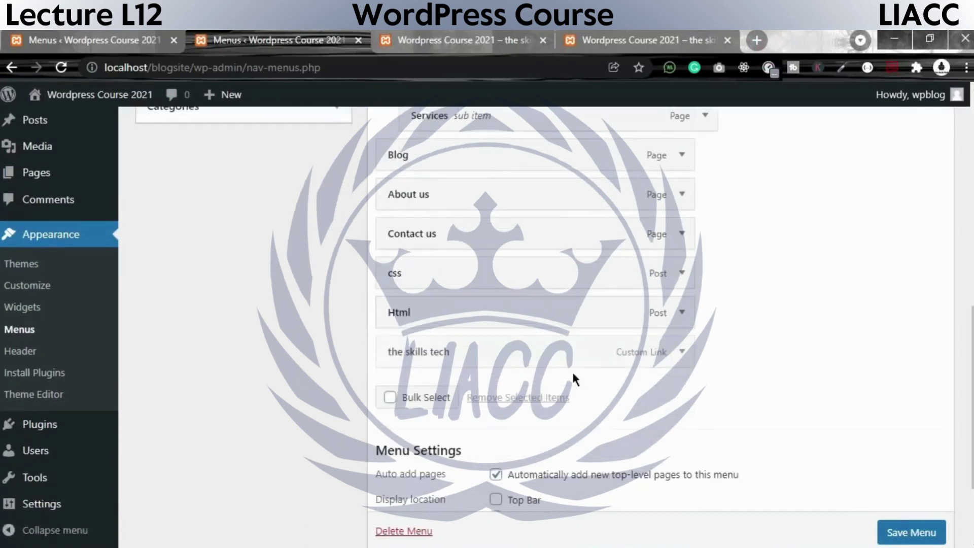
- Save the main menu with the new "the skills tech" custom link
click(688, 46)
click(422, 44)
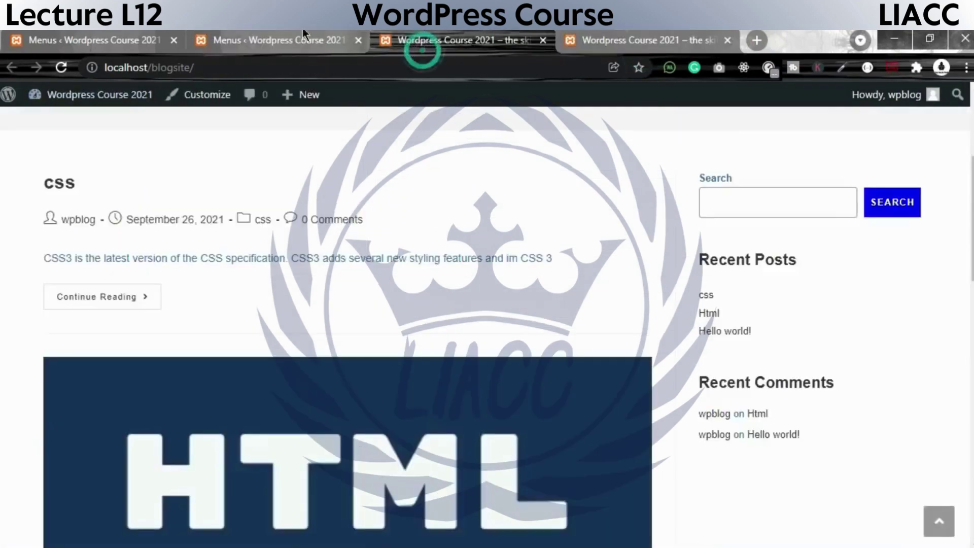
click(303, 36)
scroll(929, 510, down, 1)
click(934, 527)
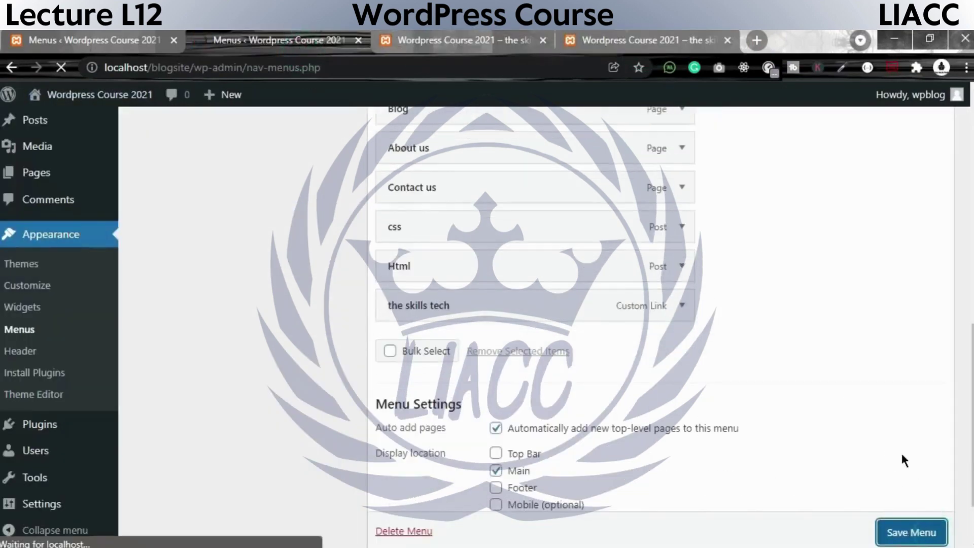
- Reload the site's front page and check the "the skills tech" link in its navigation
click(635, 40)
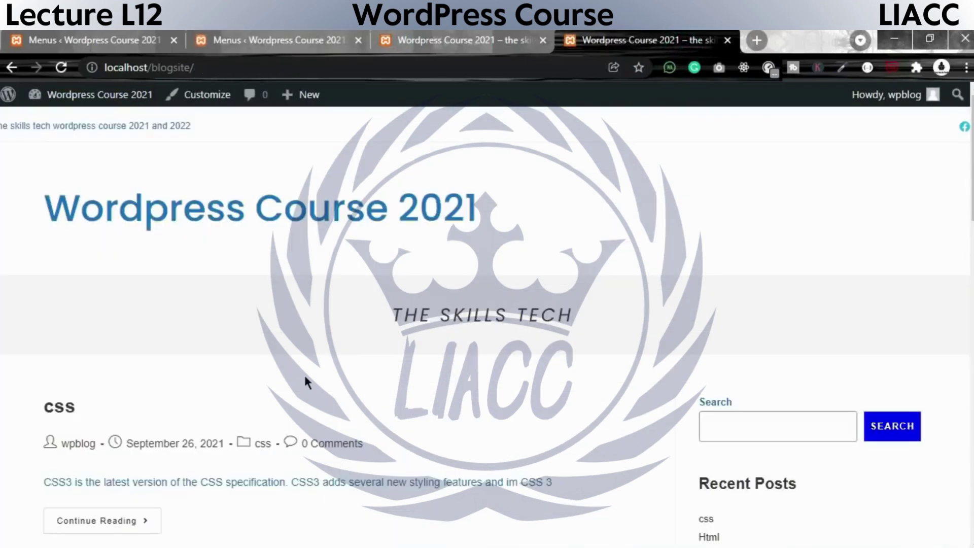
scroll(452, 408, down, 2)
click(395, 39)
key(F5)
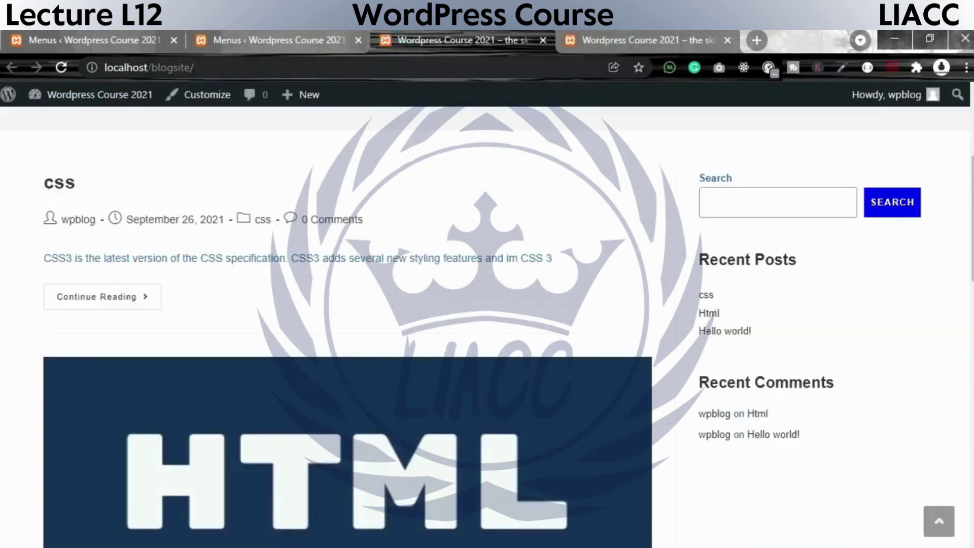
click(61, 68)
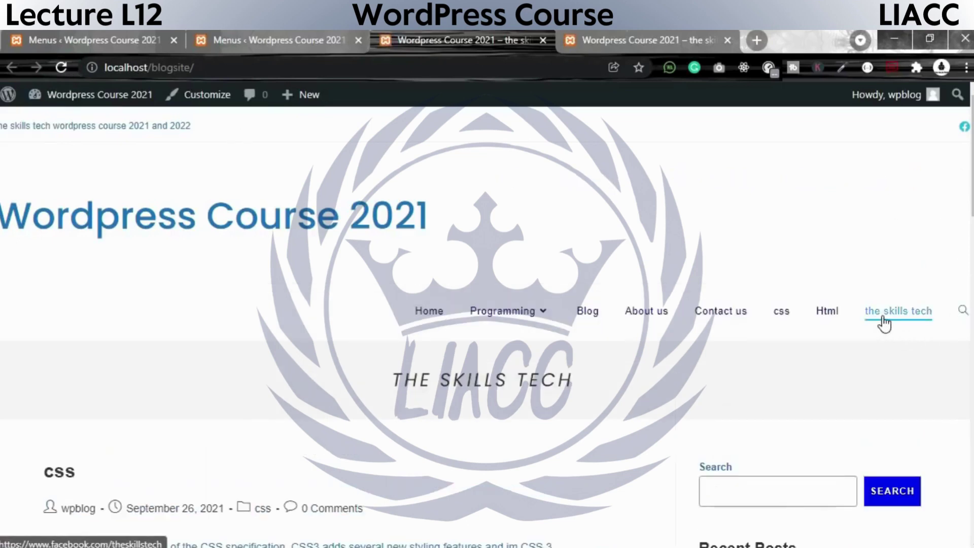
- Return to the menu editor and add the css and html categories to the main menu
click(304, 39)
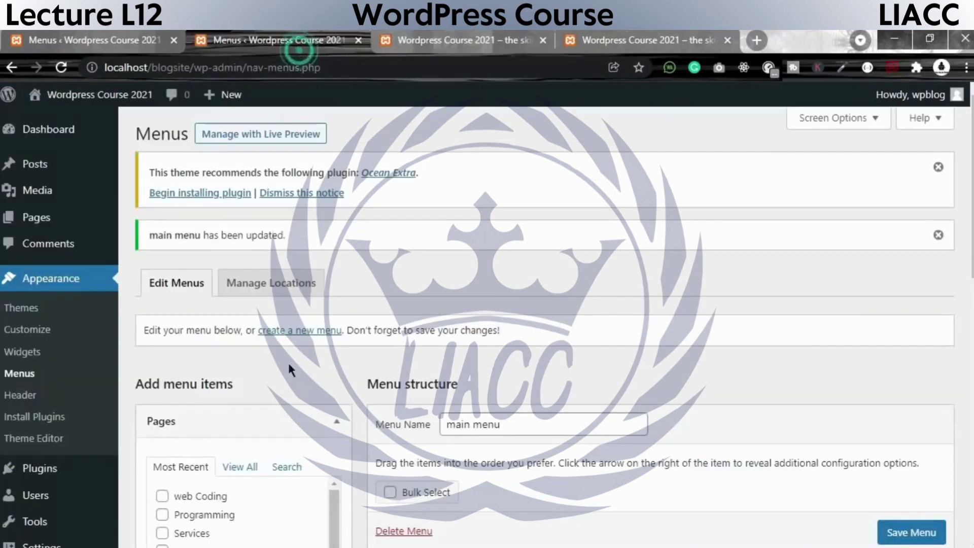
scroll(270, 468, down, 8)
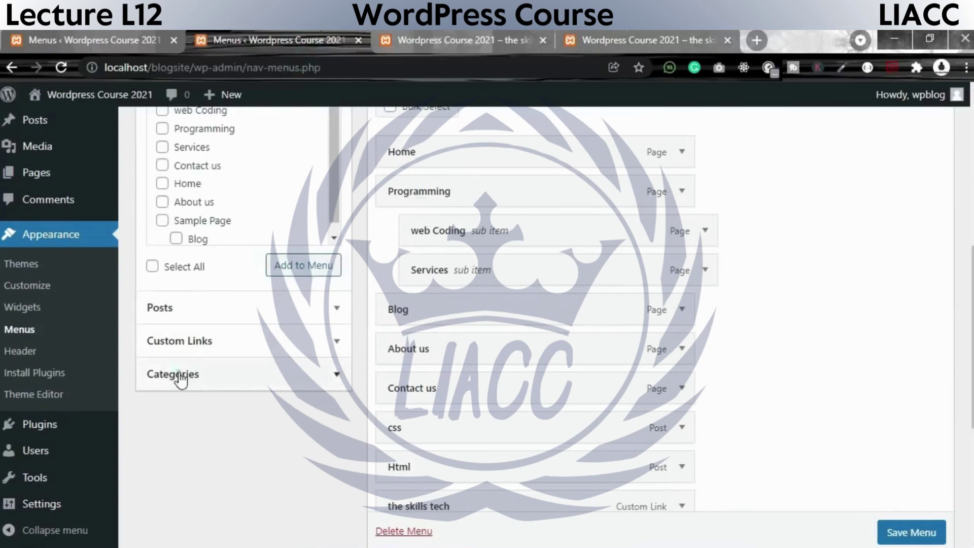
click(185, 376)
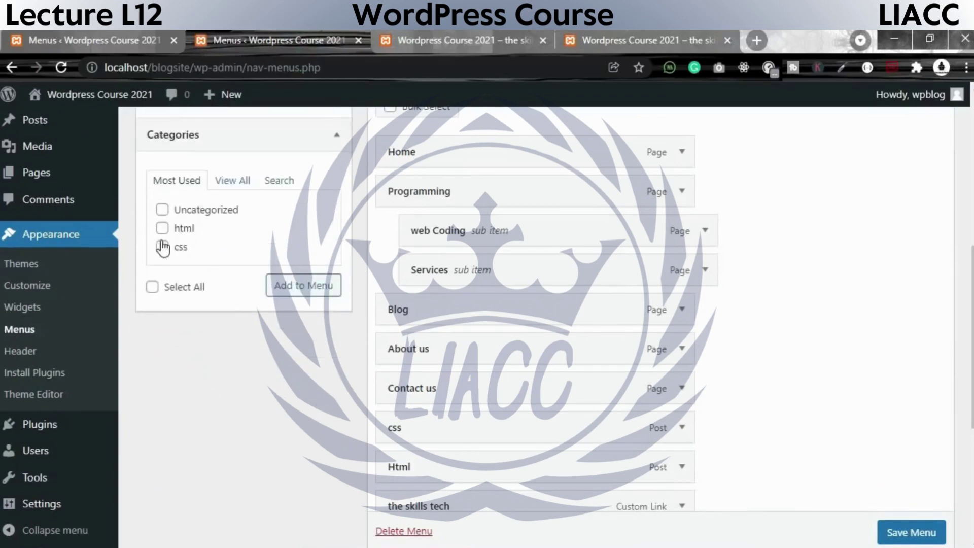
click(232, 180)
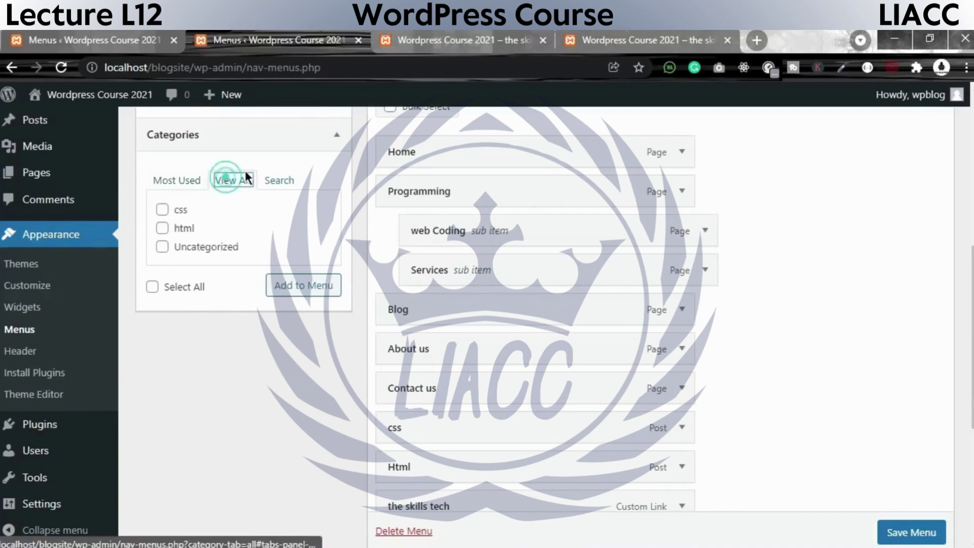
click(162, 209)
click(162, 228)
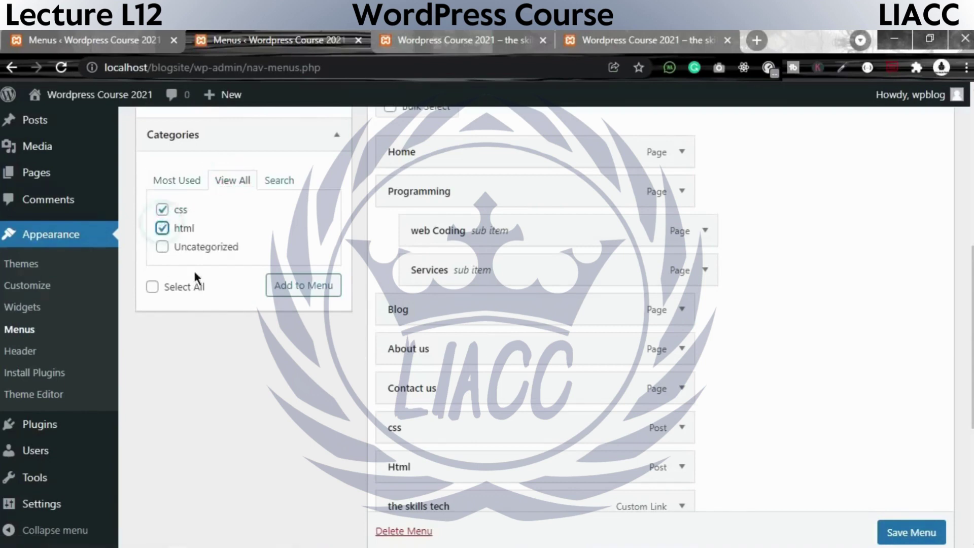
click(151, 287)
click(307, 289)
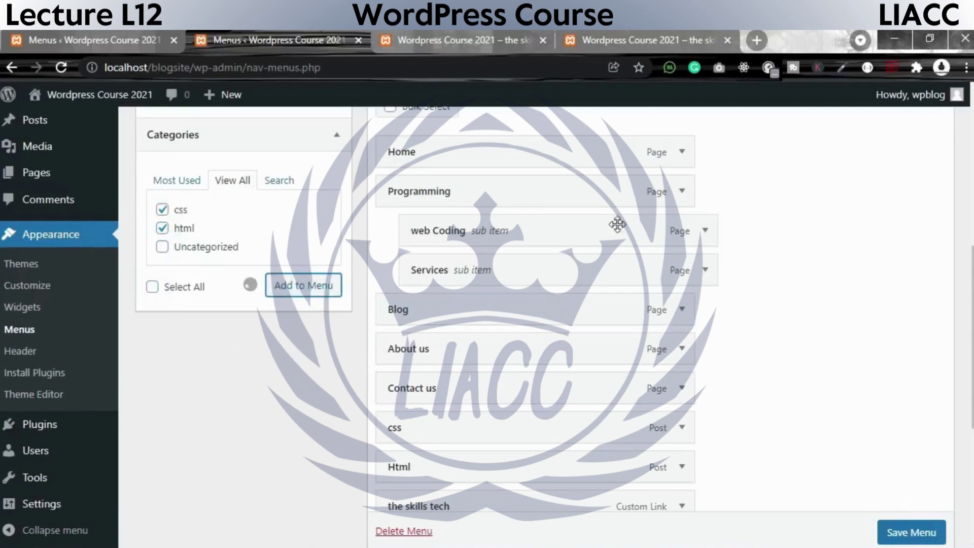
scroll(558, 365, down, 5)
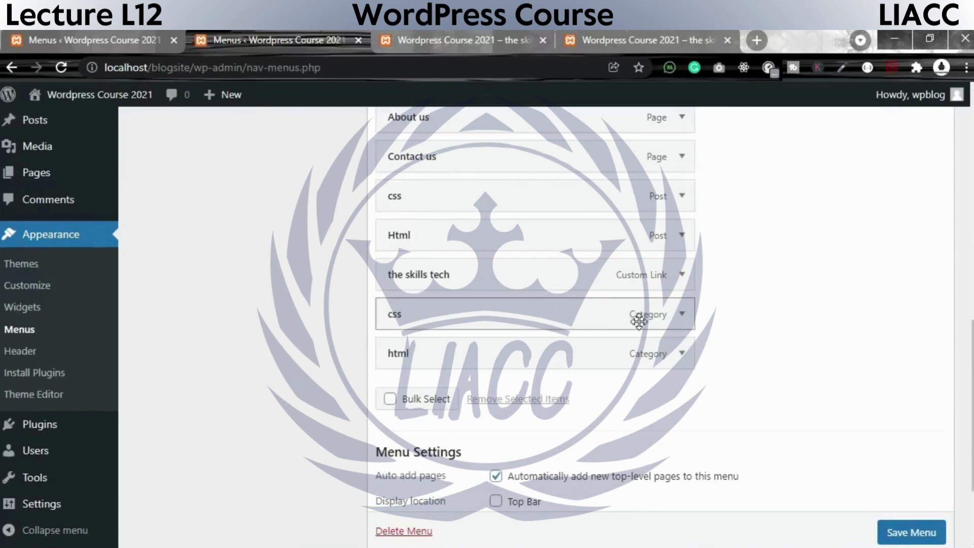
- Change the css category item's navigation label to "php" and save the menu
click(683, 317)
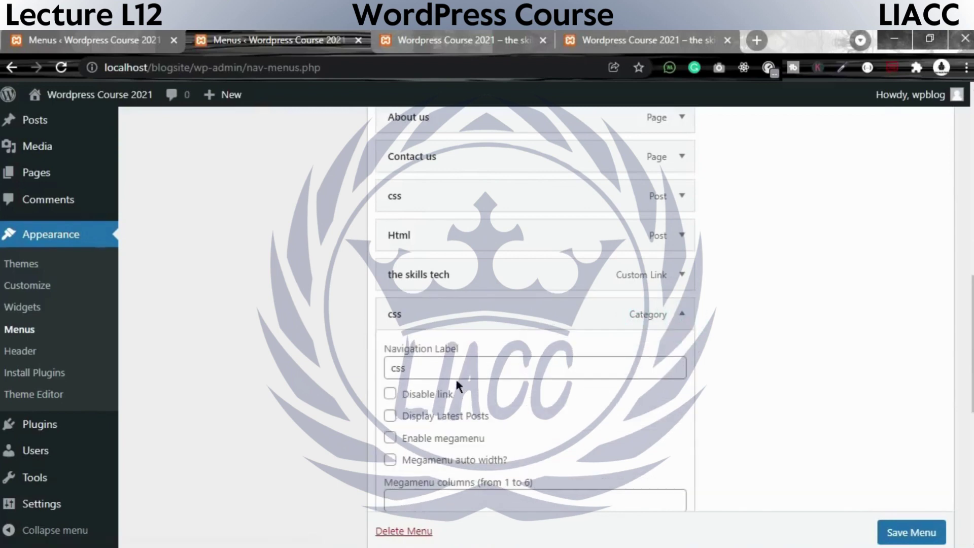
drag(454, 375, 371, 378)
key(BackSpace)
text(php)
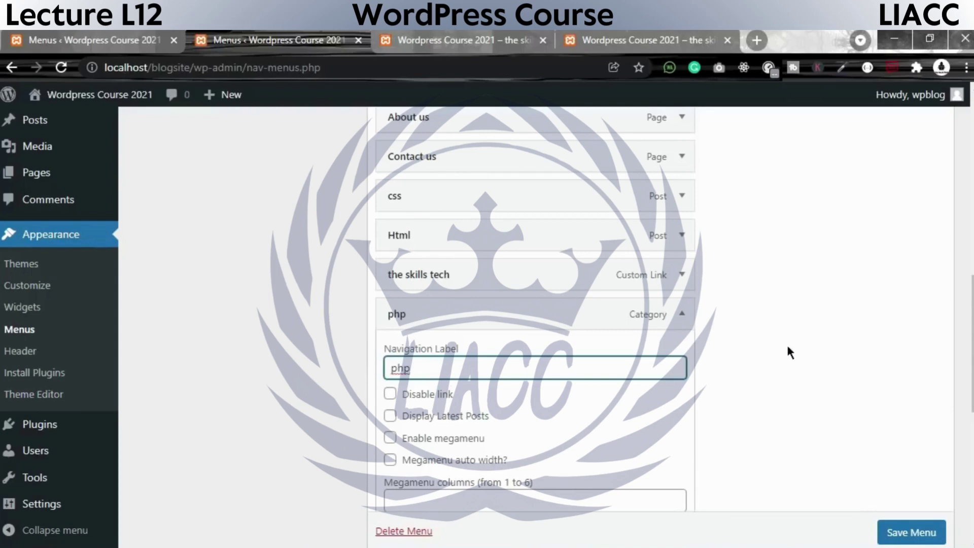
key(Return)
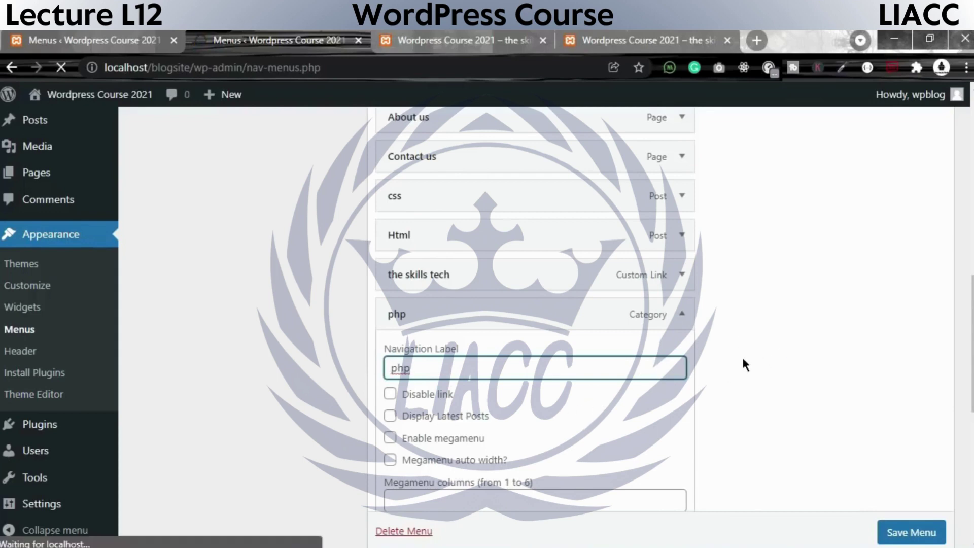
- Change the html category item's navigation label to "javascript" and save the menu
scroll(520, 402, down, 7)
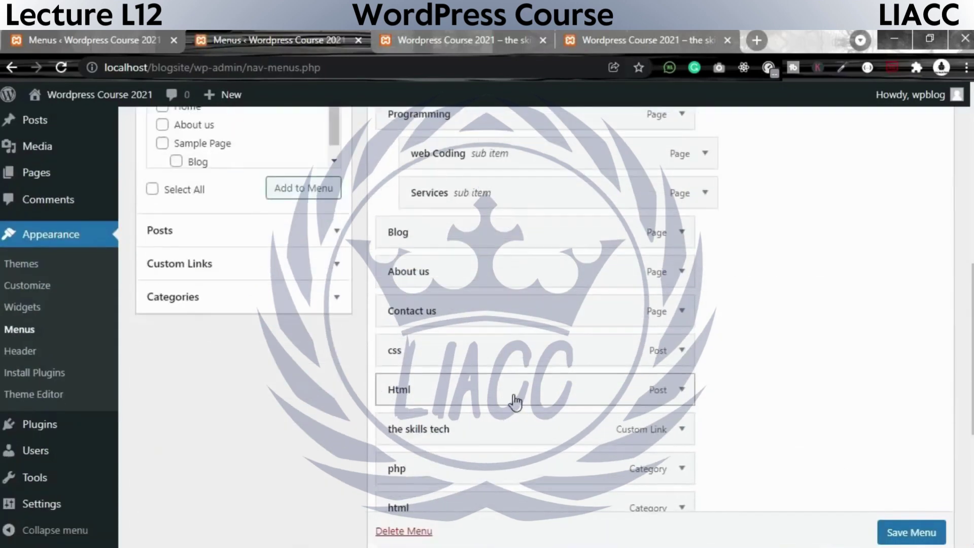
scroll(515, 401, down, 3)
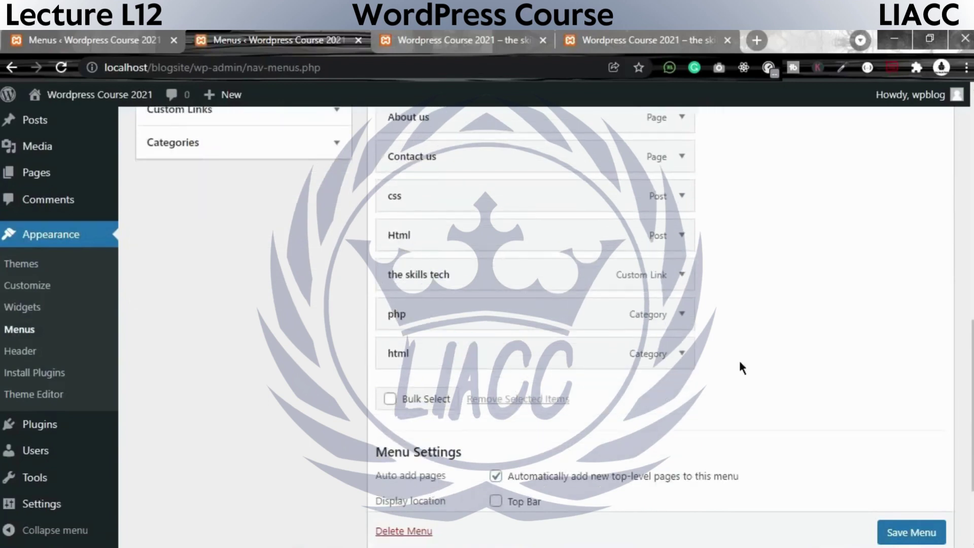
click(682, 354)
drag(457, 402, 301, 404)
key(BackSpace)
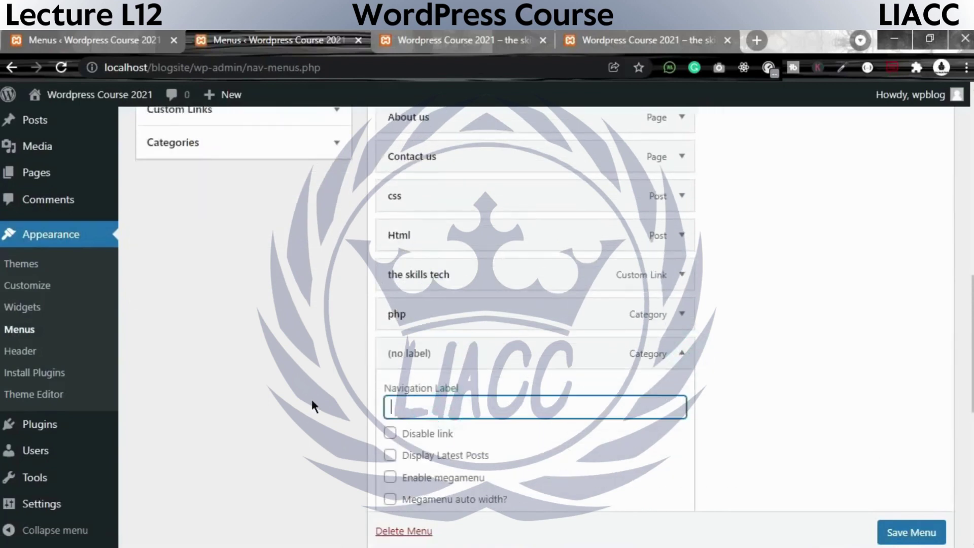
text(javascript)
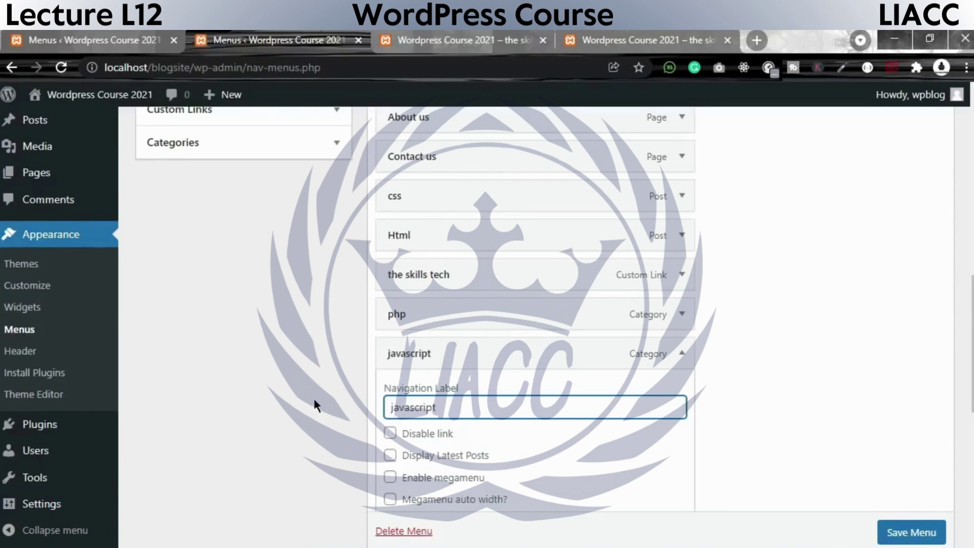
key(Return)
scroll(757, 336, down, 4)
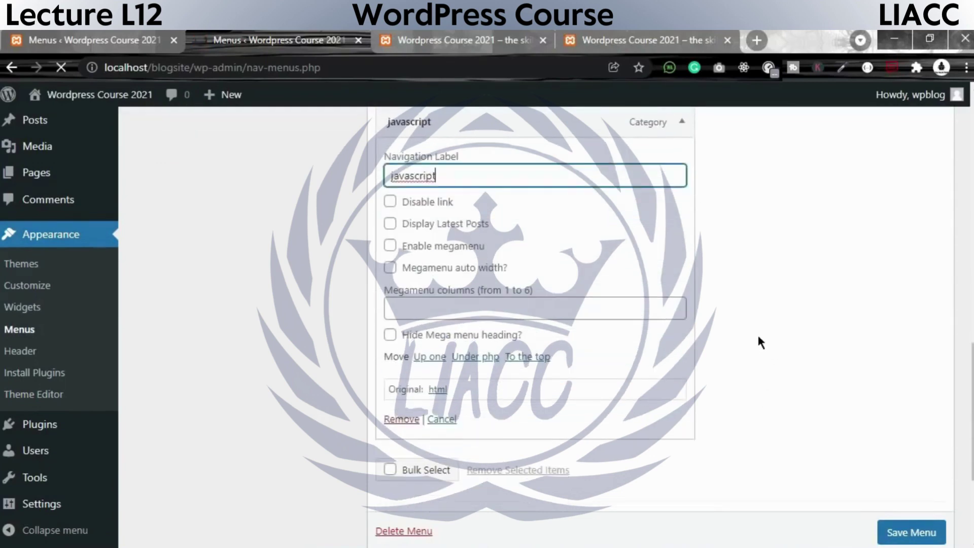
- Review the main menu's items and settings and save the menu once more
scroll(503, 314, down, 5)
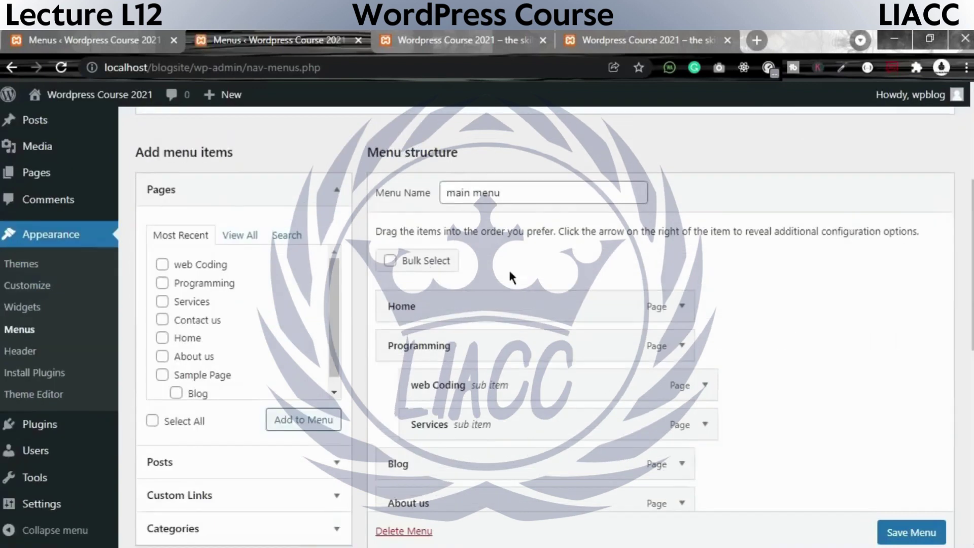
scroll(586, 351, down, 5)
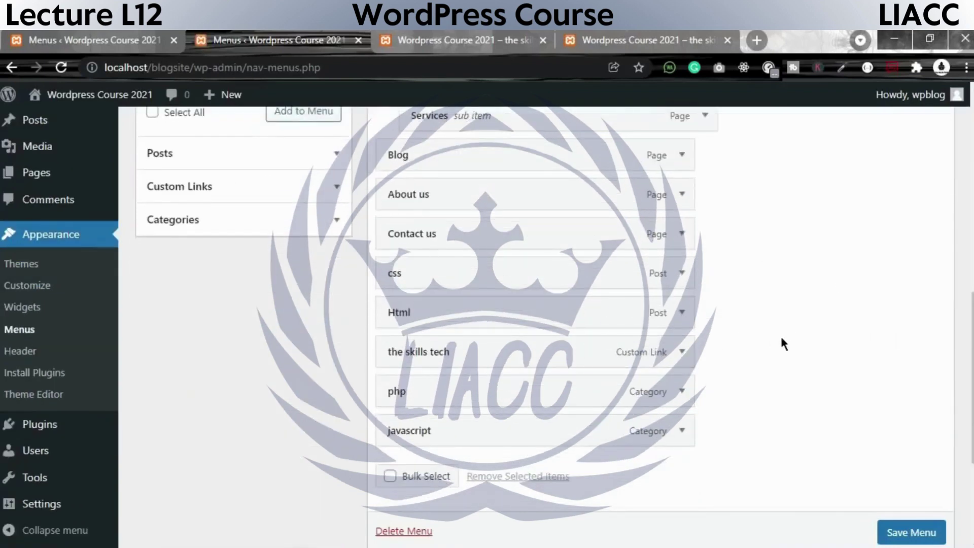
scroll(516, 250, down, 4)
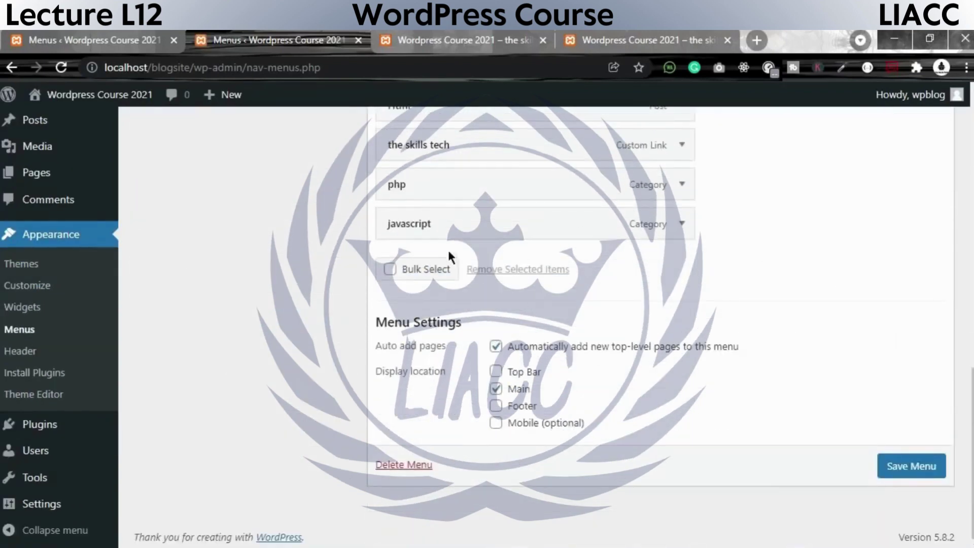
click(898, 467)
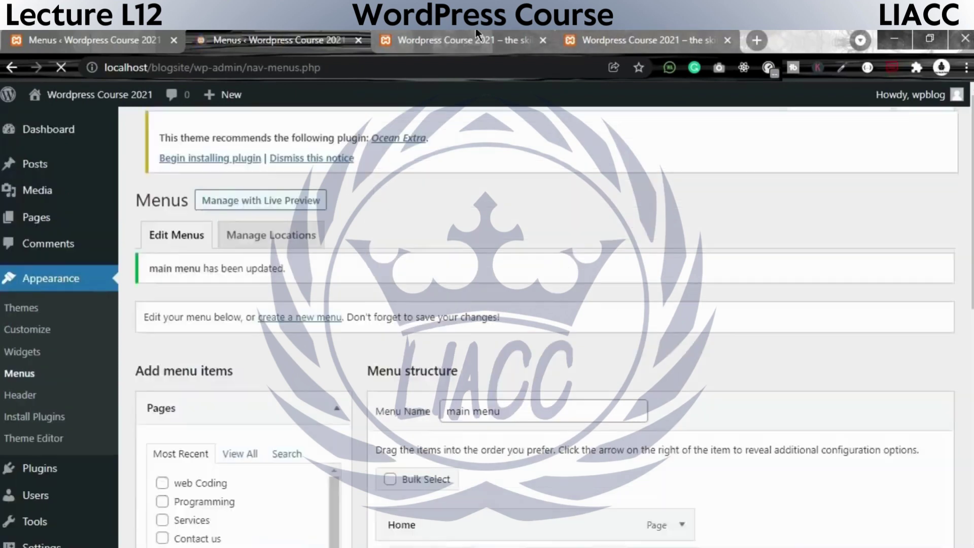
- Reload the front page, check the php and javascript items in its navigation, and return to the menu editor
click(477, 38)
click(60, 70)
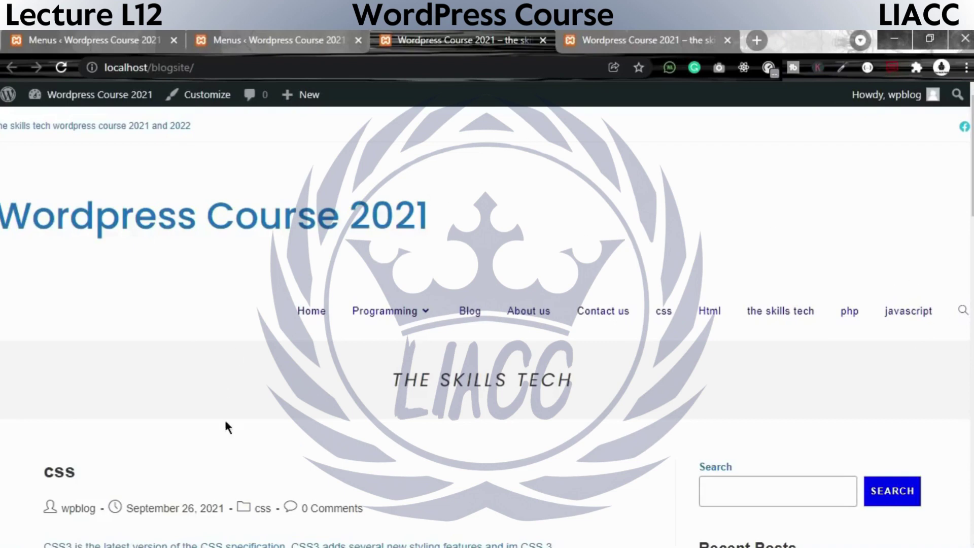
click(282, 35)
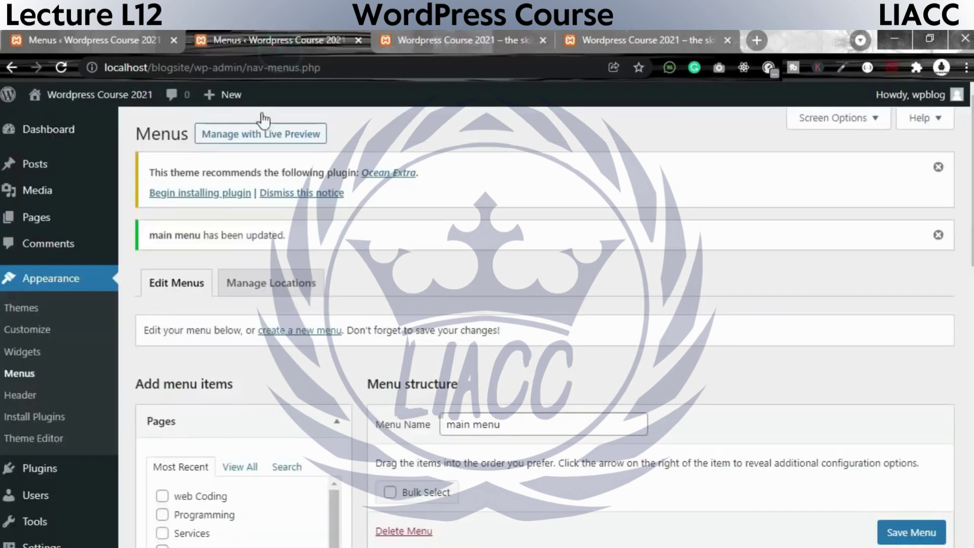
scroll(280, 384, down, 3)
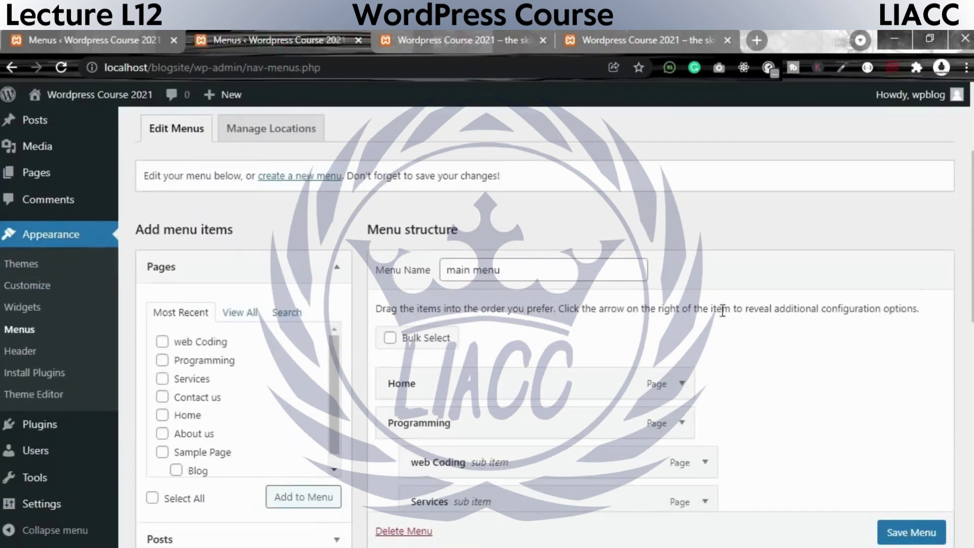
- Open the site's widget management page and remove the Search block from the Default Sidebar
scroll(325, 256, down, 6)
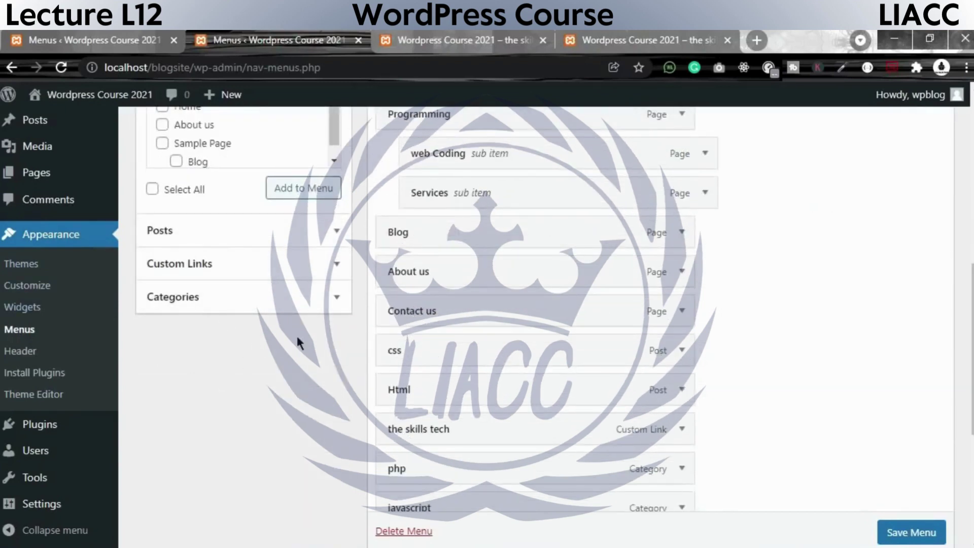
scroll(530, 333, down, 5)
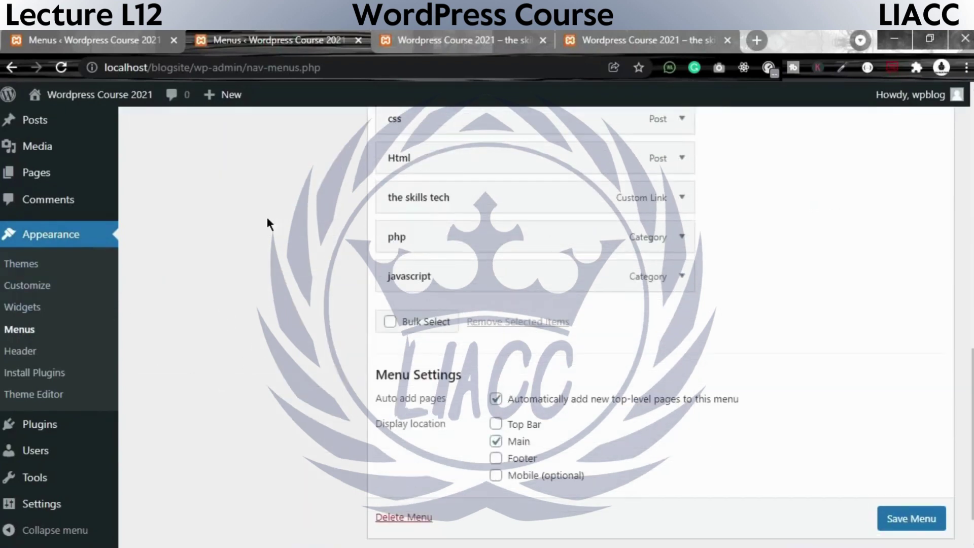
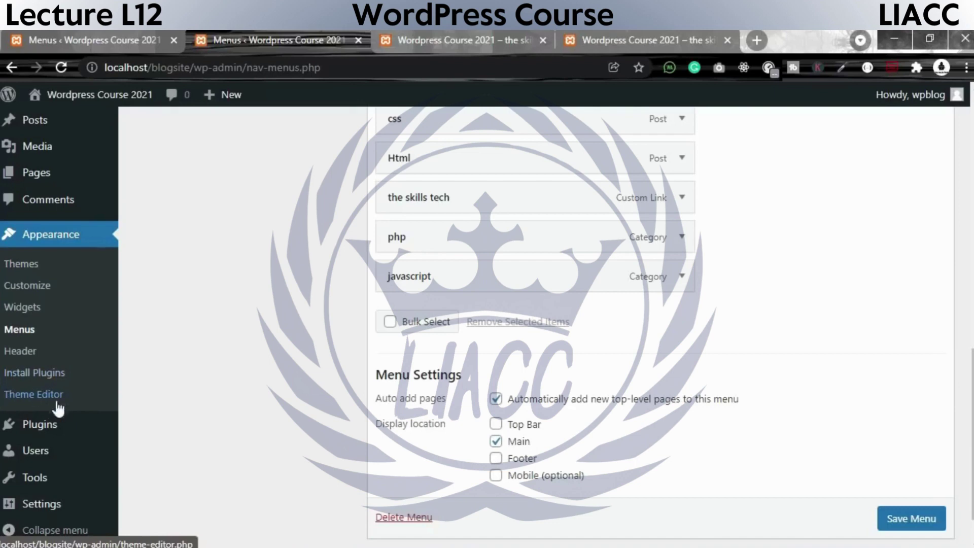
click(24, 306)
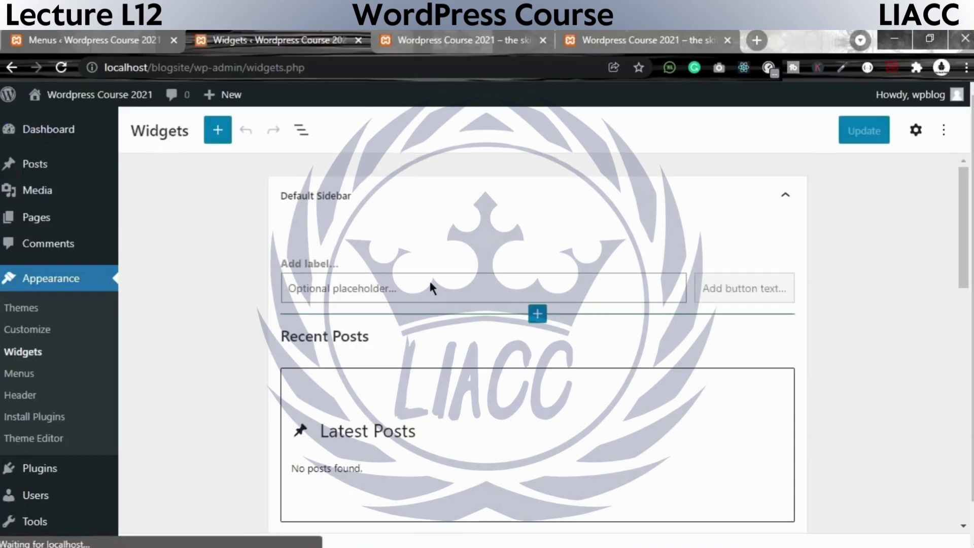
click(409, 286)
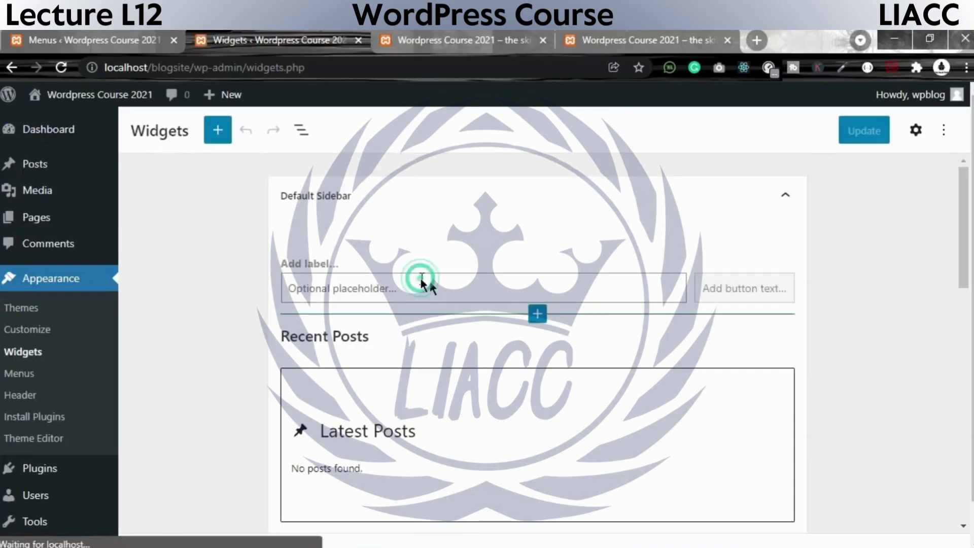
click(733, 287)
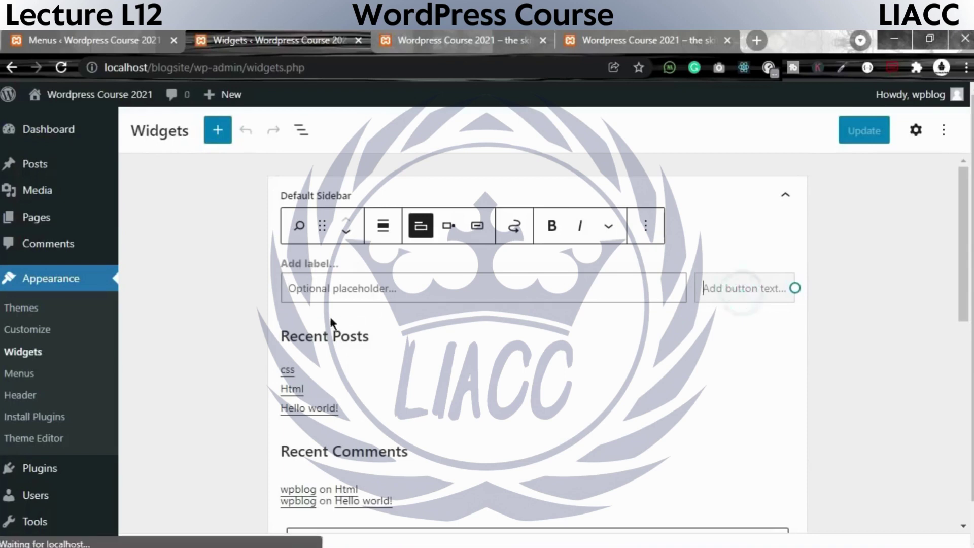
click(646, 225)
click(689, 484)
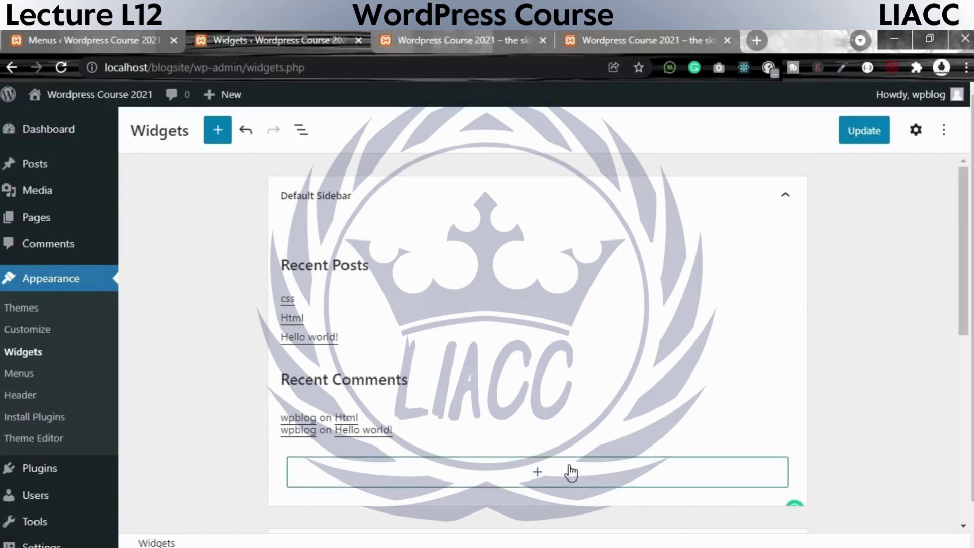
- Look through the widget areas, checking the Default Sidebar's block choices and the contents of the Left Sidebar and Search Results Sidebar
scroll(528, 409, down, 5)
click(527, 248)
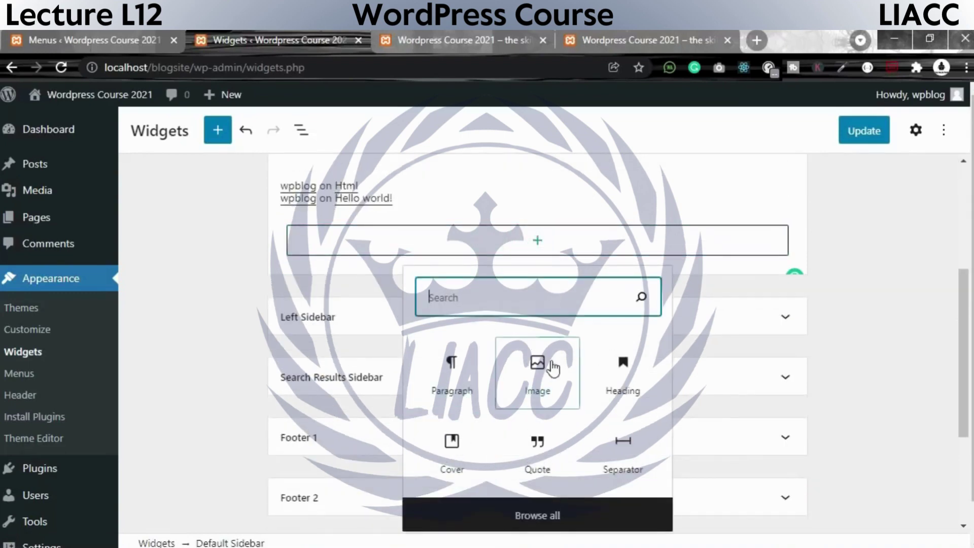
click(184, 339)
scroll(272, 358, down, 4)
scroll(347, 249, up, 2)
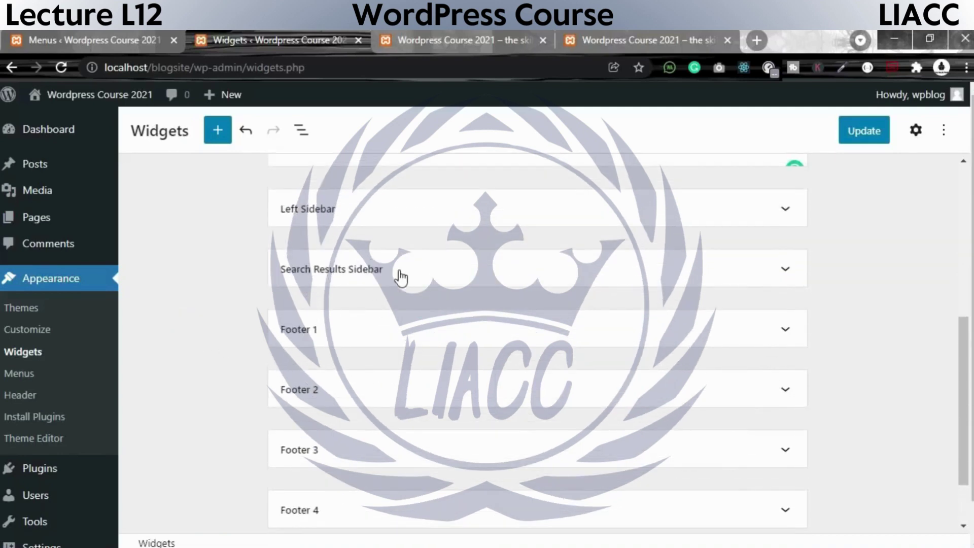
right_click(784, 270)
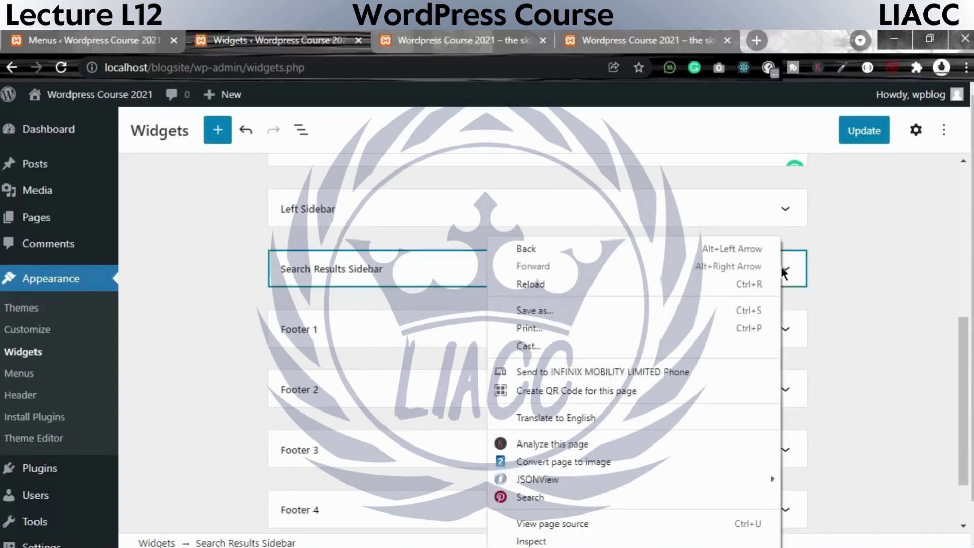
click(784, 270)
click(785, 269)
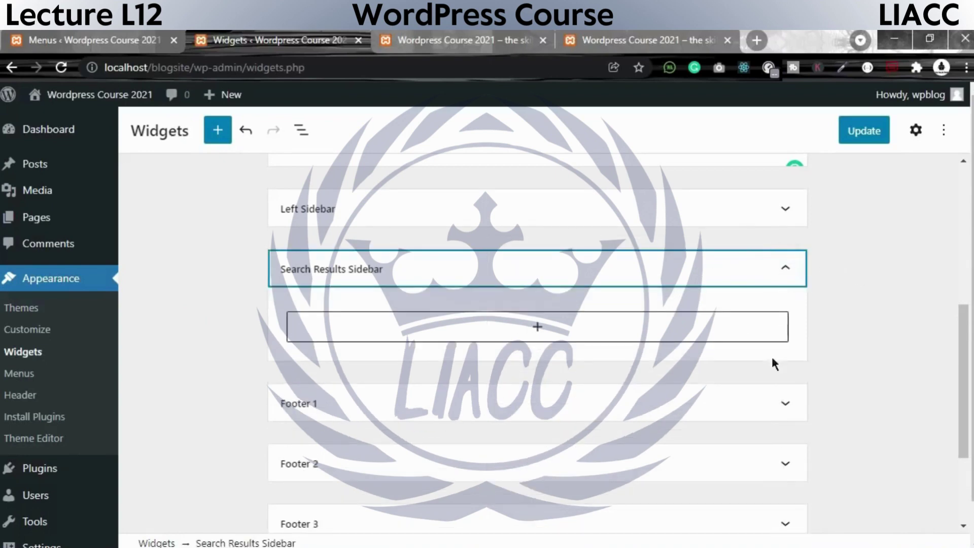
click(781, 210)
click(784, 208)
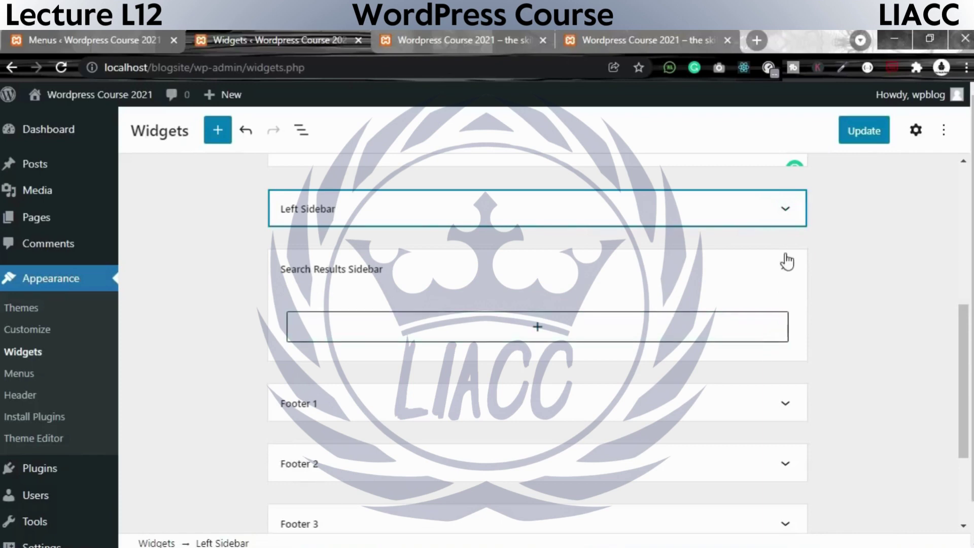
scroll(765, 301, up, 5)
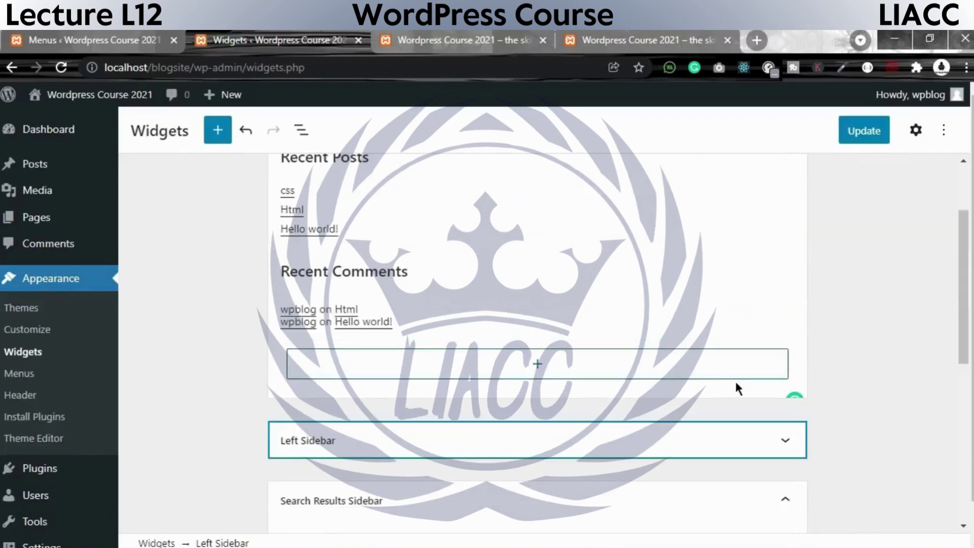
scroll(738, 387, down, 5)
click(785, 268)
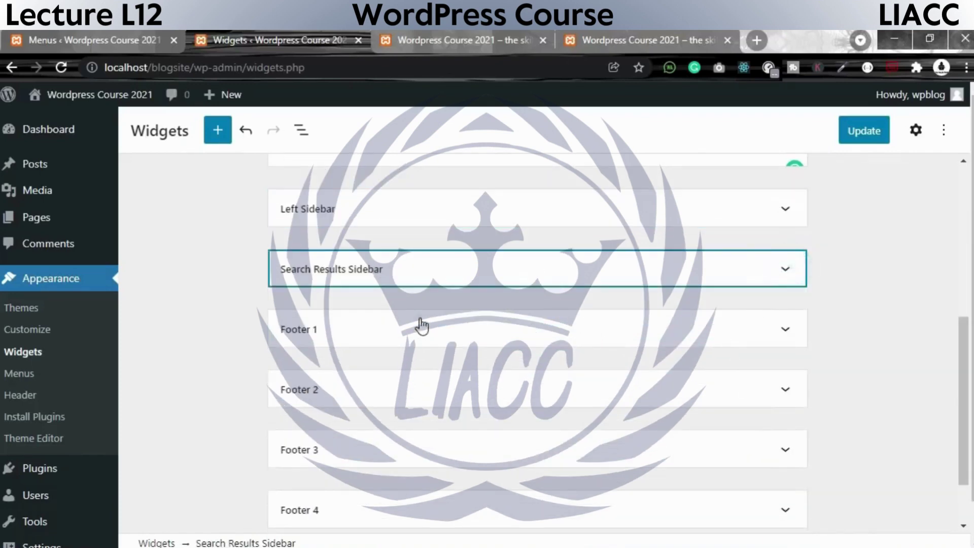
- Add an Image block to Footer 1, upload the headphone picture 02 into it and caption it "headphones"
click(503, 332)
click(561, 398)
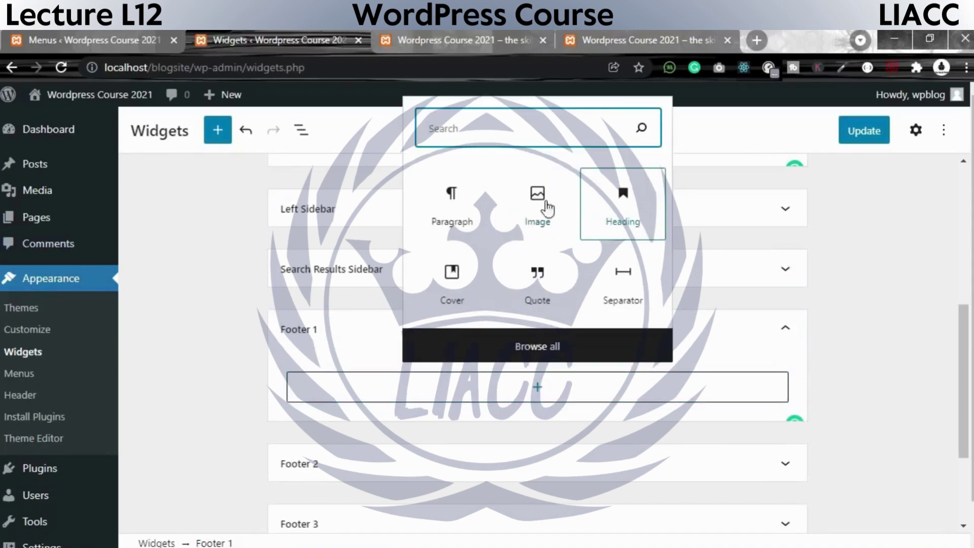
click(536, 197)
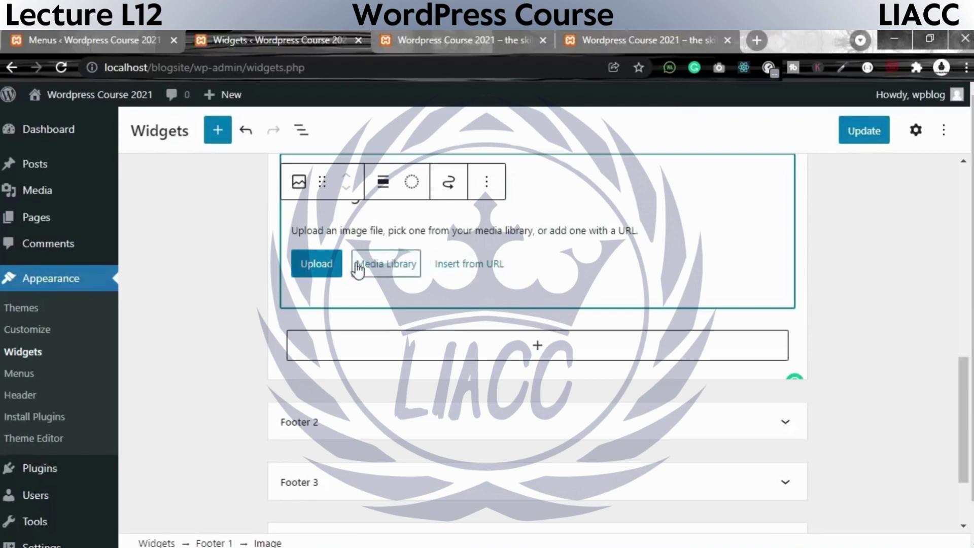
click(335, 265)
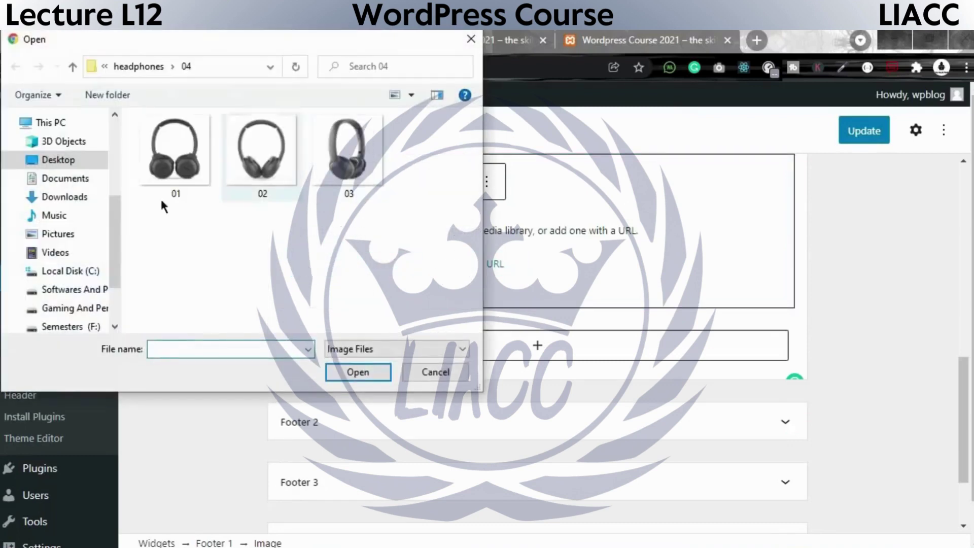
click(230, 163)
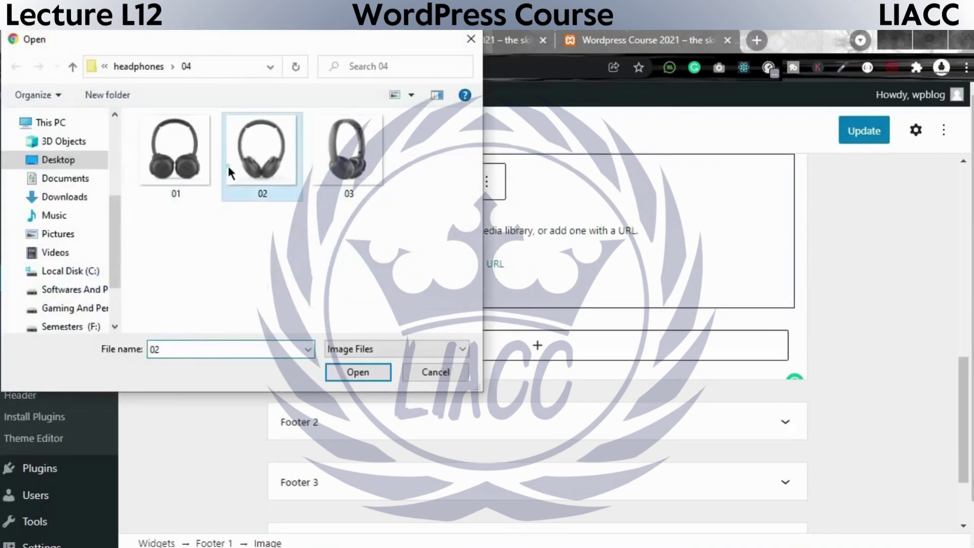
click(357, 374)
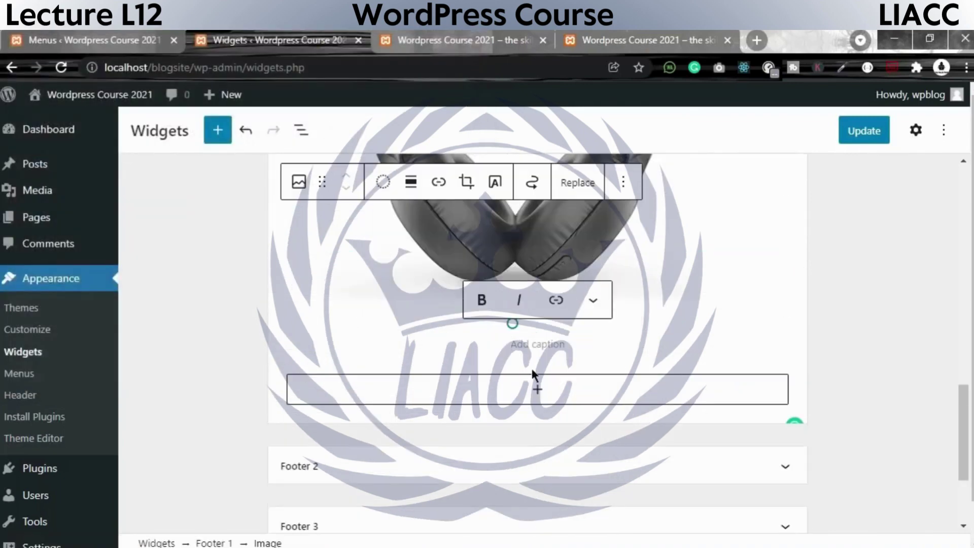
text(headphones)
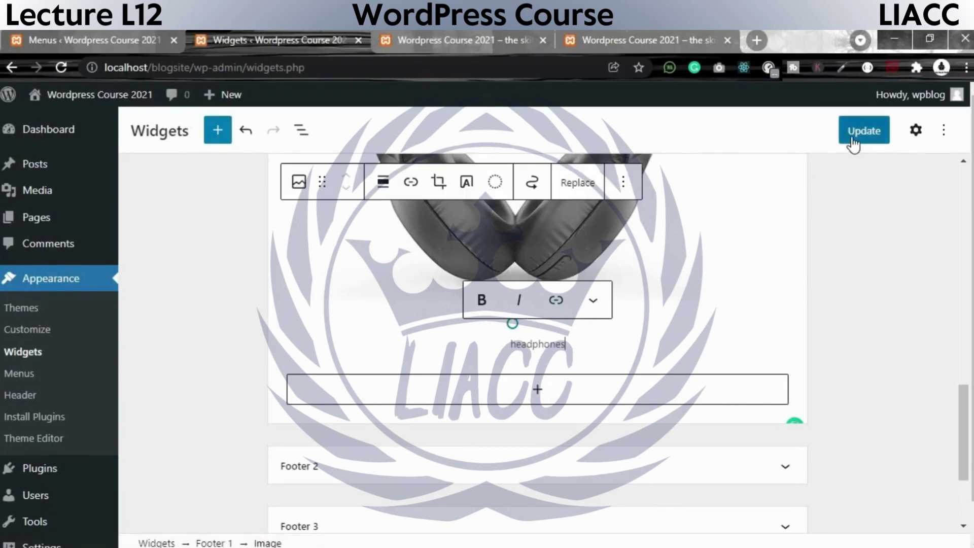
scroll(502, 448, down, 3)
scroll(444, 346, up, 3)
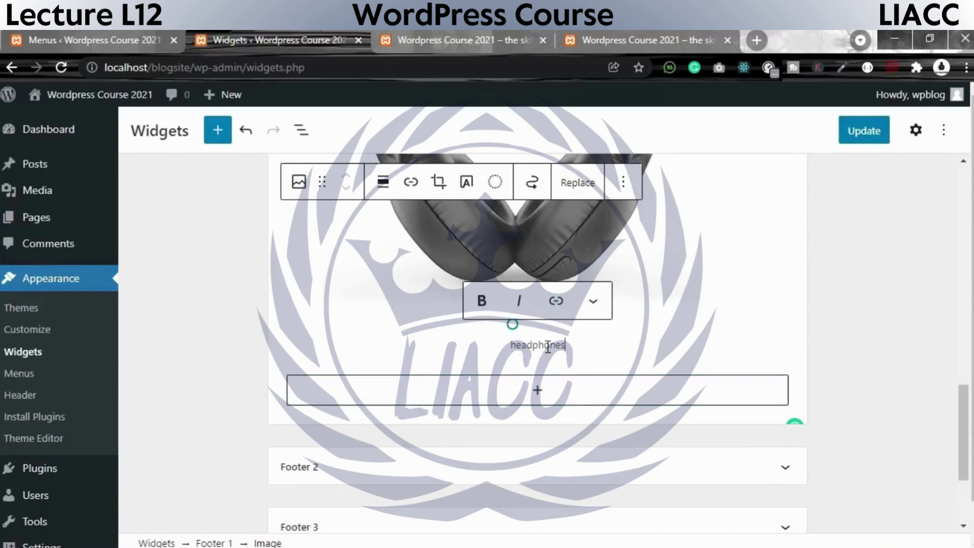
- Apply the purple and yellow duotone filter to the headphone image in Footer 1
drag(562, 345, 478, 339)
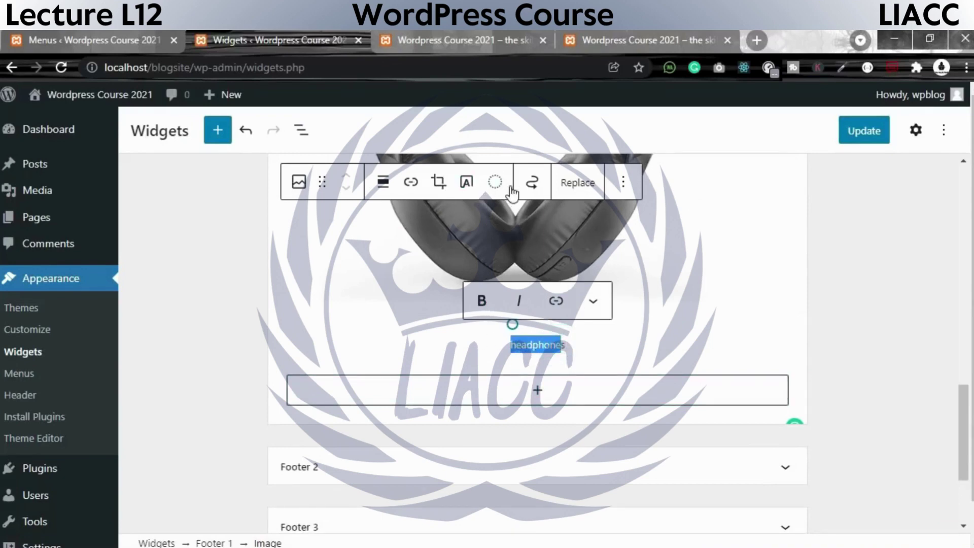
click(493, 182)
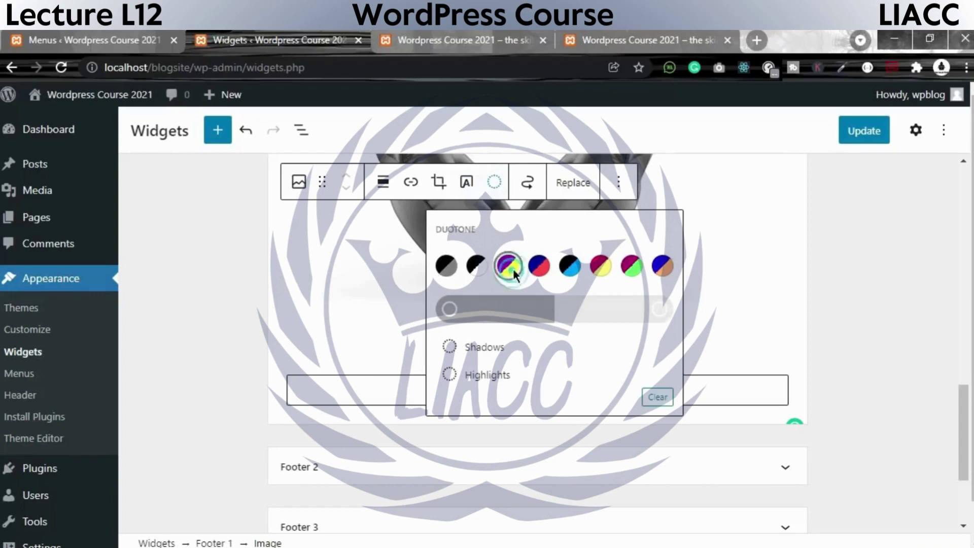
click(512, 269)
scroll(532, 268, up, 3)
scroll(544, 324, down, 2)
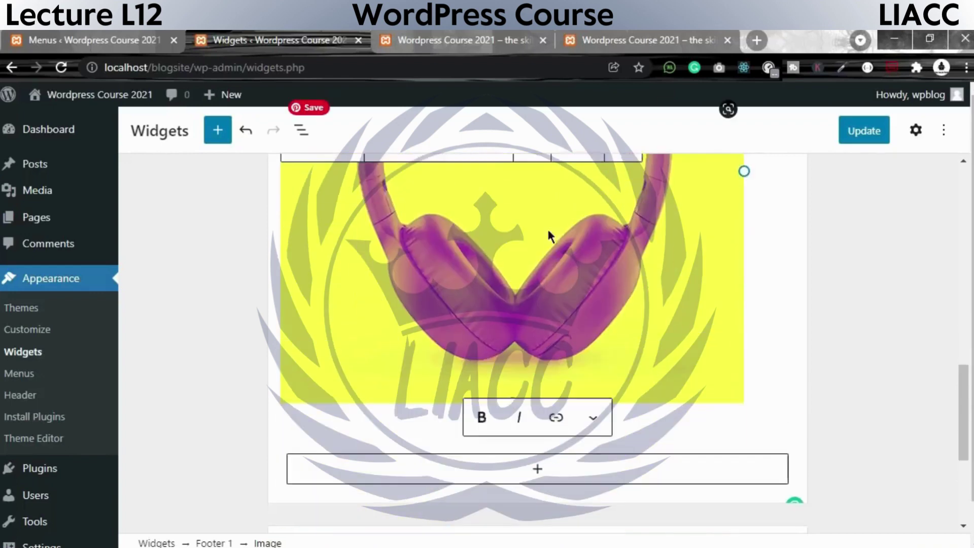
scroll(547, 226, up, 2)
scroll(469, 256, up, 3)
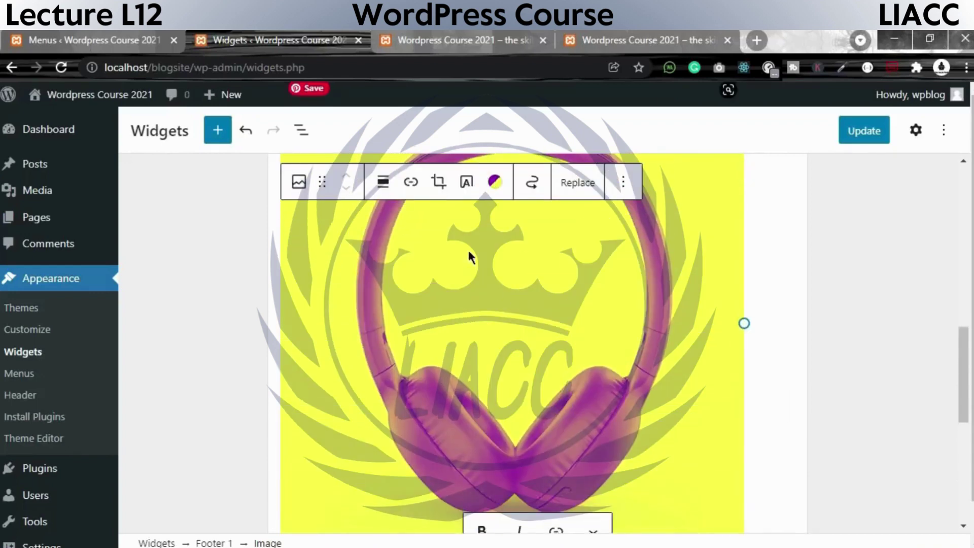
- Convert the image into a cover with overlaid text and move its "headphones" paragraph above the cover
click(438, 183)
click(411, 183)
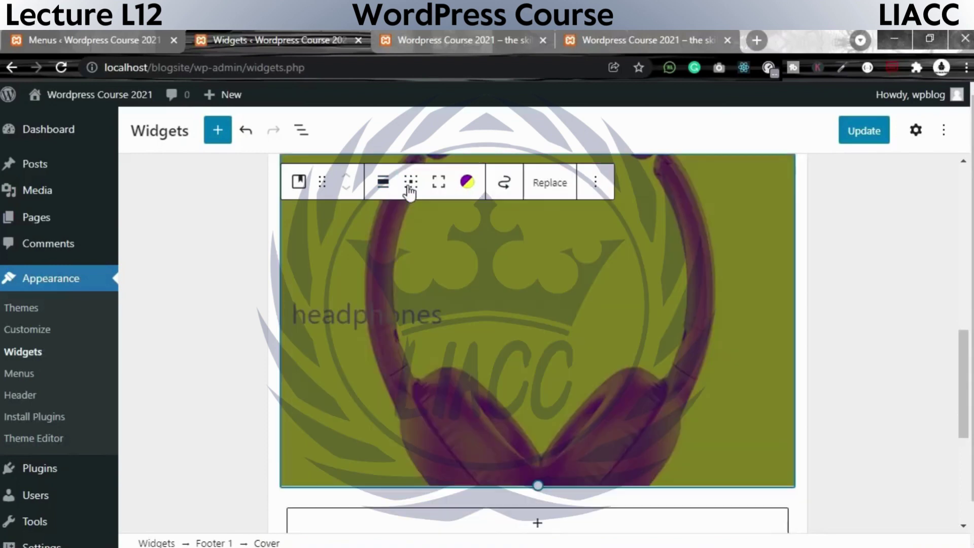
click(396, 317)
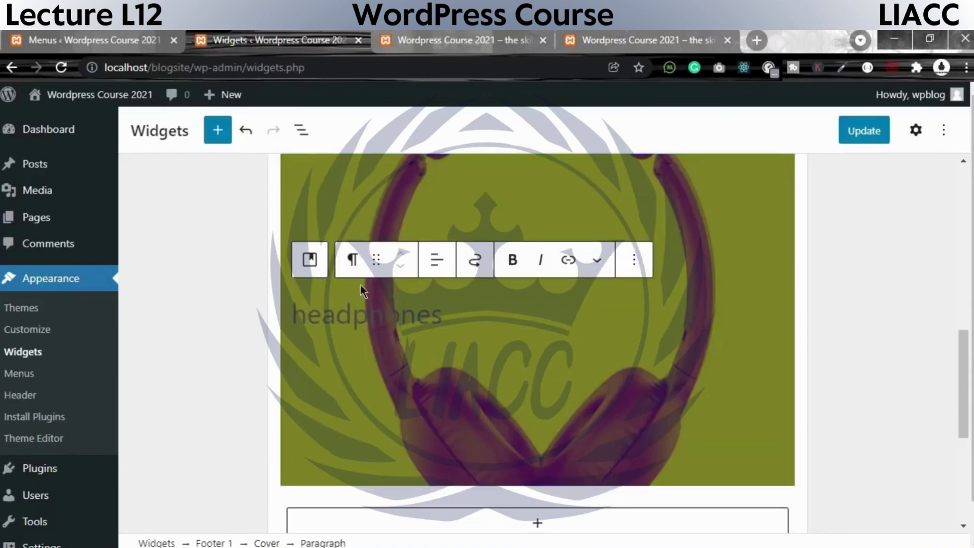
drag(376, 260, 489, 188)
- Give the cover's empty title a light green text color and enter "Headphones" as the title
click(636, 333)
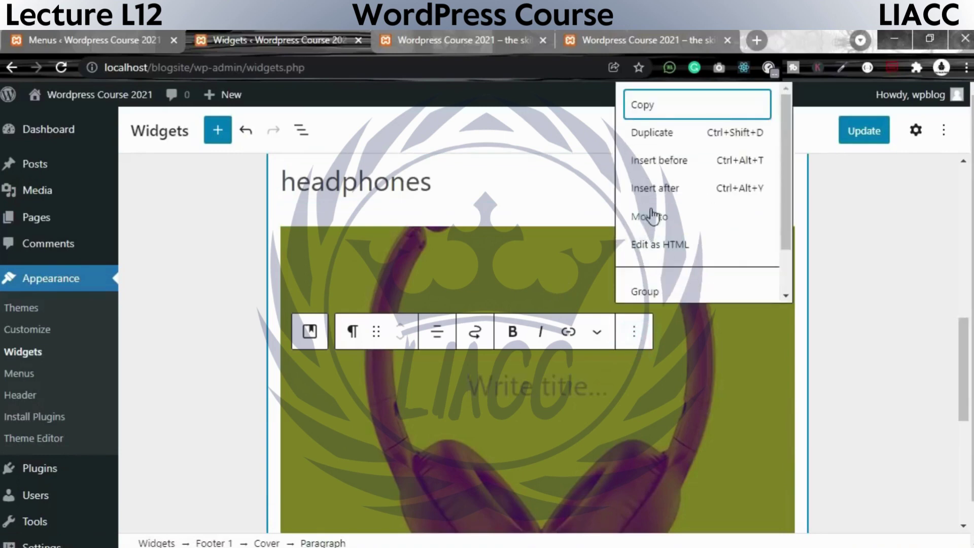
click(598, 336)
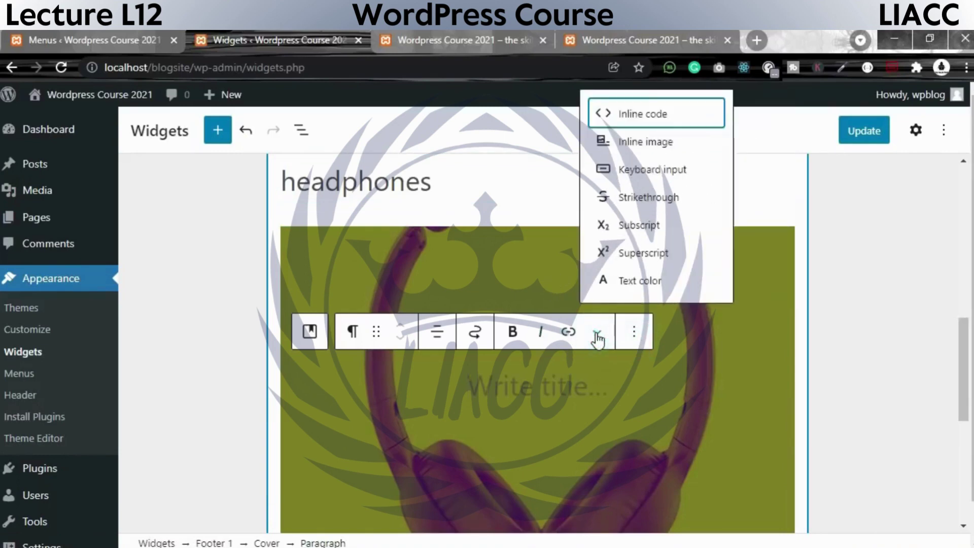
click(612, 277)
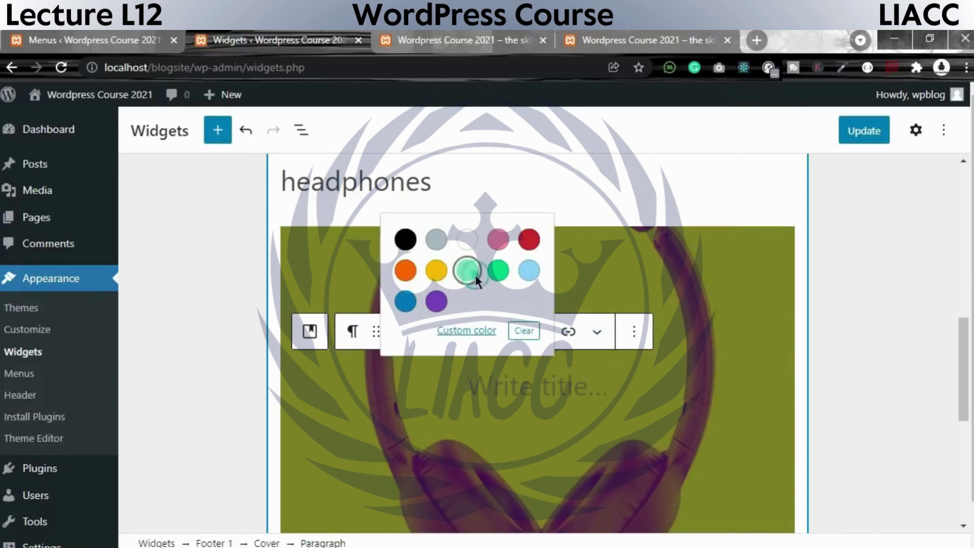
click(465, 270)
scroll(544, 294, down, 5)
scroll(556, 349, up, 2)
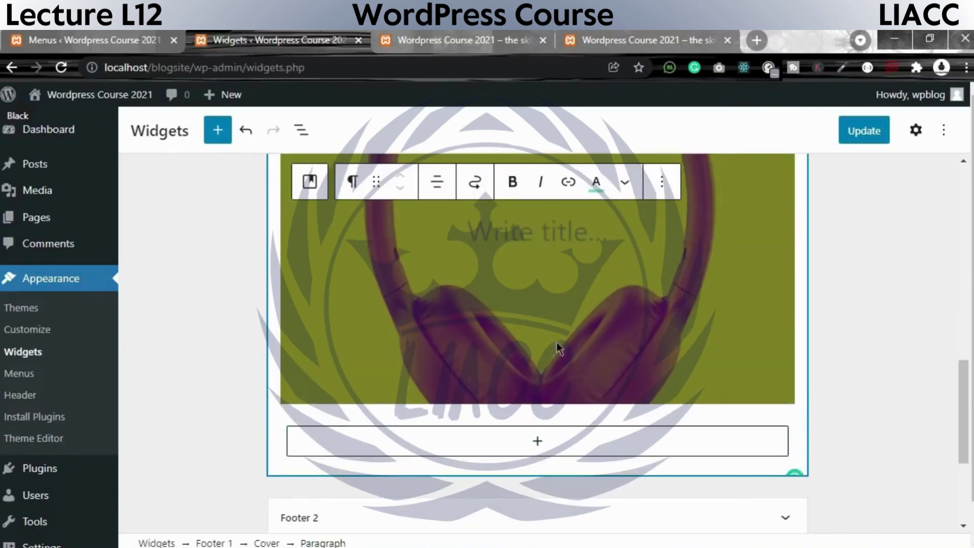
text(Head)
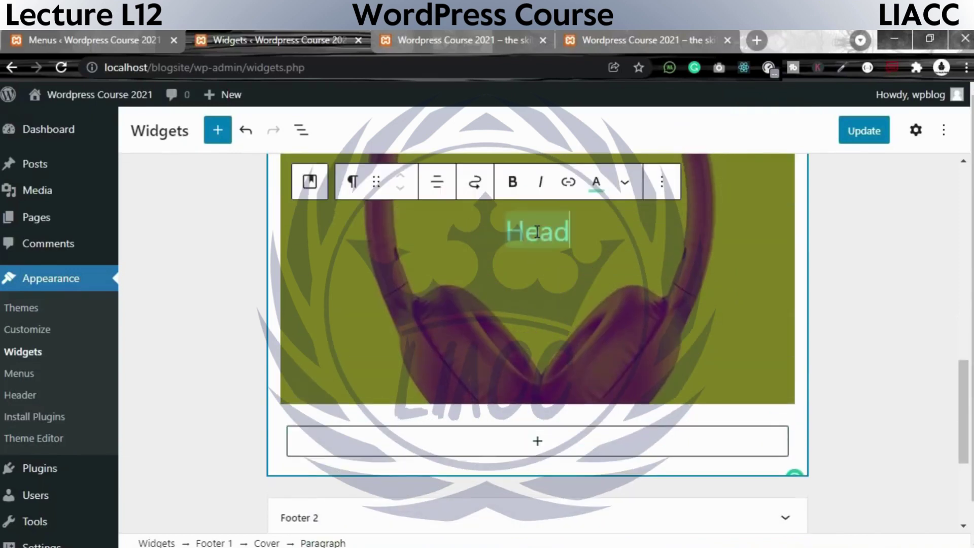
text(phones)
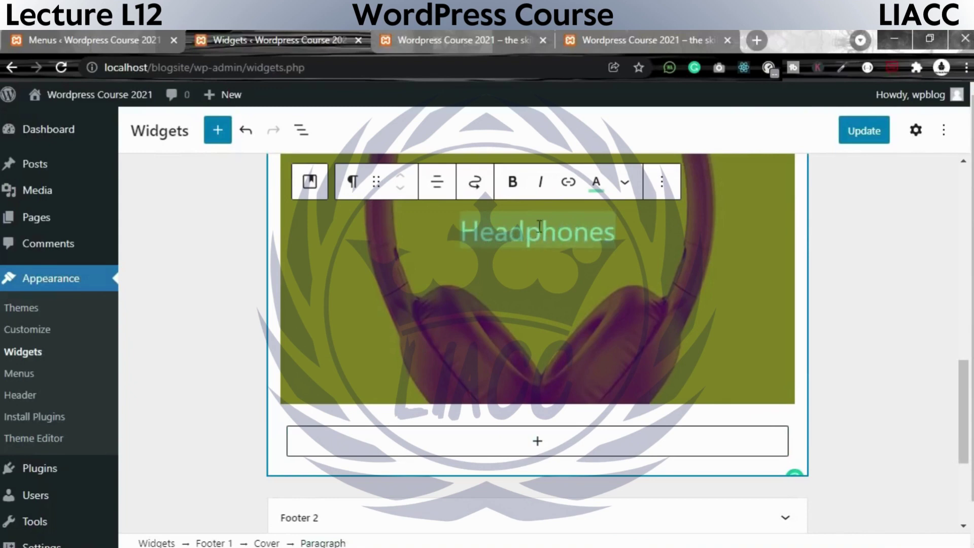
- Check the finished Footer 1 cover and save the widget changes
scroll(547, 425, down, 3)
scroll(827, 355, up, 5)
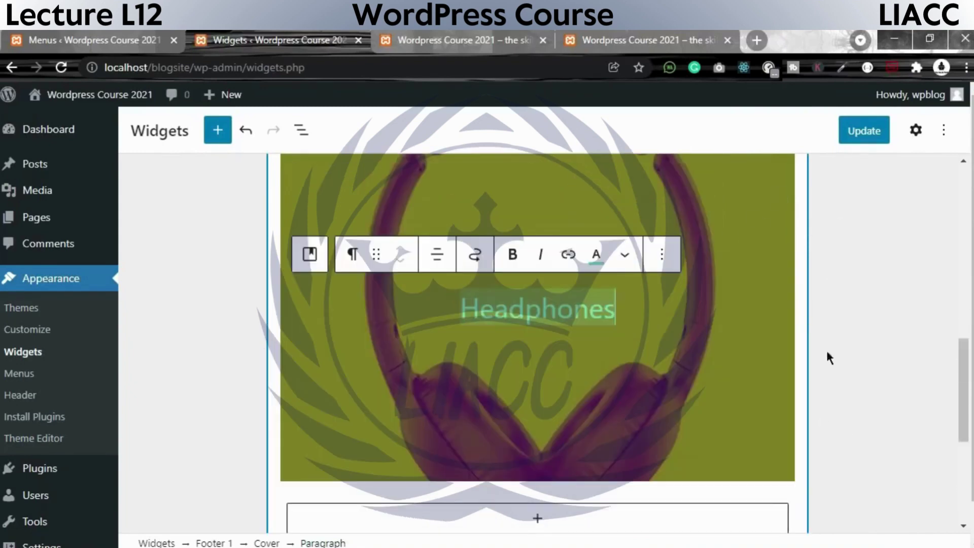
scroll(794, 474, down, 5)
click(864, 130)
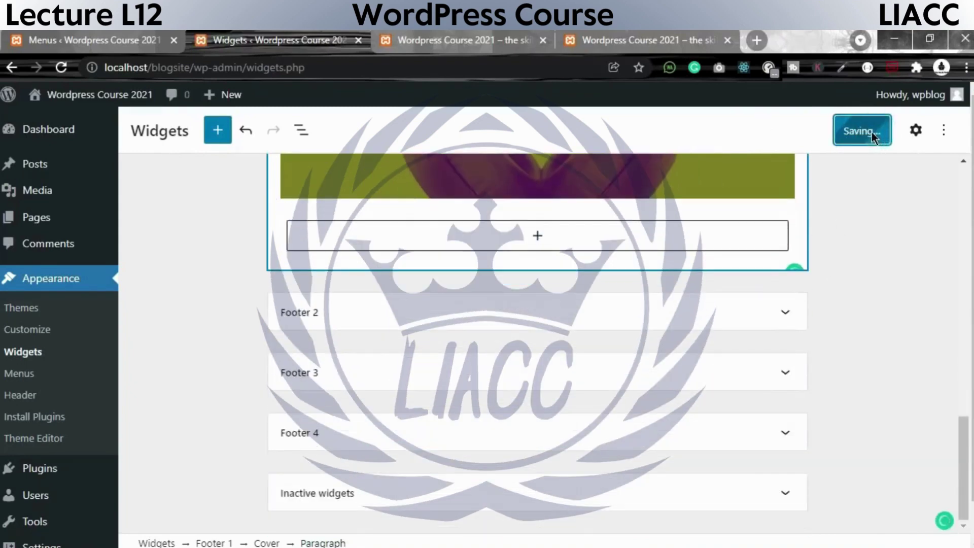
- Reload the live site and examine the headphone cover in its footer
click(459, 39)
click(60, 68)
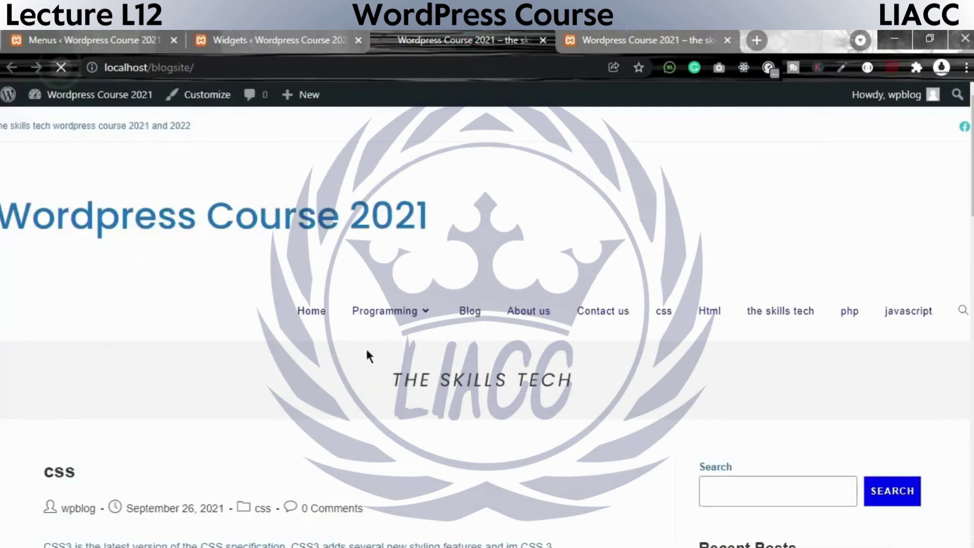
scroll(528, 310, down, 15)
scroll(527, 325, down, 2)
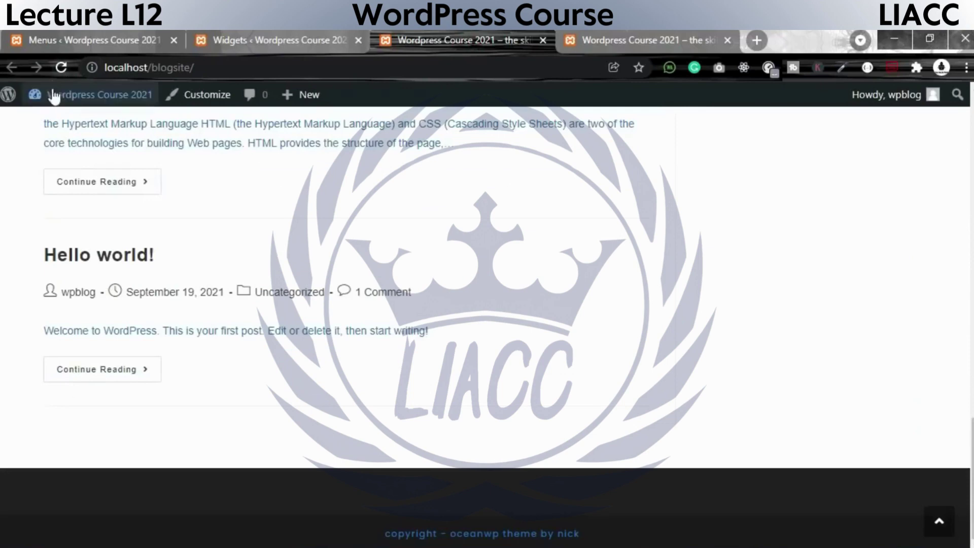
click(61, 68)
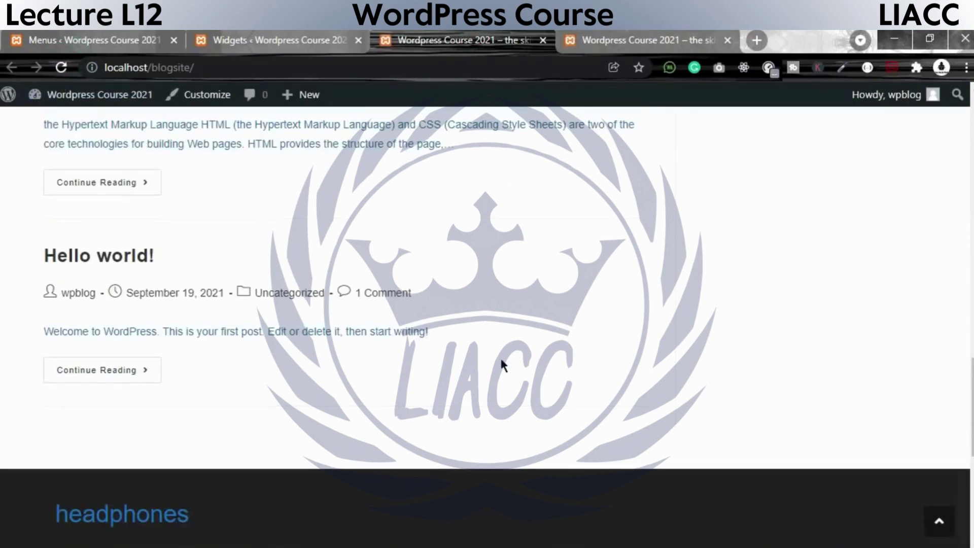
scroll(501, 360, down, 5)
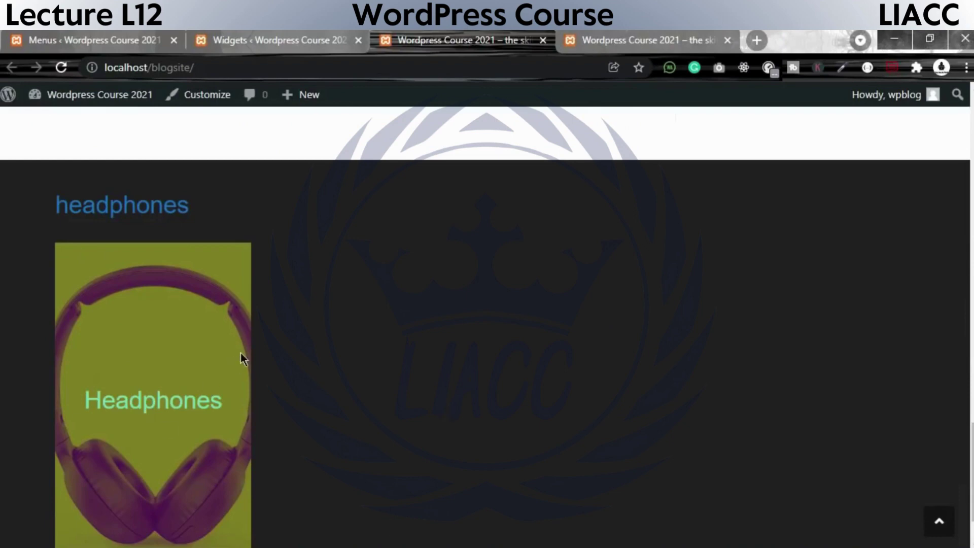
scroll(249, 353, down, 2)
- Return to the widget editor and add an empty paragraph block to Footer 2
click(311, 38)
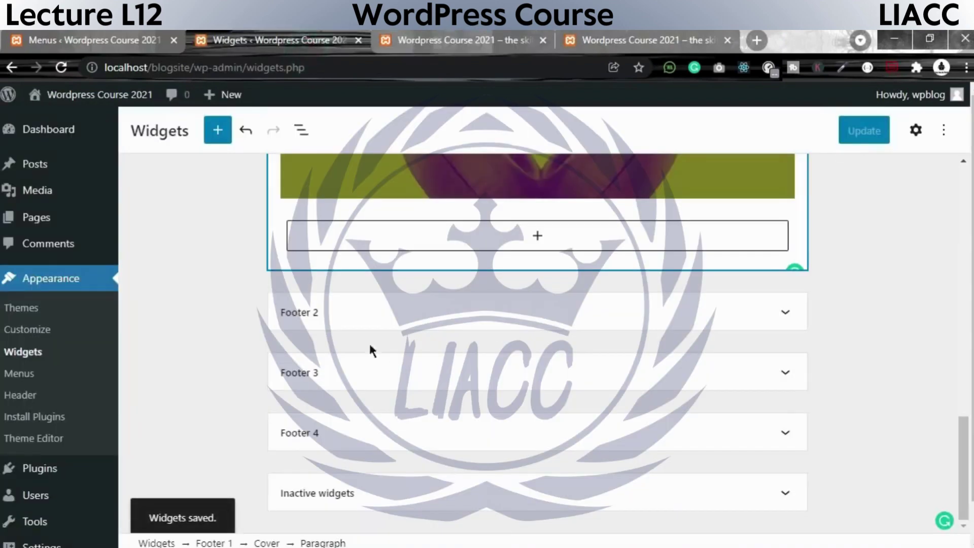
click(401, 319)
click(546, 381)
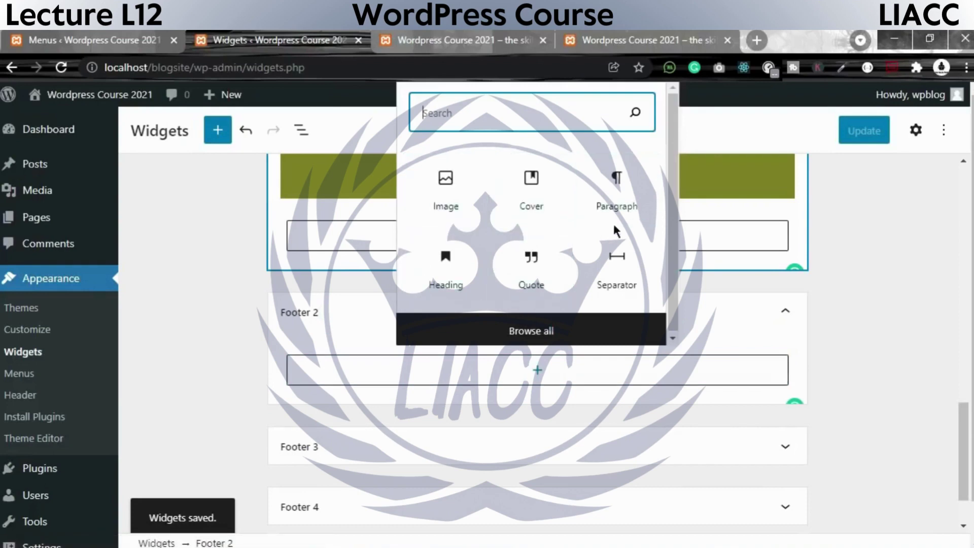
click(620, 197)
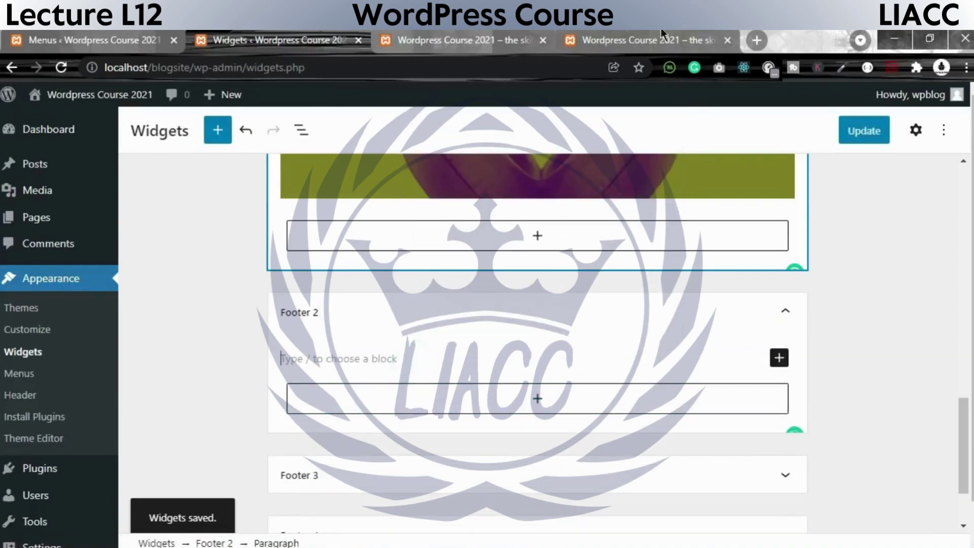
- Search the web for "dummy text" in a new tab, open lipsum.com and select its Lorem Ipsum passages for copying
click(757, 40)
text(d)
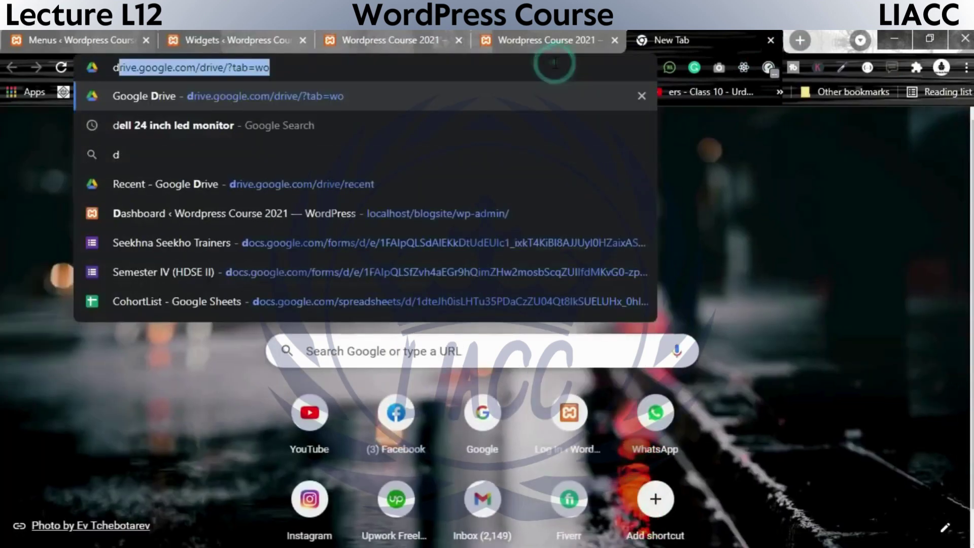
text(ummy)
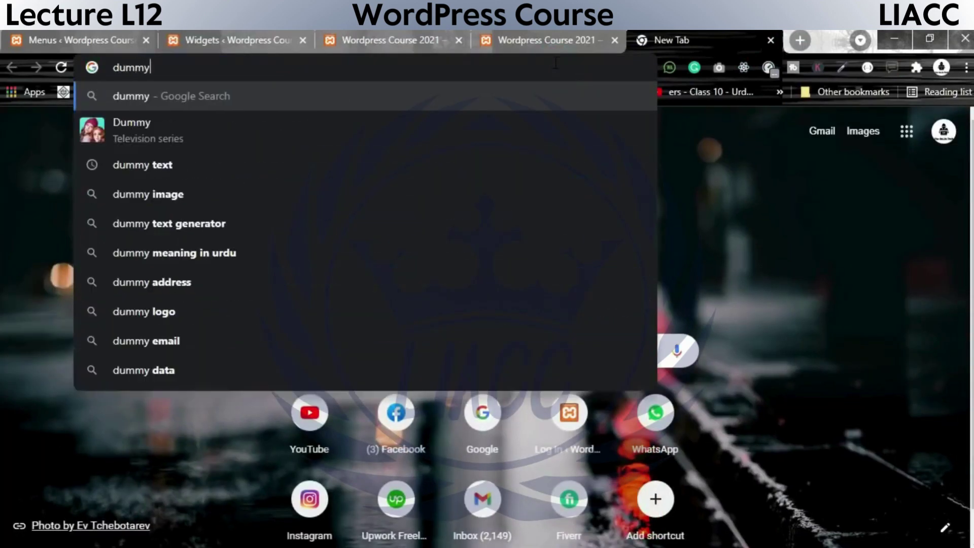
click(142, 164)
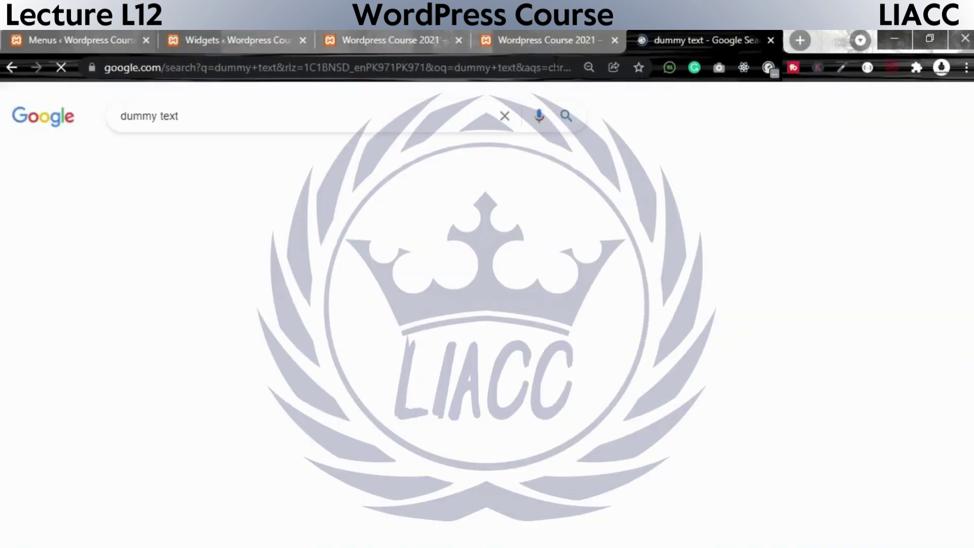
click(134, 236)
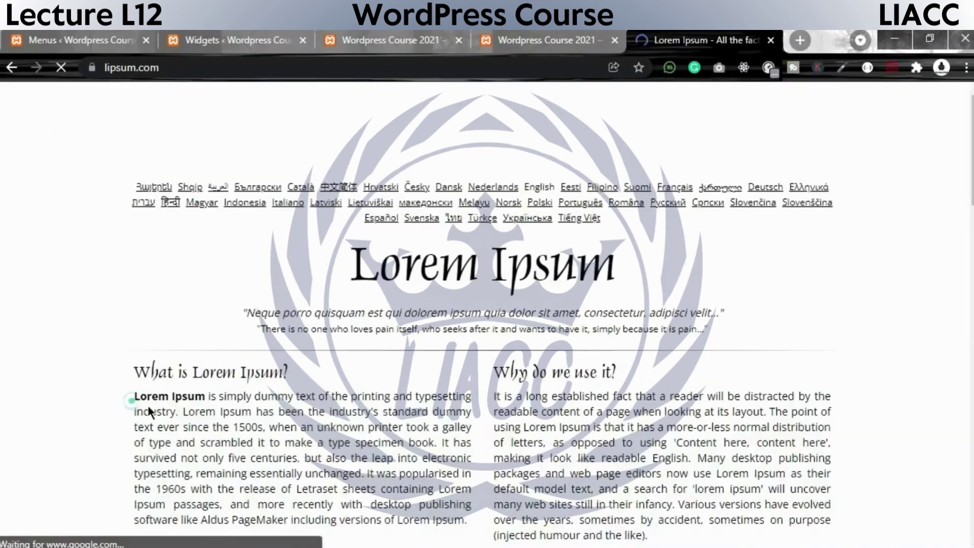
drag(390, 441, 238, 424)
- Paste the copied Lorem Ipsum content into the empty Footer 2 paragraph in the widget editor
click(554, 32)
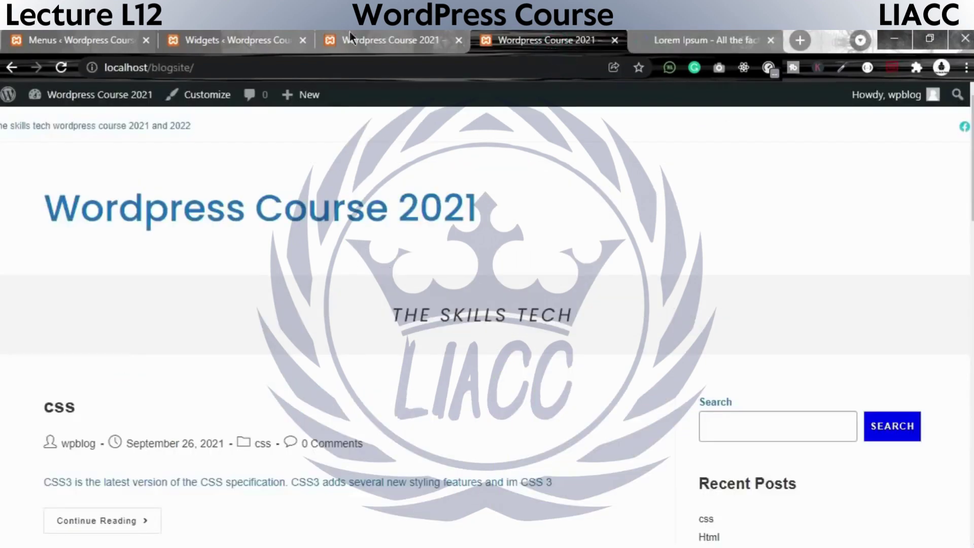
click(361, 32)
click(234, 32)
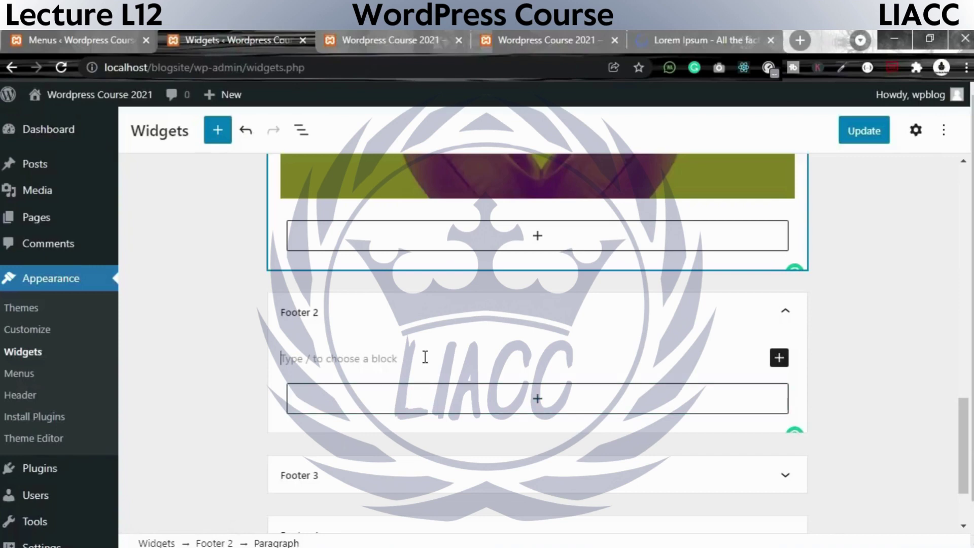
key(ctrl+v)
click(403, 366)
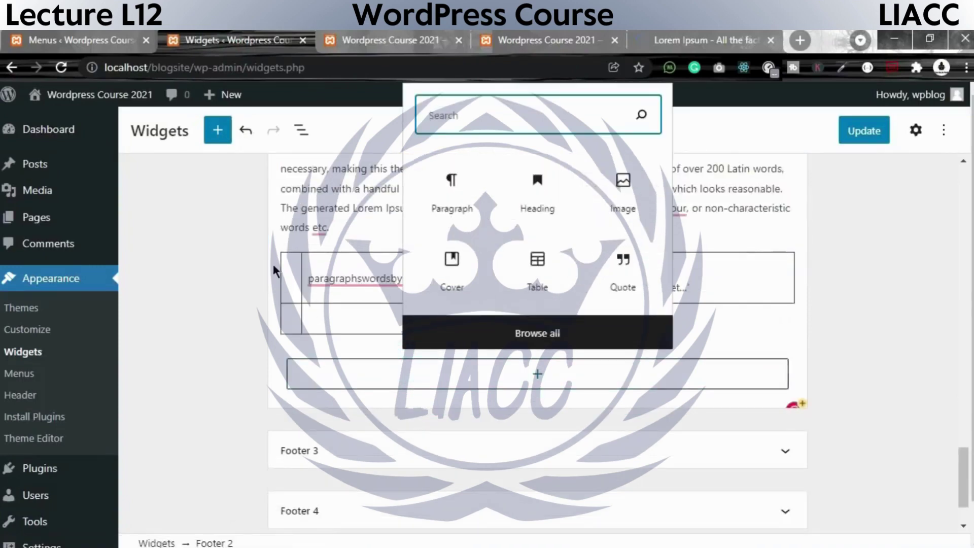
click(269, 262)
scroll(883, 342, up, 4)
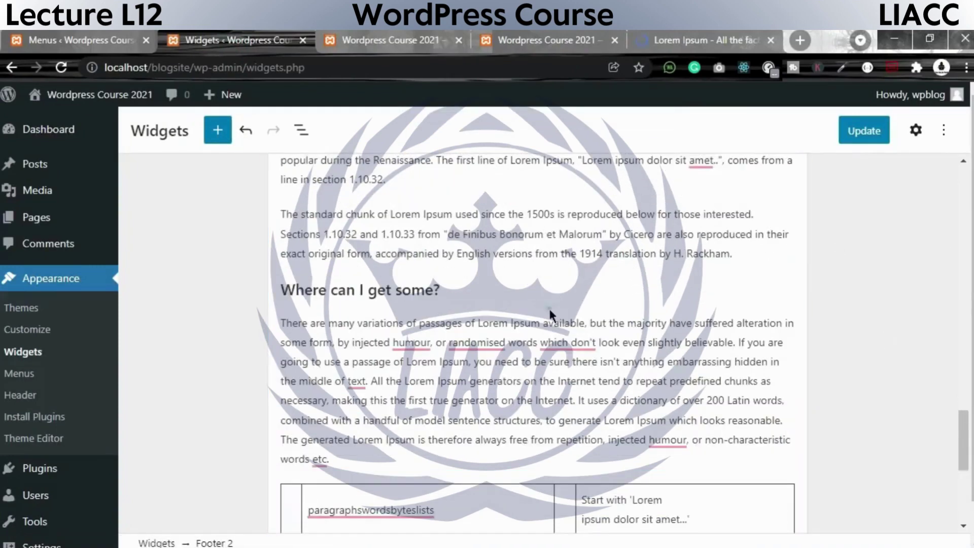
- Clear "paragraphswordsbyteslists" and the "Start with 'Lorem" line from the cells of the table pasted into Footer 2
double_click(389, 511)
key(BackSpace)
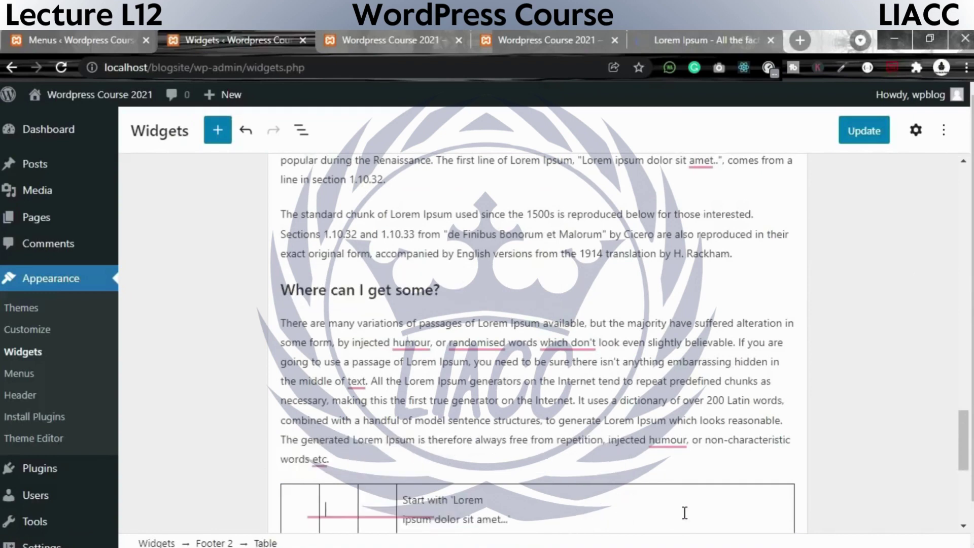
scroll(685, 514, down, 2)
drag(534, 431, 403, 423)
key(BackSpace)
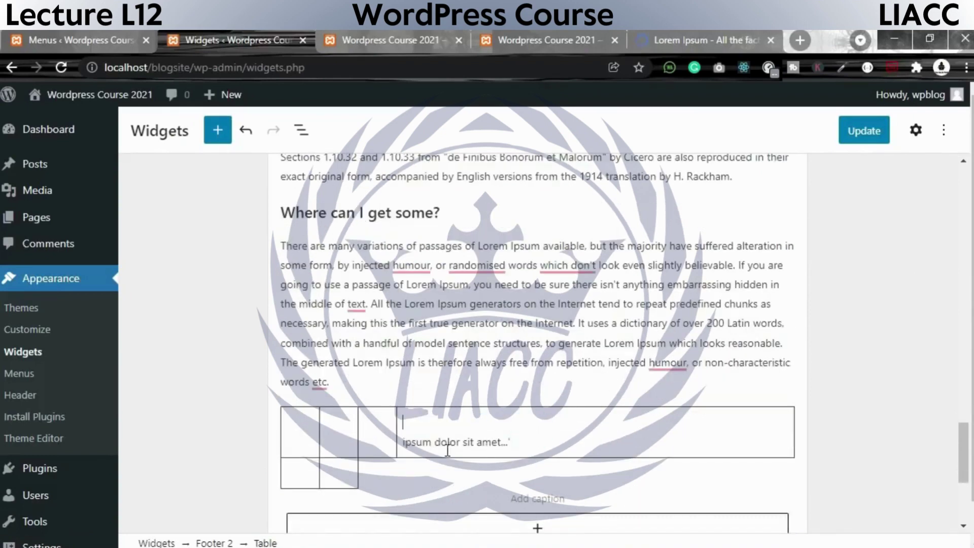
click(399, 472)
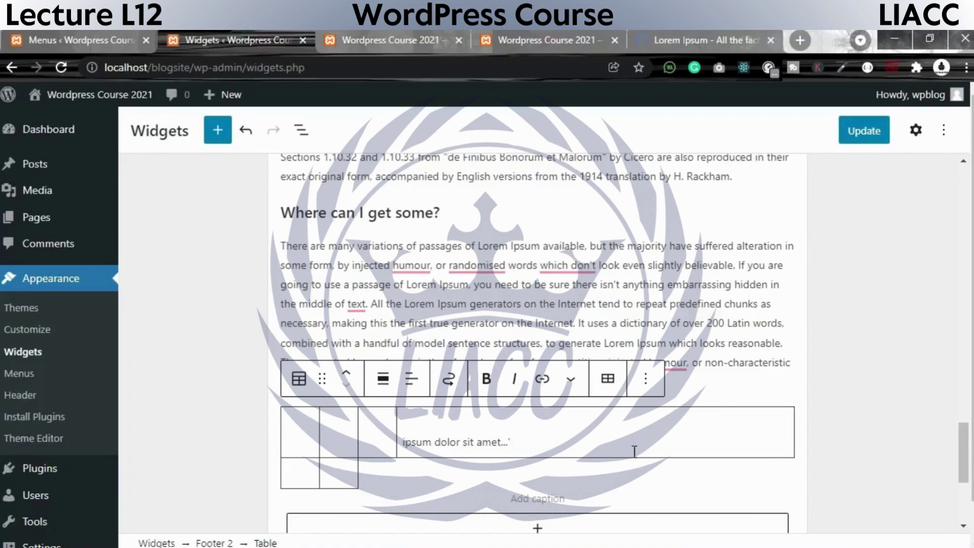
- Delete the "Where can I get some?" section and the paragraph about the standard Lorem Ipsum chunk from Footer 2
scroll(295, 310, up, 2)
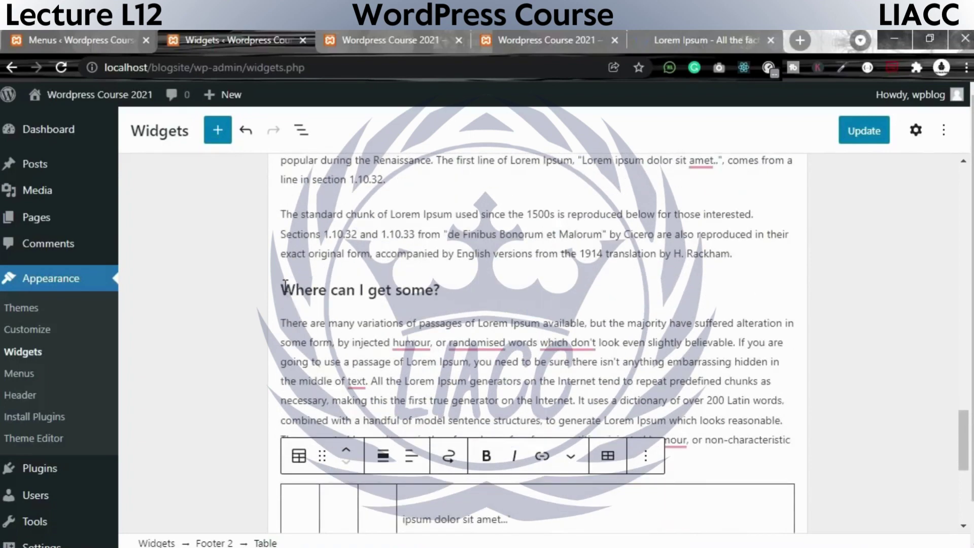
drag(286, 287, 781, 456)
key(BackSpace)
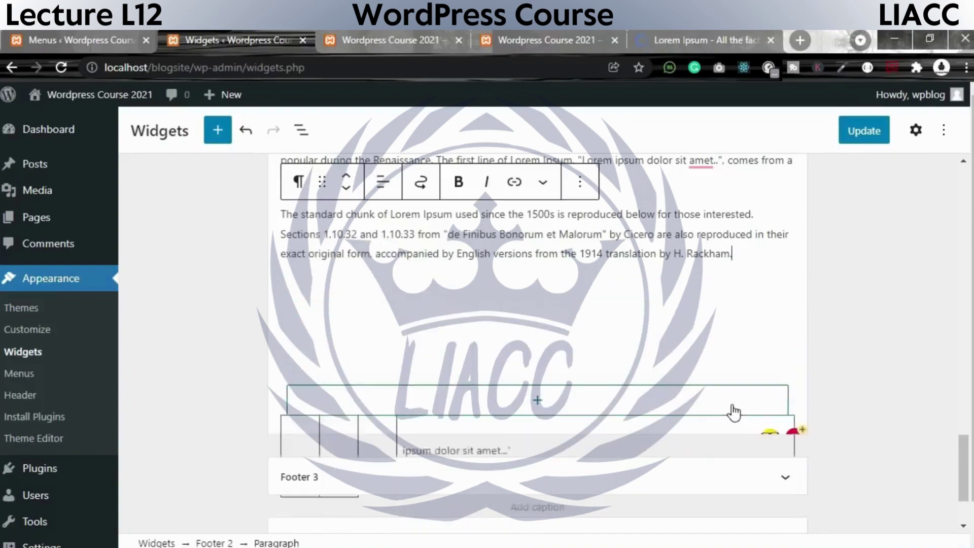
key(BackSpace)
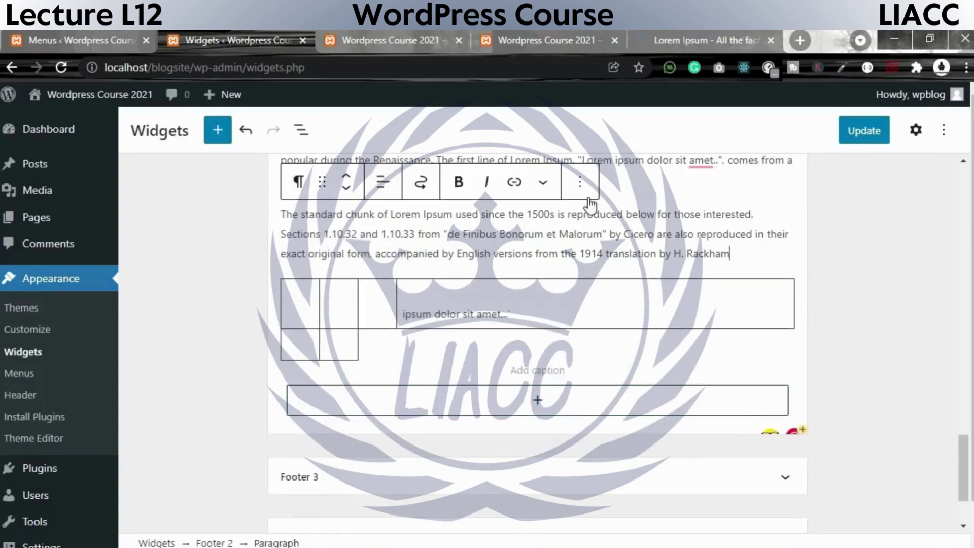
click(584, 188)
click(624, 463)
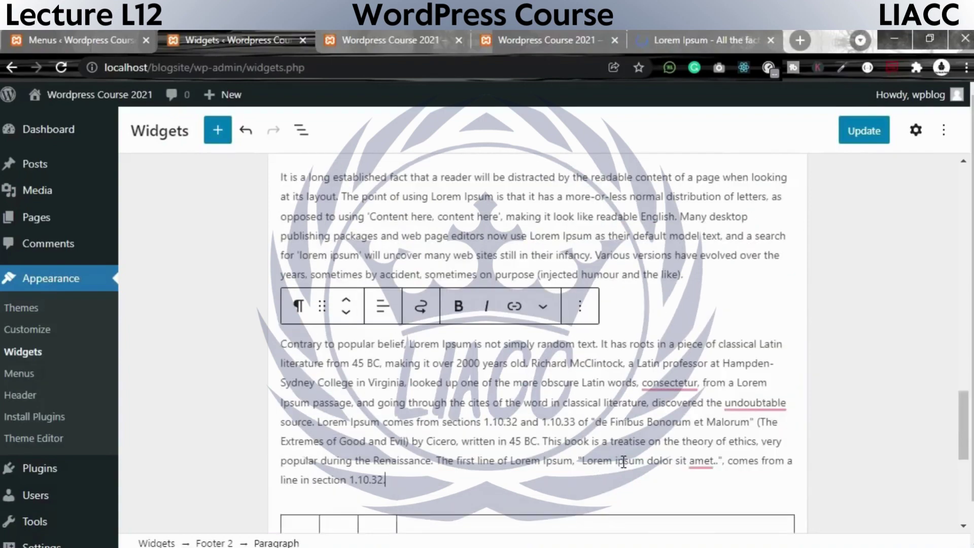
- Remove the leftover table block below the "Where does it come from?" text in Footer 2
scroll(624, 462, up, 4)
scroll(649, 386, down, 7)
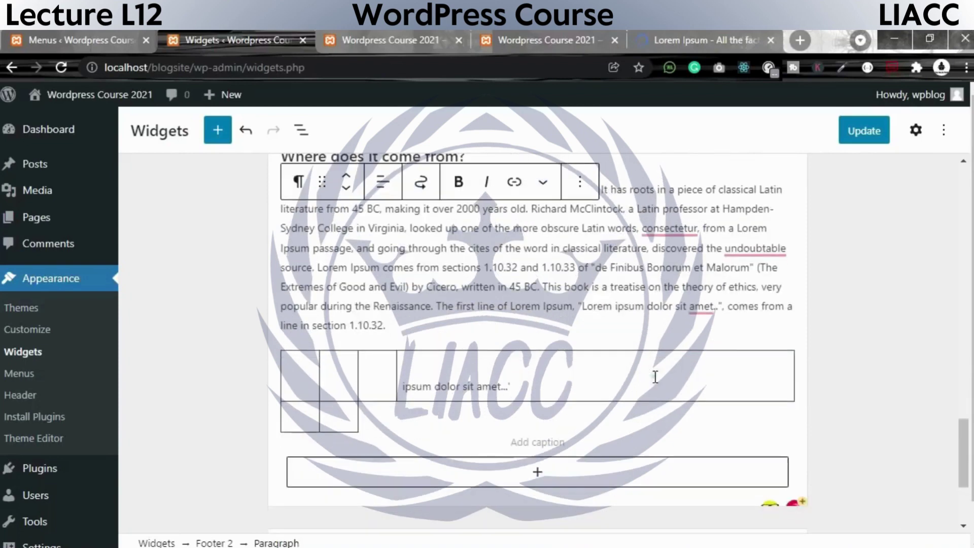
click(743, 358)
click(645, 322)
scroll(693, 248, down, 1)
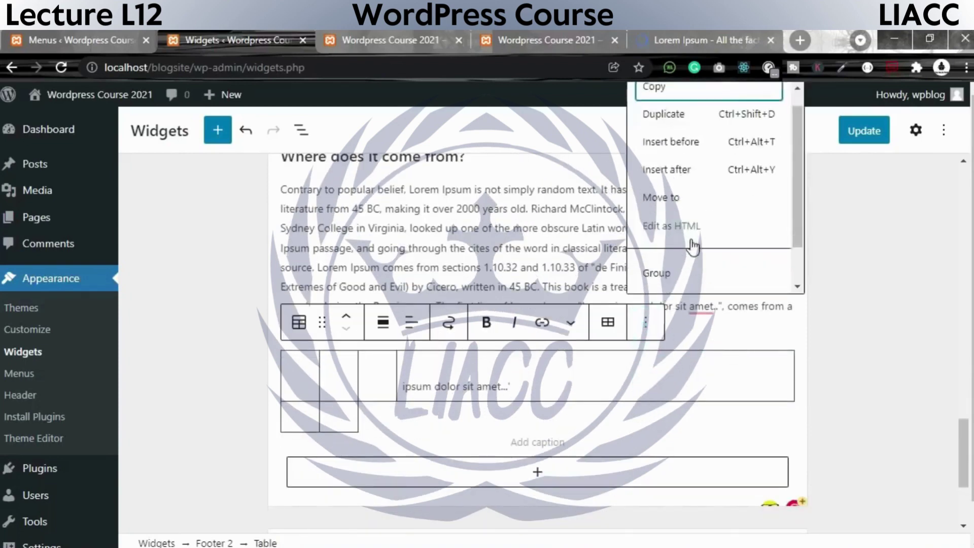
scroll(694, 248, down, 2)
click(675, 271)
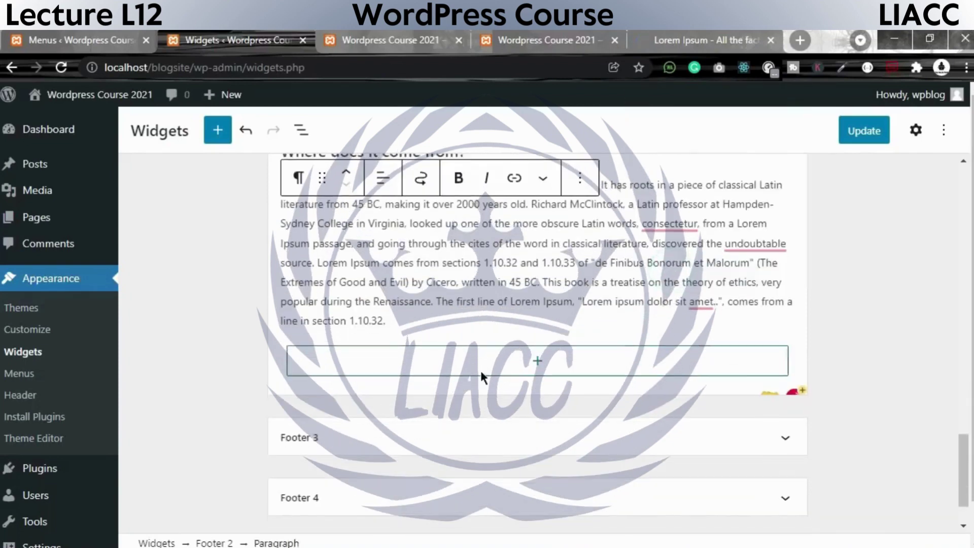
- Review the remaining Lorem Ipsum text in Footer 2 and save the widget changes
scroll(483, 370, down, 1)
scroll(559, 436, up, 3)
click(548, 454)
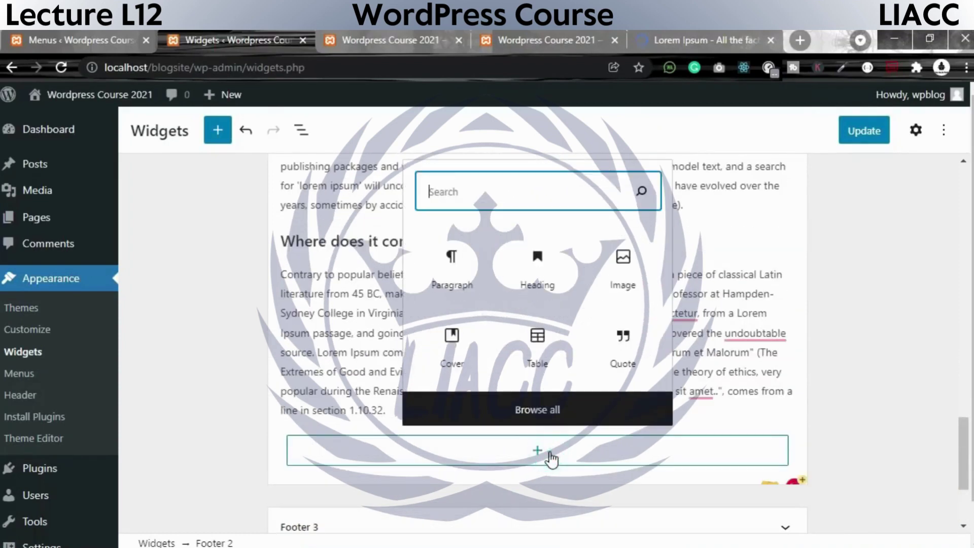
click(902, 318)
scroll(468, 205, down, 3)
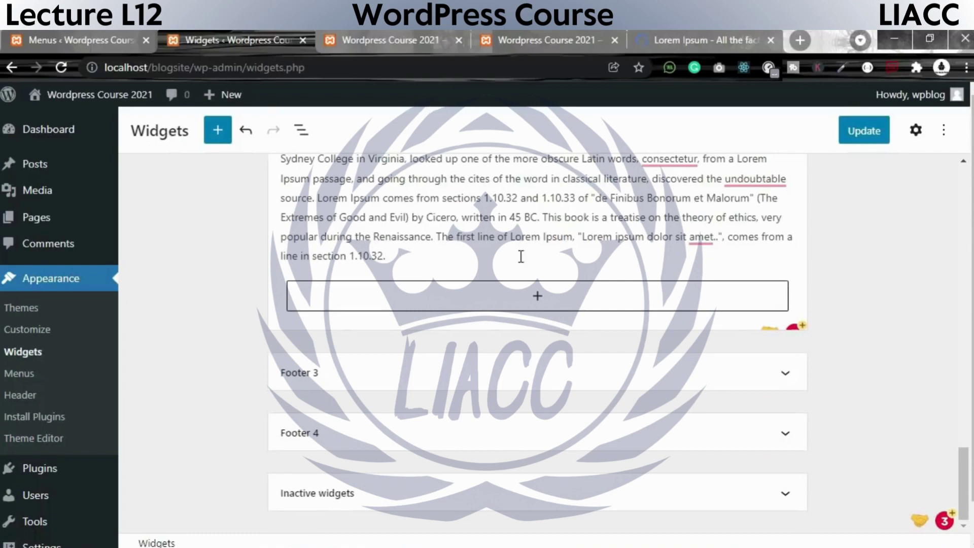
scroll(569, 339, up, 4)
scroll(730, 173, up, 6)
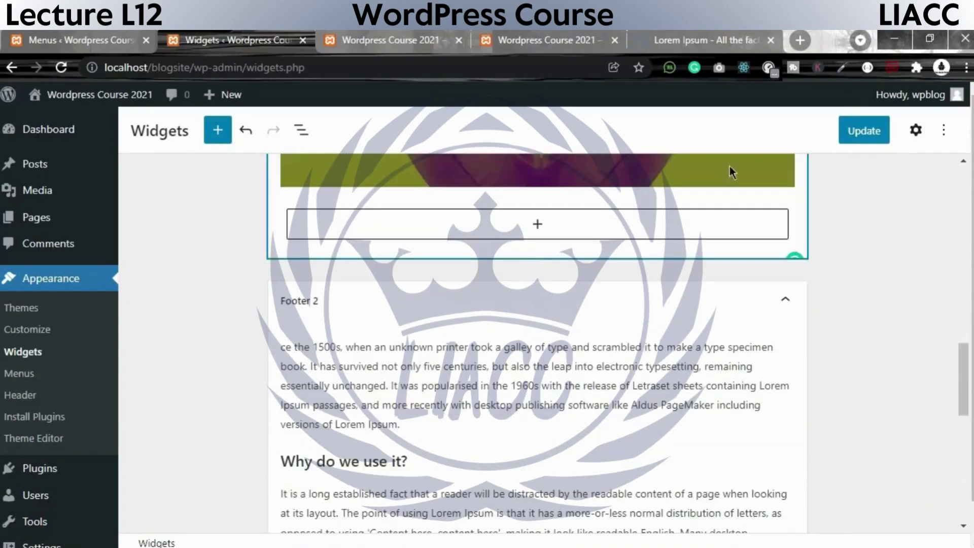
click(863, 133)
- Reload the live site and examine the Lorem Ipsum text beside the headphone cover in the footer
click(568, 31)
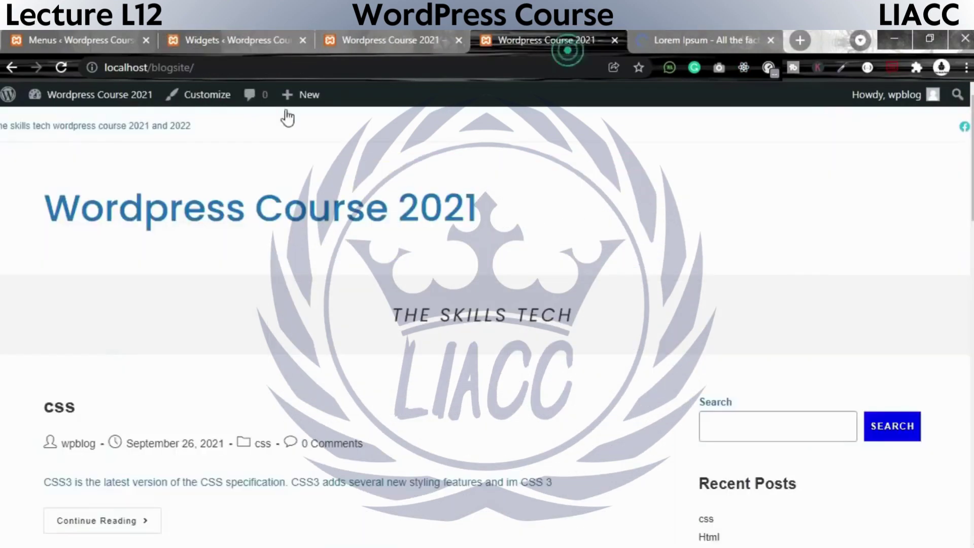
scroll(403, 412, down, 15)
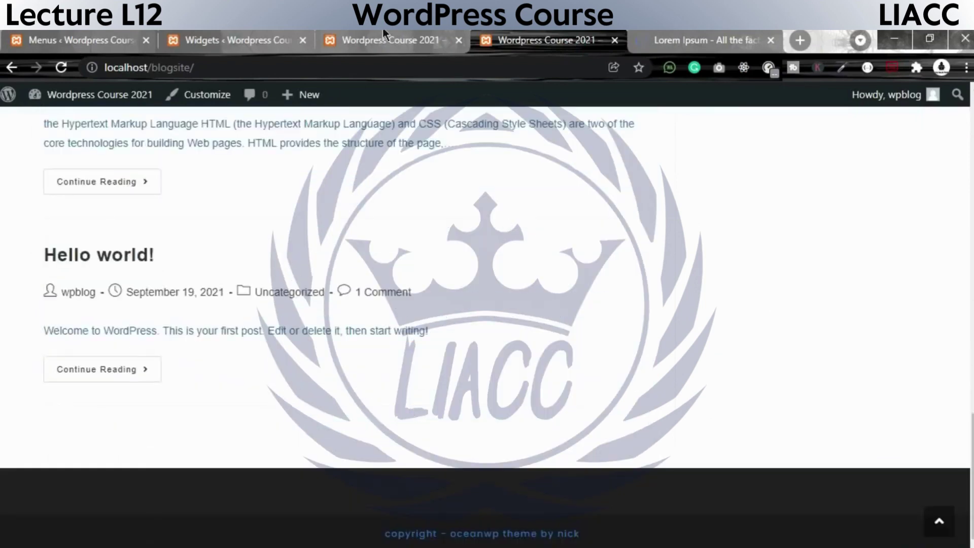
click(385, 33)
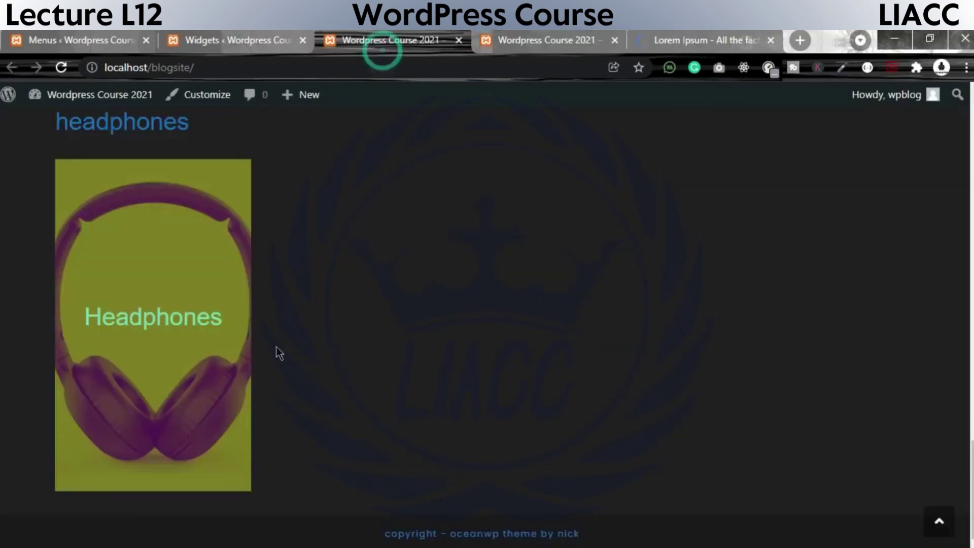
click(64, 71)
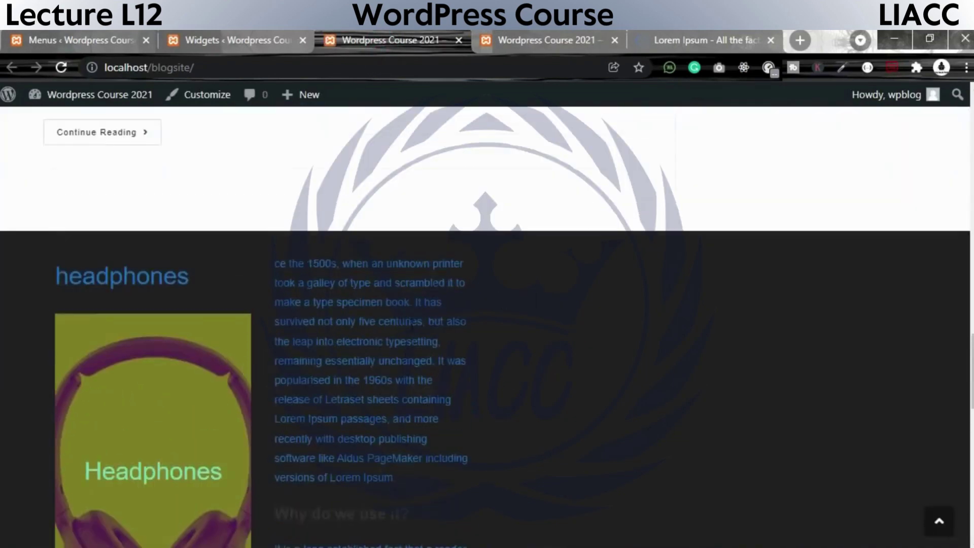
scroll(297, 167, down, 5)
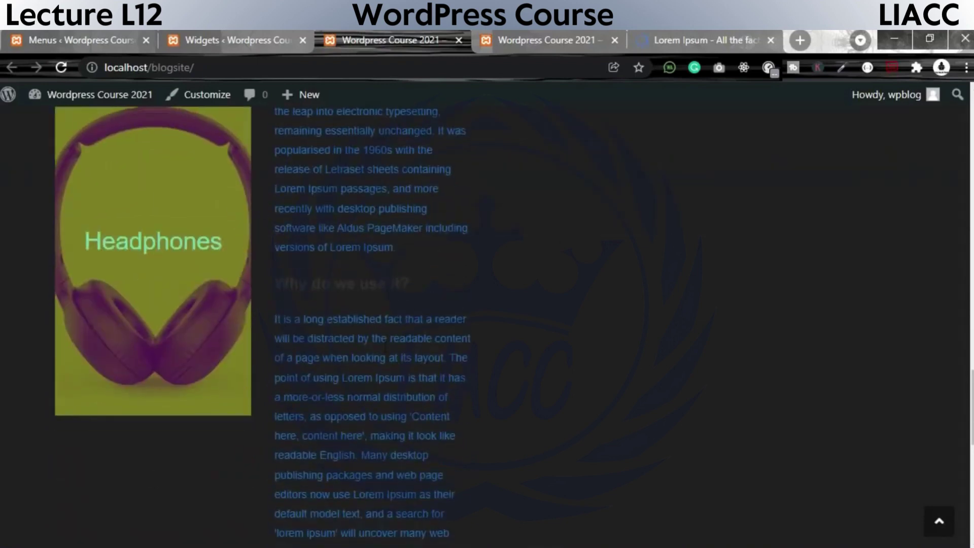
scroll(19, 278, up, 3)
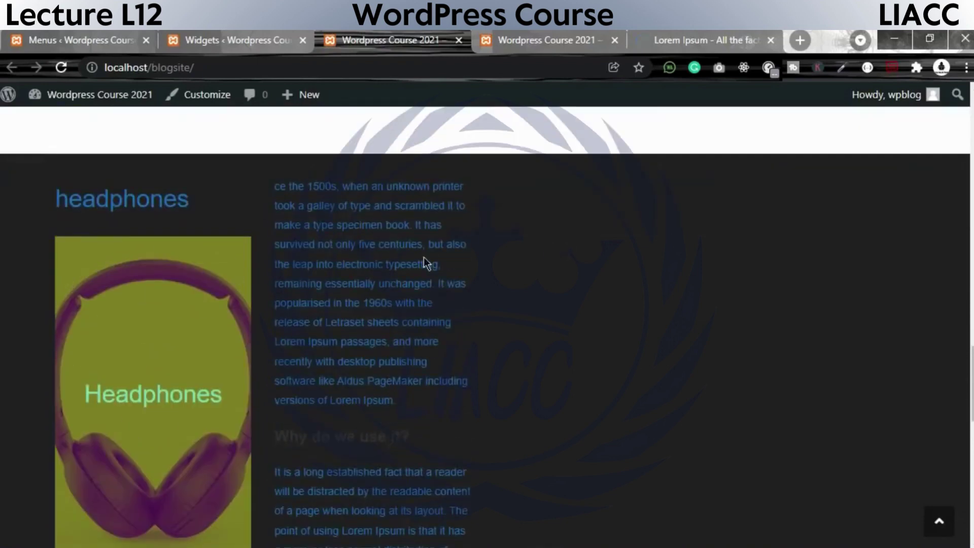
click(551, 36)
click(382, 44)
scroll(559, 406, down, 5)
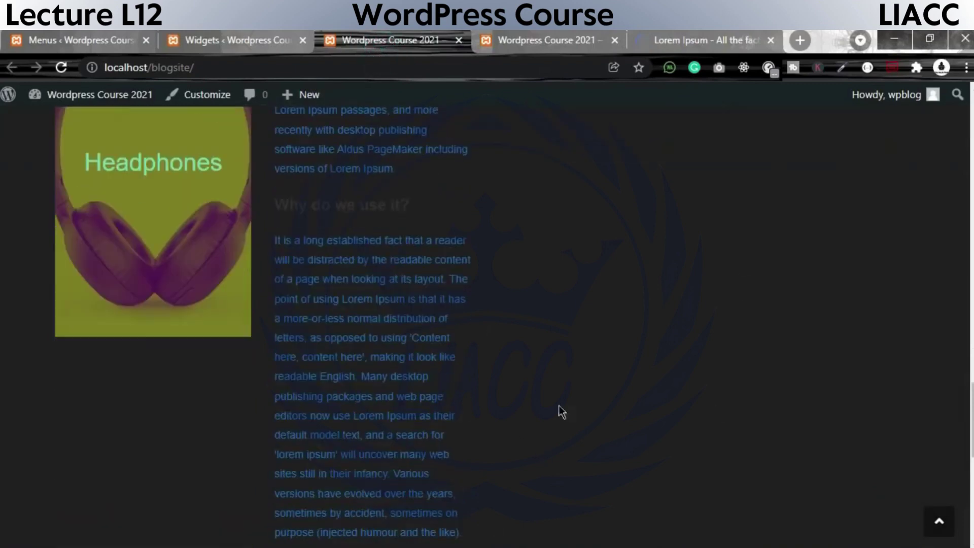
- Return to the widget editor and remove the "Where does it come from?" heading block from Footer 2
click(259, 34)
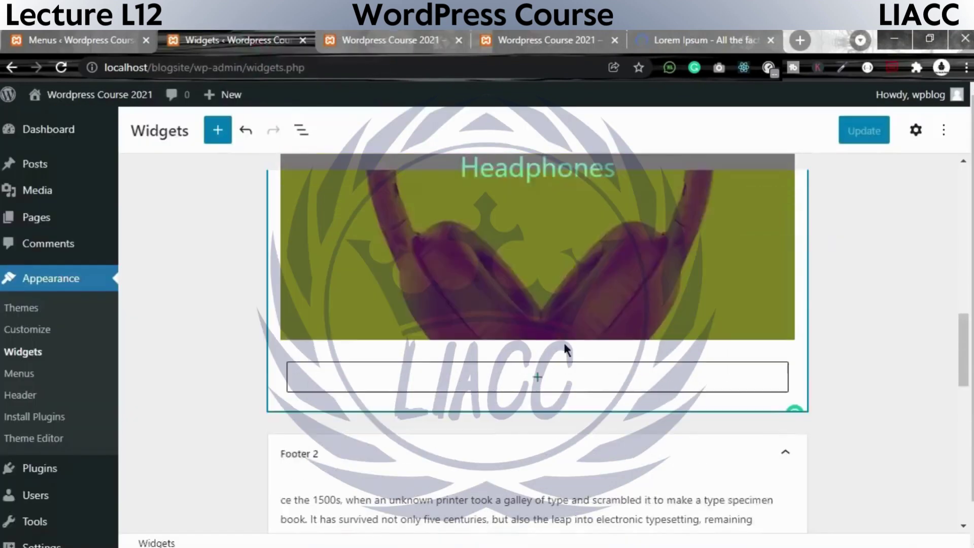
scroll(569, 356, up, 5)
scroll(569, 352, down, 12)
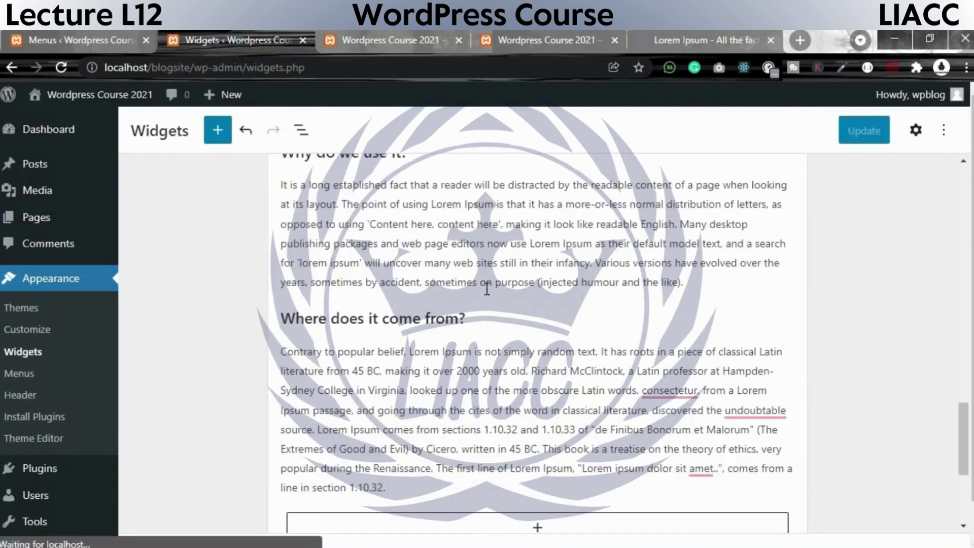
click(474, 325)
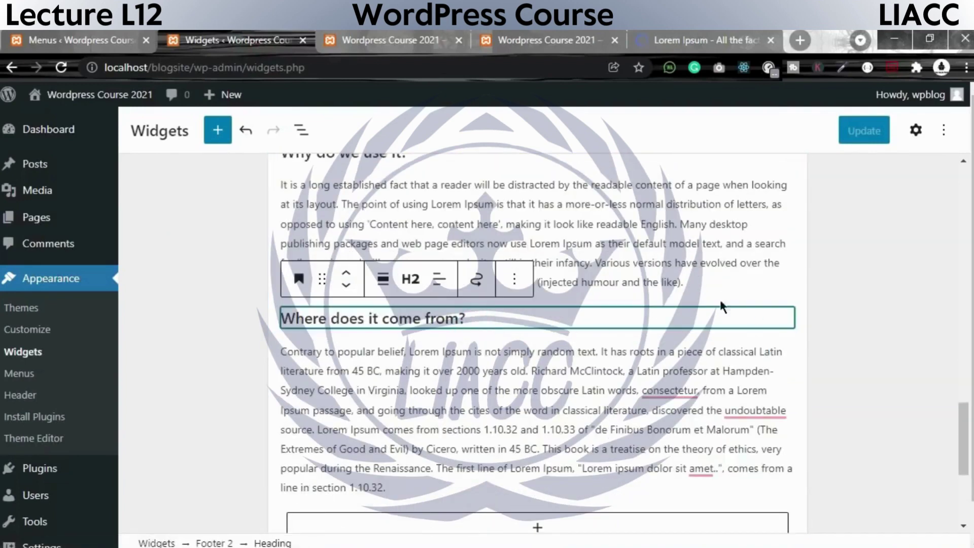
click(521, 288)
scroll(522, 528, down, 1)
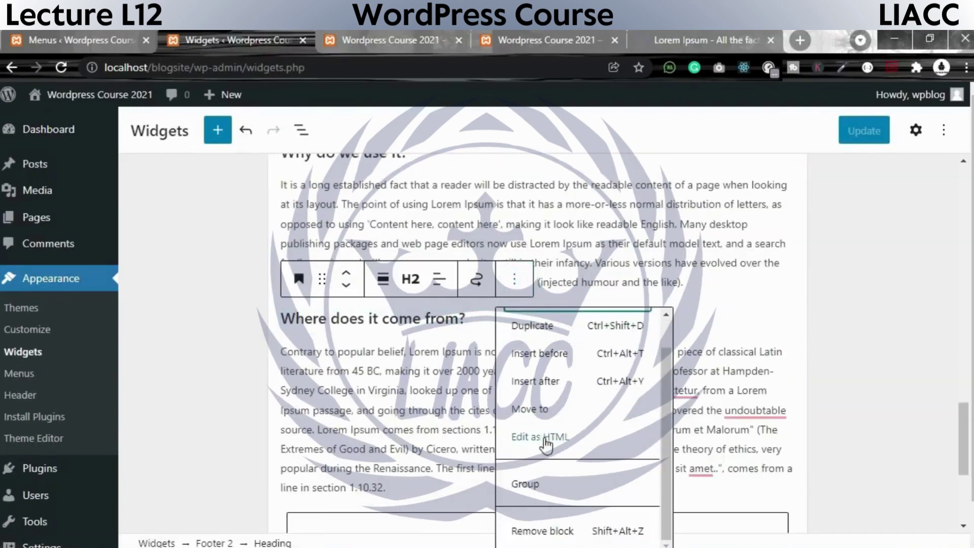
click(536, 531)
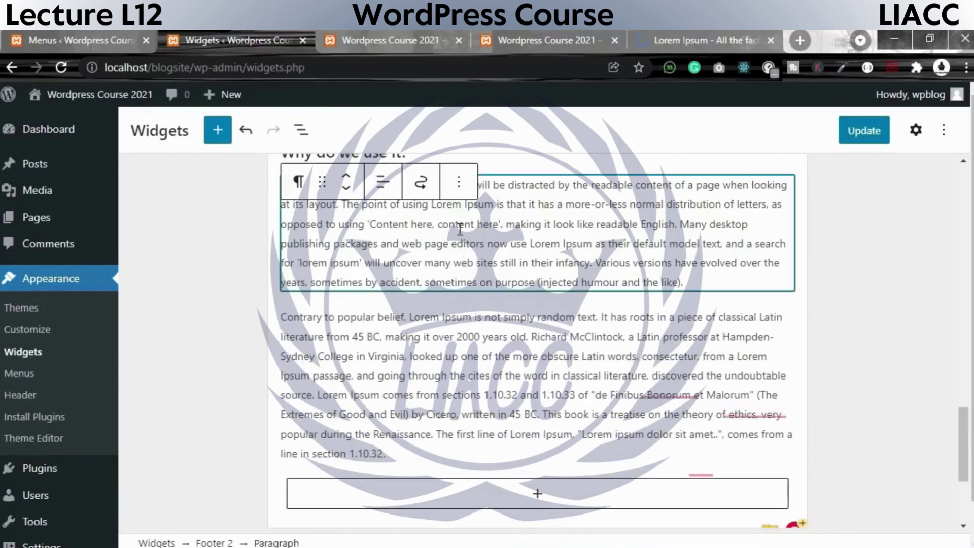
- Remove the paragraph below the "Why do we use it?" heading in Footer 2 and save the widgets
click(460, 185)
click(447, 524)
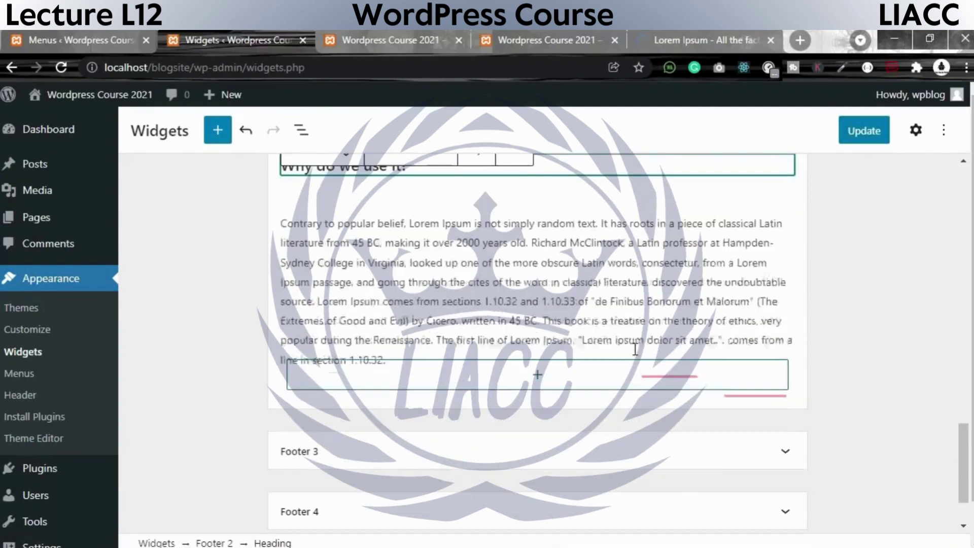
click(864, 130)
- Reload the live site and check the length of the Lorem Ipsum text in the footer's second column
click(391, 40)
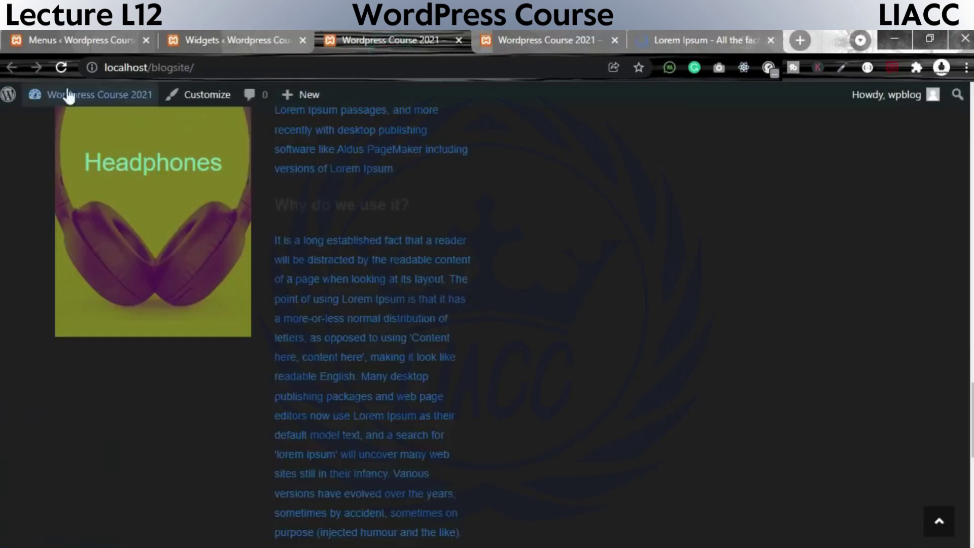
click(65, 71)
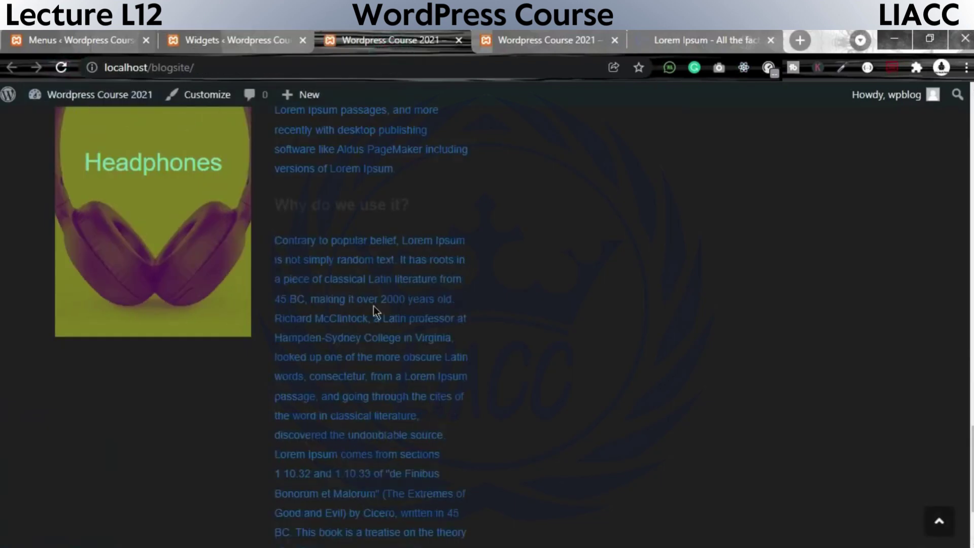
scroll(466, 412, down, 3)
scroll(466, 412, up, 10)
click(236, 39)
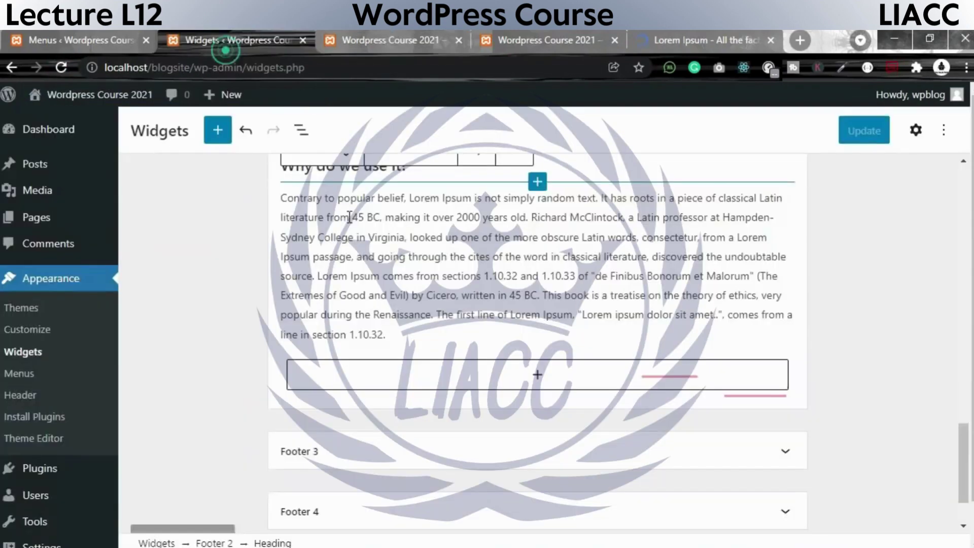
click(359, 44)
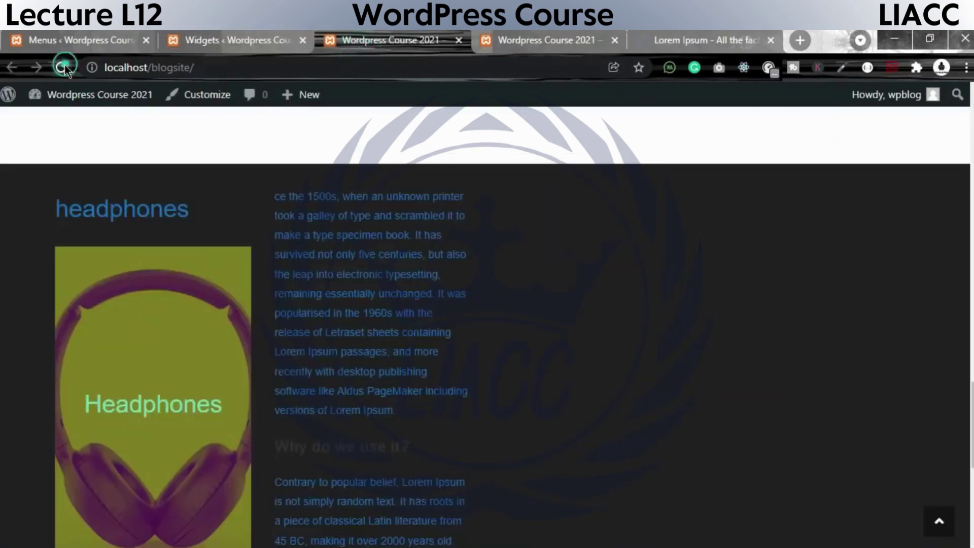
scroll(384, 487, down, 8)
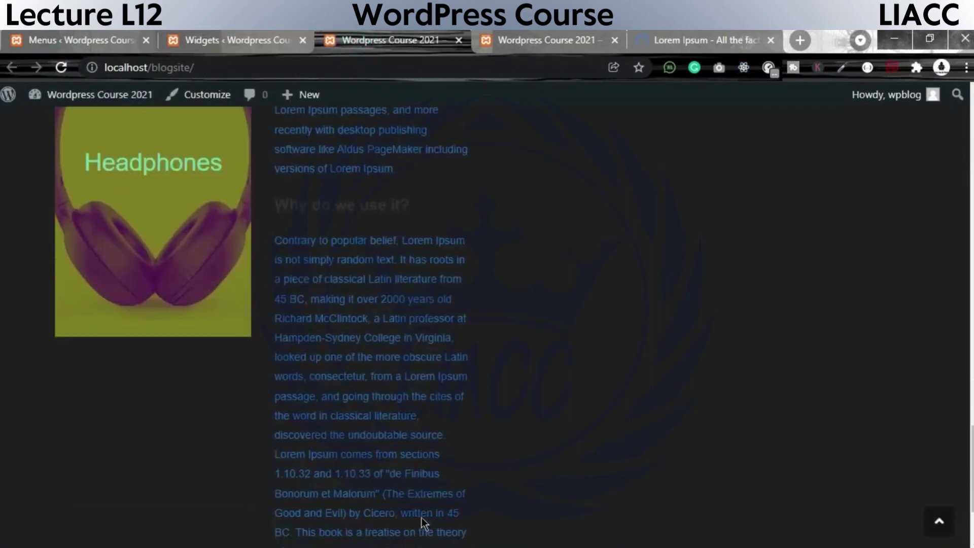
- Remove the "Contrary to popular belief" paragraph from Footer 2 in the widget editor and save the widgets
click(238, 31)
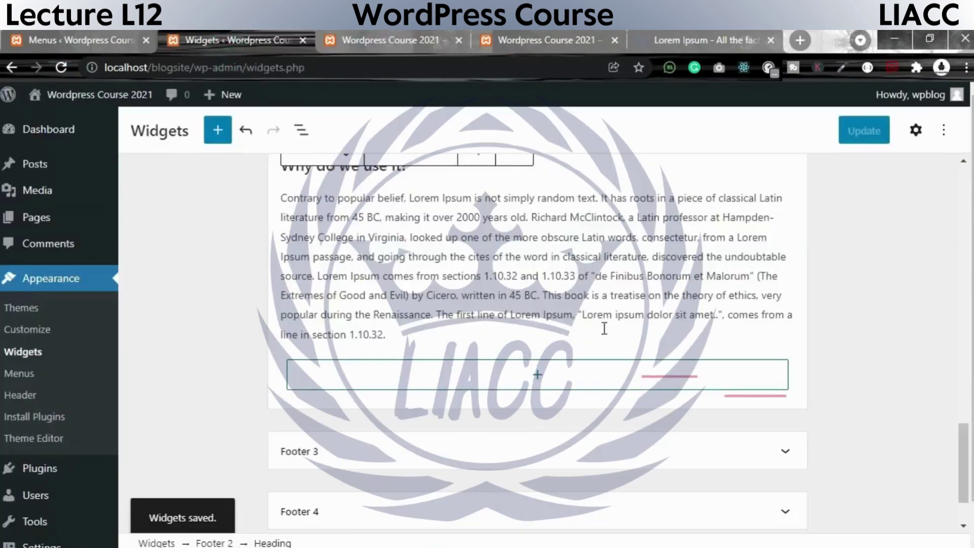
click(580, 182)
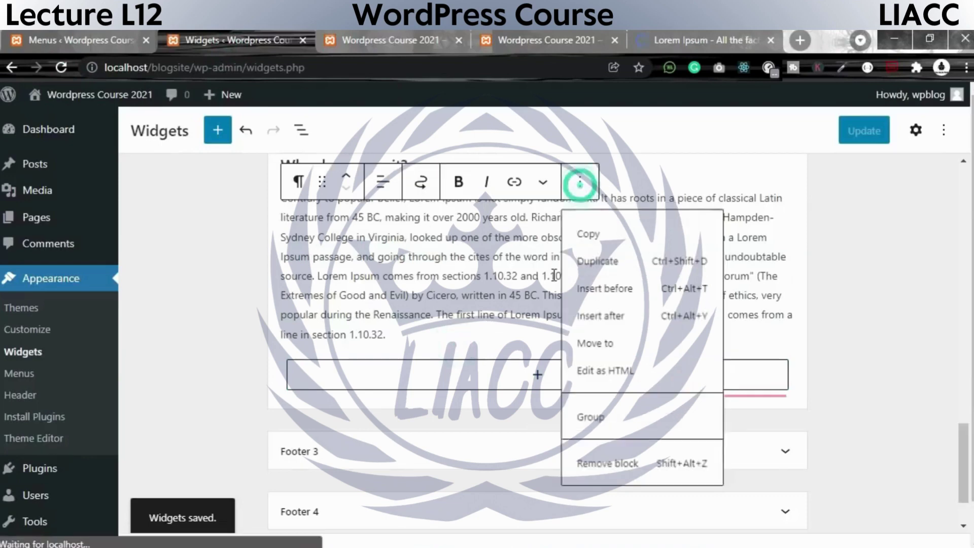
click(615, 465)
click(867, 132)
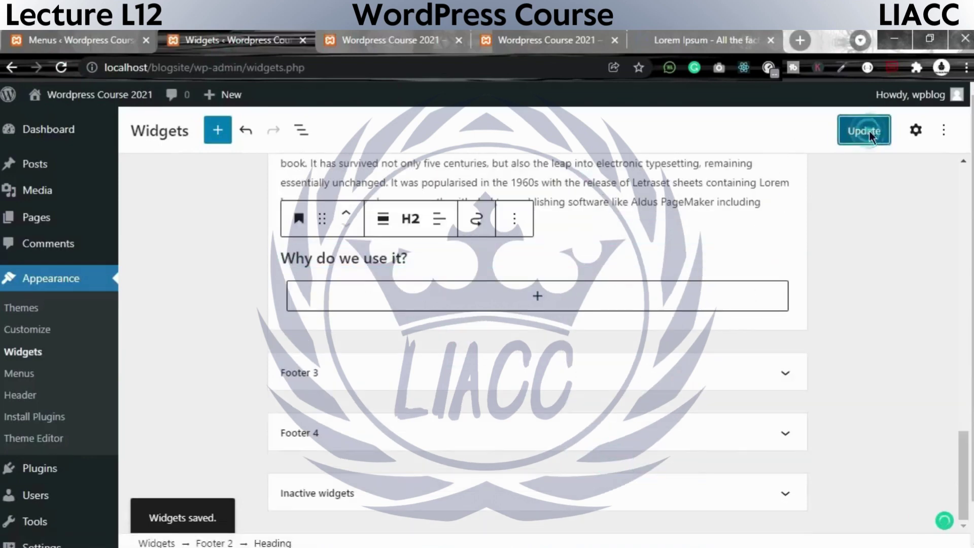
- Reload the live site and compare its footer columns with the Footer 1 and Footer 2 contents in the widget editor
click(340, 30)
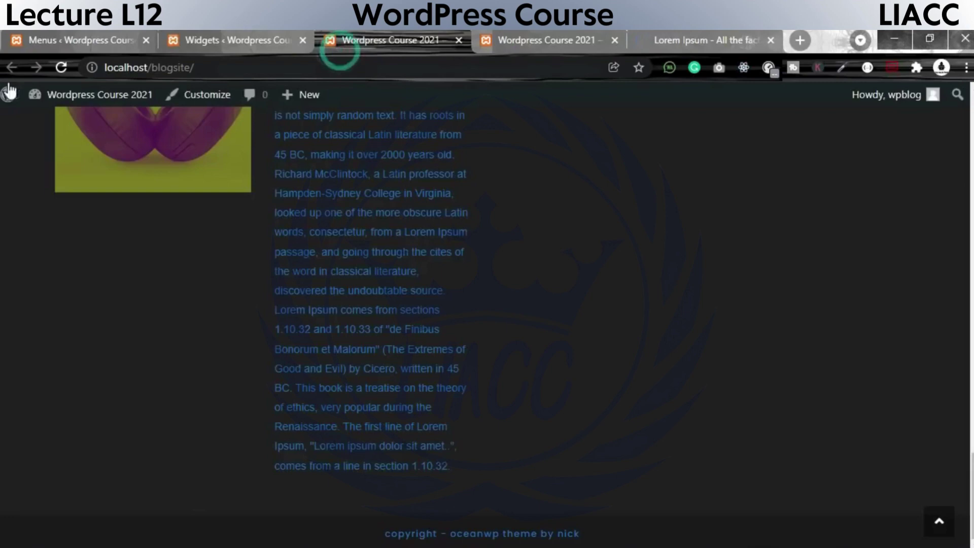
click(61, 67)
scroll(457, 406, up, 5)
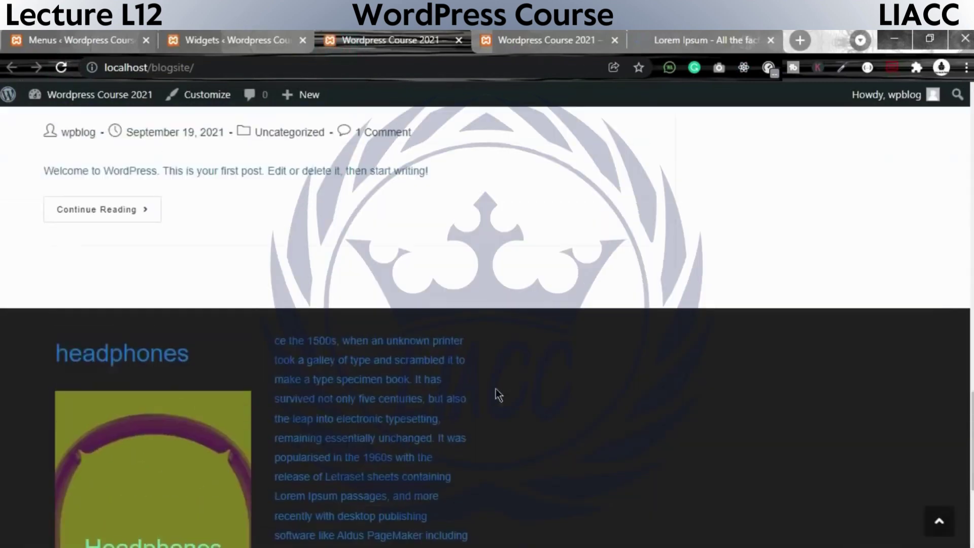
scroll(436, 410, down, 5)
click(231, 40)
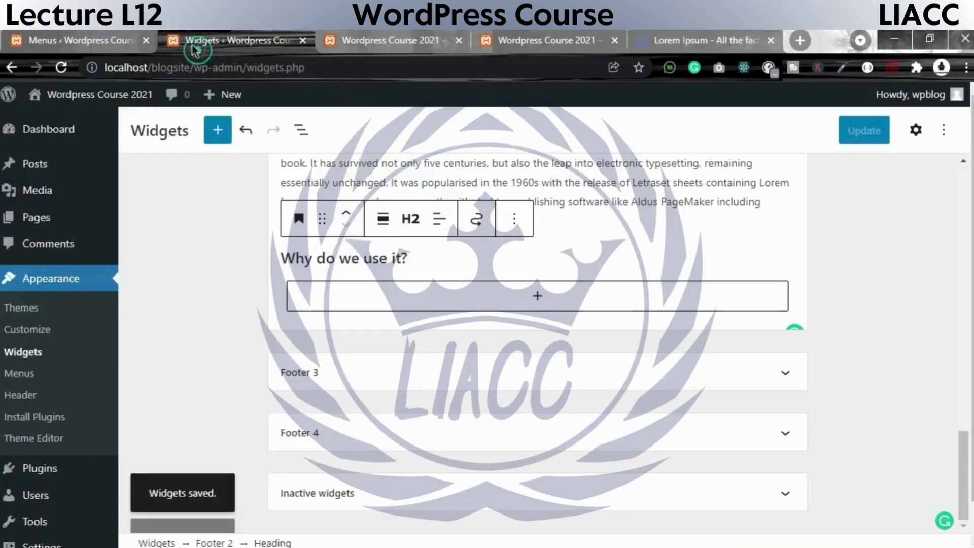
scroll(404, 350, down, 2)
click(349, 34)
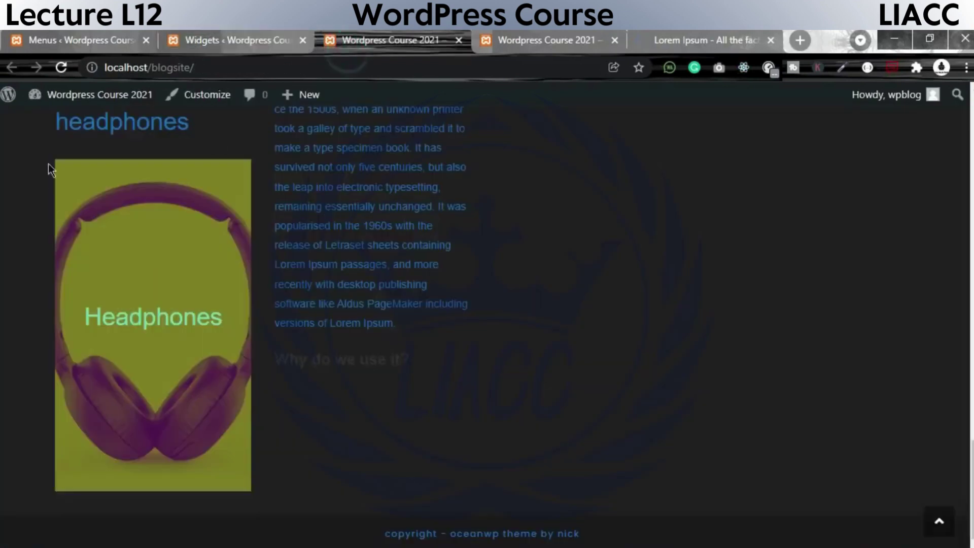
scroll(264, 339, up, 3)
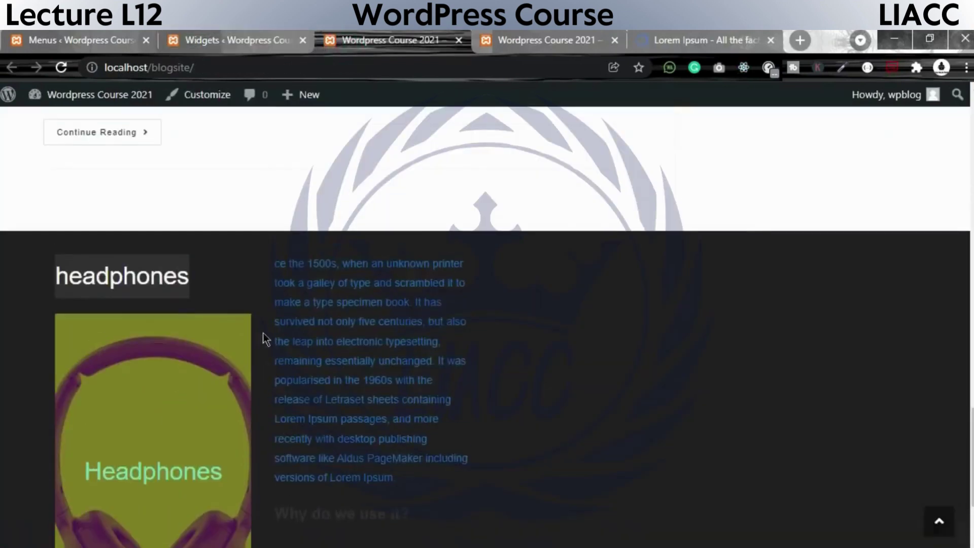
click(241, 33)
scroll(482, 352, up, 10)
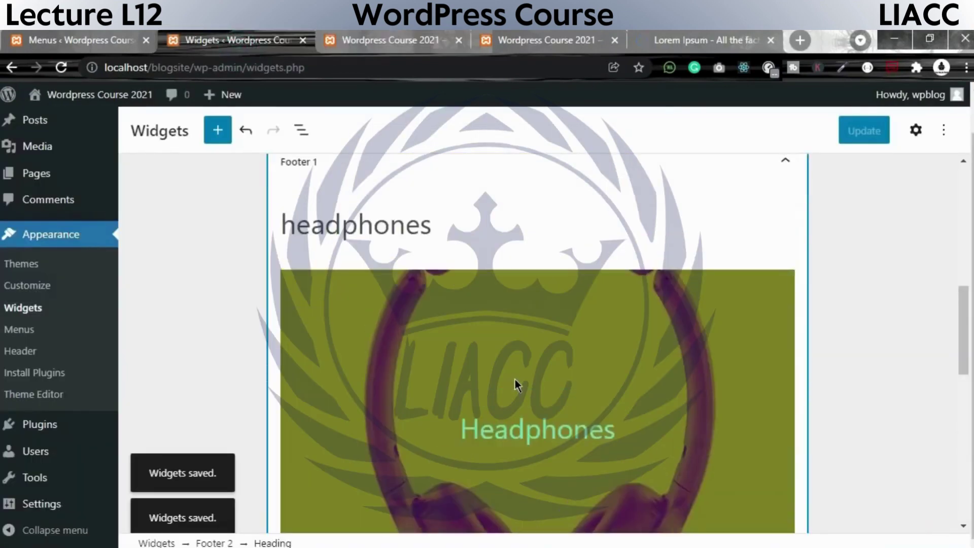
scroll(584, 375, down, 10)
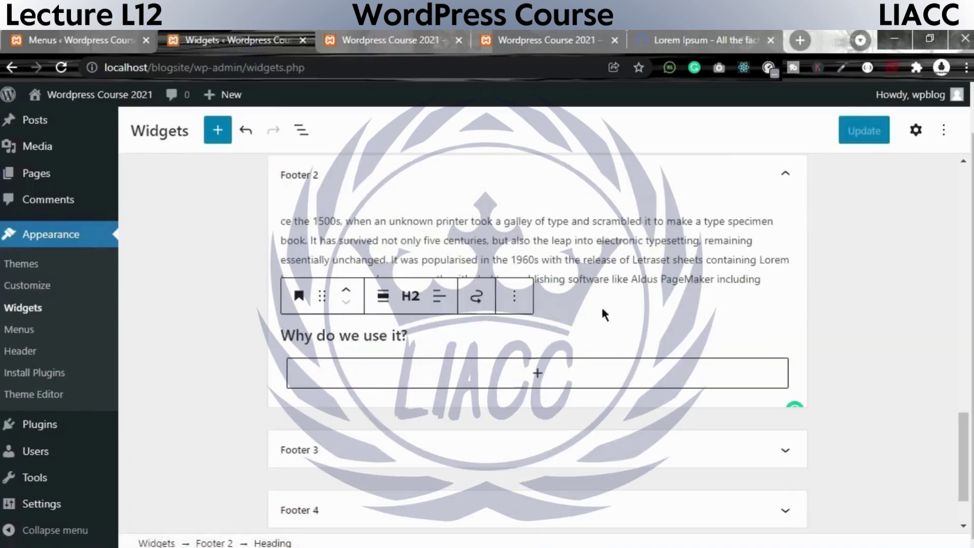
scroll(368, 350, down, 2)
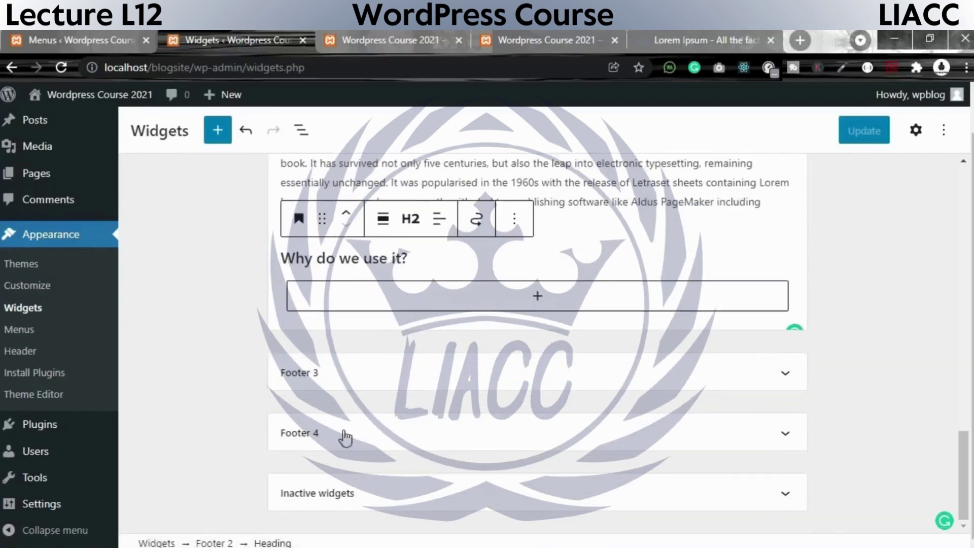
- Copy the Lorem Ipsum paragraph beside the headphone cover in the live site's footer and return to the widget editor
click(406, 31)
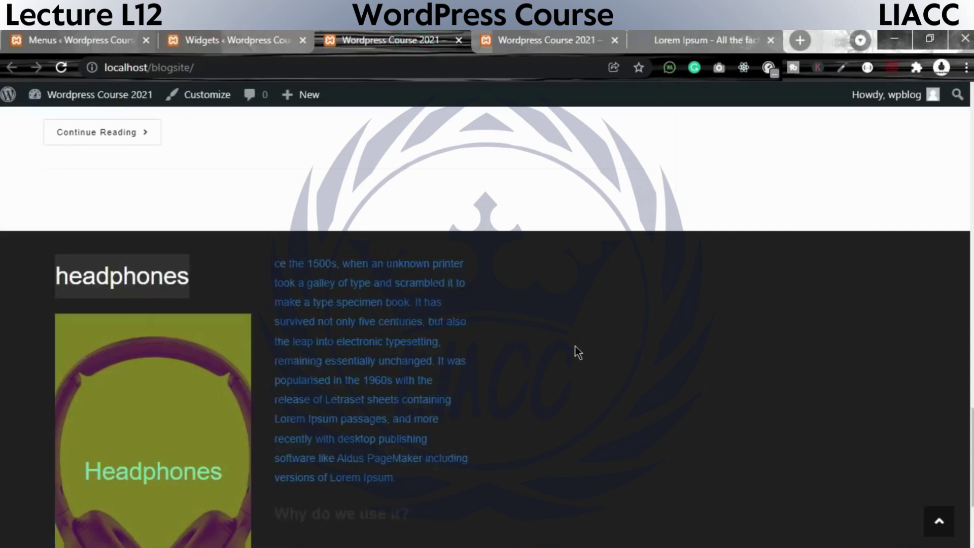
click(861, 307)
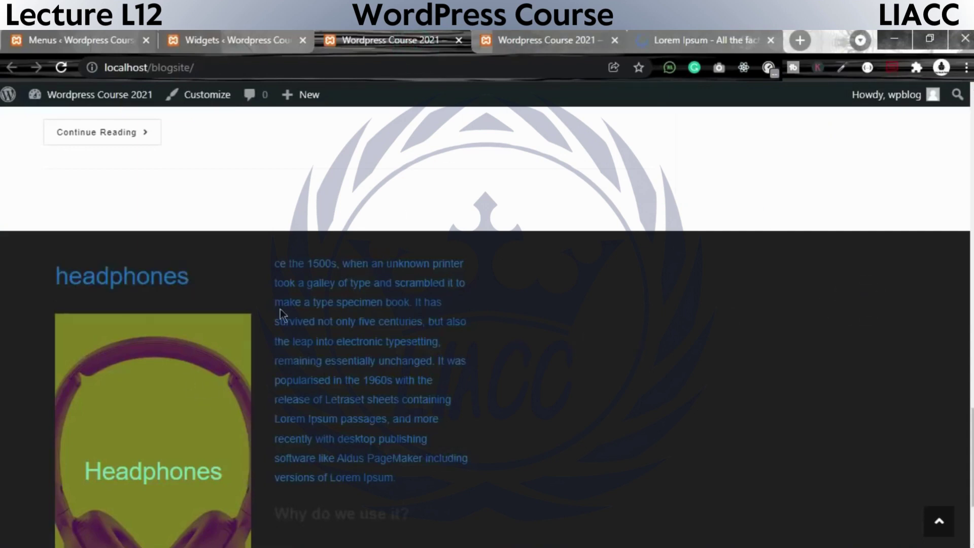
drag(272, 274, 432, 484)
key(ctrl+c)
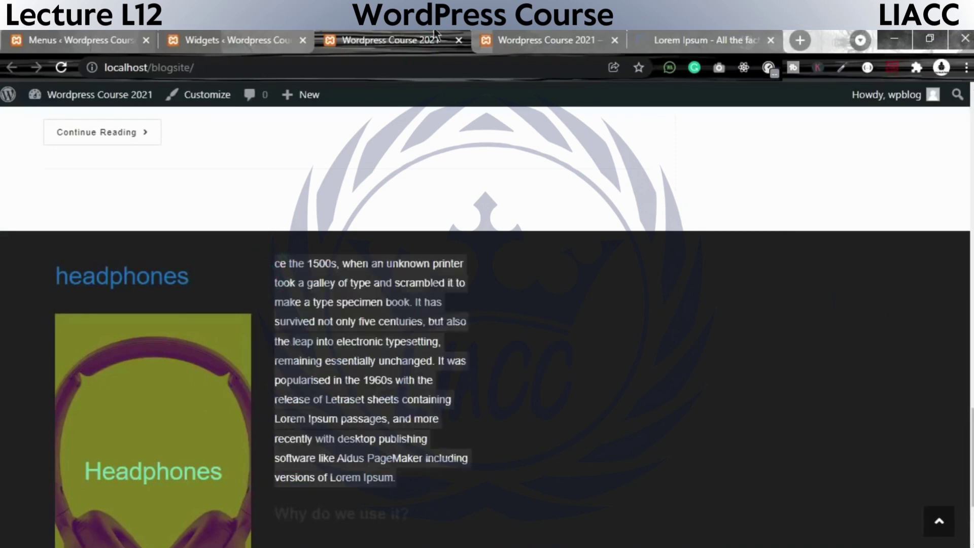
click(495, 40)
click(274, 39)
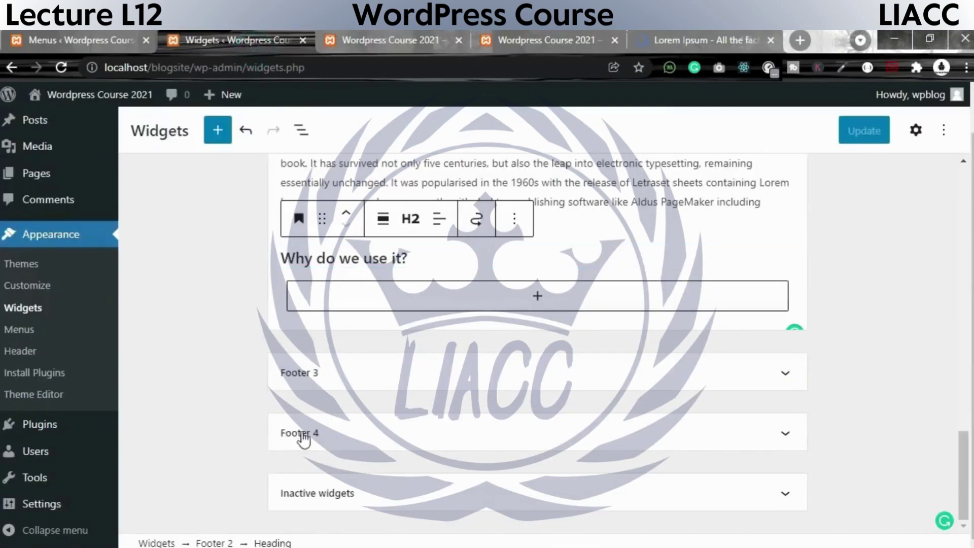
- Add a paragraph block with the copied Lorem Ipsum text to Footer 3 and save the widgets
click(325, 389)
click(516, 431)
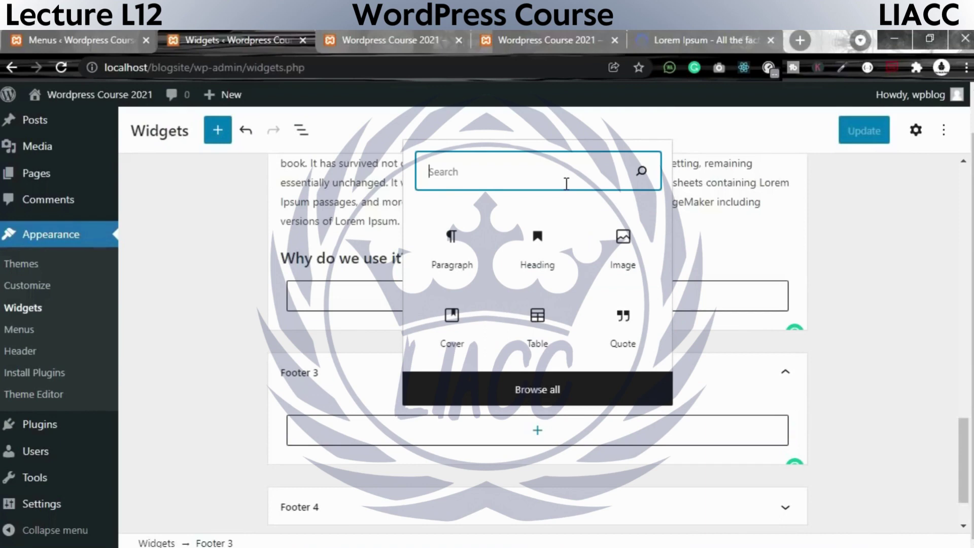
click(449, 245)
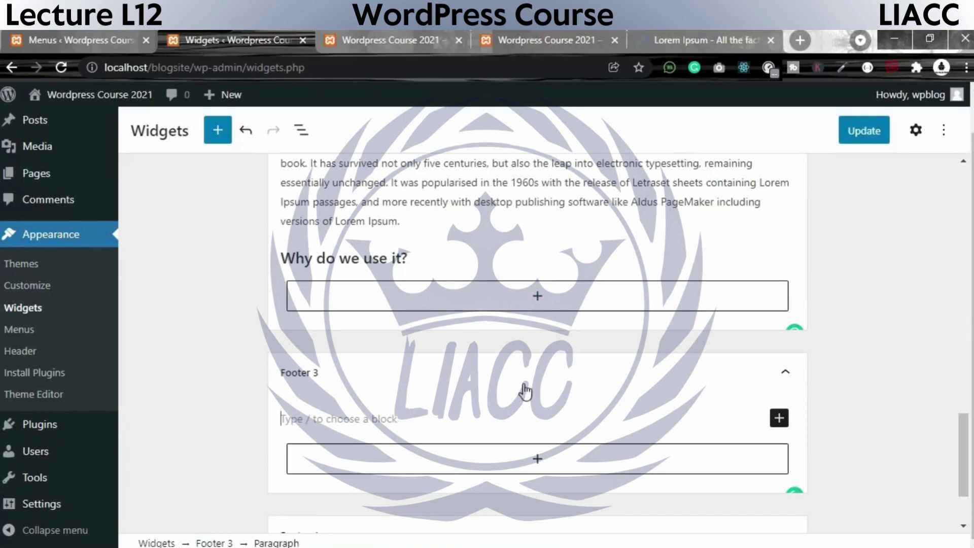
key(ctrl+v)
mouse_move(878, 98)
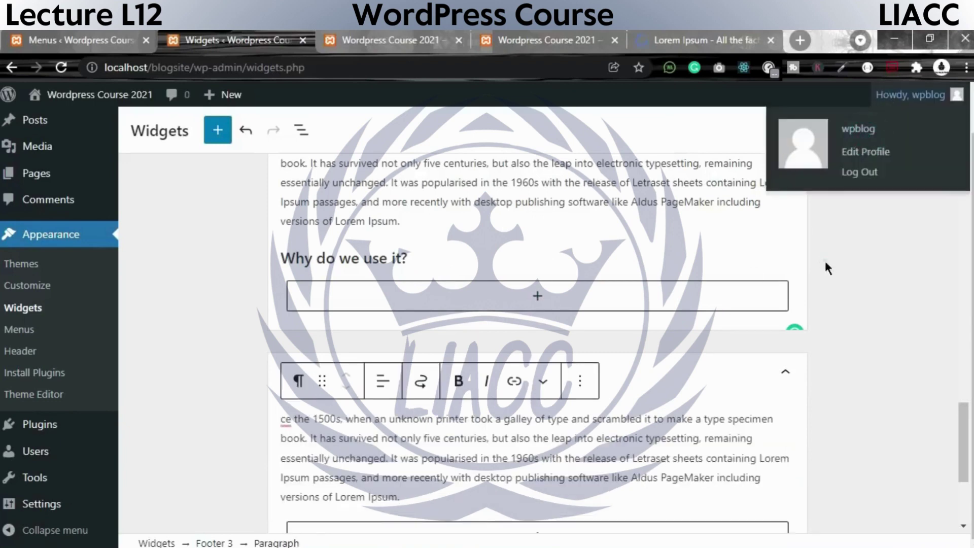
click(866, 130)
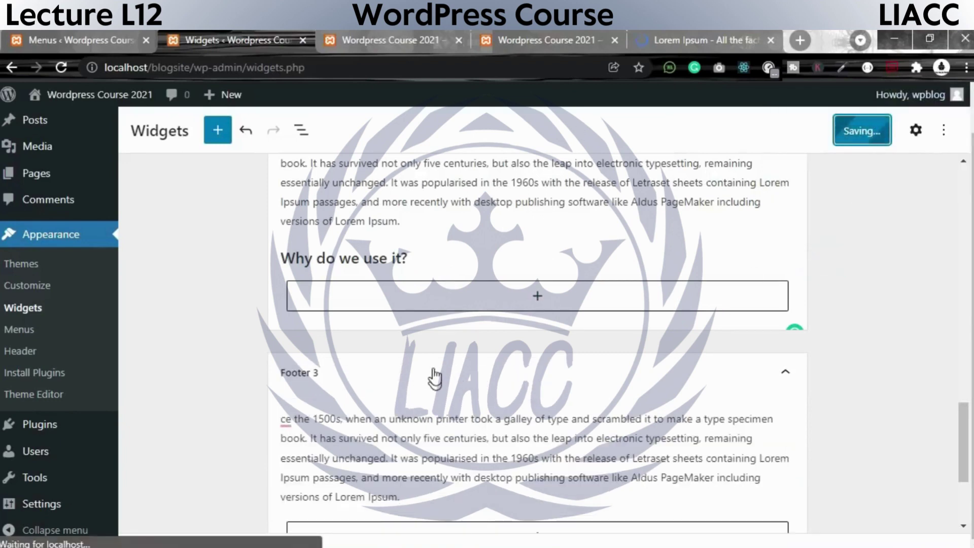
- Add a paragraph block to Footer 4, fill it with the copied Lorem Ipsum text and review it
scroll(394, 384, down, 3)
click(399, 440)
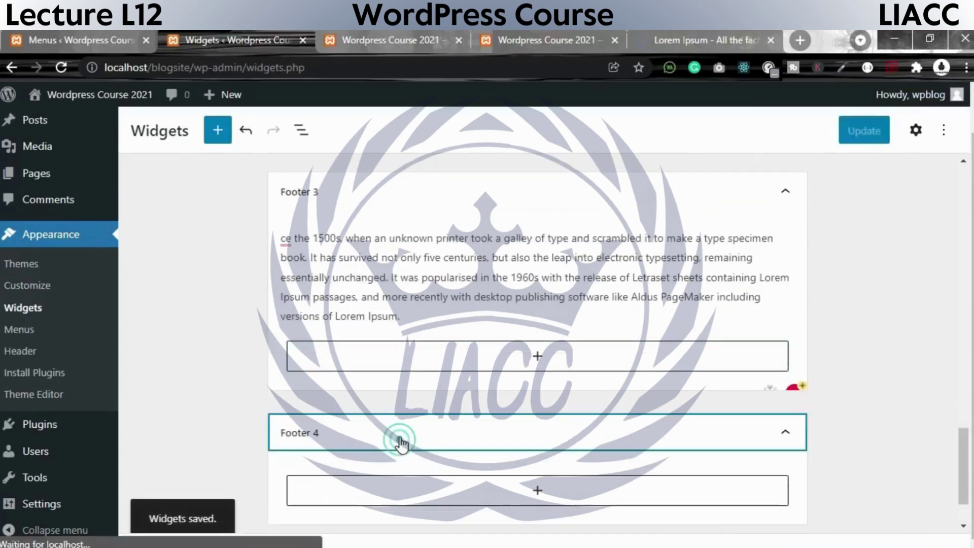
click(500, 494)
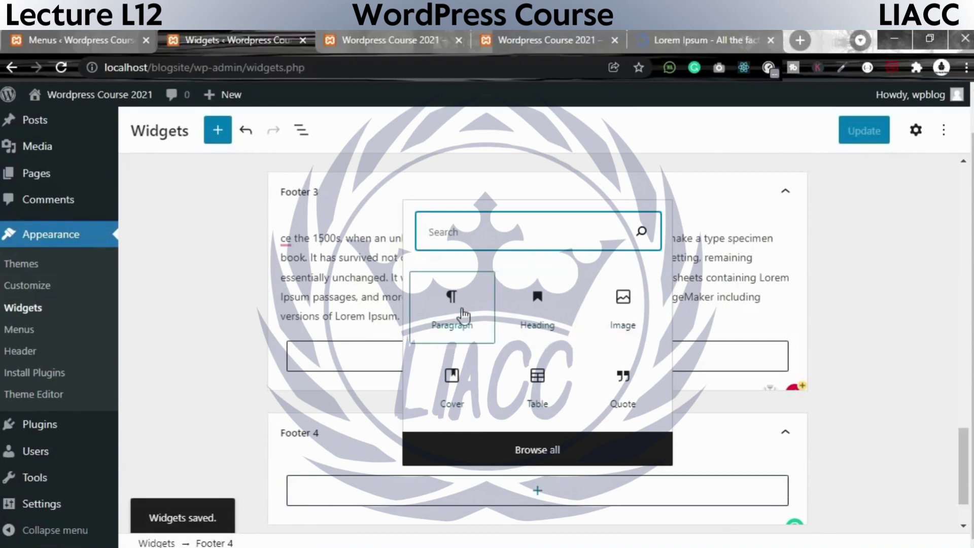
click(464, 316)
key(ctrl+v)
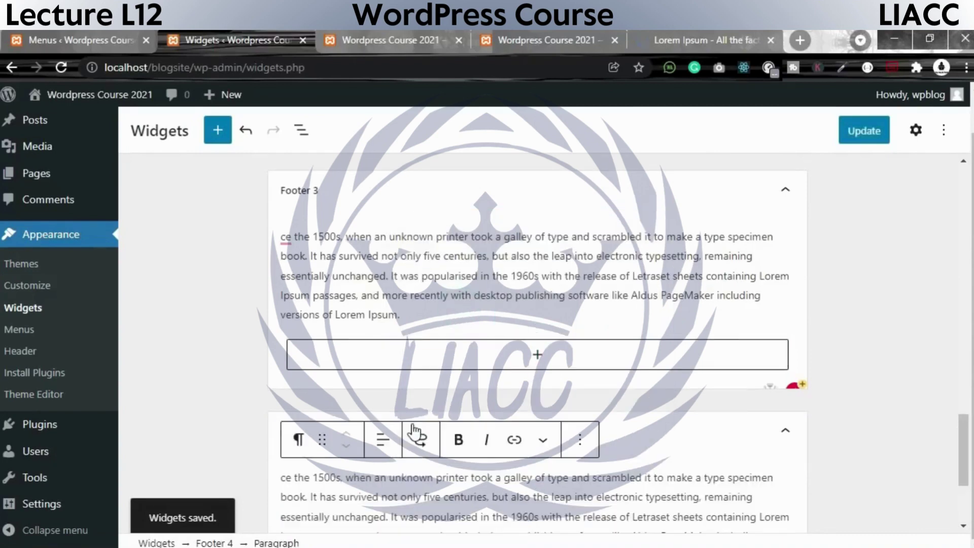
scroll(485, 442, down, 3)
scroll(522, 351, up, 3)
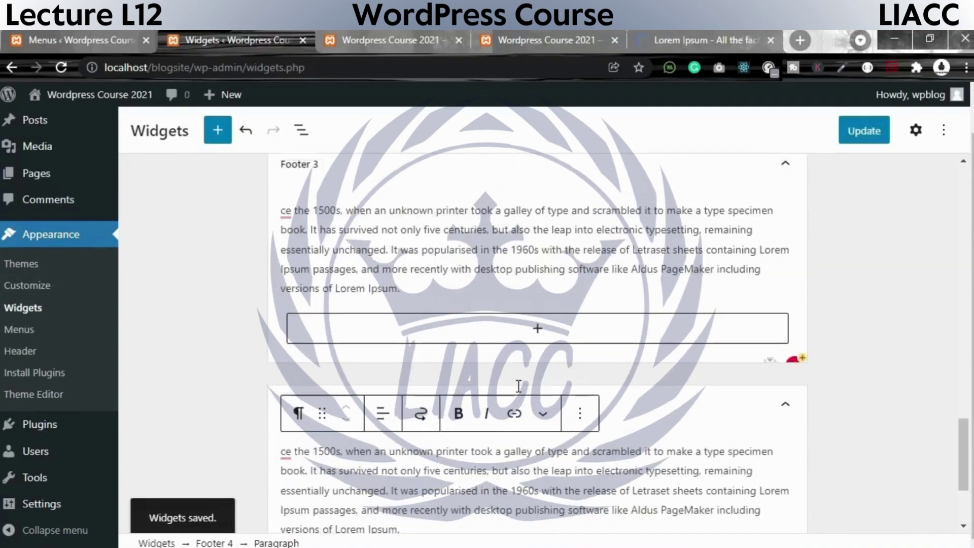
scroll(528, 416, down, 3)
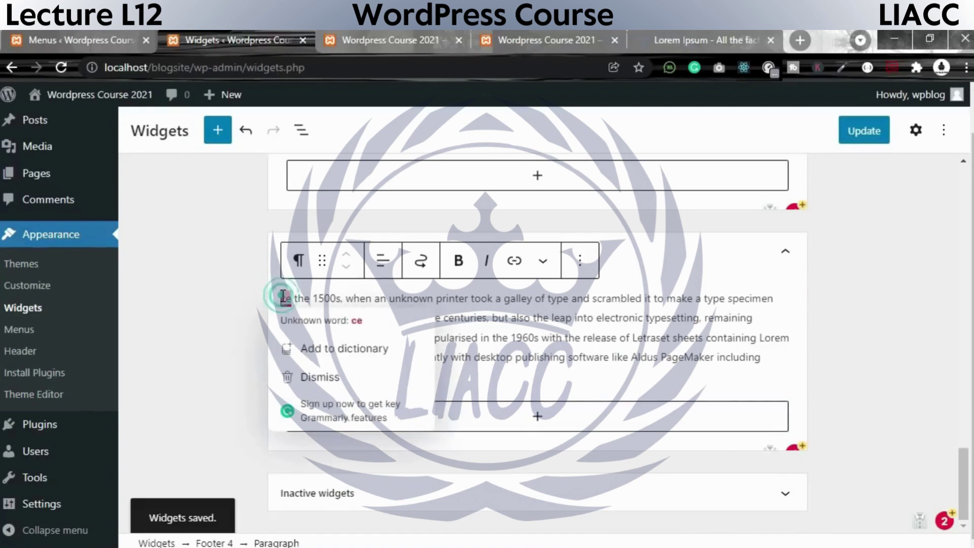
- Dismiss the spelling suggestion on Footer 4's paragraph and save the widgets
mouse_move(290, 300)
click(360, 318)
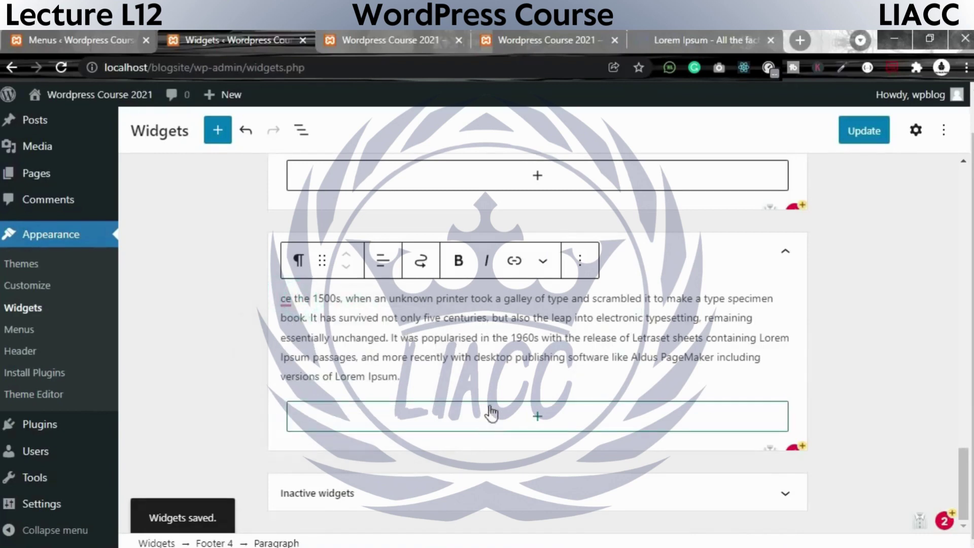
click(873, 131)
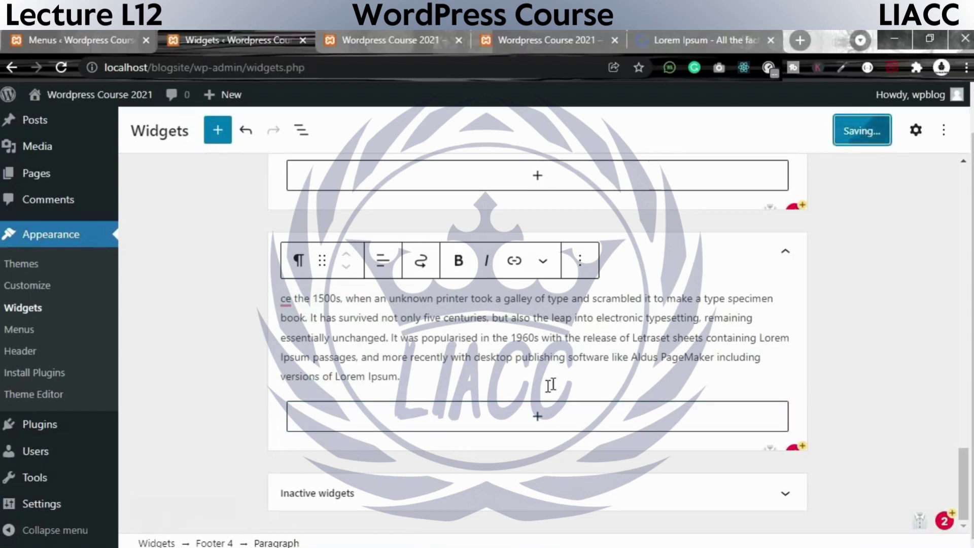
- Reload the live site and examine its four footer columns and the copyright line beneath them
click(431, 39)
click(57, 68)
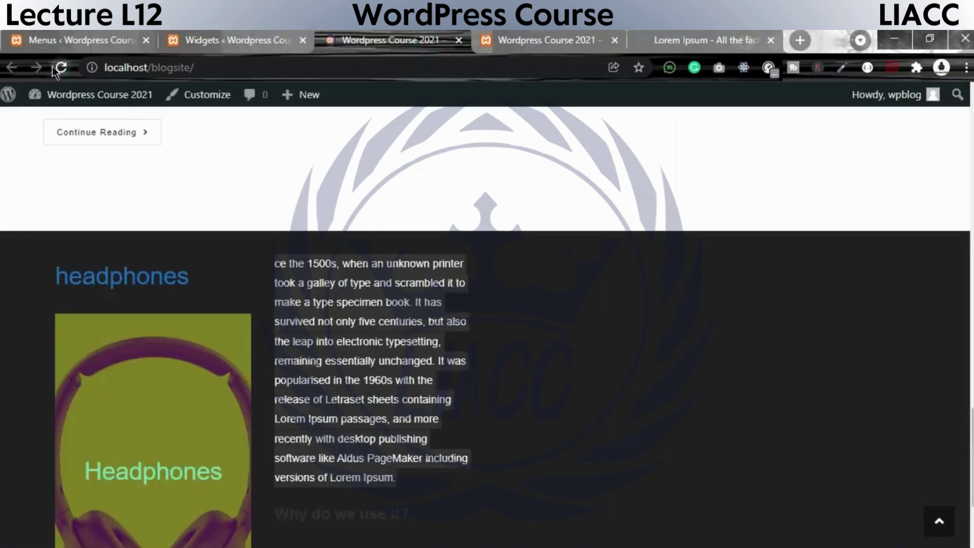
scroll(320, 480, down, 3)
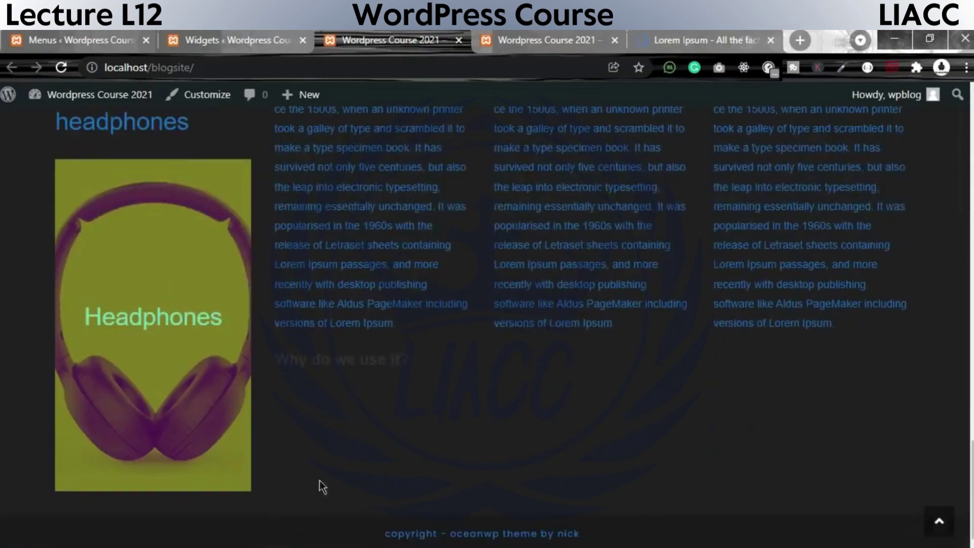
scroll(320, 507, up, 18)
scroll(322, 508, down, 9)
scroll(326, 499, down, 5)
drag(682, 543, 335, 539)
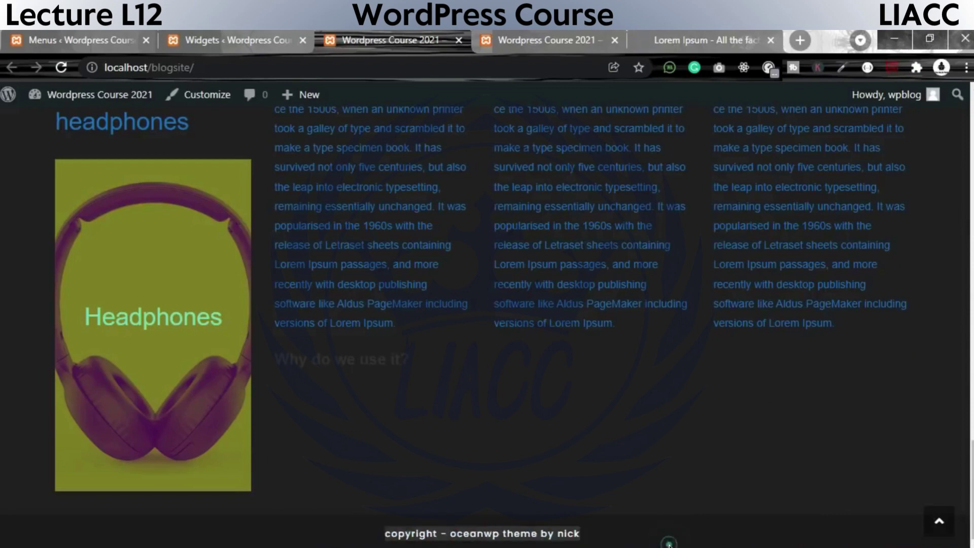
drag(669, 543, 412, 517)
- Check the footer, copyright line and page header in the second open copy of the live site
click(568, 33)
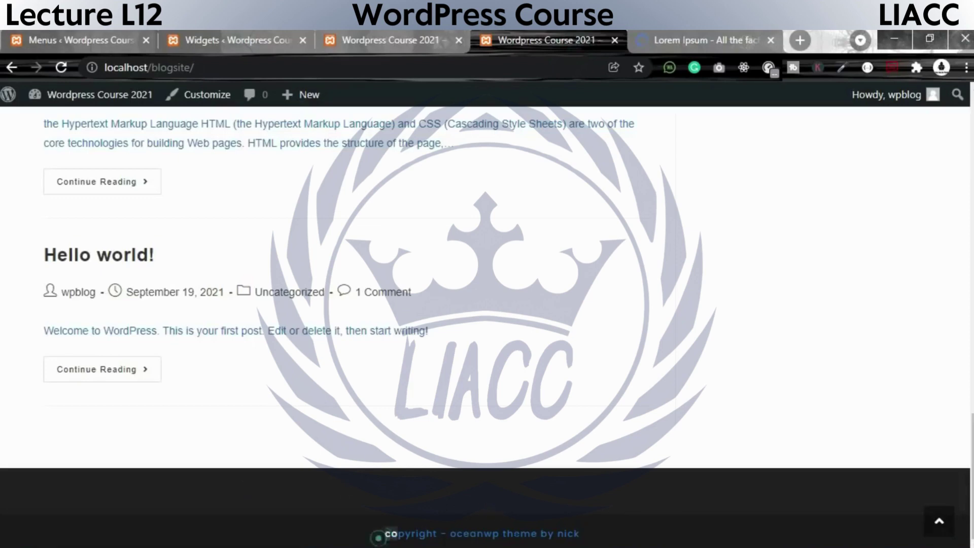
drag(378, 537, 581, 534)
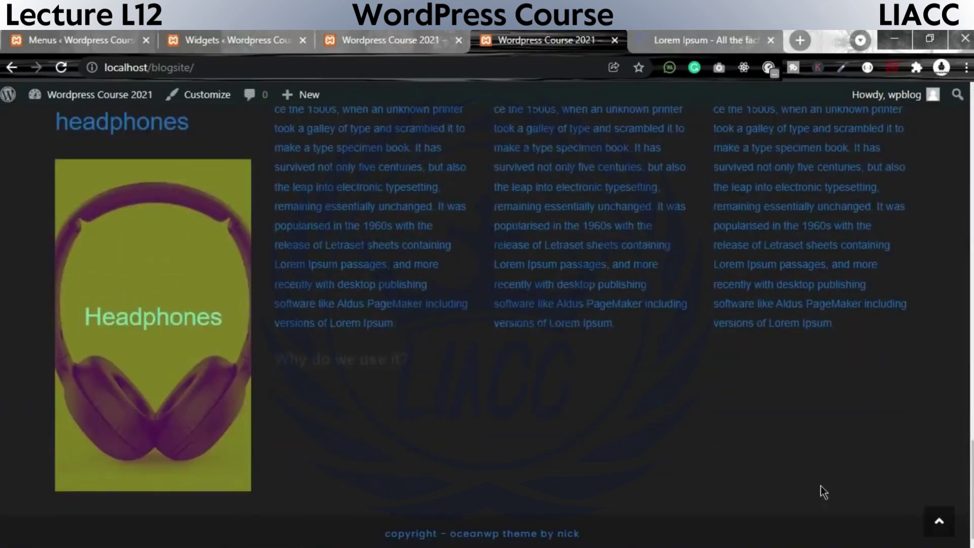
scroll(320, 121, up, 15)
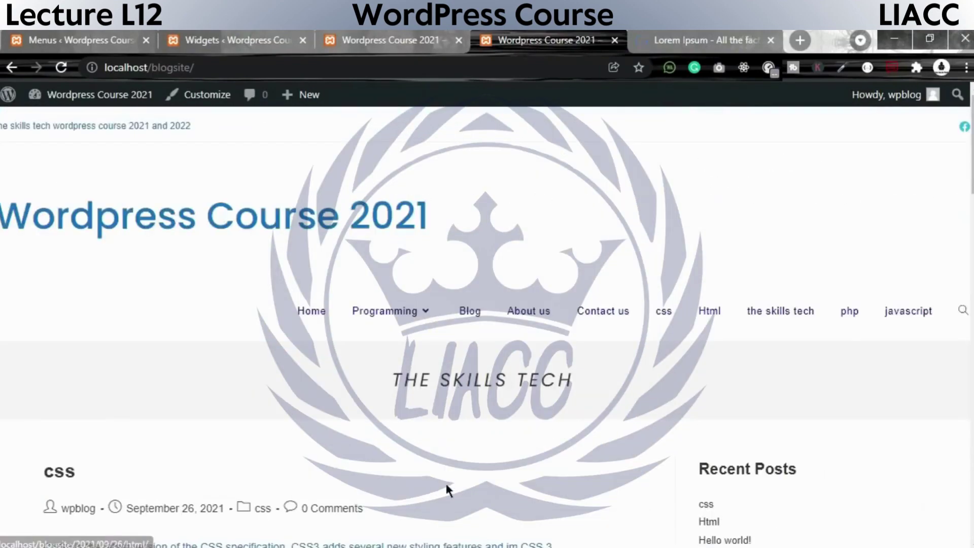
- Return to the widget editor and review the footer widget areas from Inactive widgets up to Footer 1
click(366, 34)
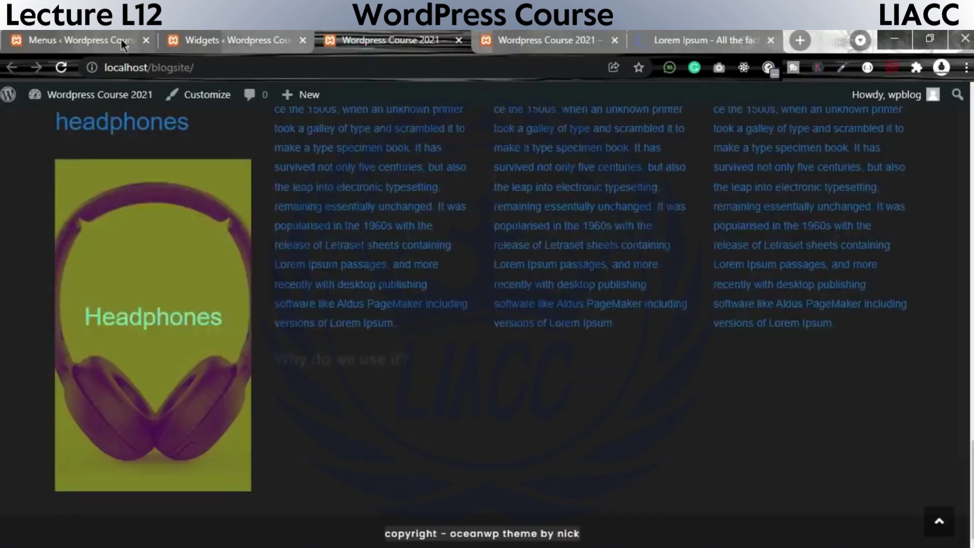
click(218, 41)
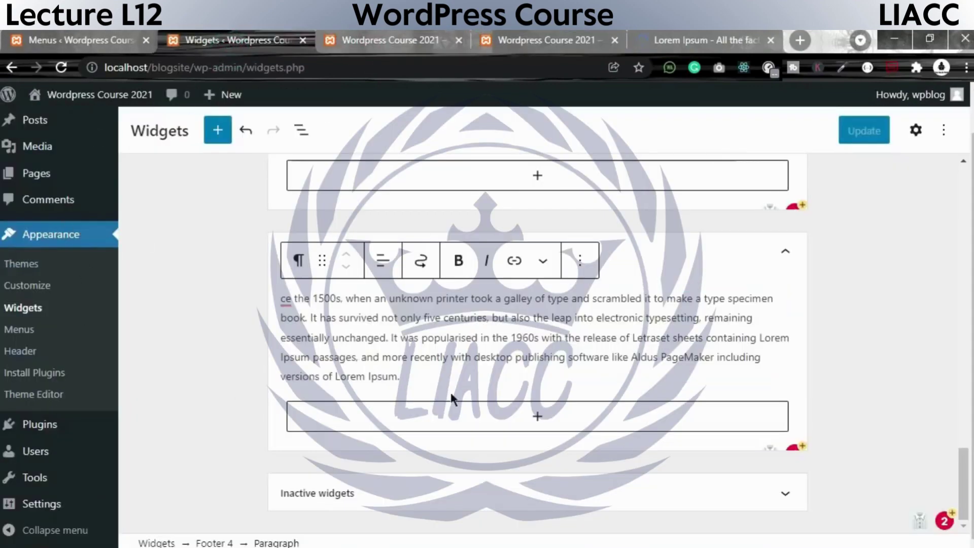
scroll(486, 483, up, 3)
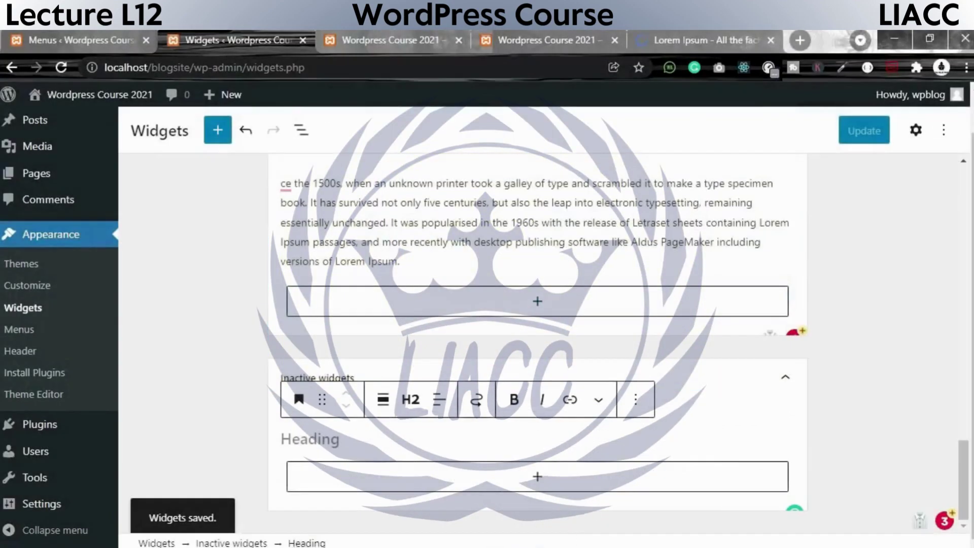
scroll(444, 445, up, 5)
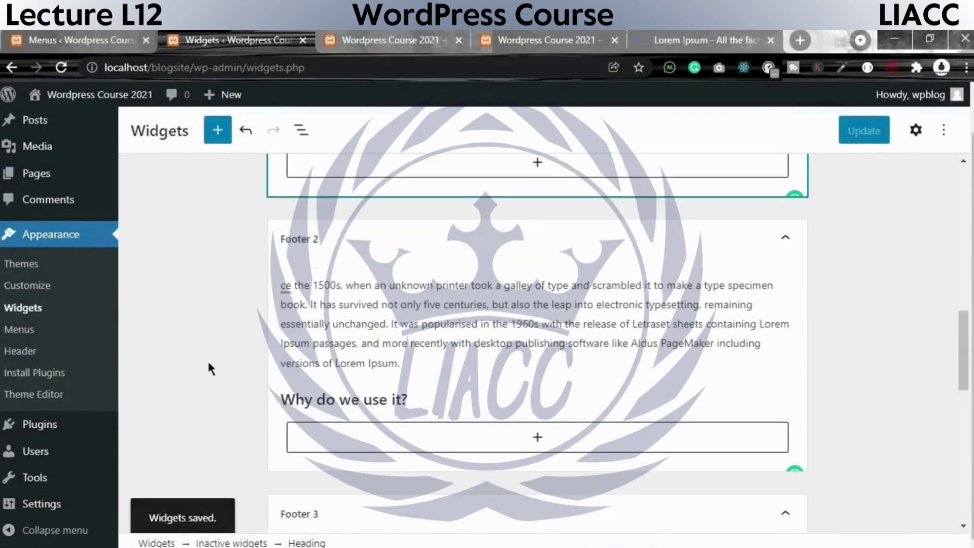
scroll(248, 443, up, 5)
scroll(383, 415, up, 5)
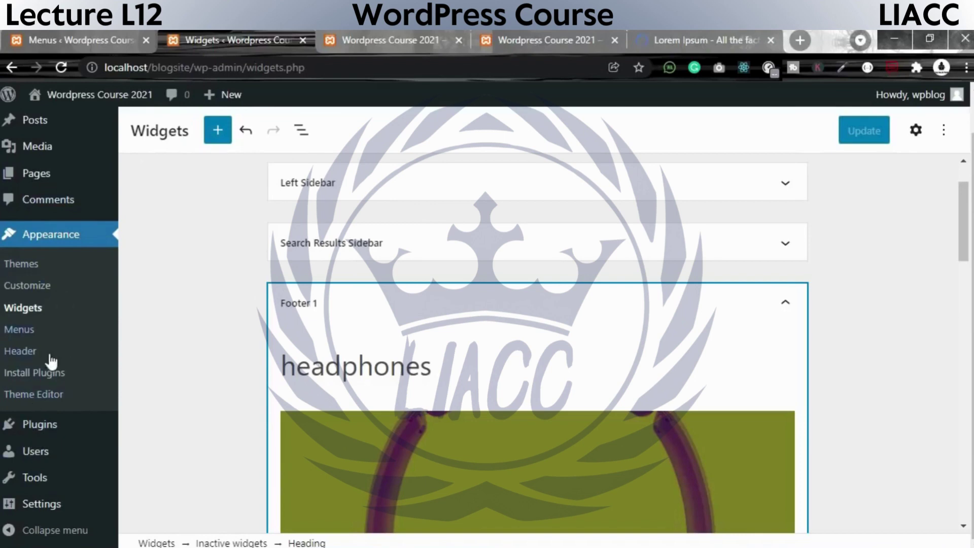
- Open the Footer Widgets section of the theme customizer and review its visibility, template, column and padding options
click(20, 351)
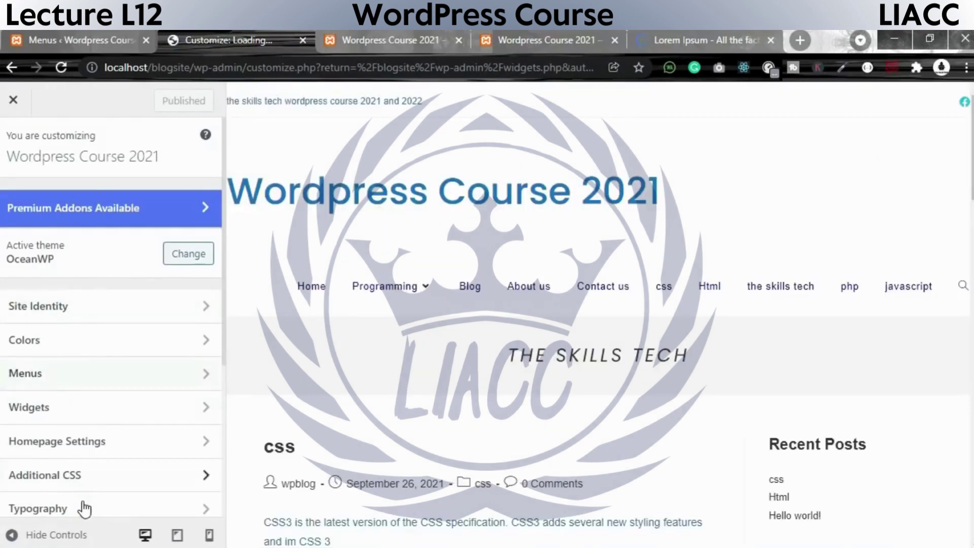
scroll(85, 507, down, 5)
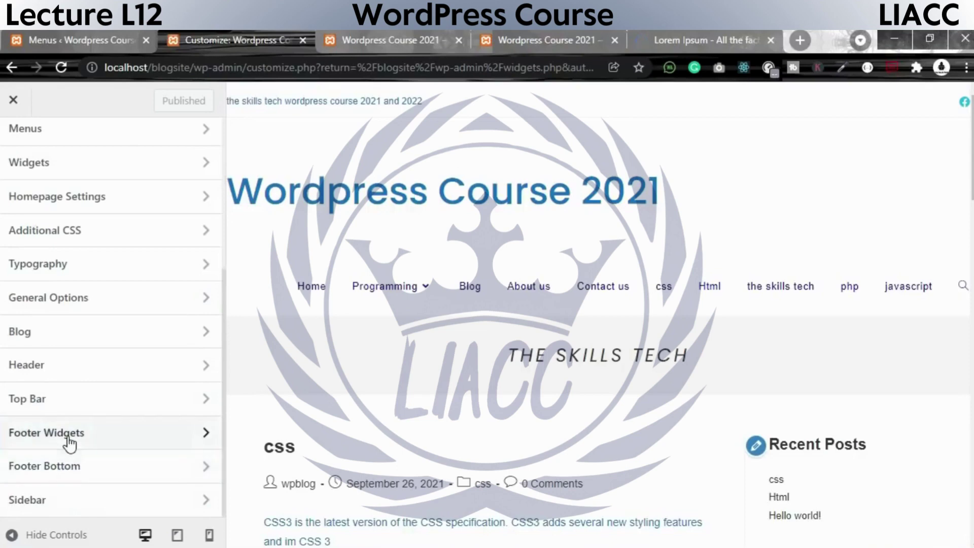
click(70, 439)
scroll(109, 412, down, 10)
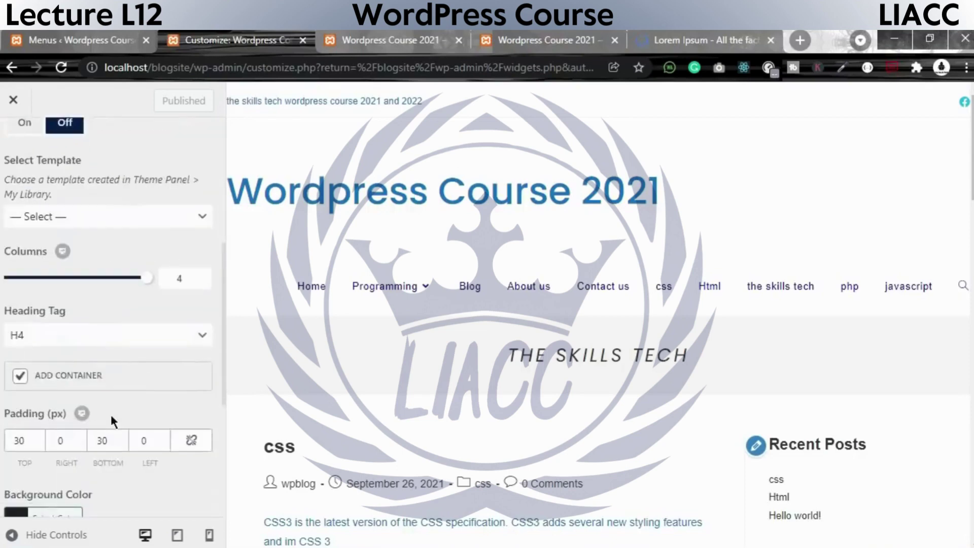
scroll(113, 417, up, 10)
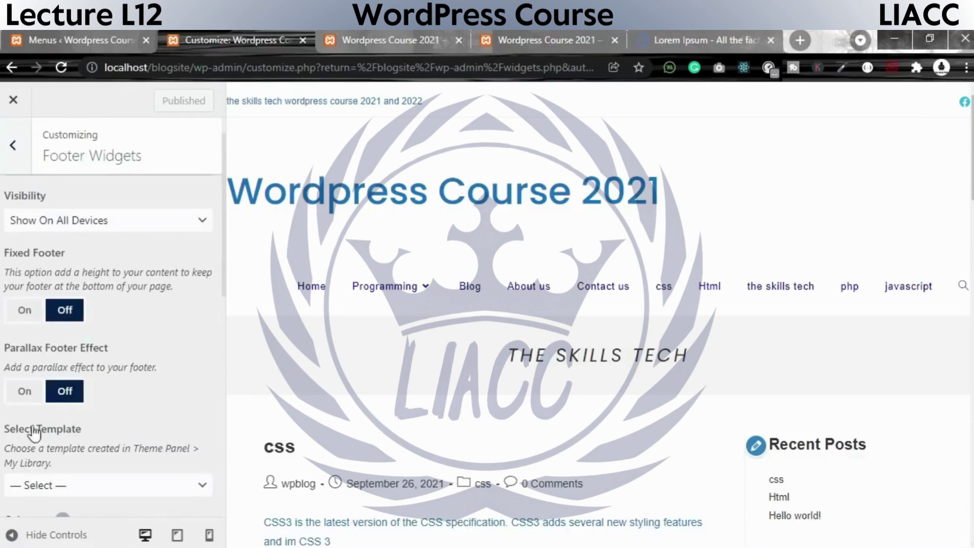
scroll(52, 436, down, 5)
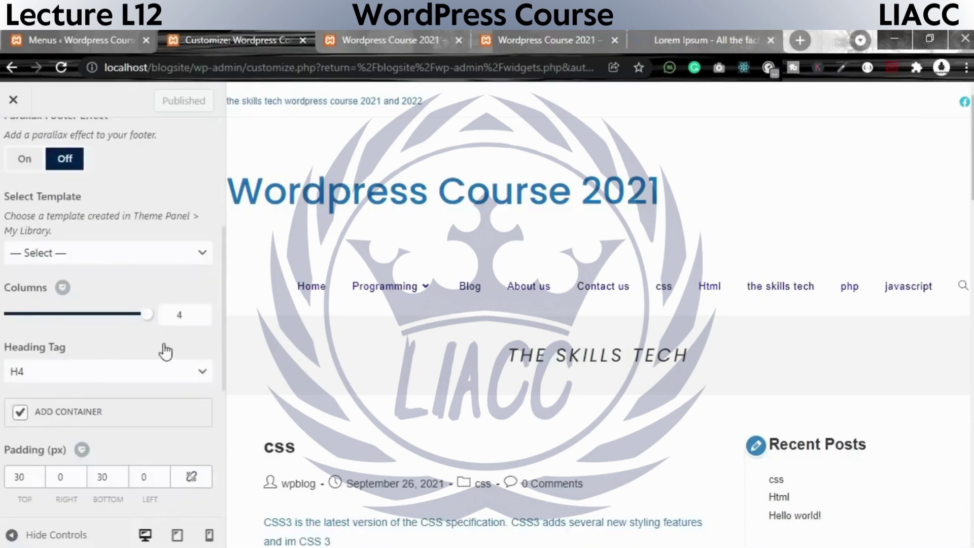
scroll(165, 351, down, 6)
scroll(127, 348, up, 10)
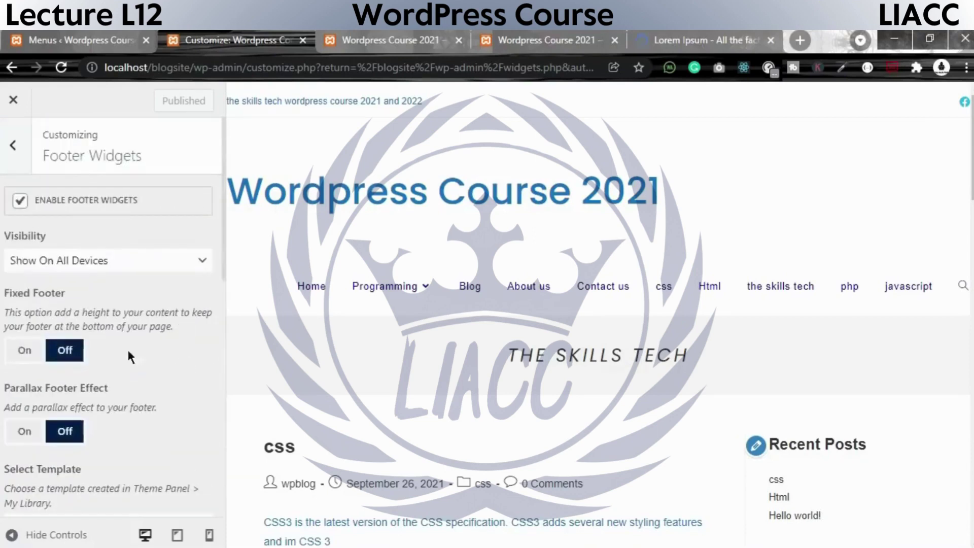
- Set the footer widgets' background color to the green preset and publish the change
scroll(129, 376, down, 9)
click(32, 290)
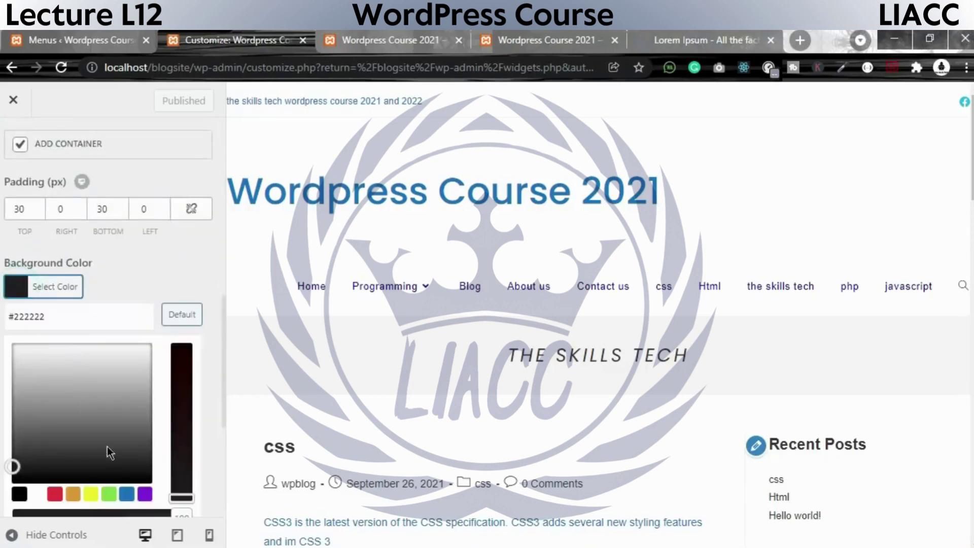
click(113, 497)
click(192, 100)
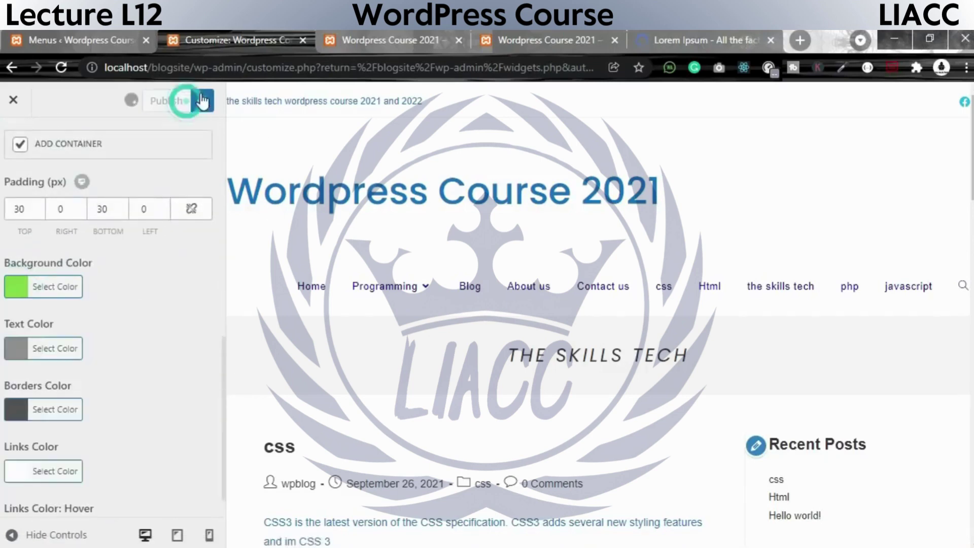
- Reload the live site and inspect the footer's background and text colors
click(335, 40)
click(61, 67)
scroll(407, 463, down, 8)
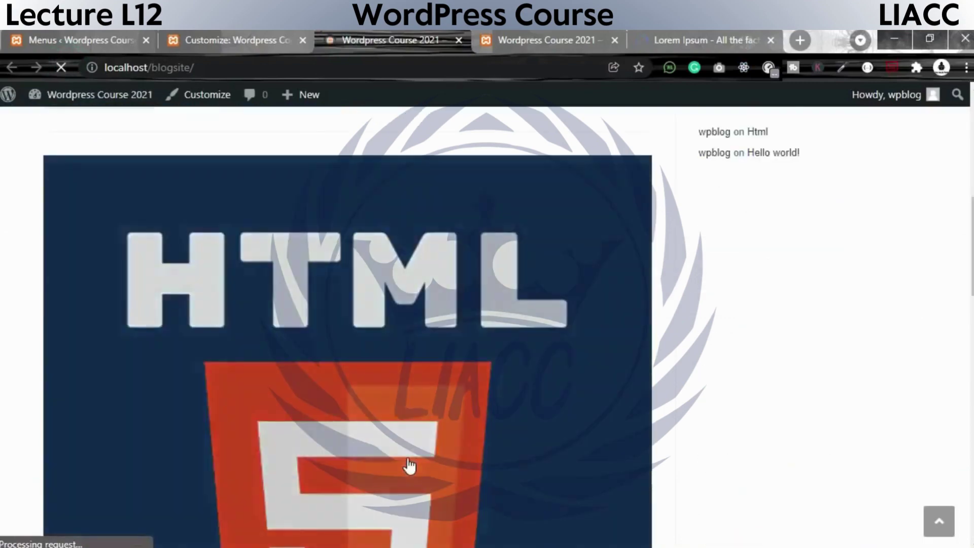
scroll(409, 475, down, 10)
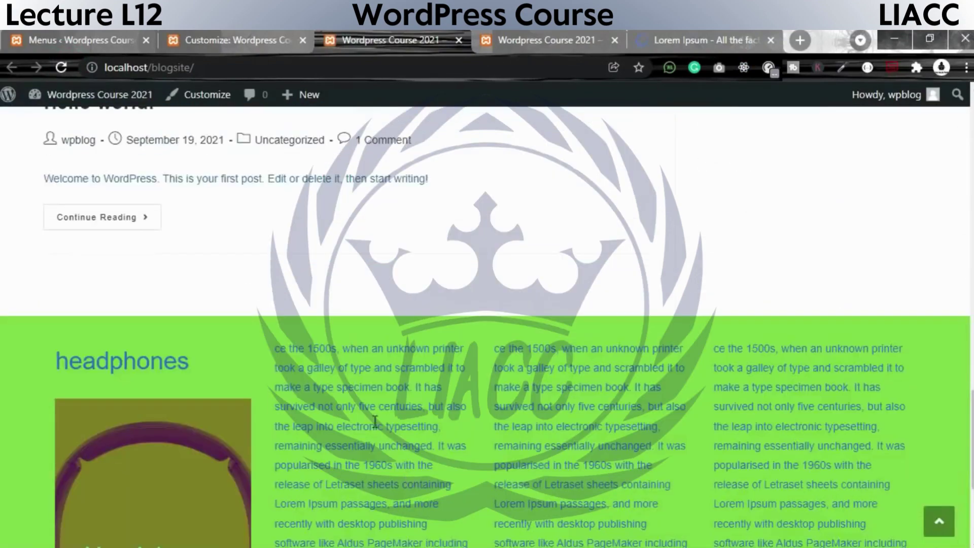
scroll(490, 320, down, 4)
scroll(273, 218, up, 4)
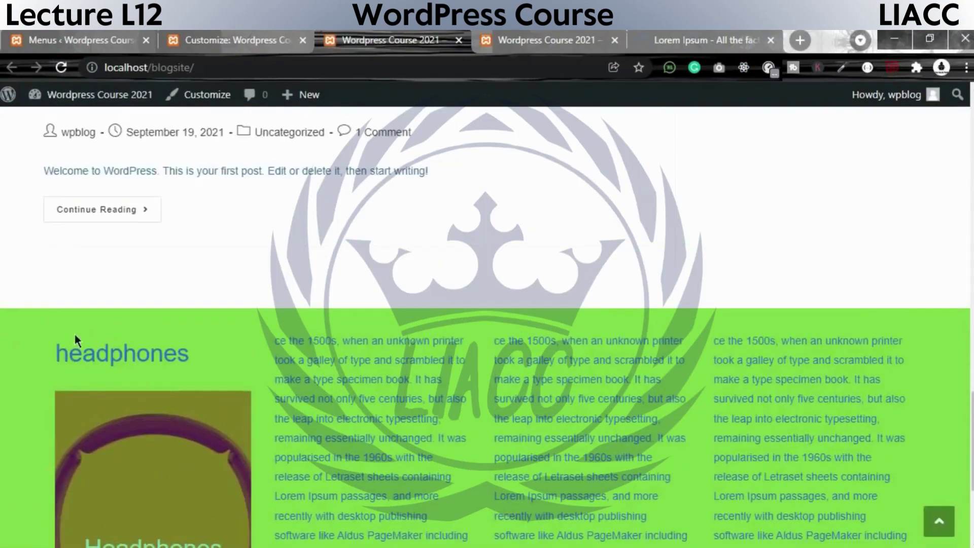
scroll(658, 436, down, 4)
- Set the footer widgets' text color to the blue preset, publish it and reload the live site to check the footer
click(246, 46)
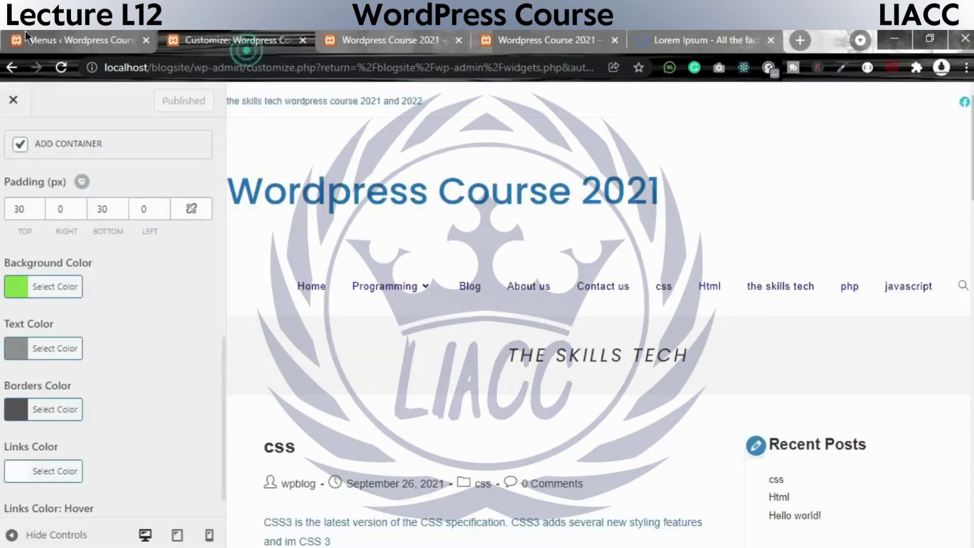
click(17, 351)
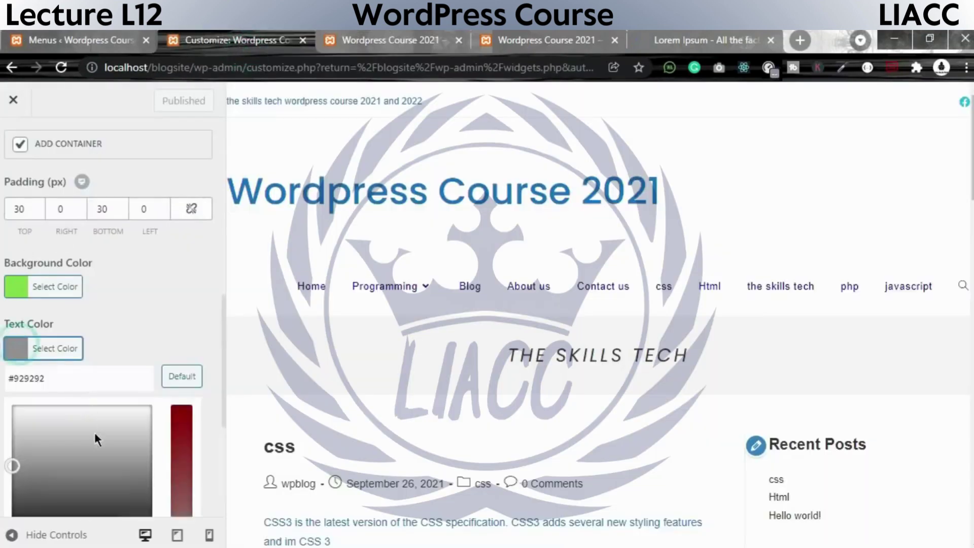
scroll(166, 446, down, 5)
click(125, 283)
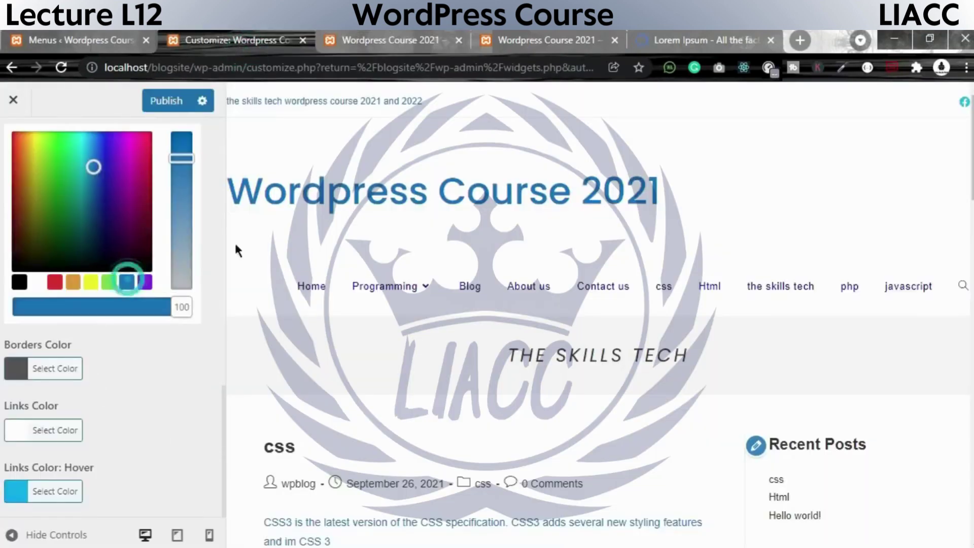
click(177, 100)
click(357, 45)
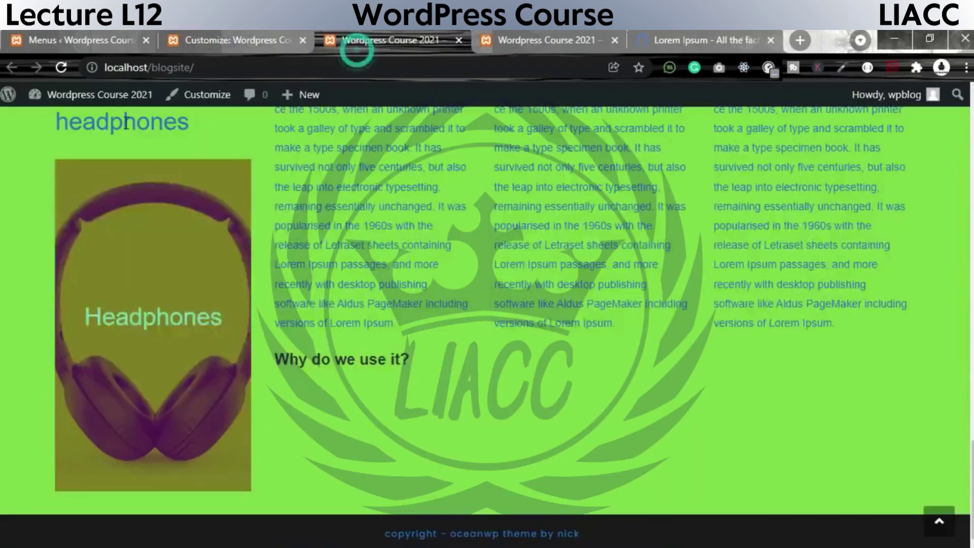
click(63, 68)
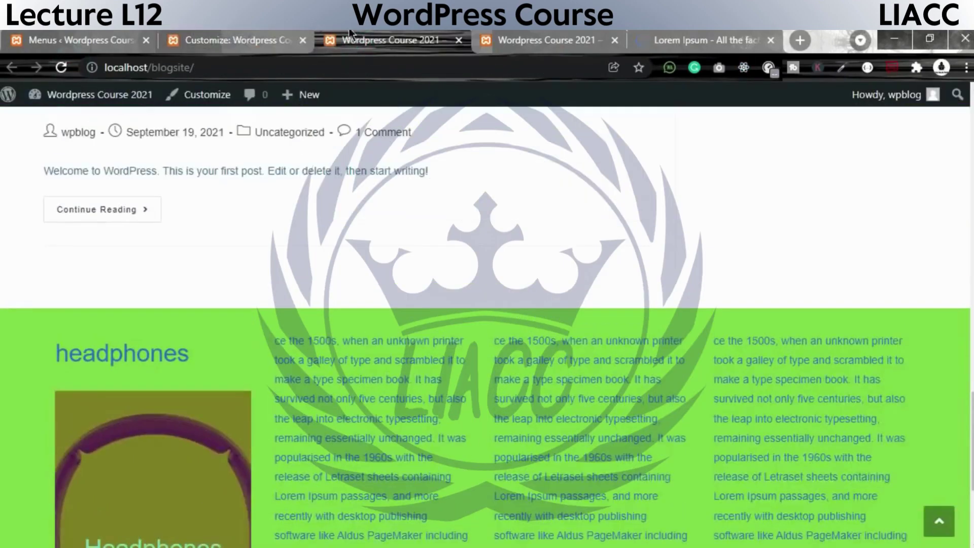
- Return to the customizer and open the footer widgets' text color for editing
click(218, 41)
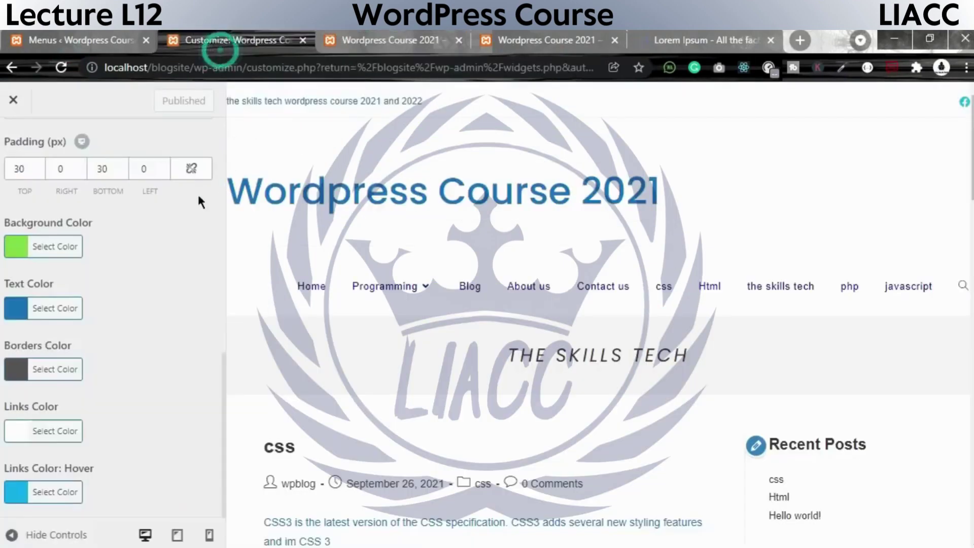
click(6, 310)
scroll(61, 346, down, 5)
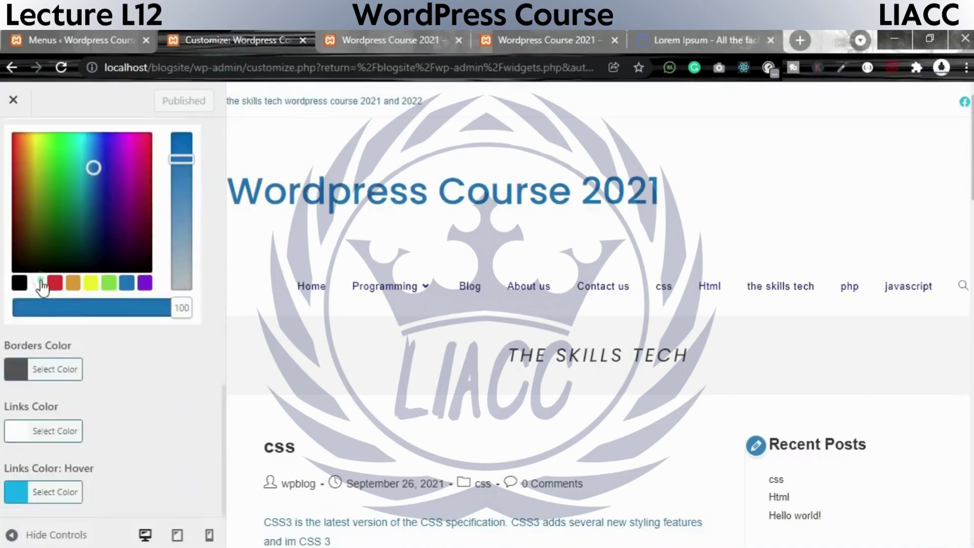